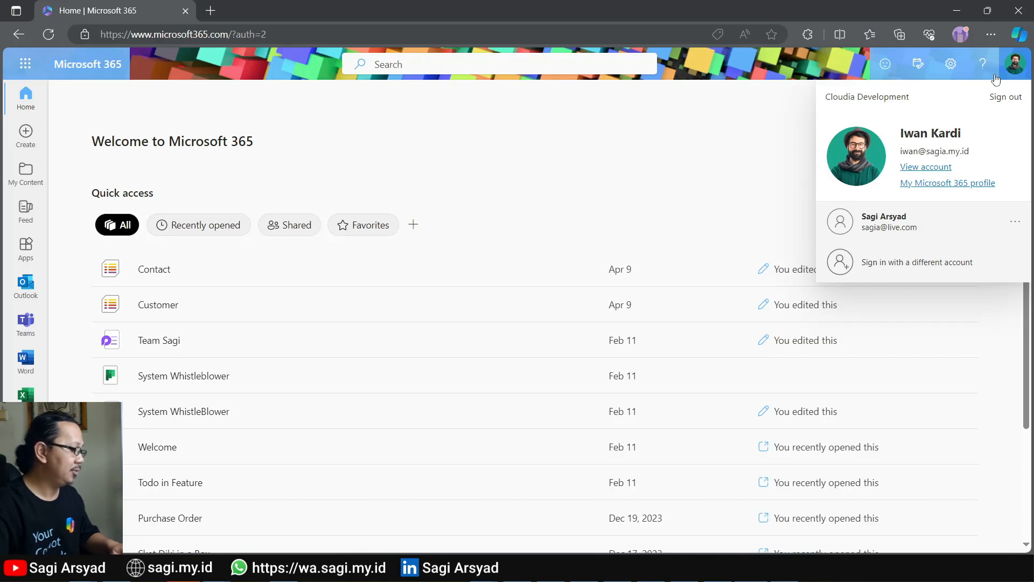
Switch to SharePoint, dismiss the welcome tour, and open the site contents of the Sales Team site.
click(665, 152)
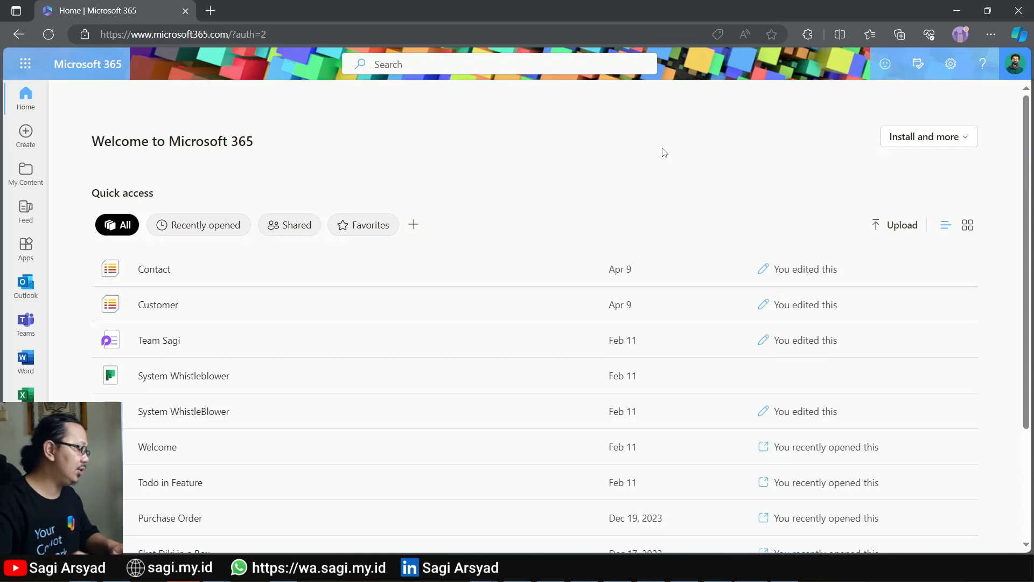
click(10, 76)
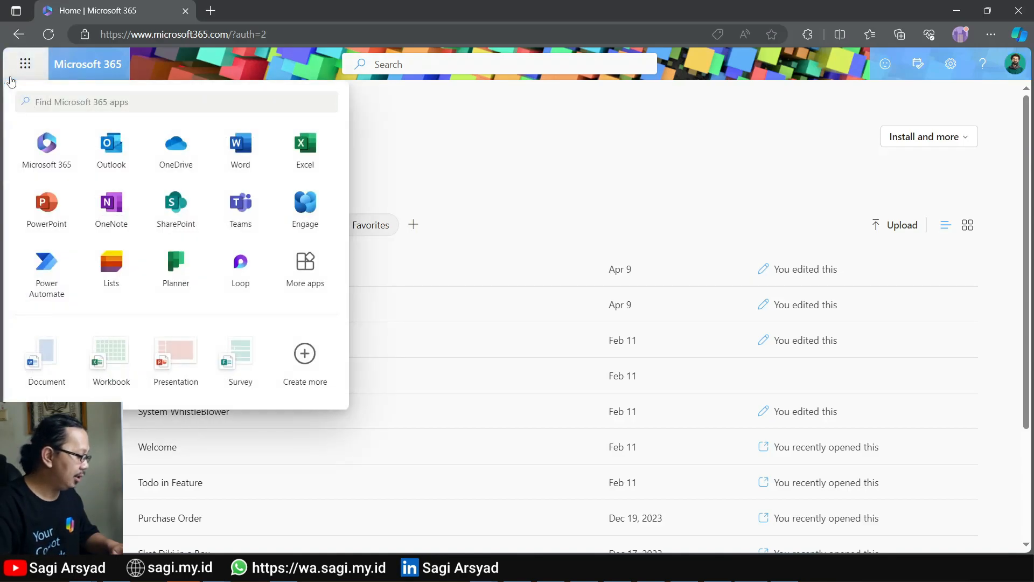
click(176, 207)
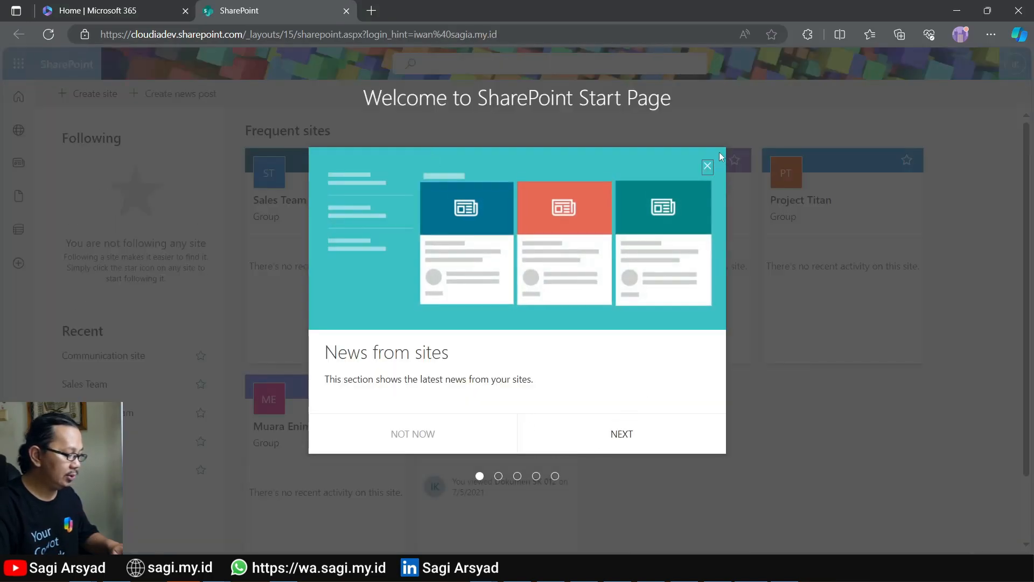
click(707, 166)
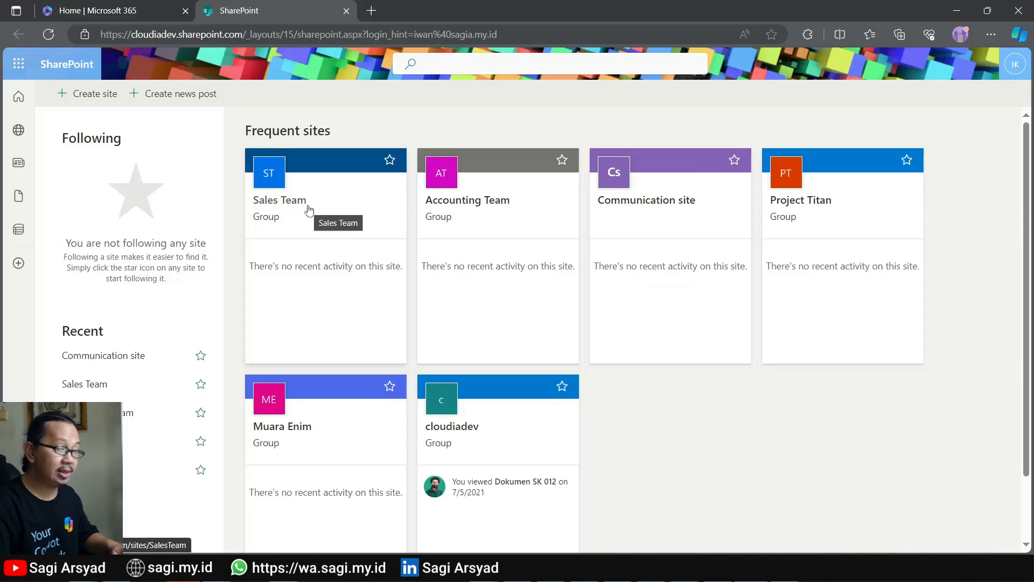
click(308, 210)
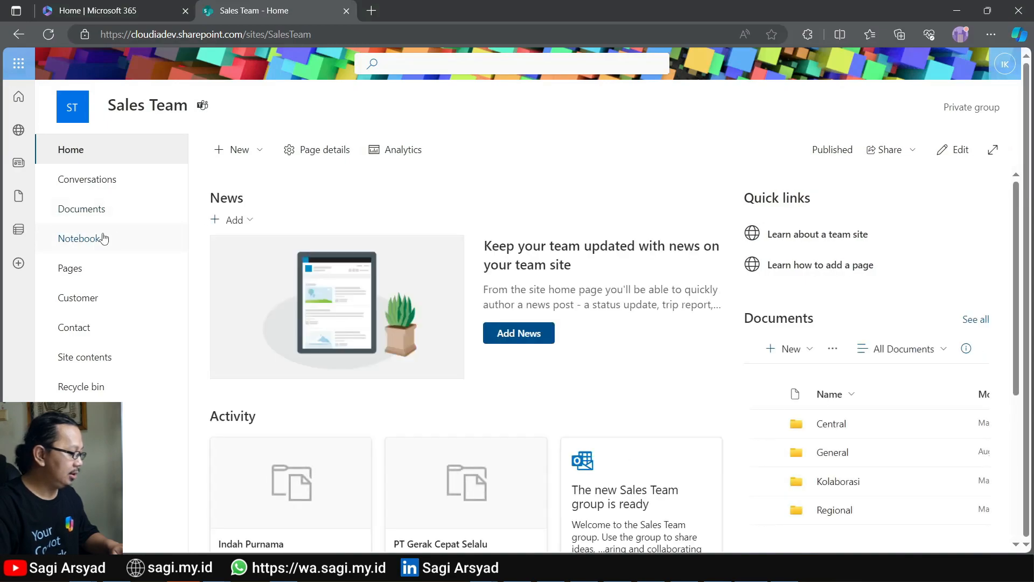
click(86, 357)
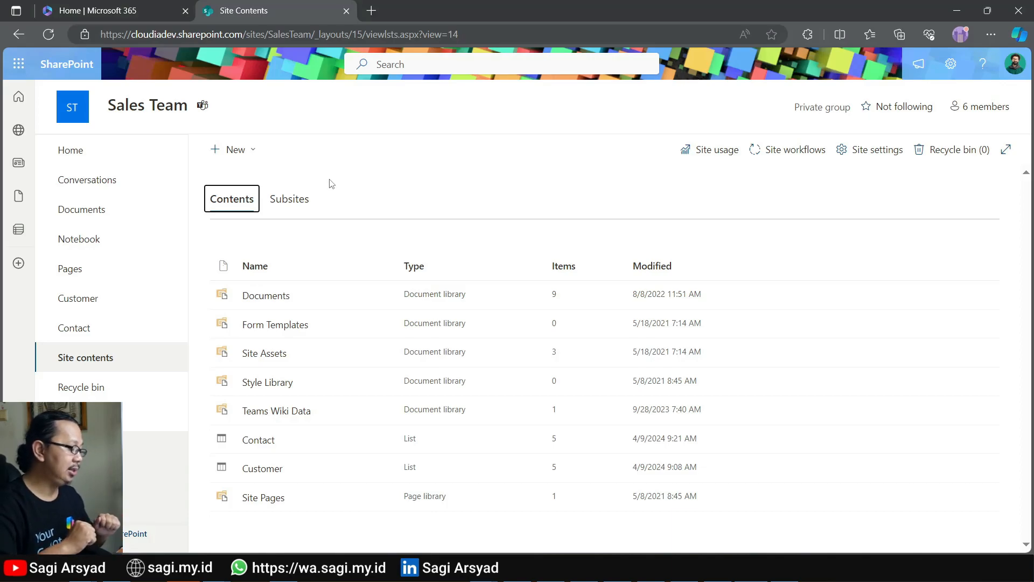
Create a blank list named "Customer Invoice" on the Sales Team site, shown in the site navigation.
click(236, 149)
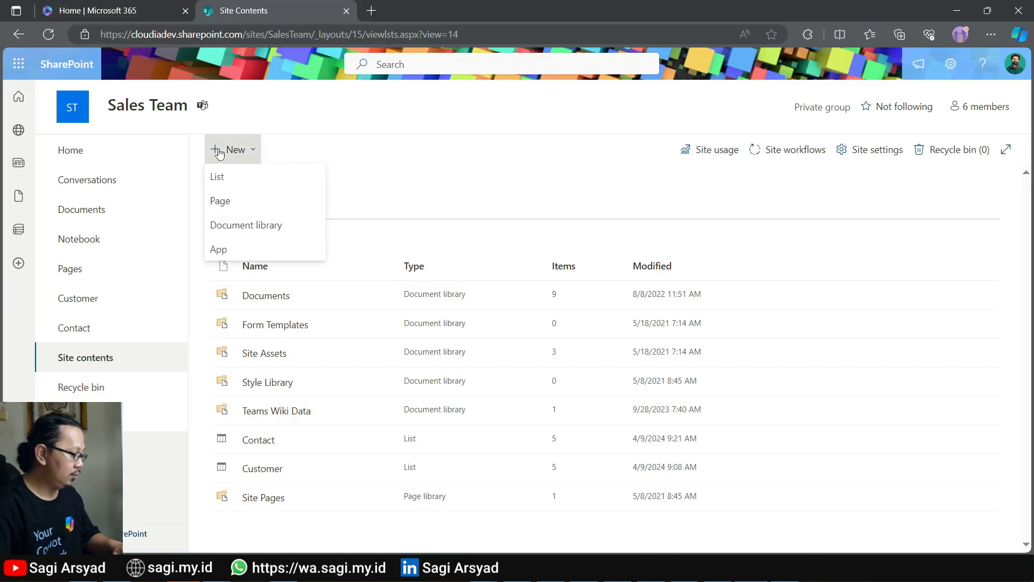
click(251, 180)
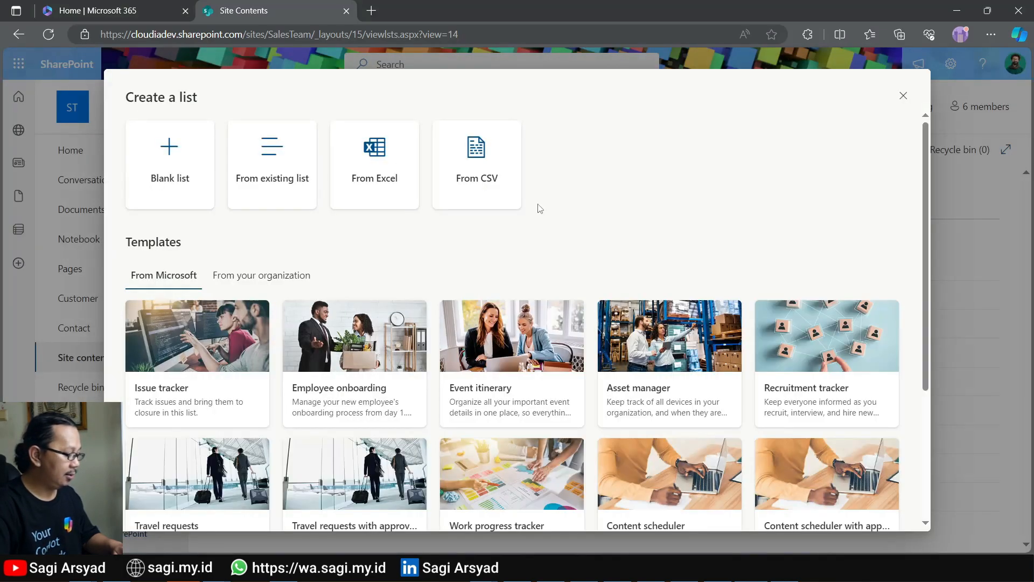
scroll(539, 209, down, 3)
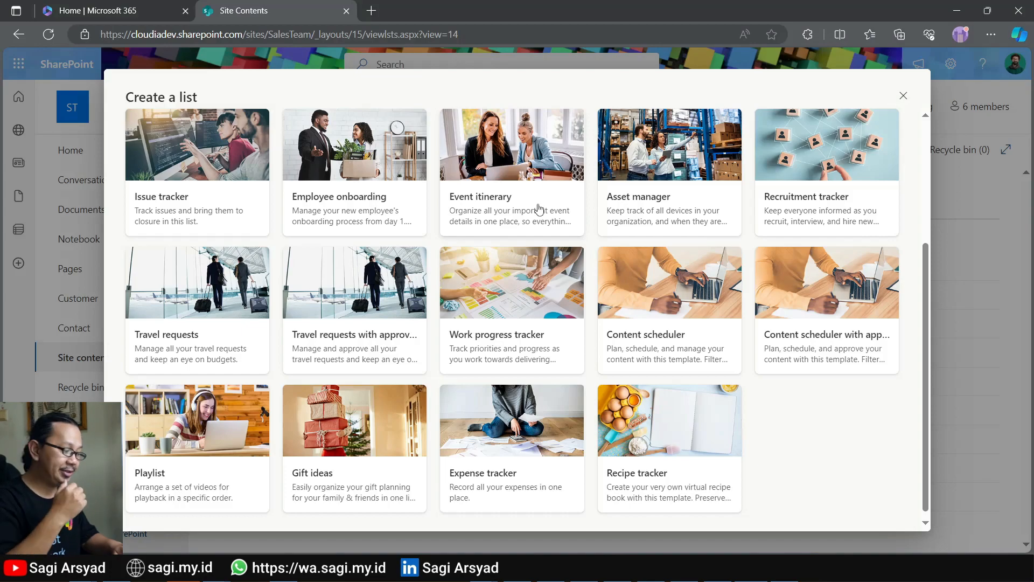
scroll(386, 286, up, 4)
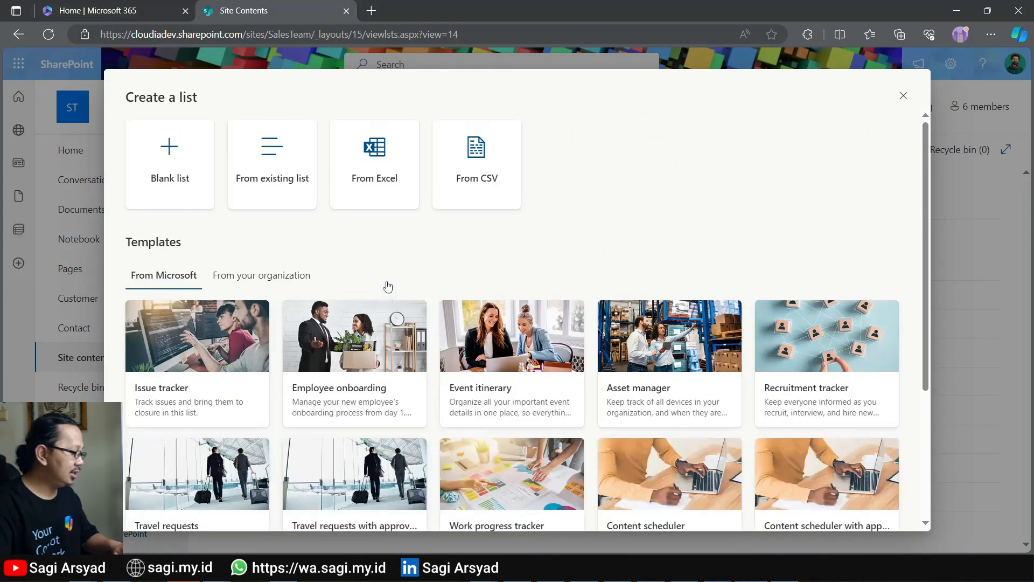
click(163, 143)
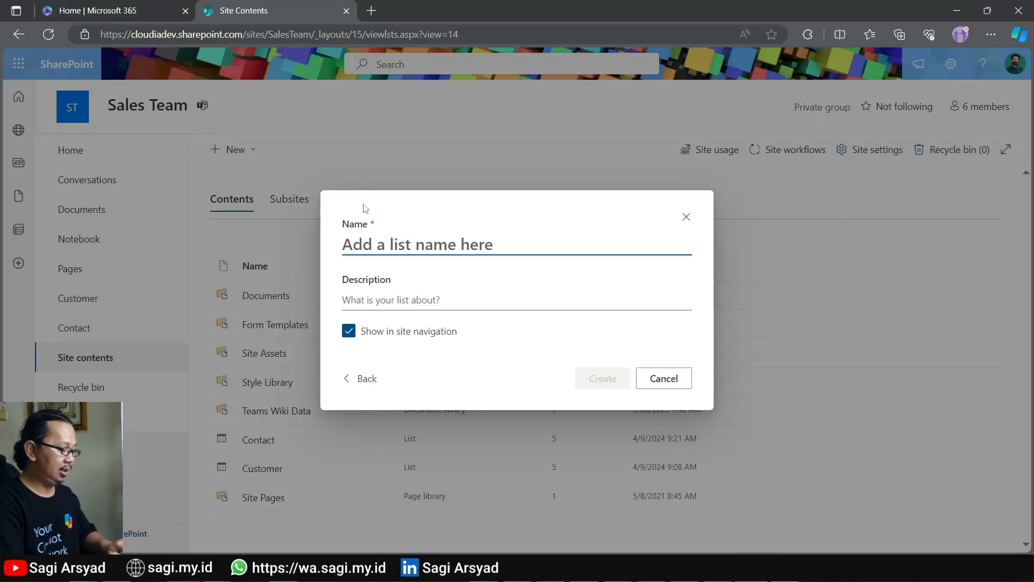
text(Iv)
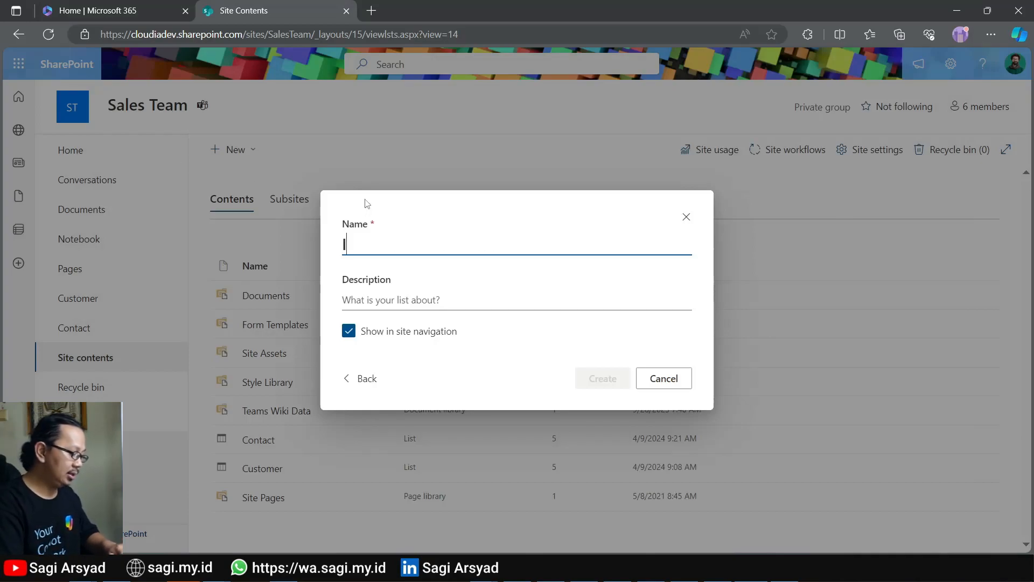
key(BackSpace)
key(BackSpace)
text(Cu)
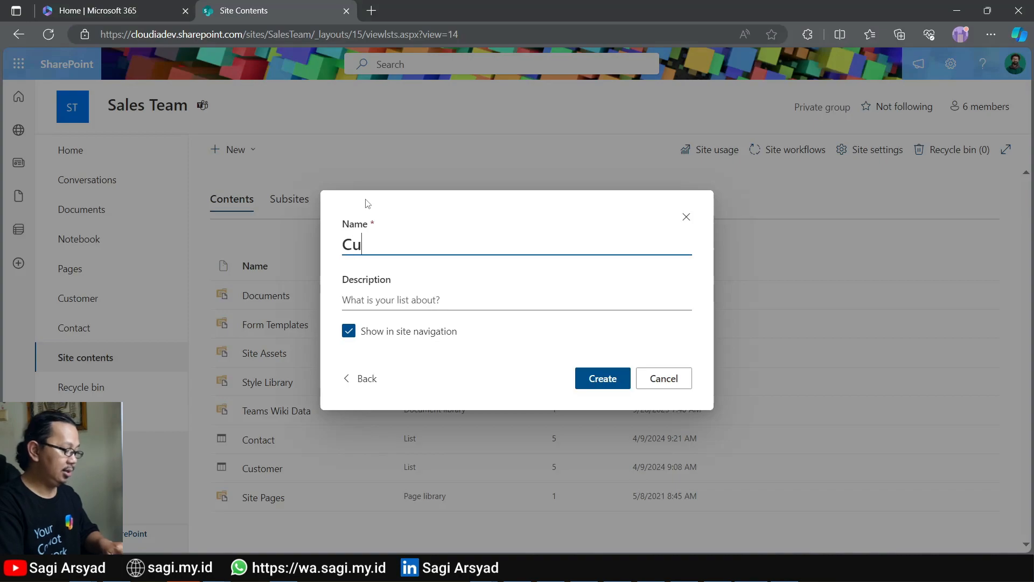
text(stomer)
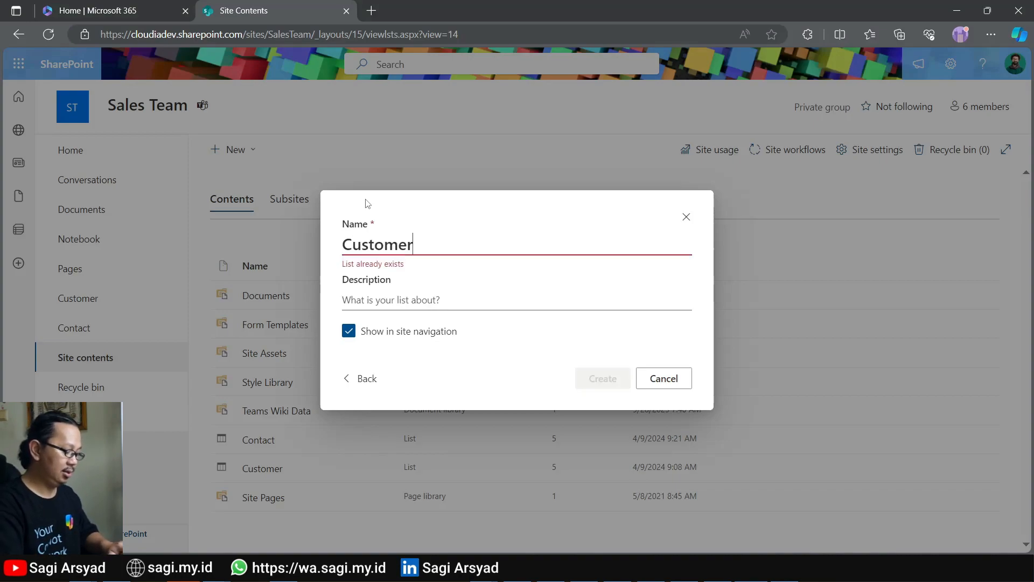
text( Invoice)
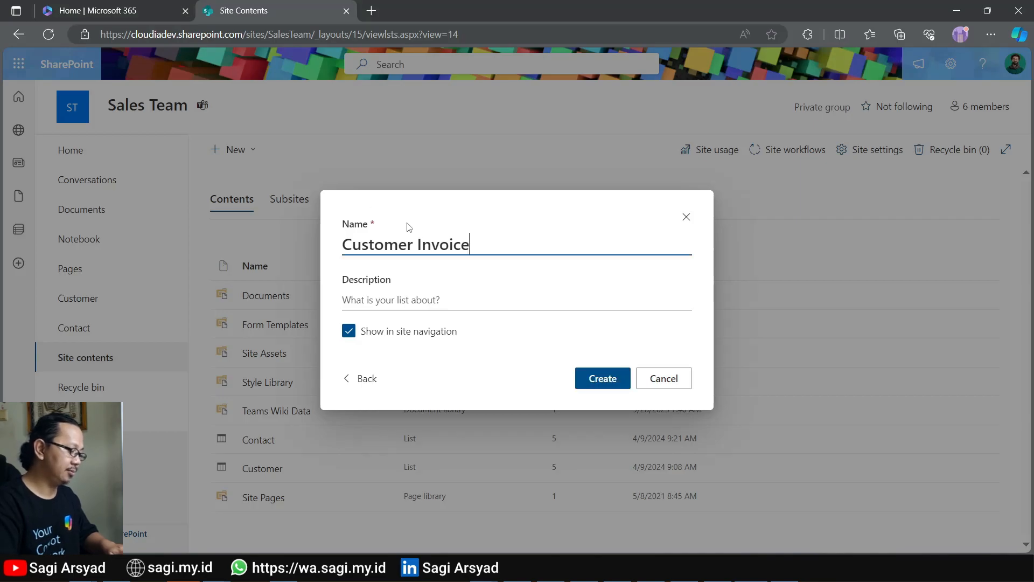
click(601, 379)
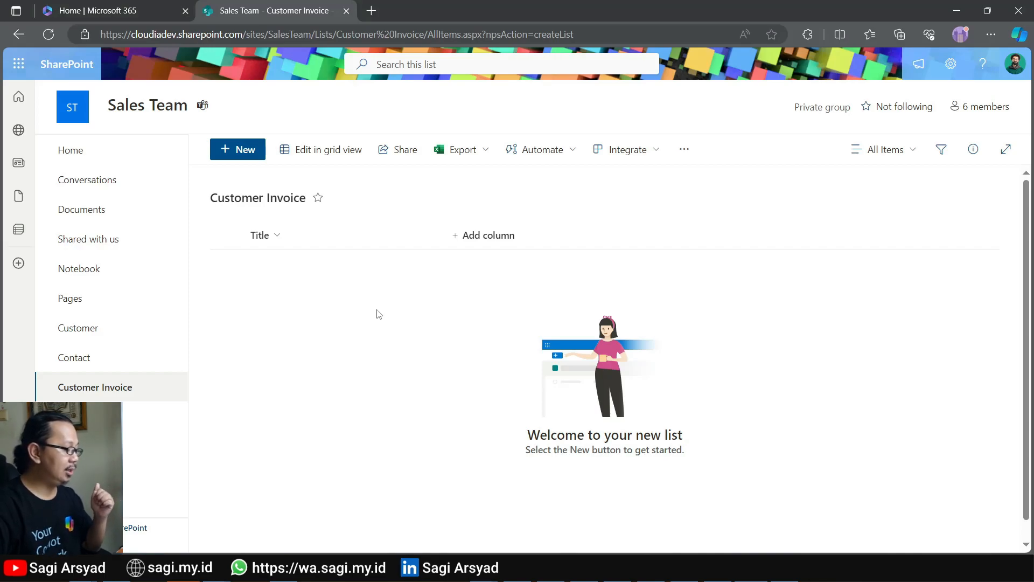
Rename the Title column of the Customer Invoice list to "Number".
click(263, 237)
mouse_move(347, 360)
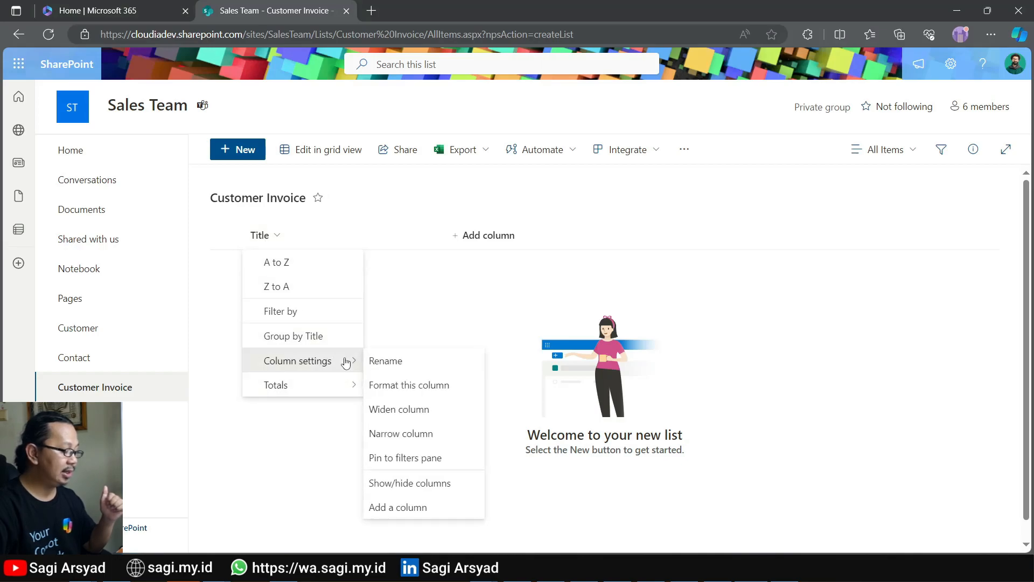
click(396, 359)
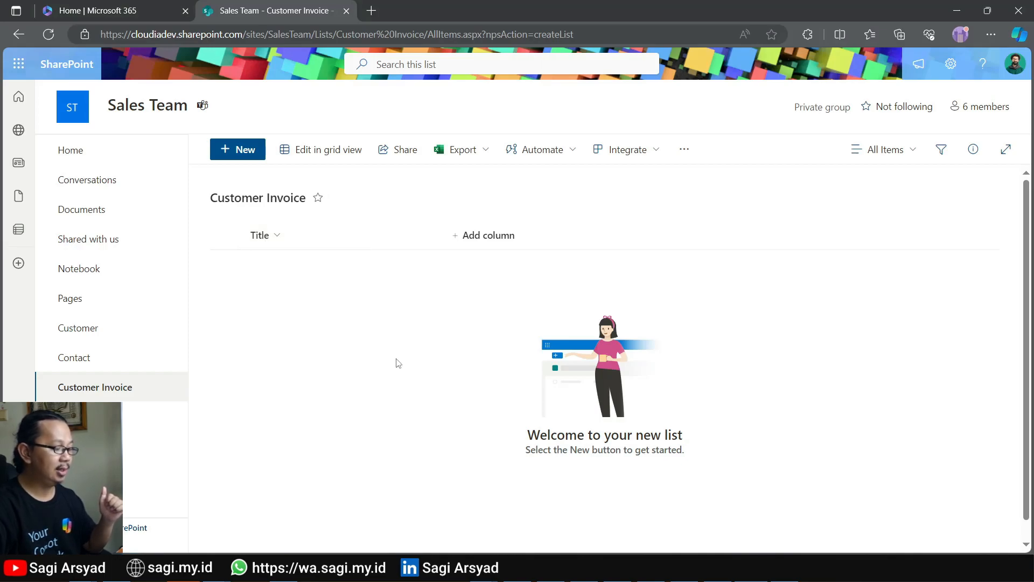
click(264, 237)
mouse_move(313, 360)
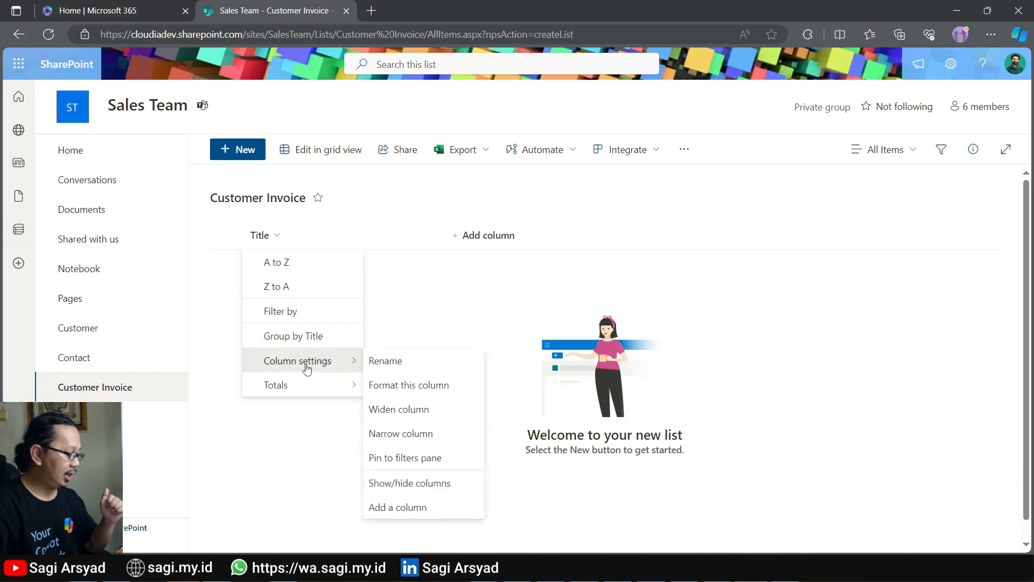
click(396, 361)
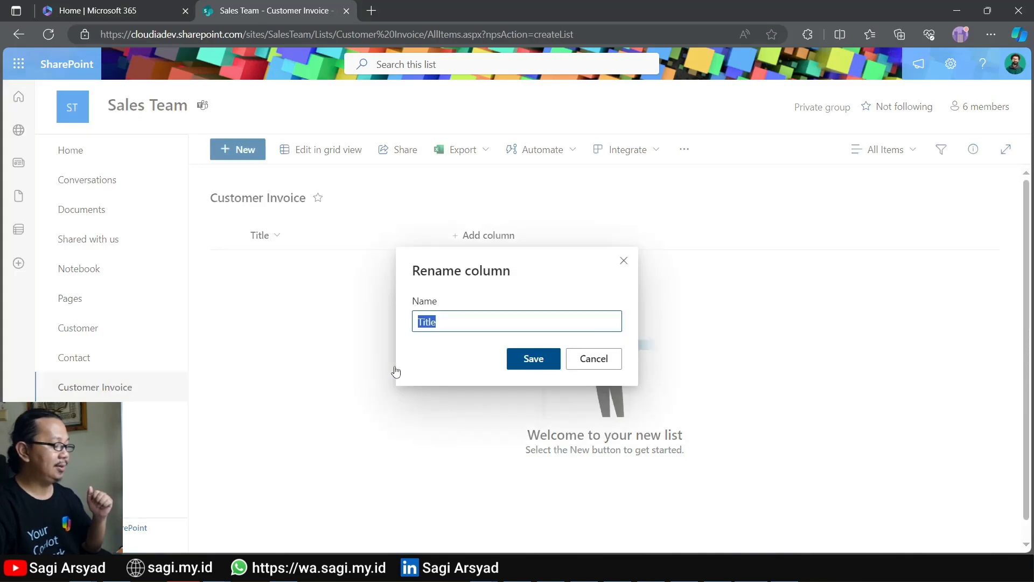
text(Number)
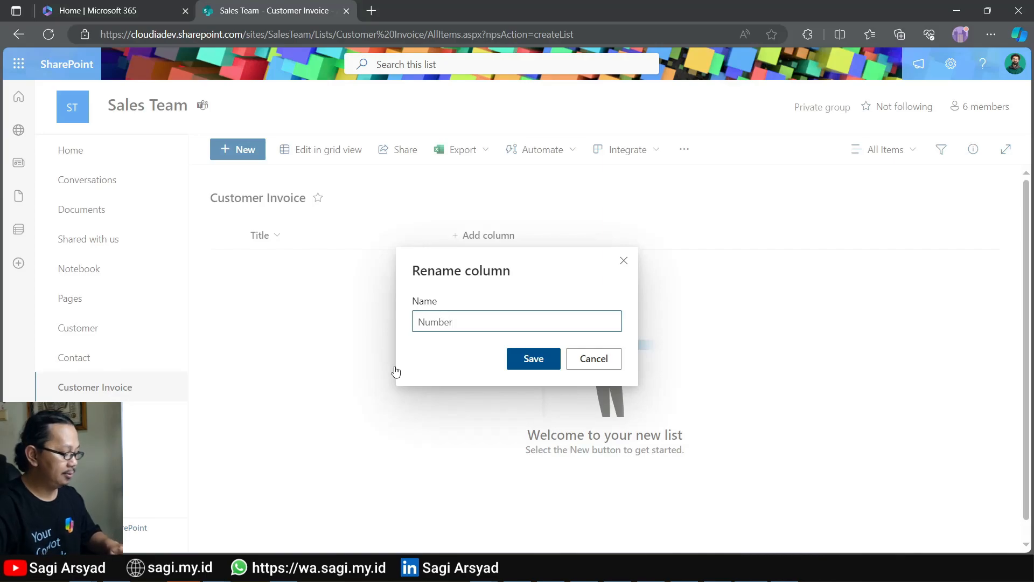
click(532, 362)
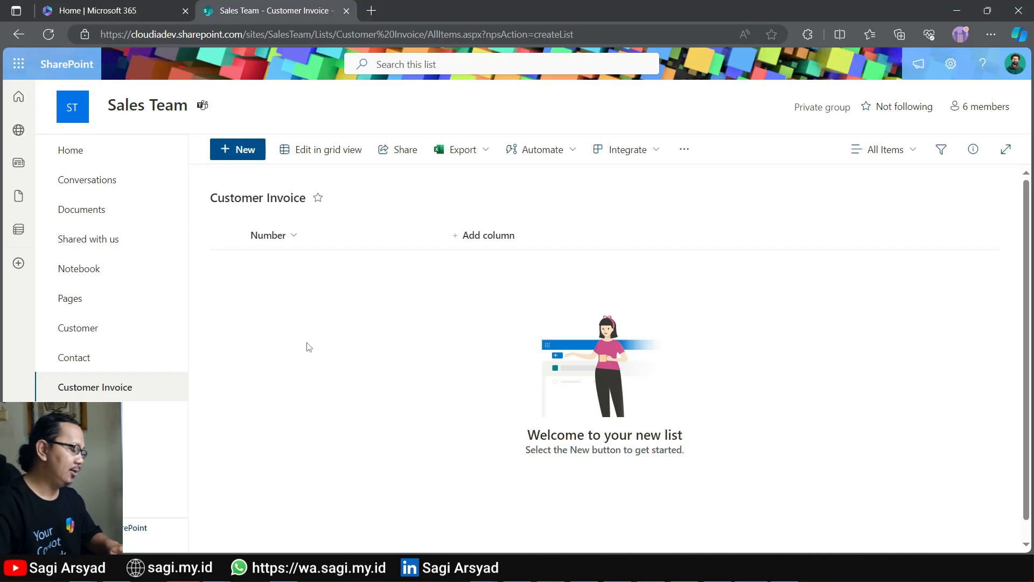
Add a Number-type column named "Subtotal" to the Customer Invoice list.
click(520, 244)
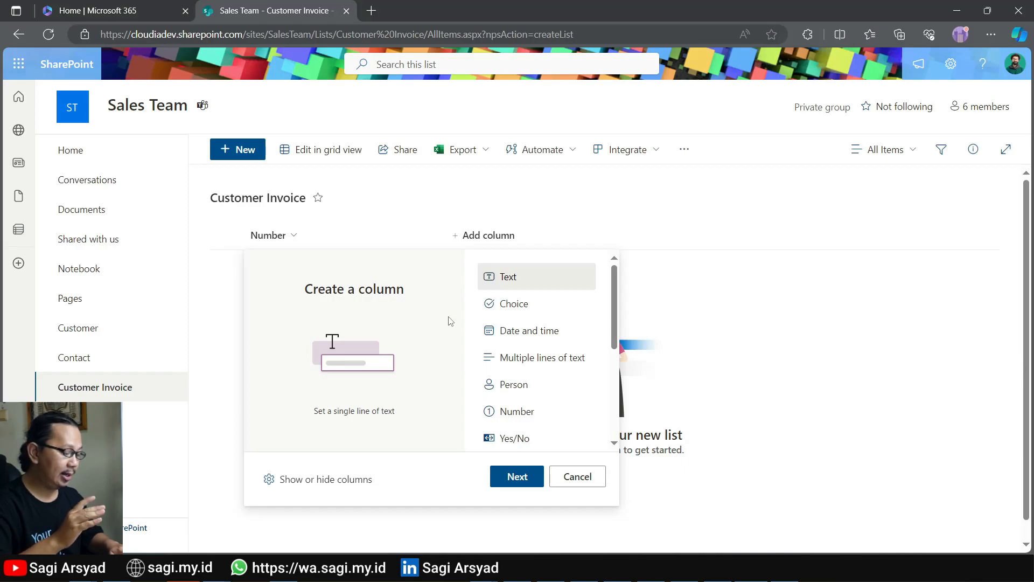
scroll(524, 342, down, 1)
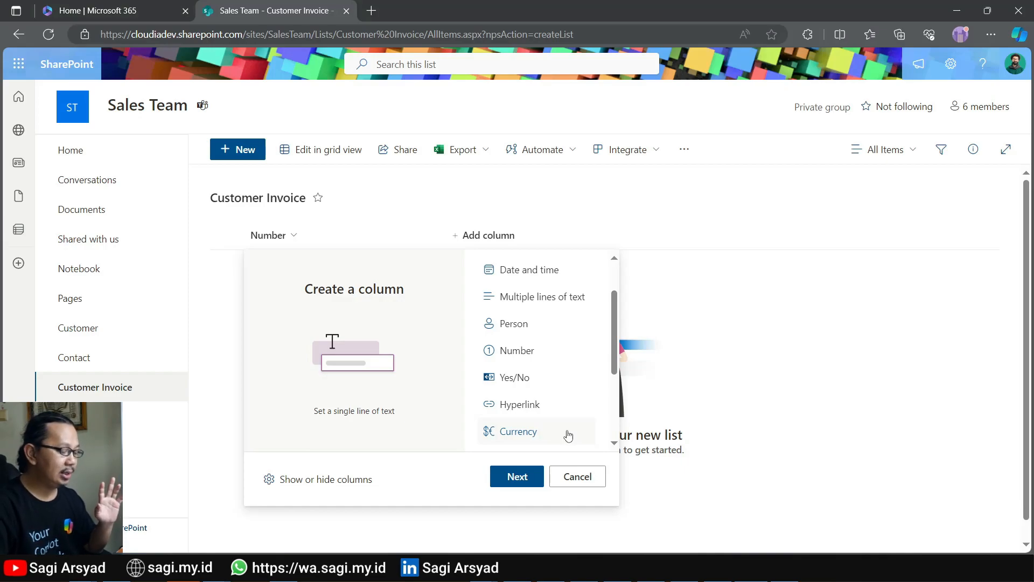
scroll(569, 436, up, 2)
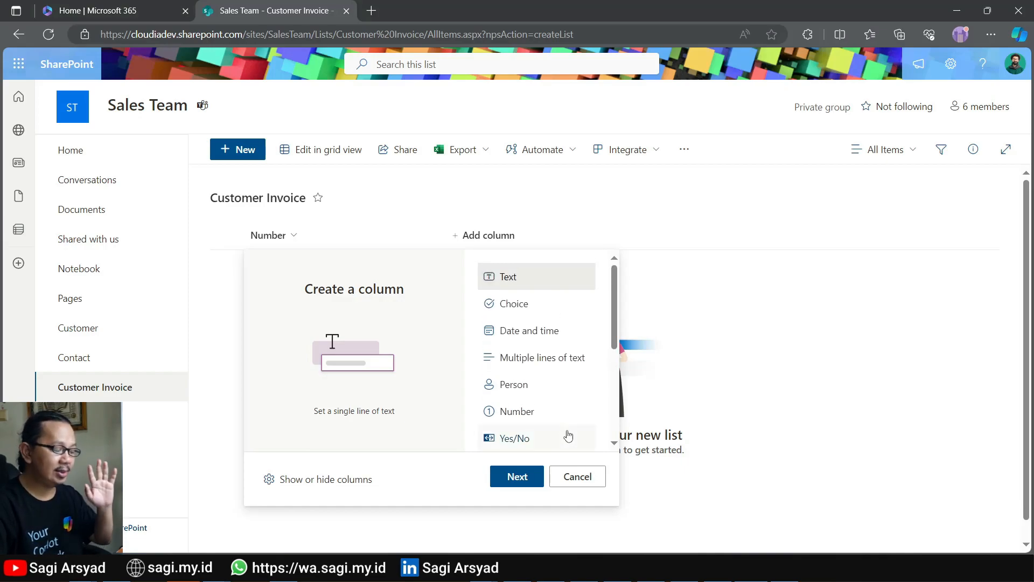
click(574, 407)
click(518, 478)
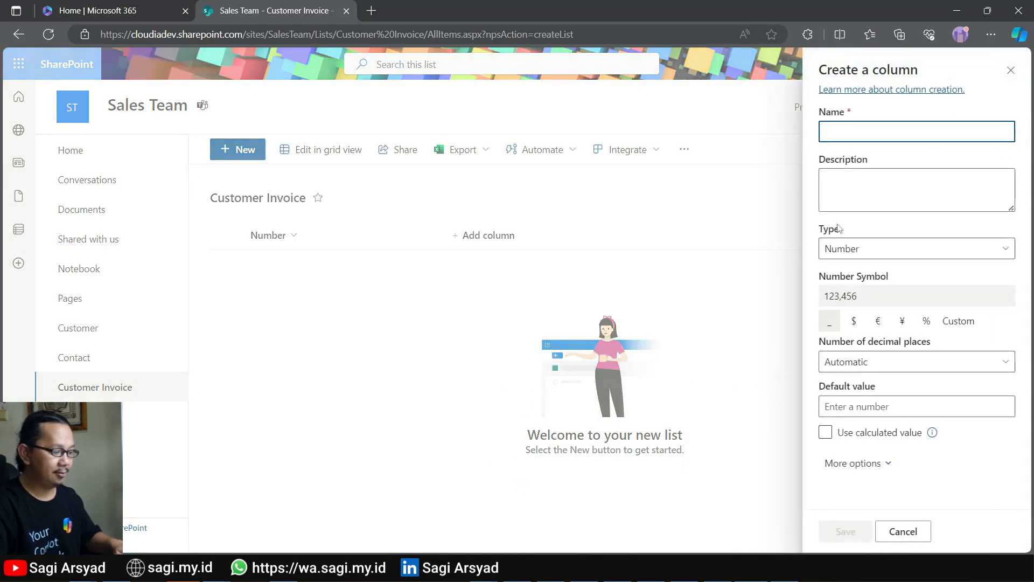
text(Amoun)
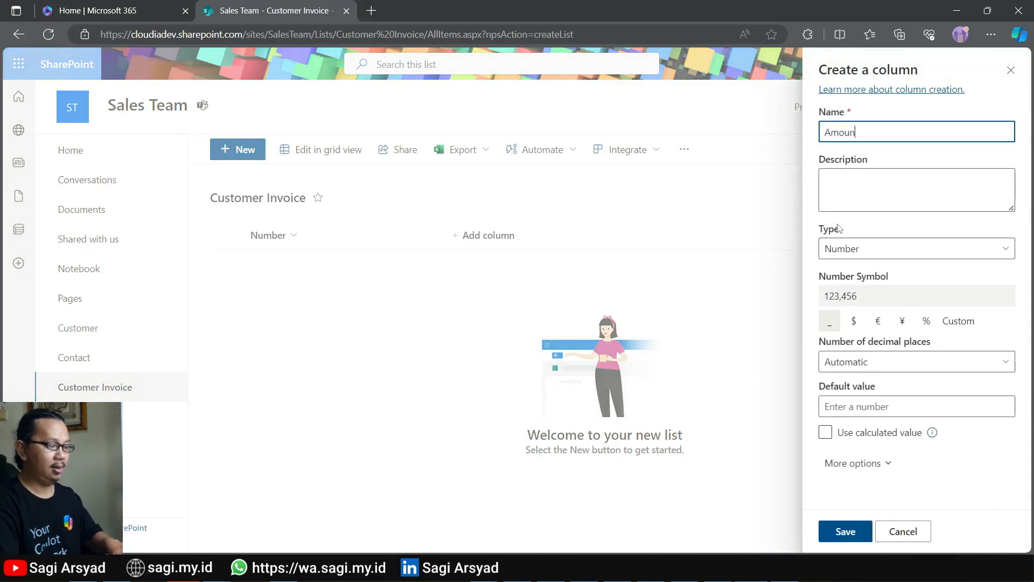
key(ctrl+a)
key(BackSpace)
text(S)
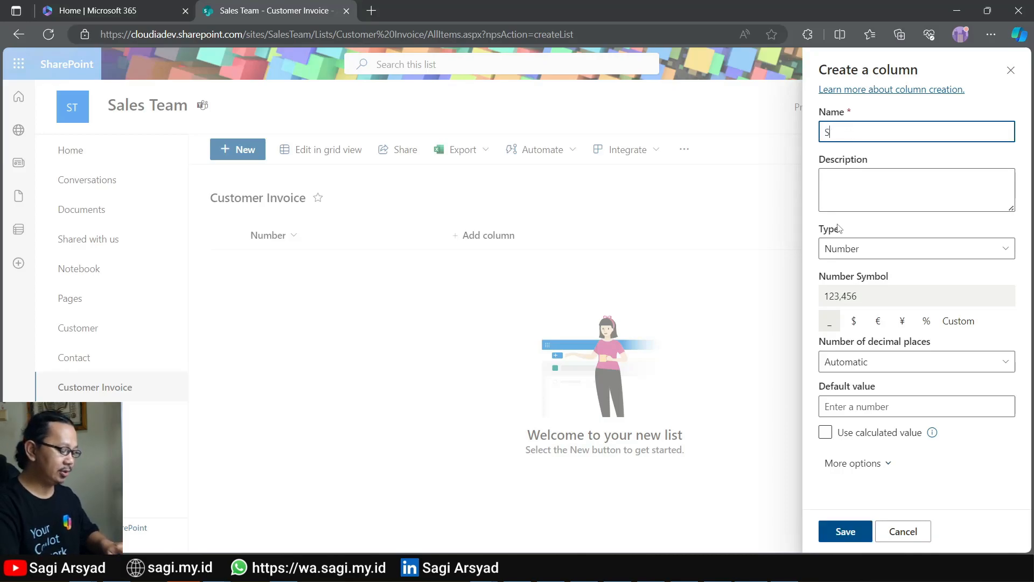
text(ubtotal)
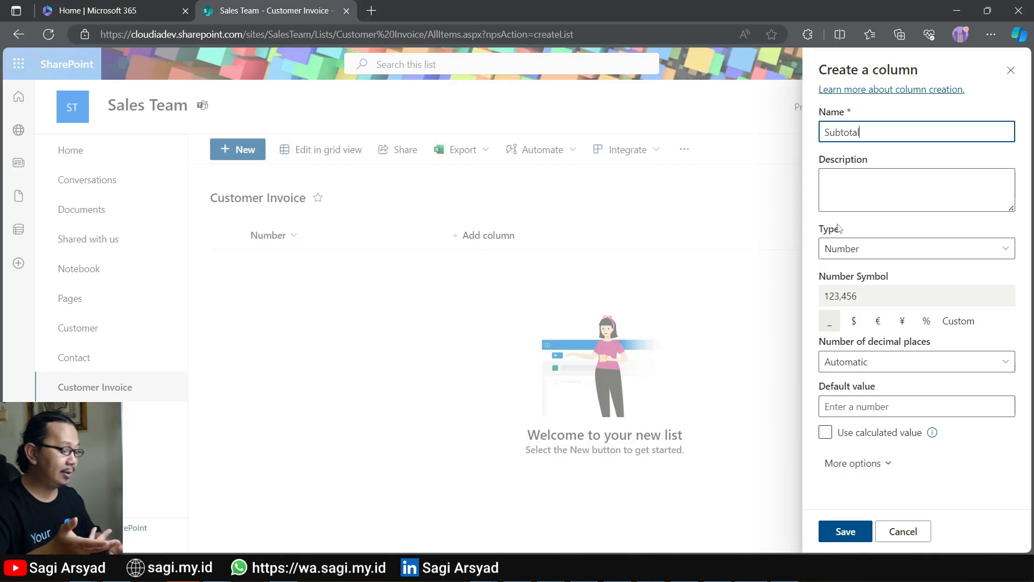
click(859, 531)
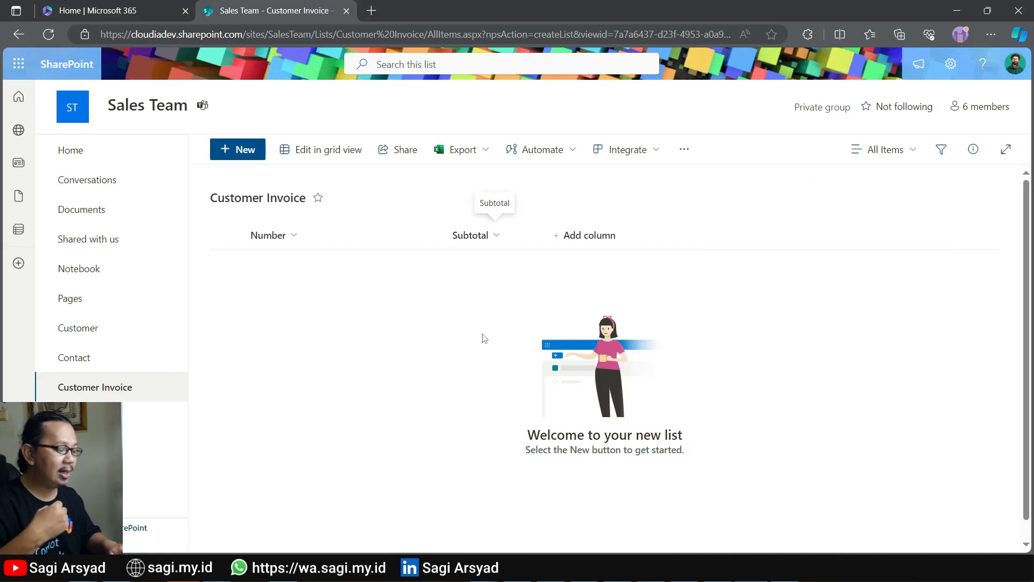
Add a Date and time column named "Date" to the Customer Invoice list, without including the time.
click(594, 234)
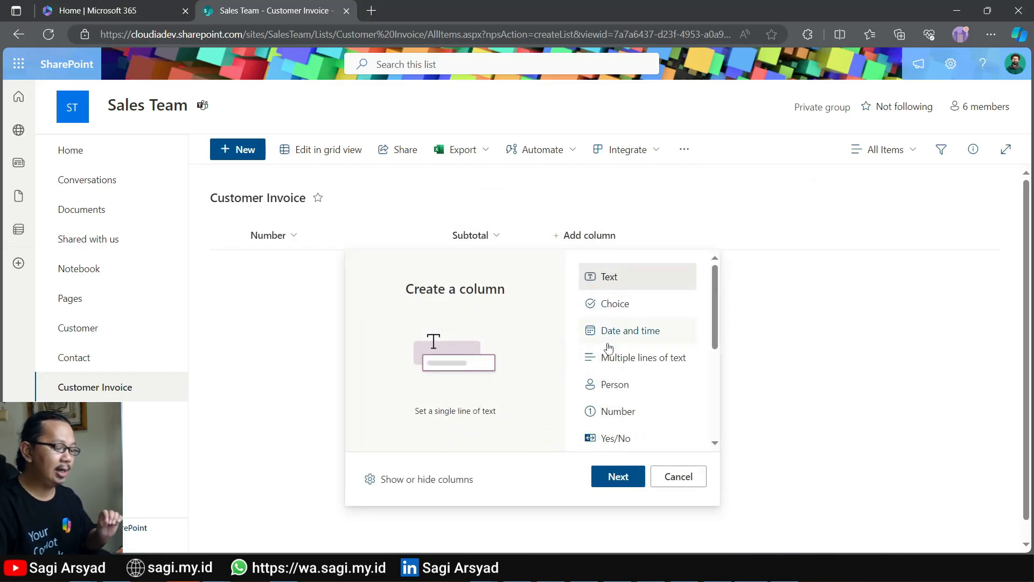
scroll(608, 348, down, 3)
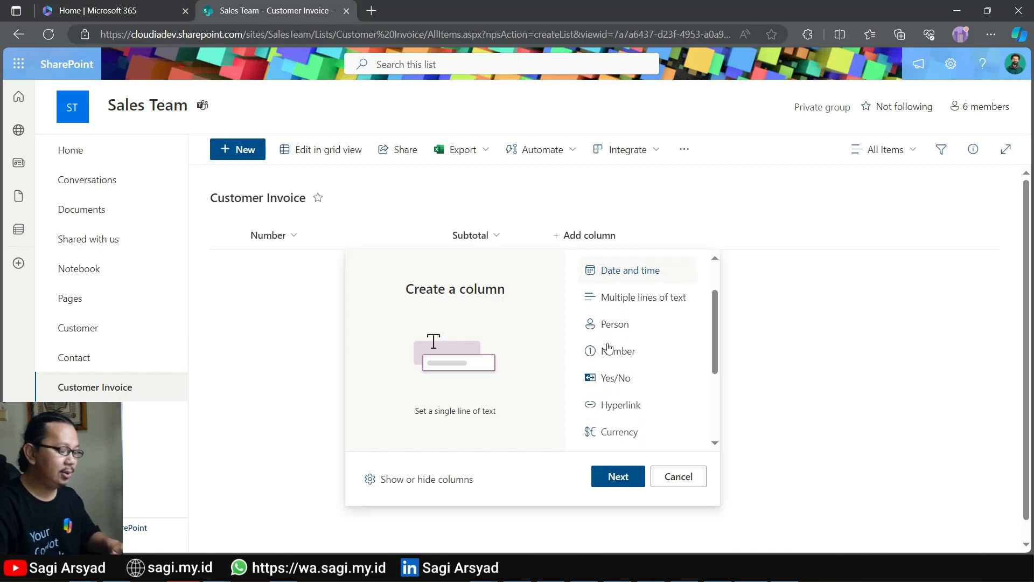
scroll(609, 348, up, 2)
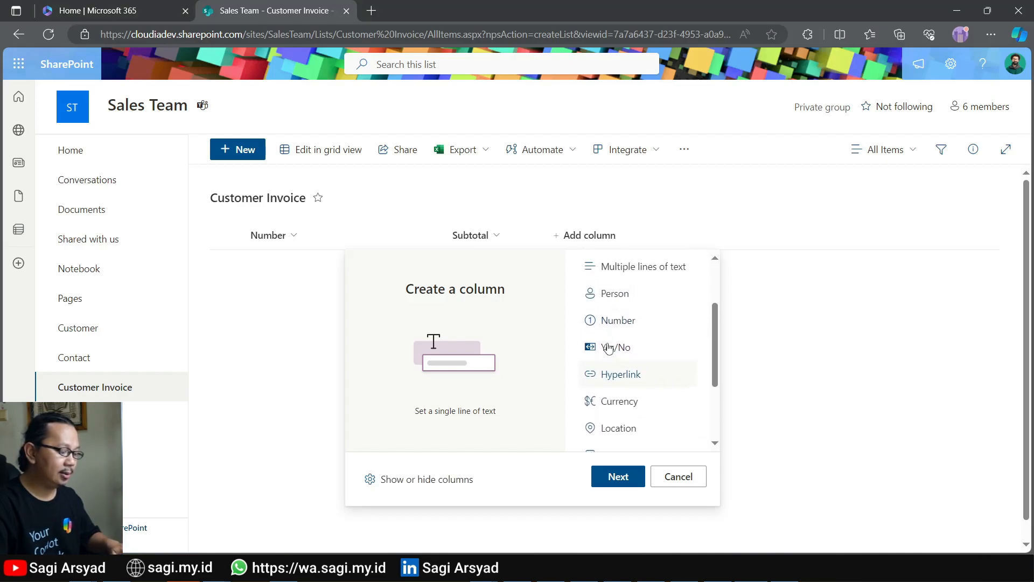
scroll(624, 347, up, 2)
scroll(626, 350, up, 1)
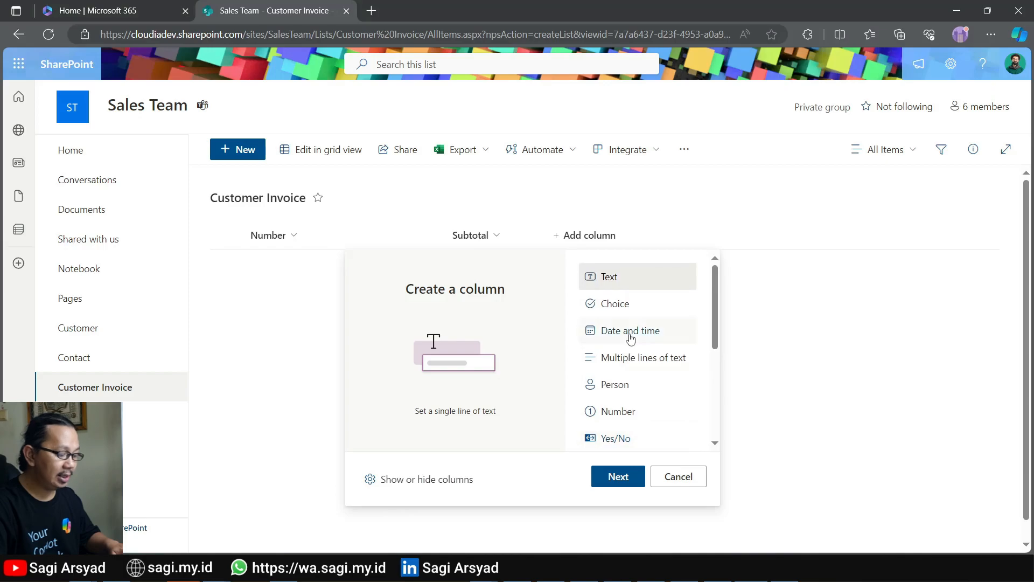
click(628, 331)
click(618, 477)
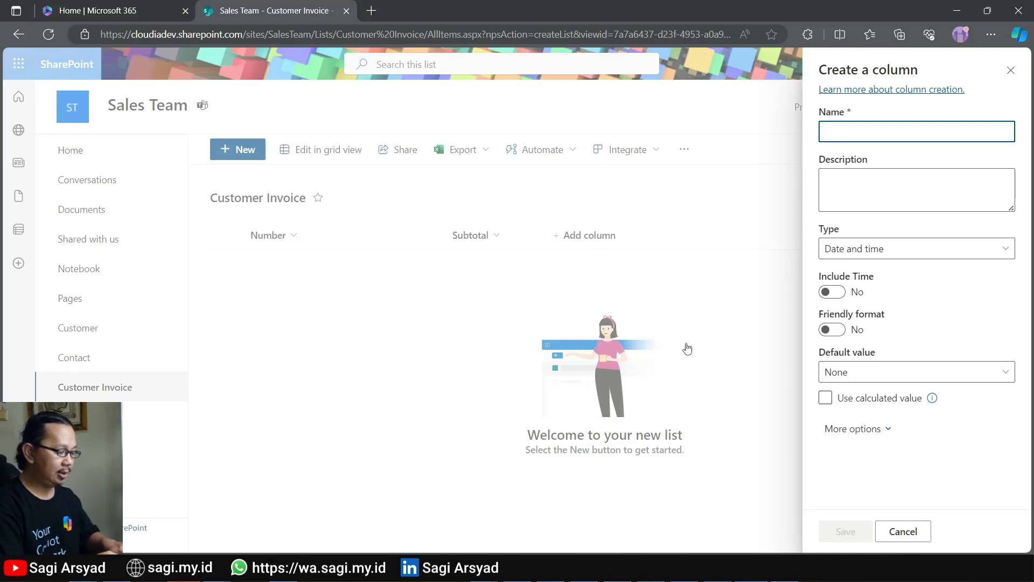
text(Date)
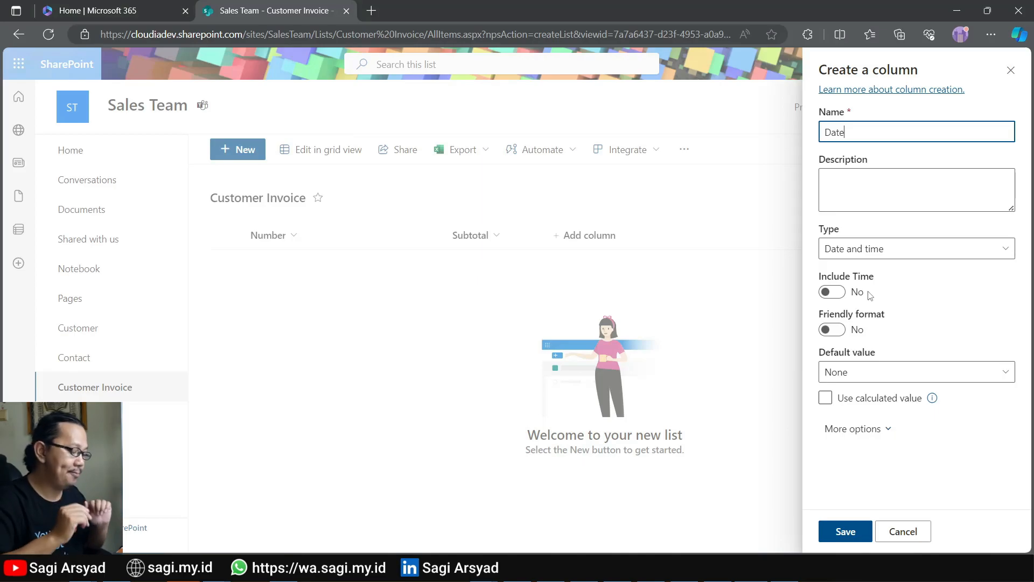
click(846, 532)
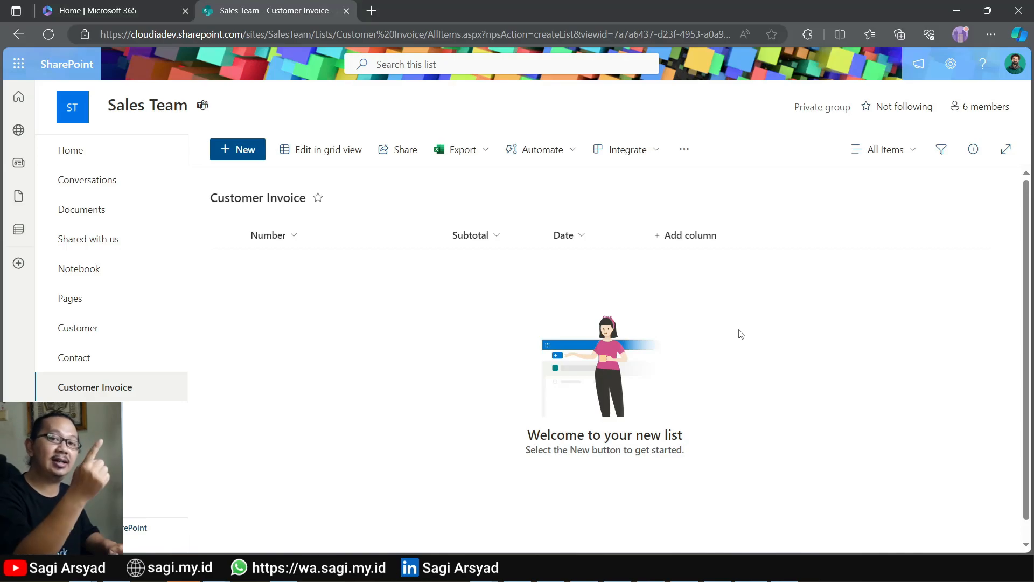
Add a Lookup column named "Customer" that takes its values from the Company Name column of the Customer list.
click(689, 231)
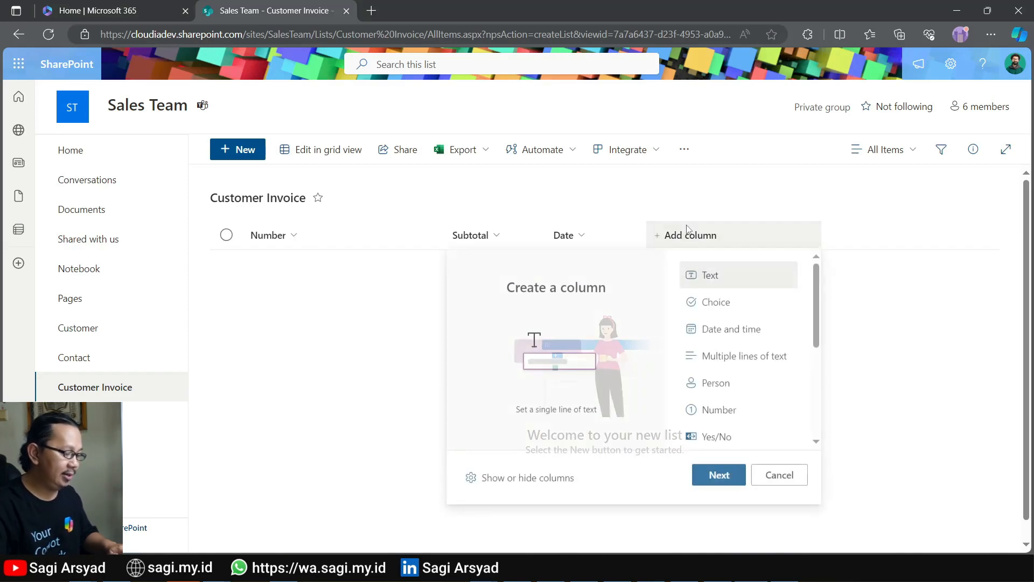
scroll(734, 357, down, 2)
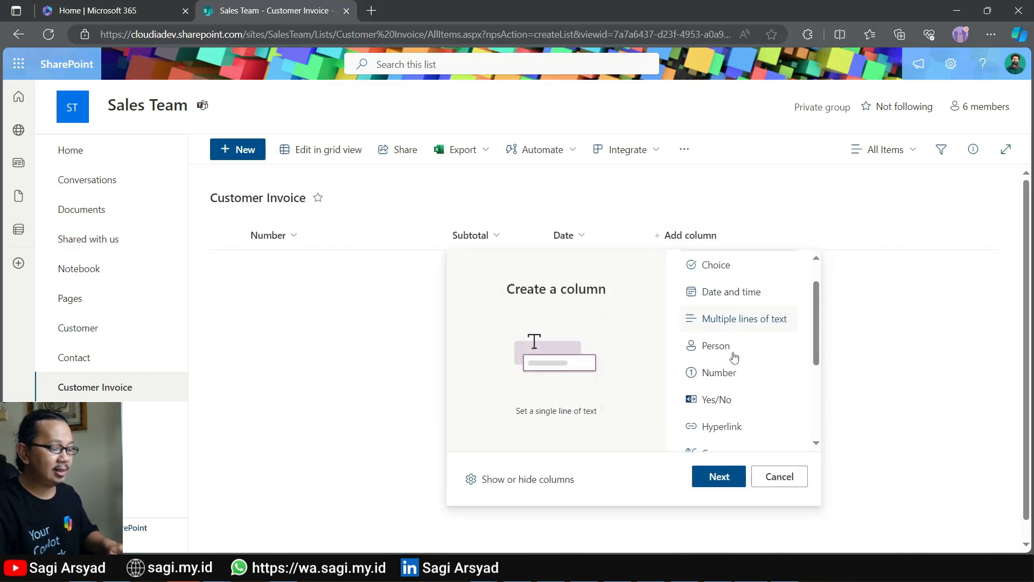
scroll(733, 357, up, 2)
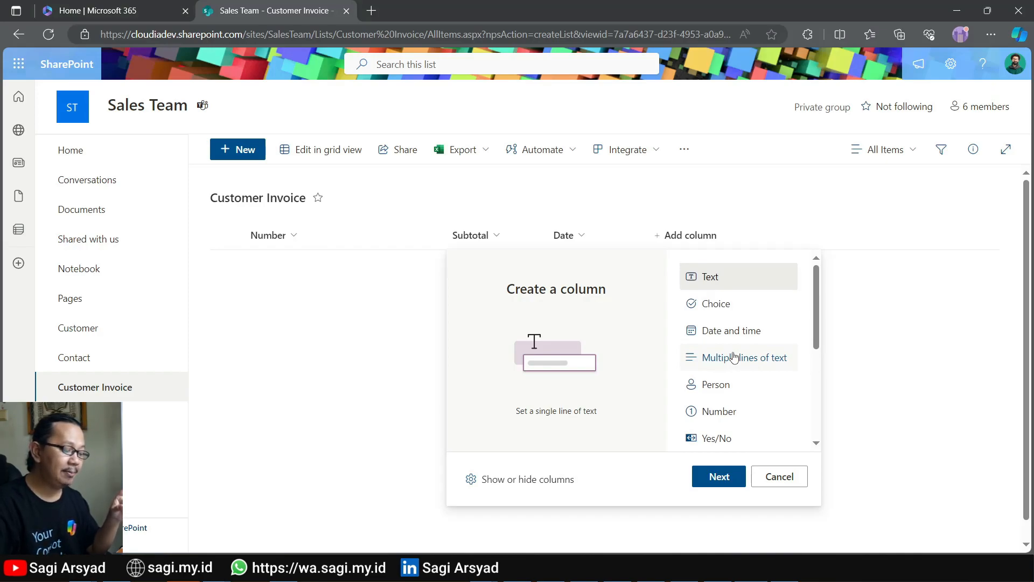
scroll(734, 357, down, 4)
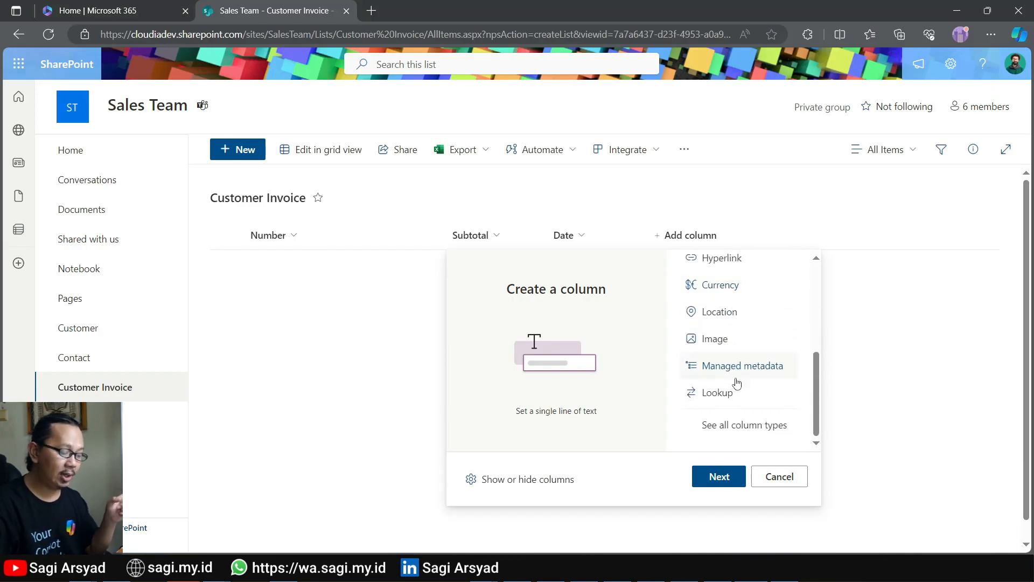
click(738, 389)
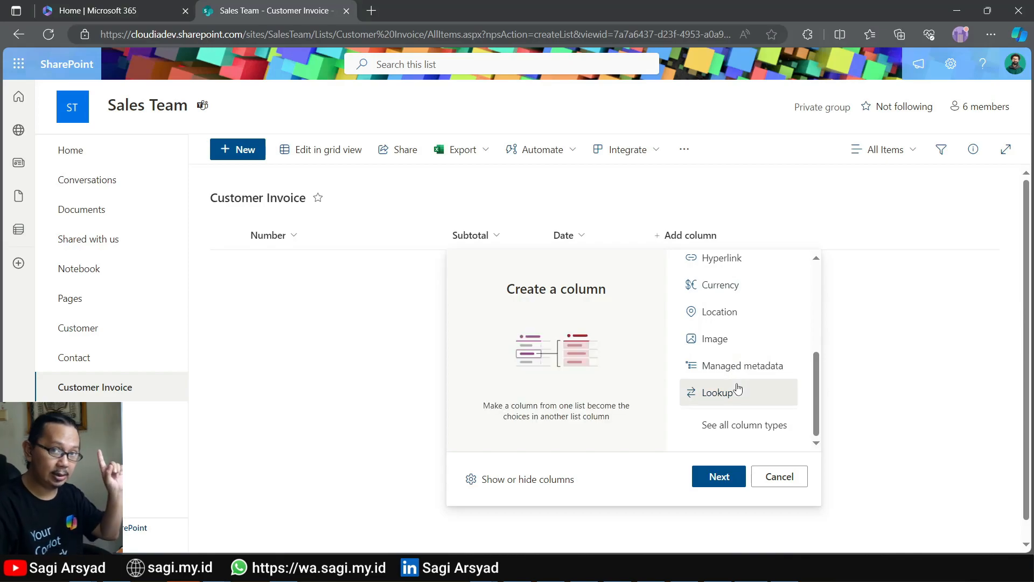
click(726, 476)
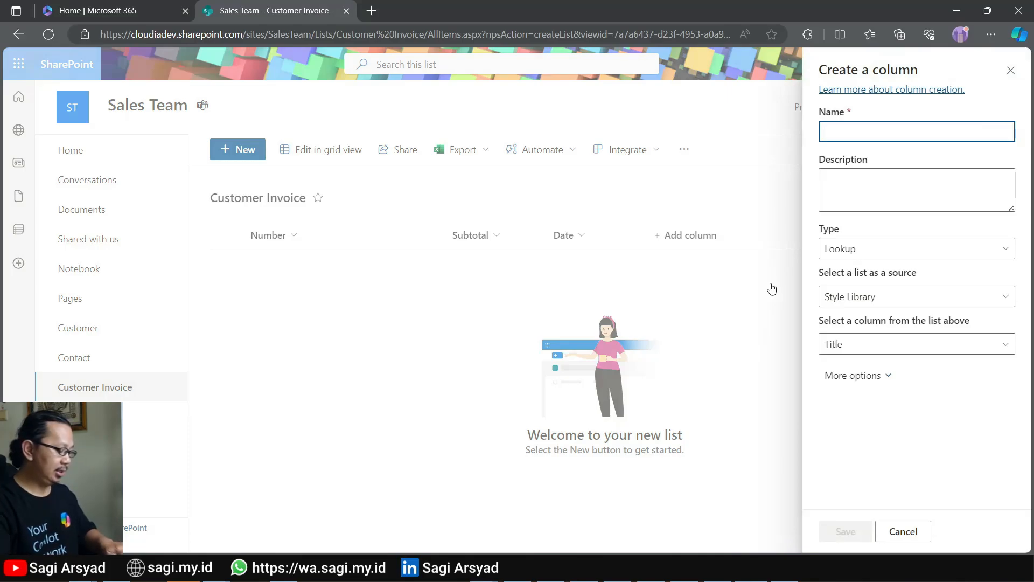
text(Customer)
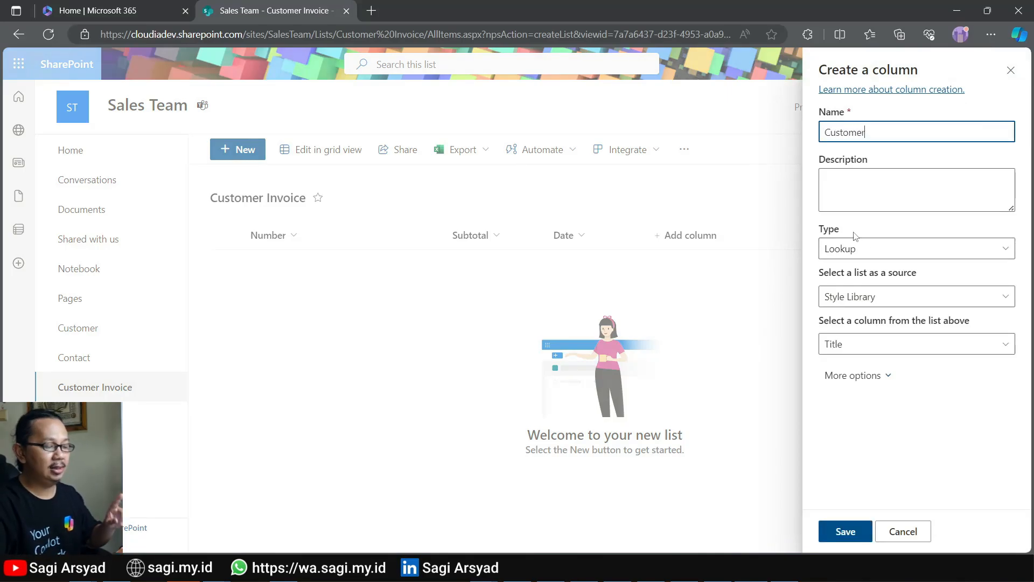
click(872, 302)
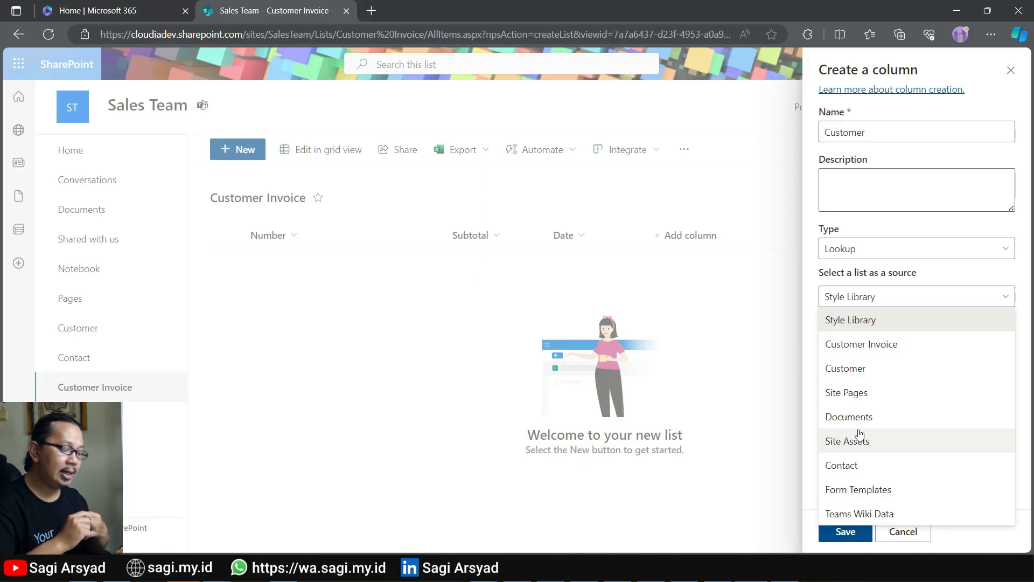
click(885, 370)
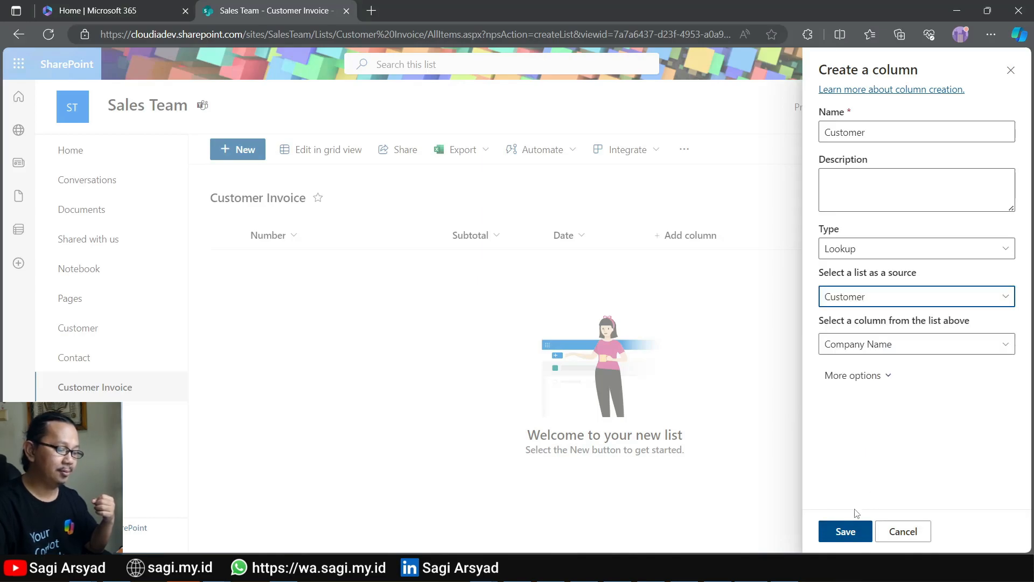
click(863, 346)
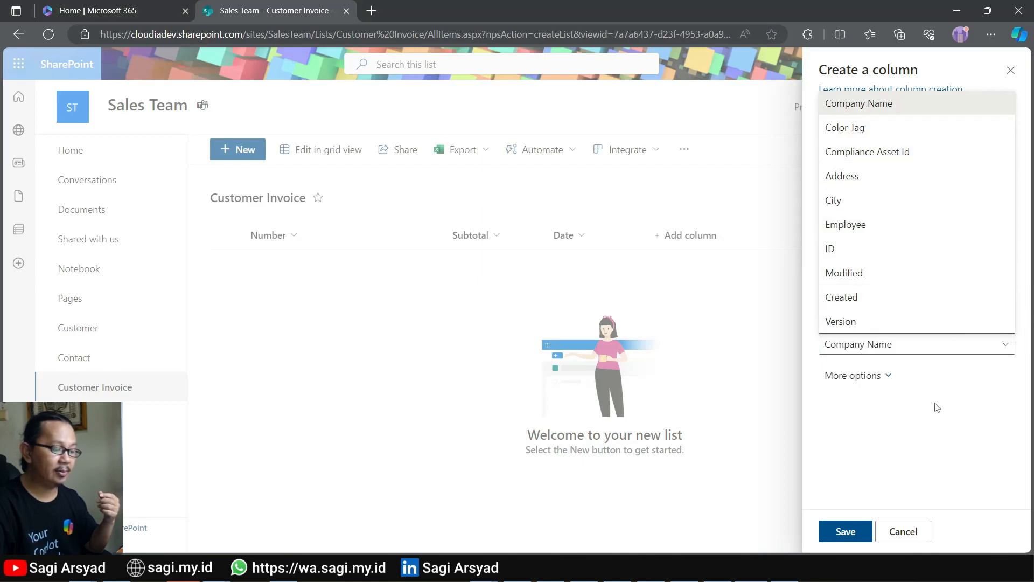
click(905, 455)
click(845, 532)
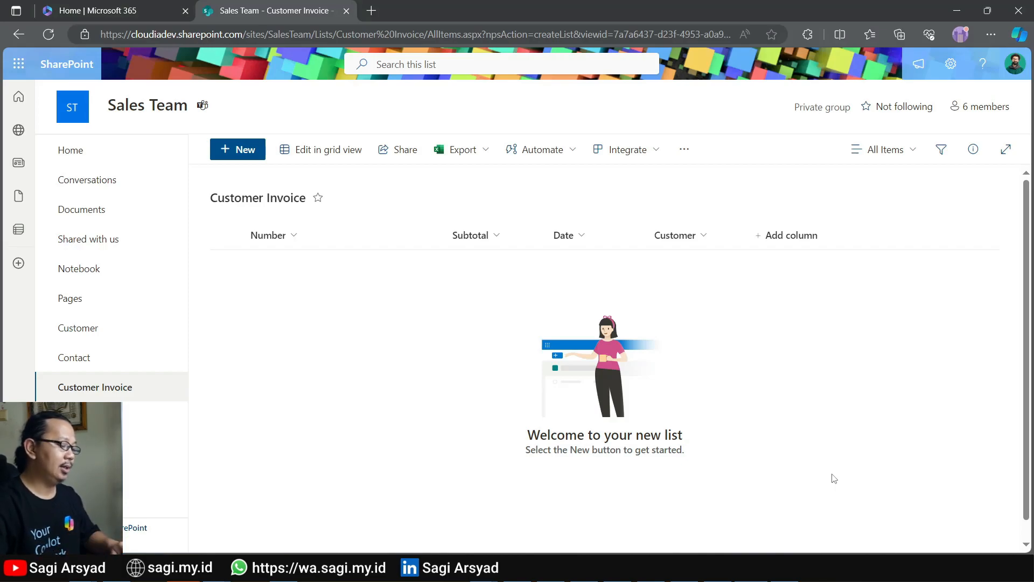
Add a Lookup column named "Contact" that takes its values from the Name column of the Contact list.
click(776, 245)
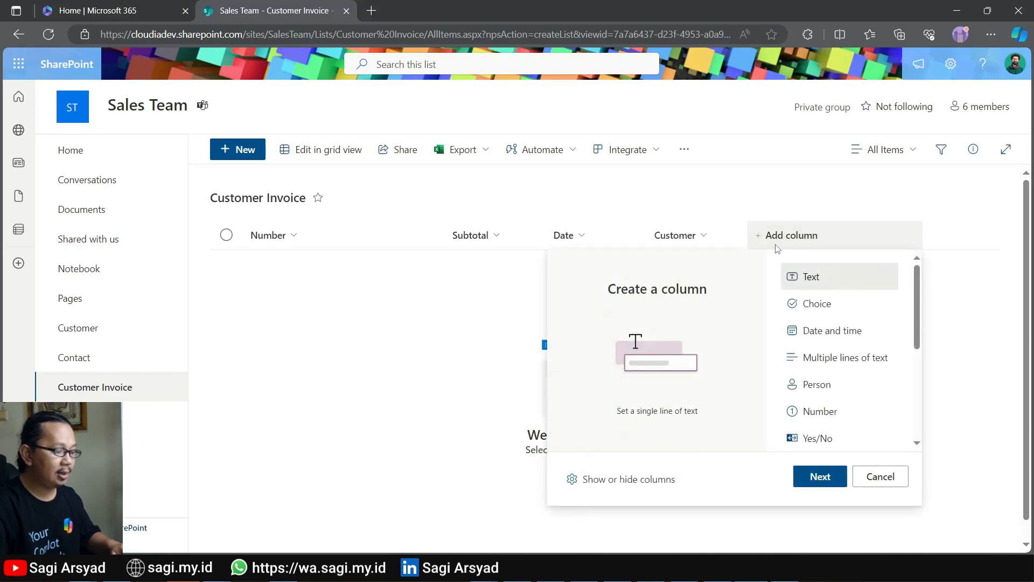
scroll(835, 377, down, 4)
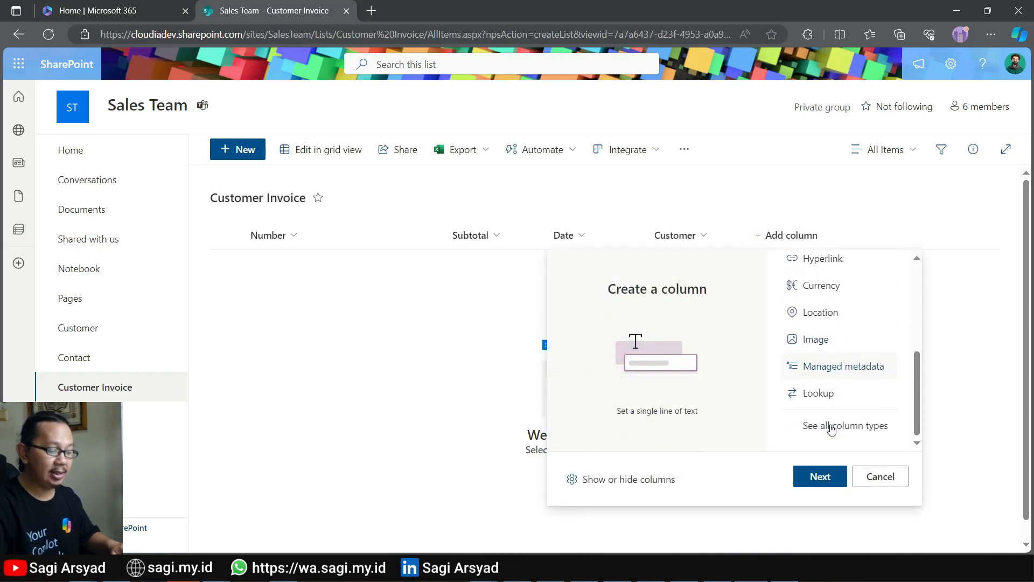
click(854, 400)
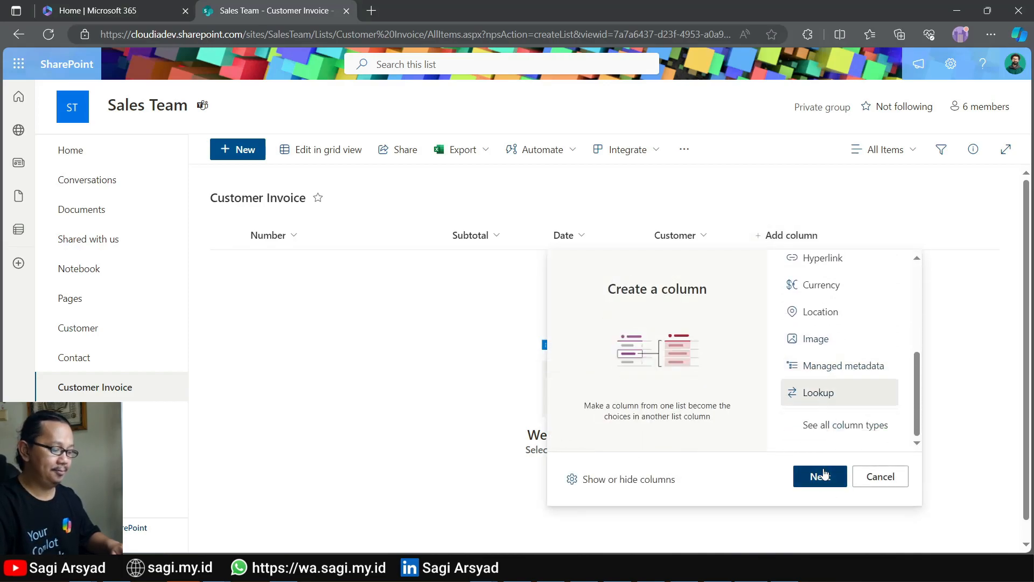
click(820, 476)
text(Contact)
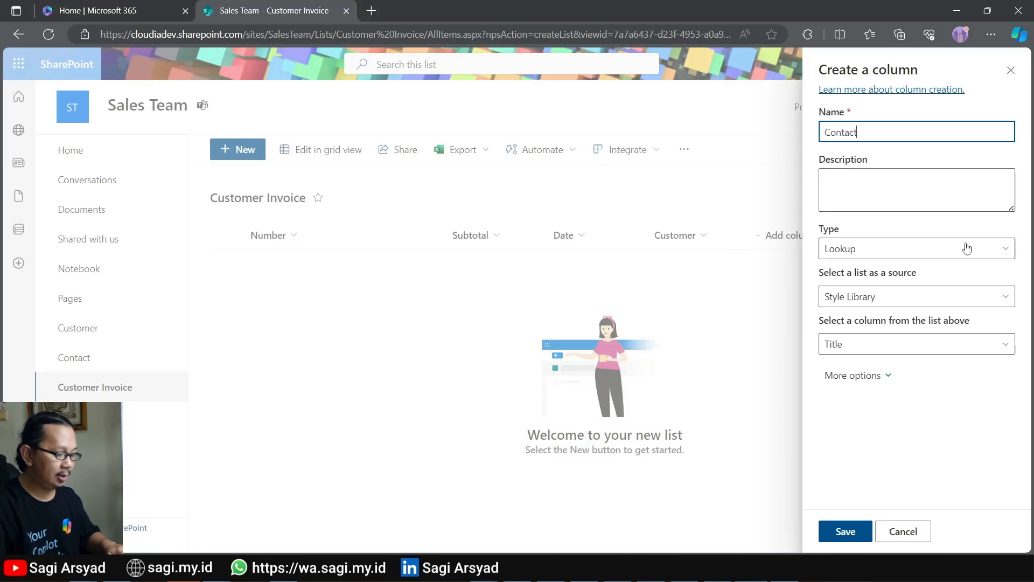
click(880, 302)
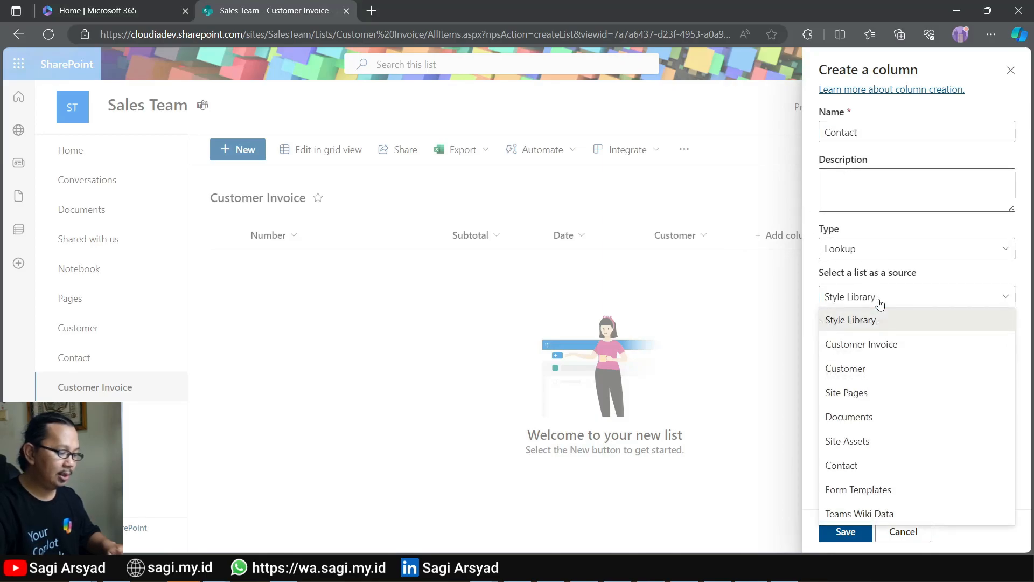
click(871, 464)
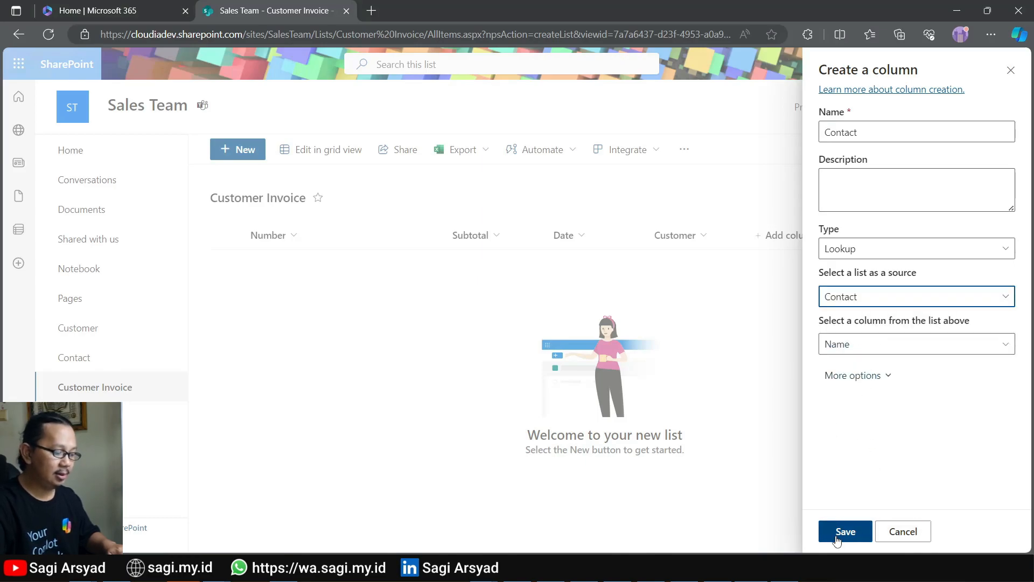
click(852, 345)
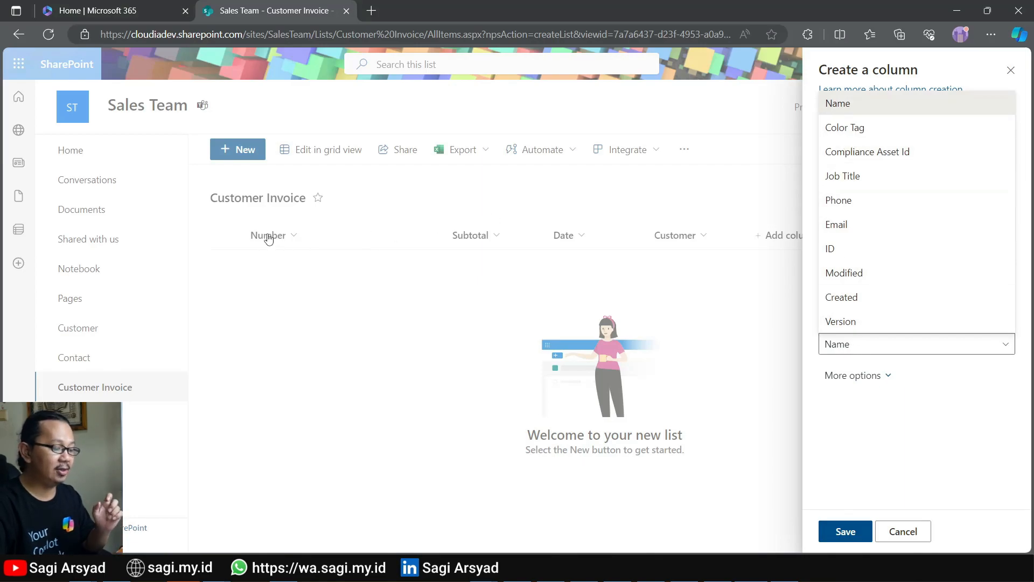
click(827, 539)
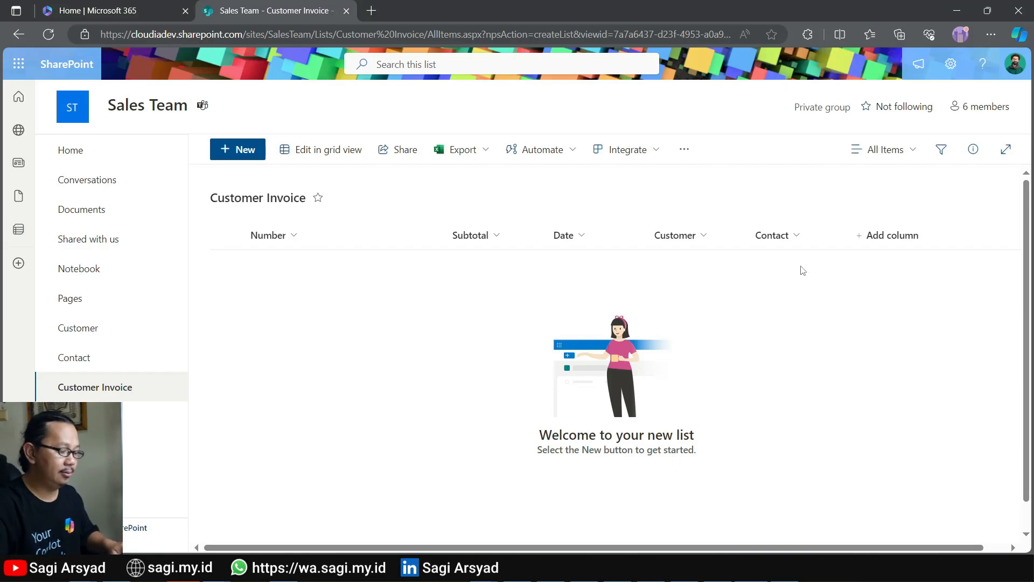
Add a Date and time column named "Due Date" to the Customer Invoice list, without including the time.
click(877, 235)
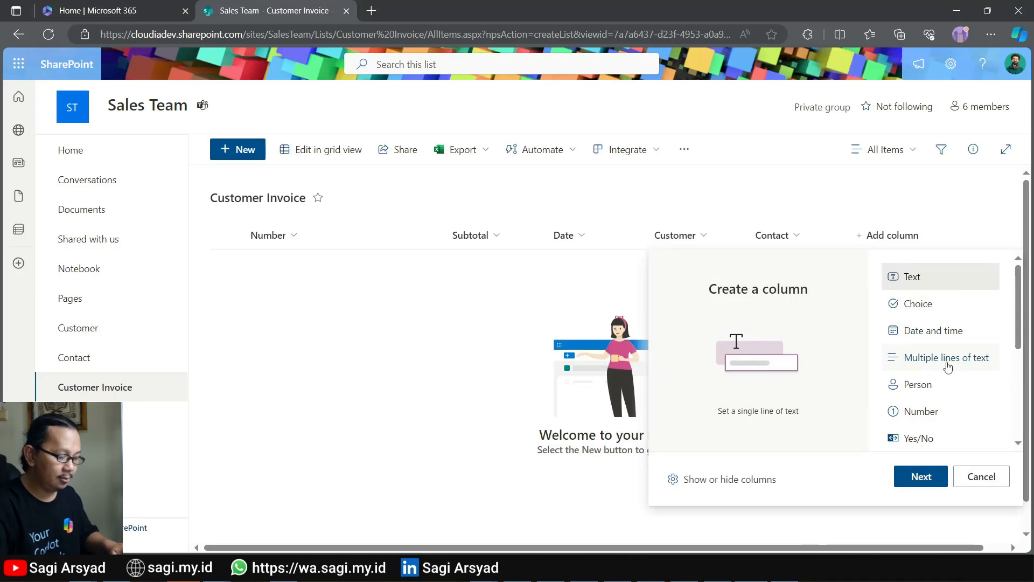
scroll(948, 366, down, 3)
scroll(947, 366, down, 1)
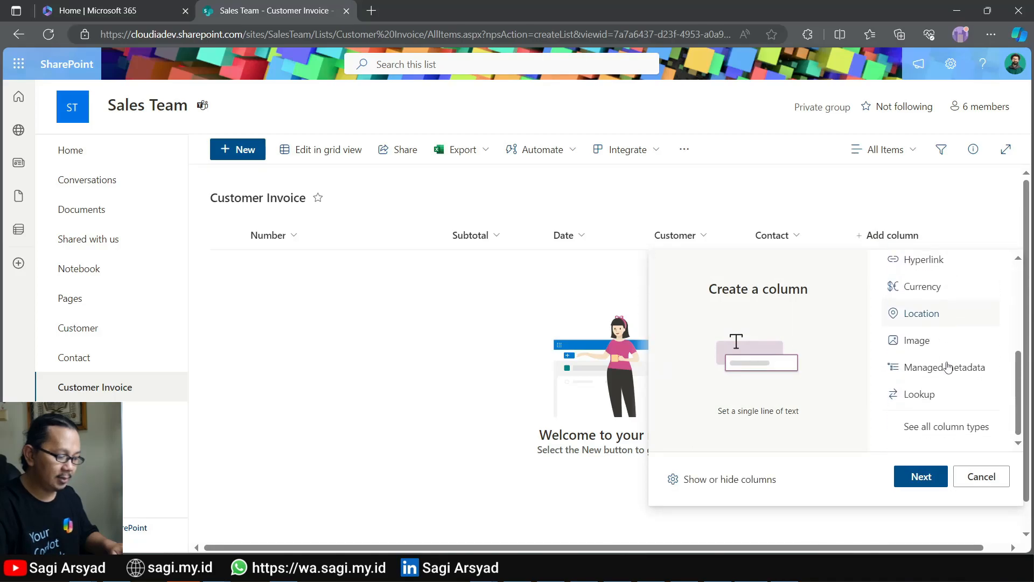
scroll(945, 350, up, 3)
scroll(941, 330, up, 2)
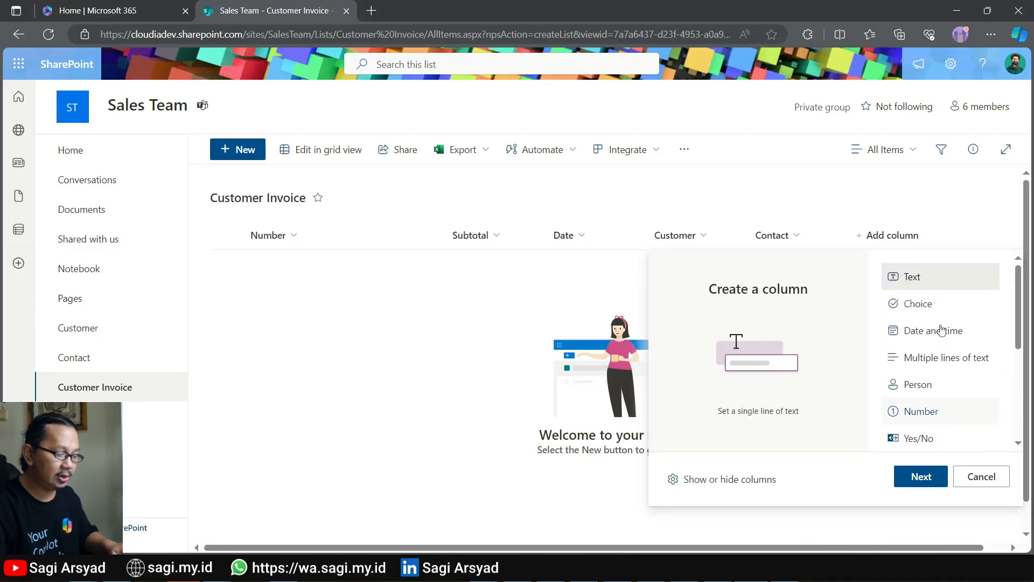
click(938, 330)
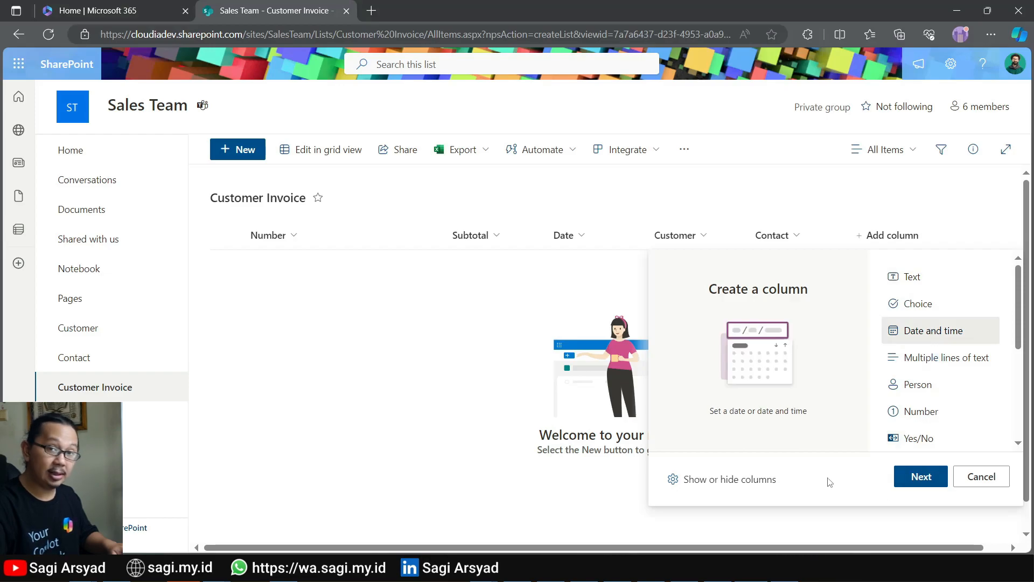
click(930, 478)
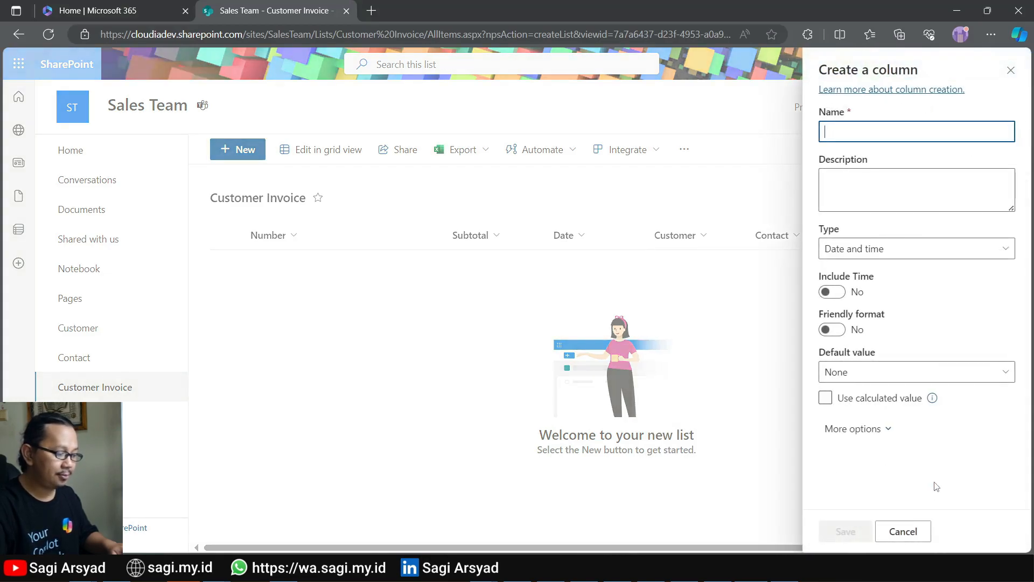
click(845, 135)
text(Due Date)
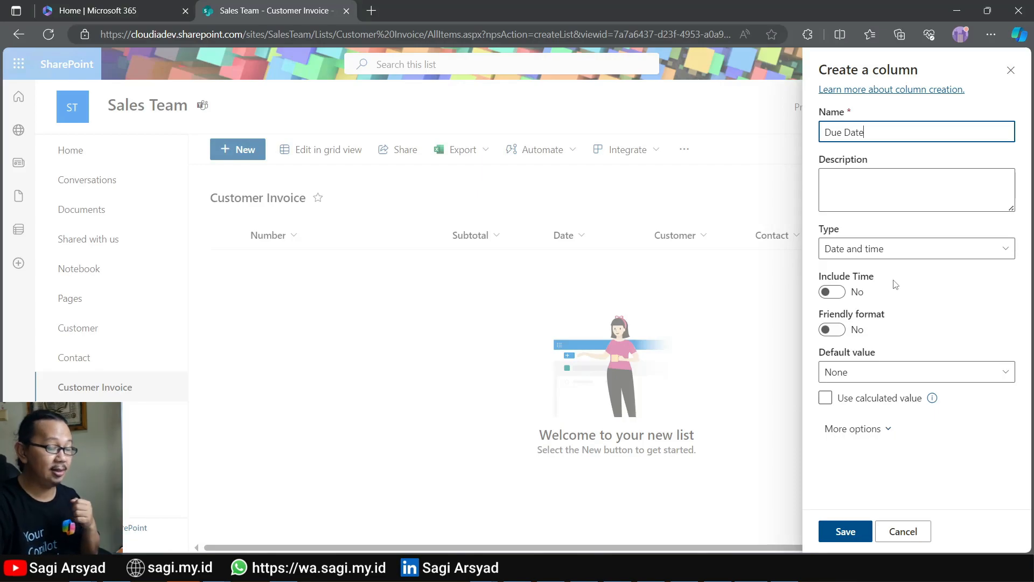
click(841, 531)
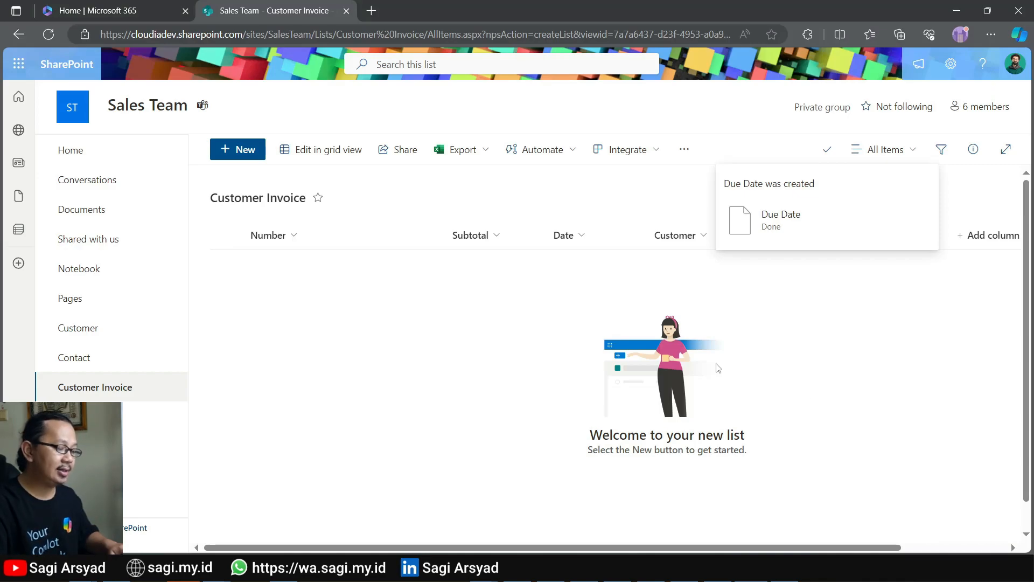
Start a new Choice column named "Status" in the Customer Invoice list.
click(975, 243)
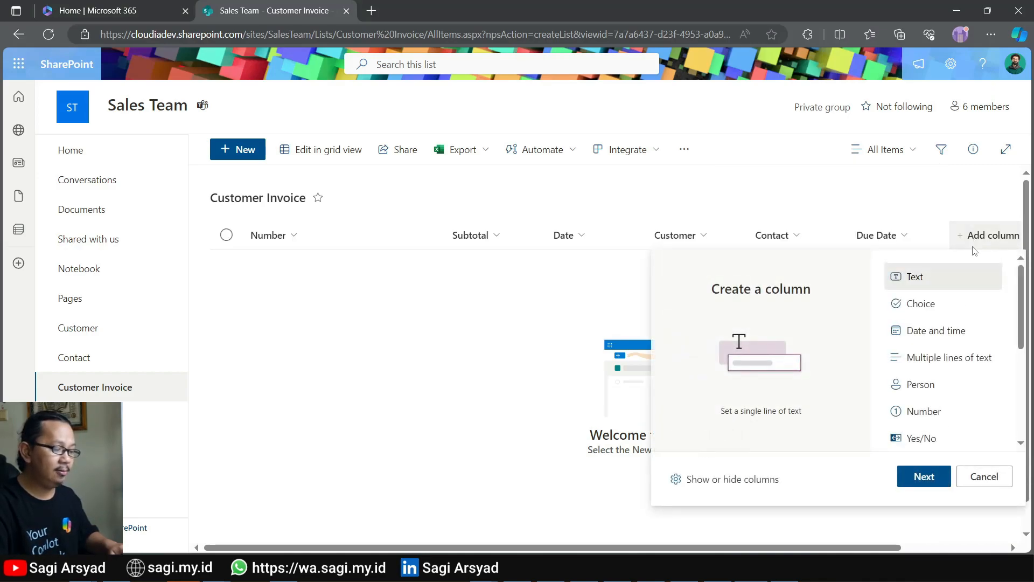
click(940, 316)
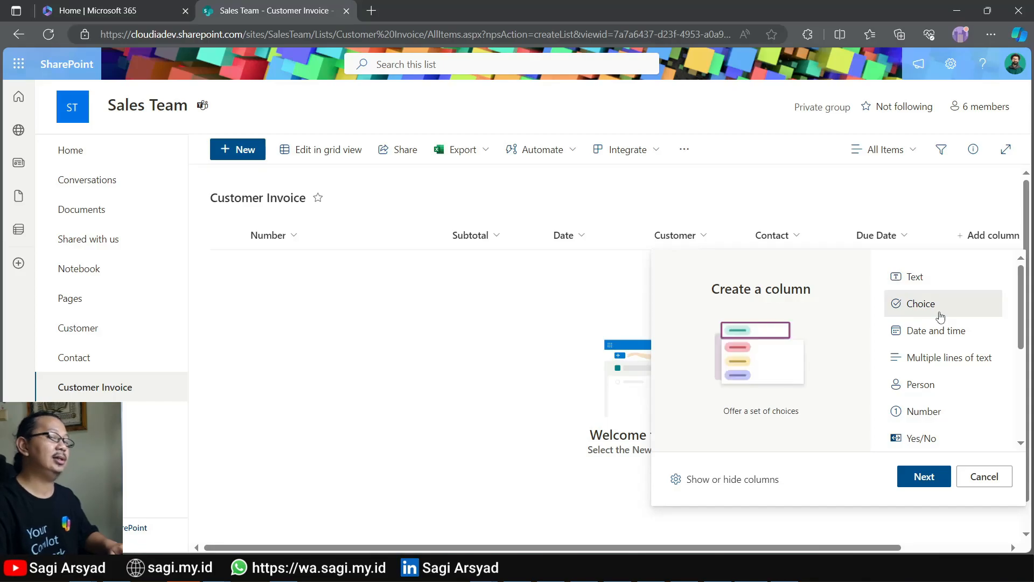
click(917, 477)
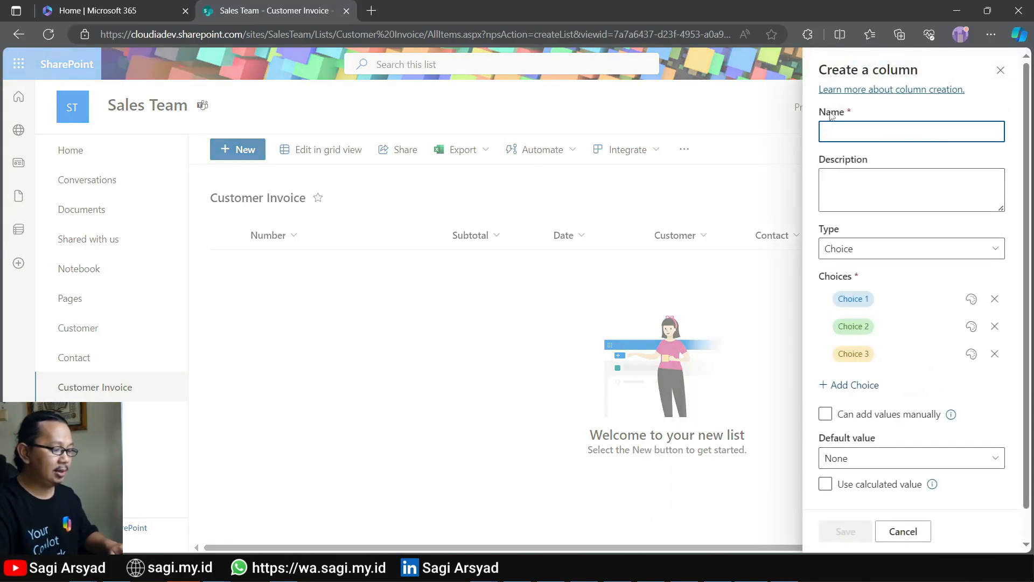
click(836, 127)
text(Sta)
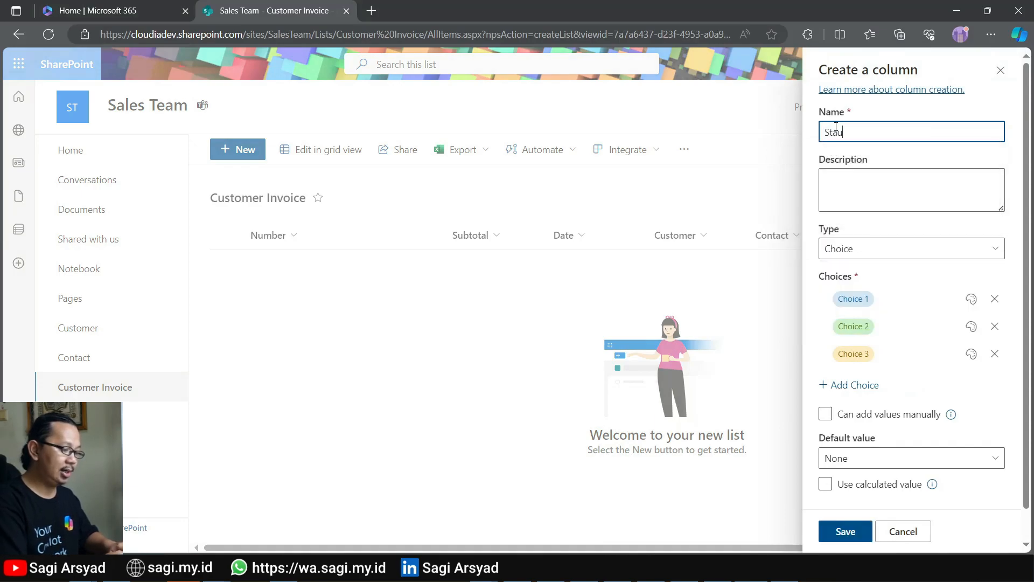
text(tus)
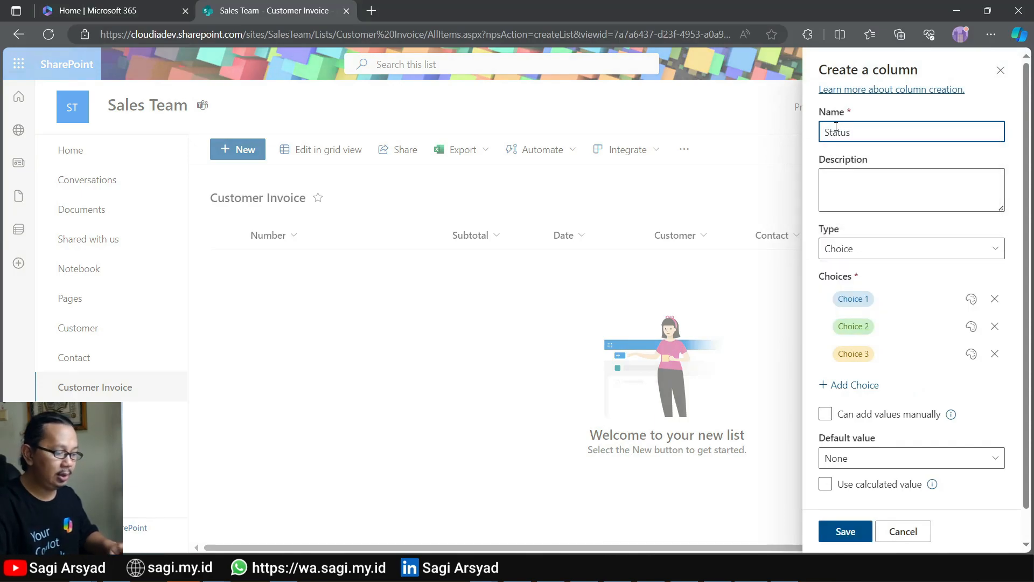
Set the Status column's first three choices to "Draft", "Released" and "Paid".
click(862, 298)
text(Draft)
key(Tab)
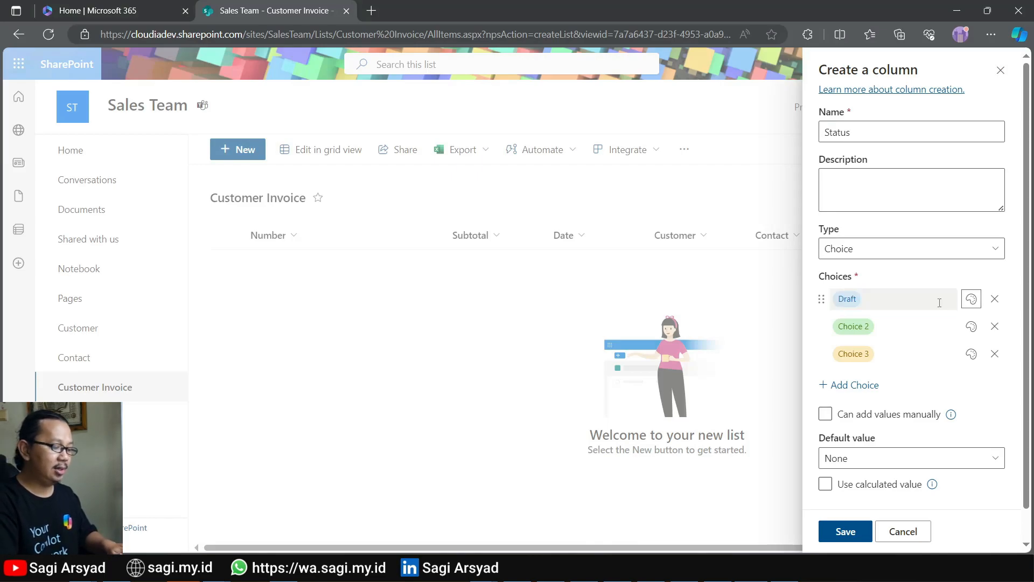
click(890, 329)
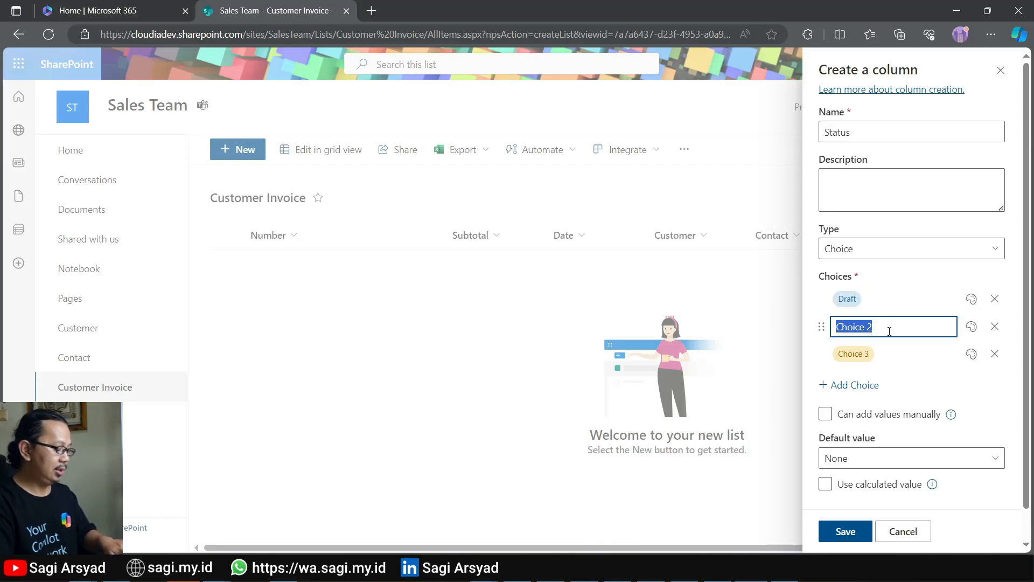
text(Re)
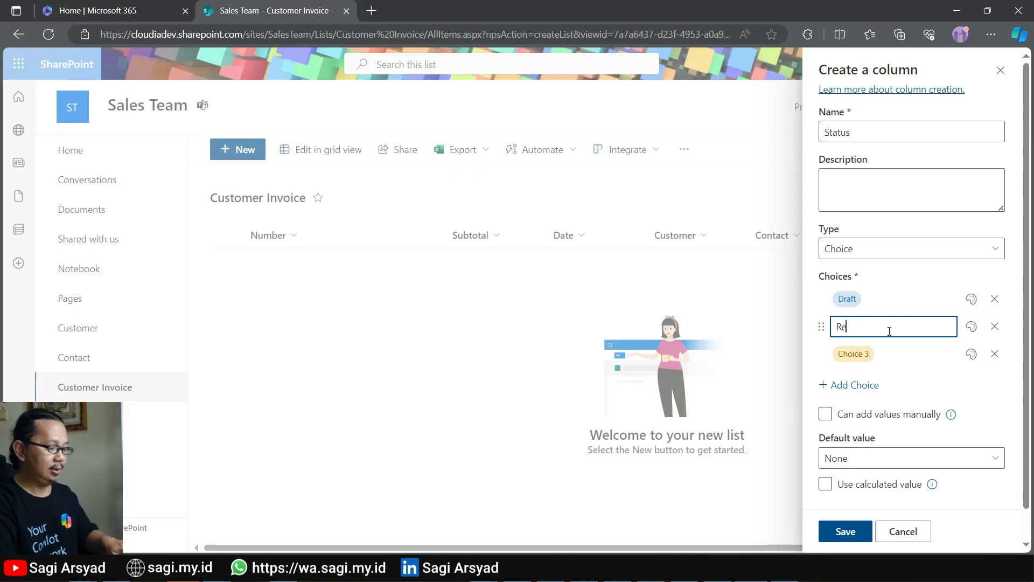
text(leased)
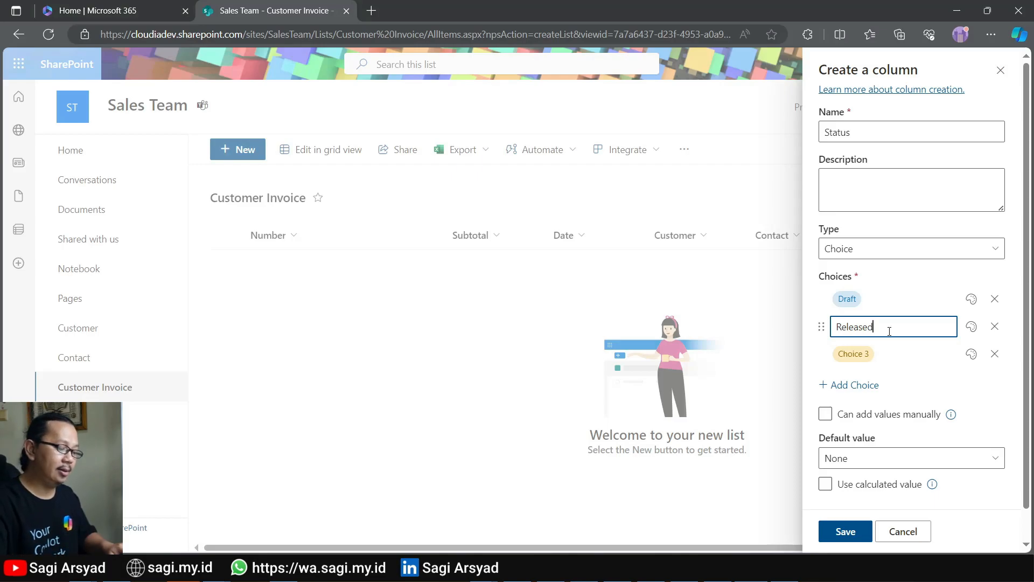
click(895, 346)
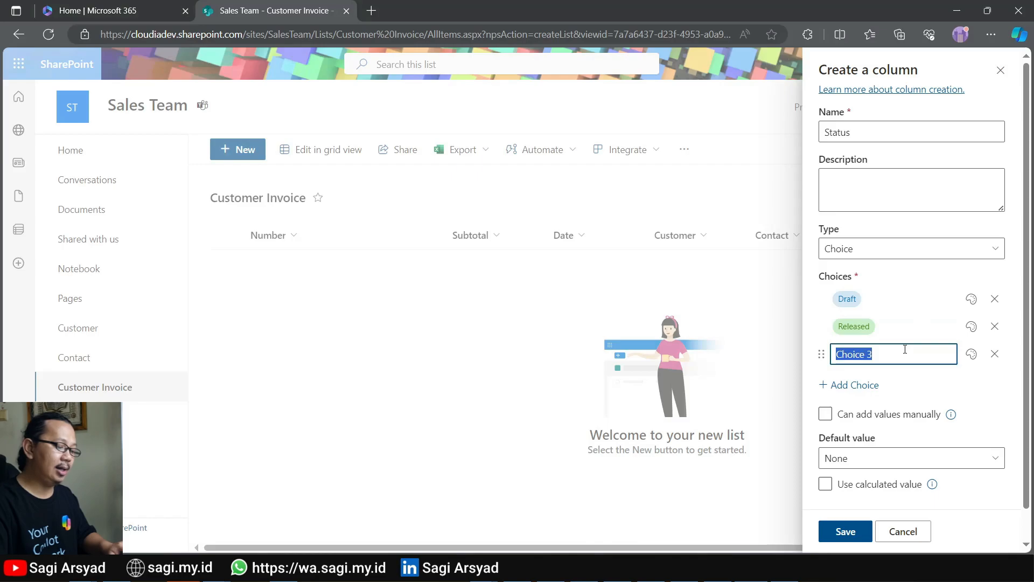
text(Paid)
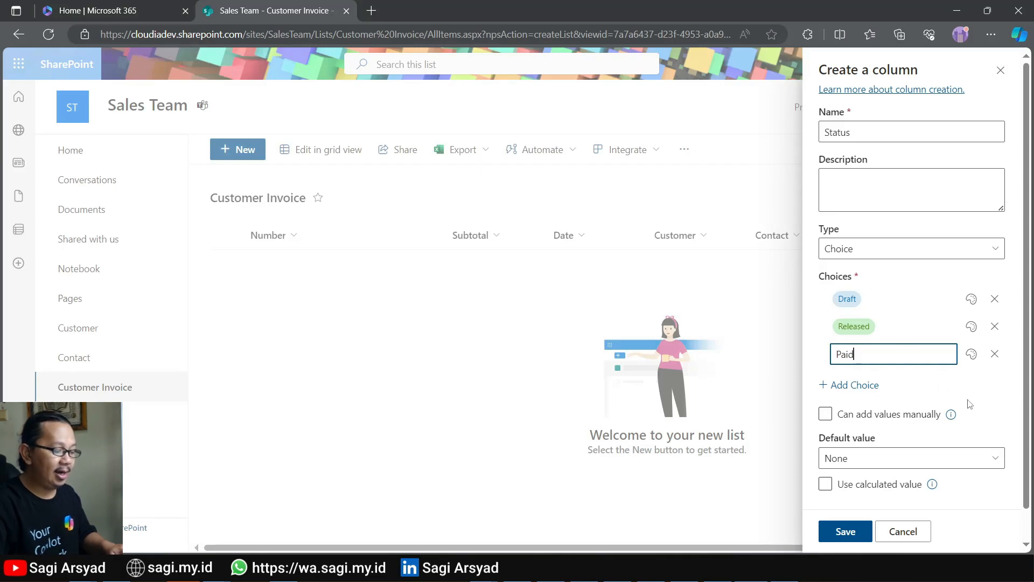
click(998, 402)
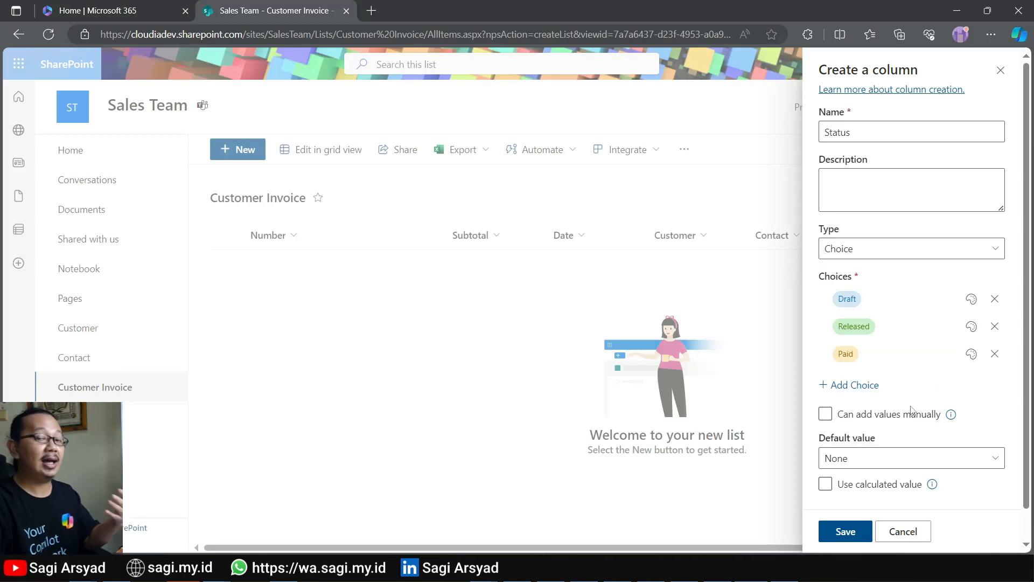
Add a fourth choice "Canceled" to the Status column and save the column.
click(840, 385)
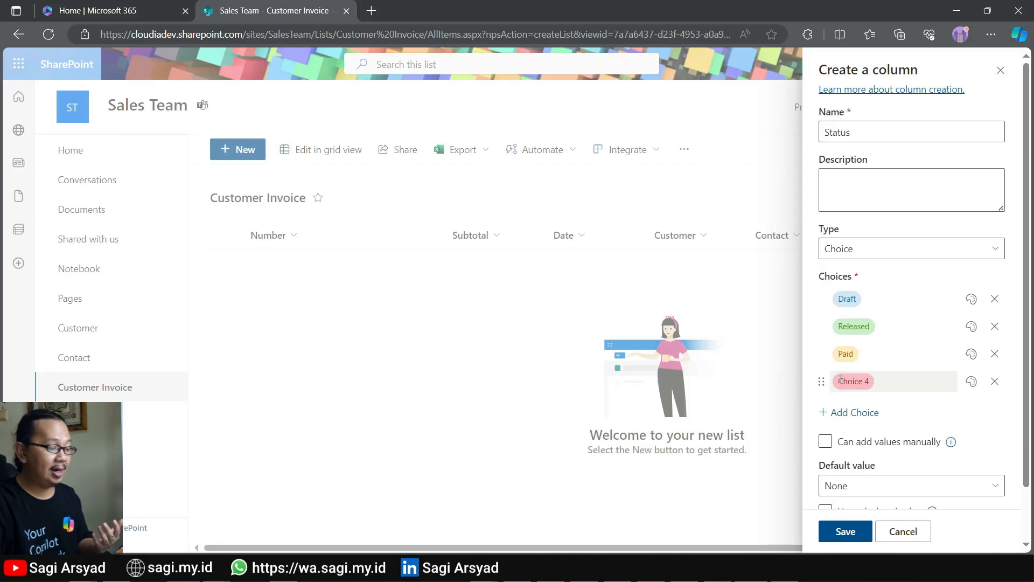
click(889, 383)
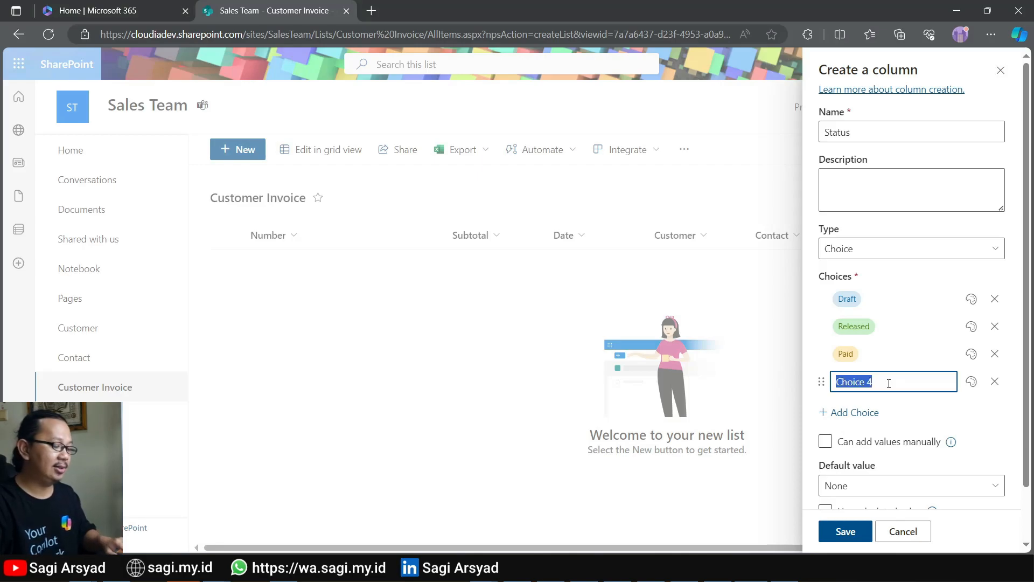
text(Canceled)
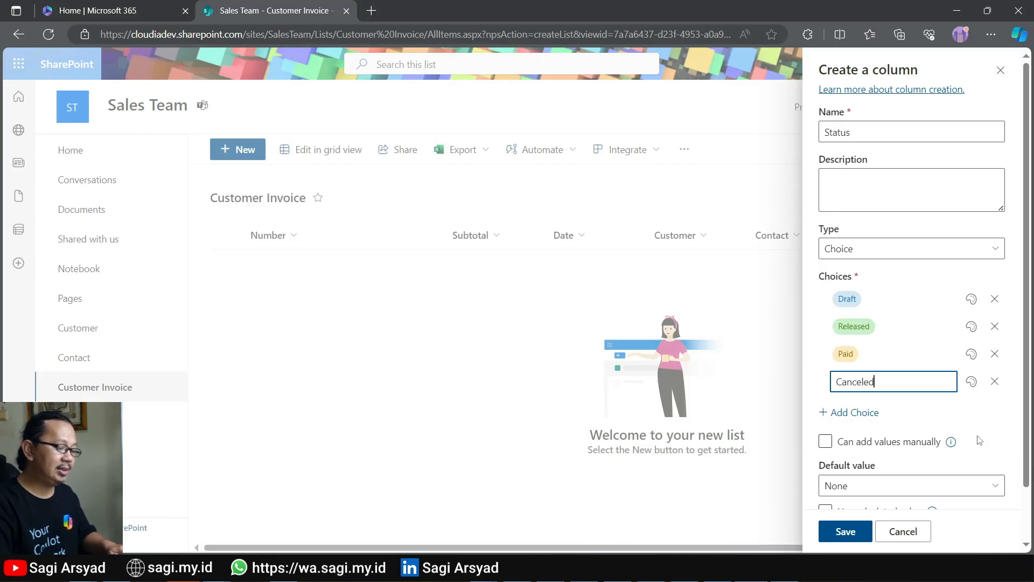
click(1011, 447)
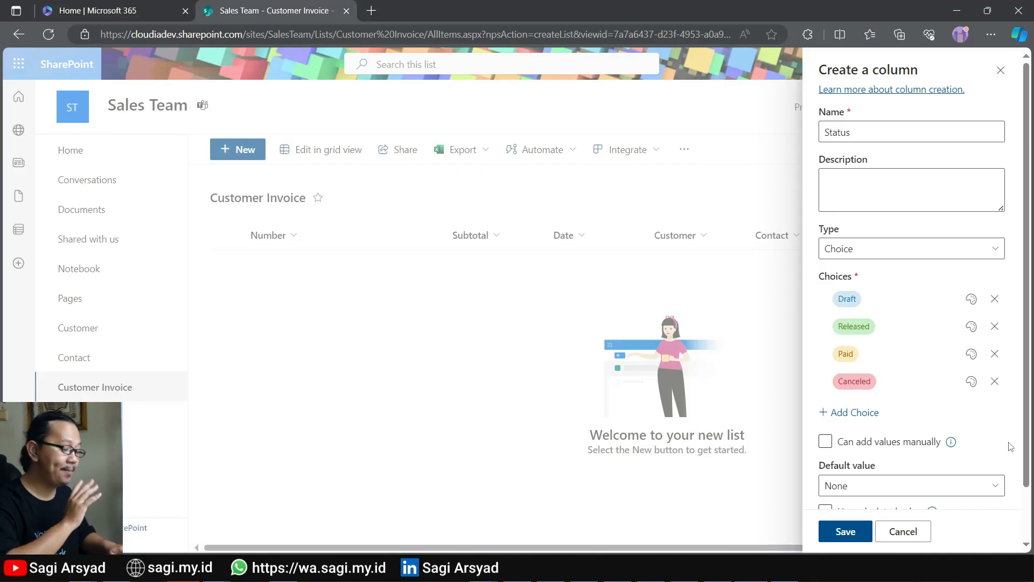
click(849, 532)
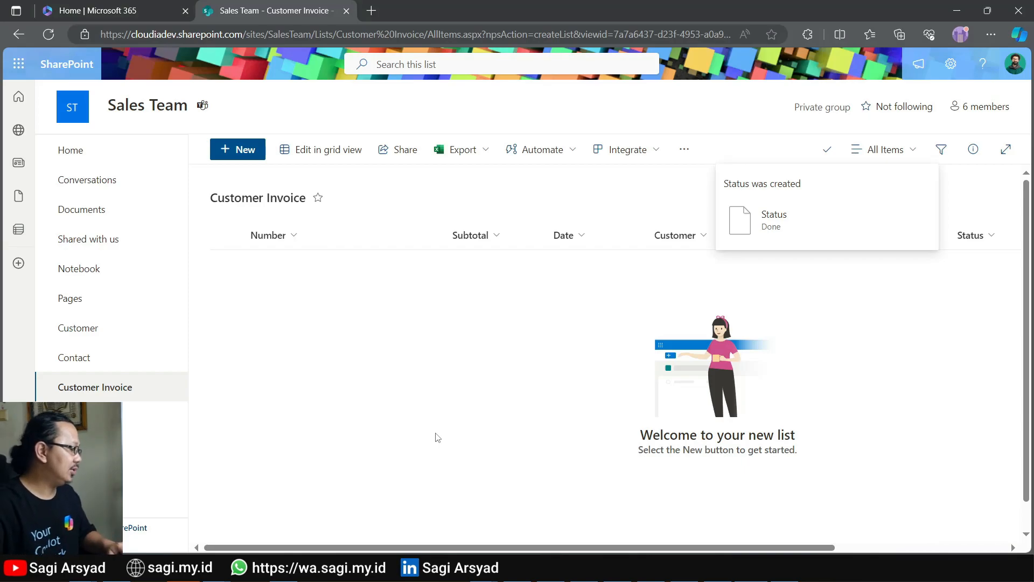
Find Power Apps among the Microsoft 365 apps by searching for "power" and switch to it.
click(6, 65)
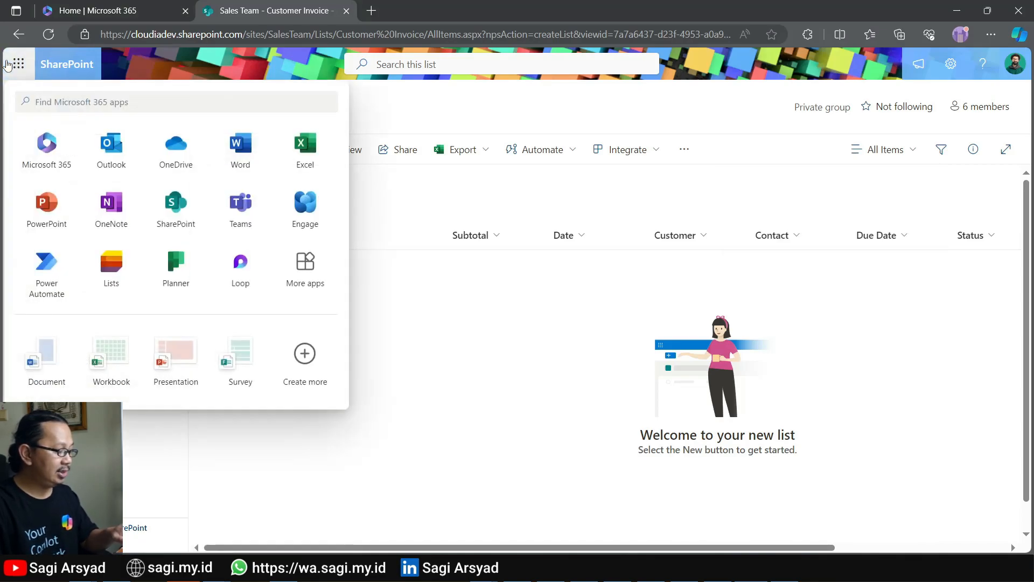
click(85, 103)
text(power)
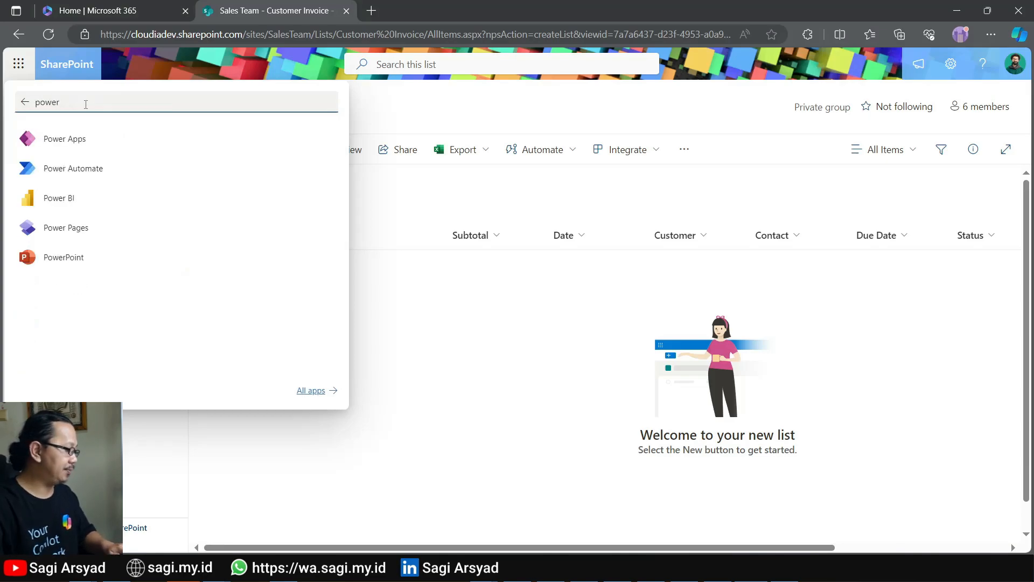
click(74, 138)
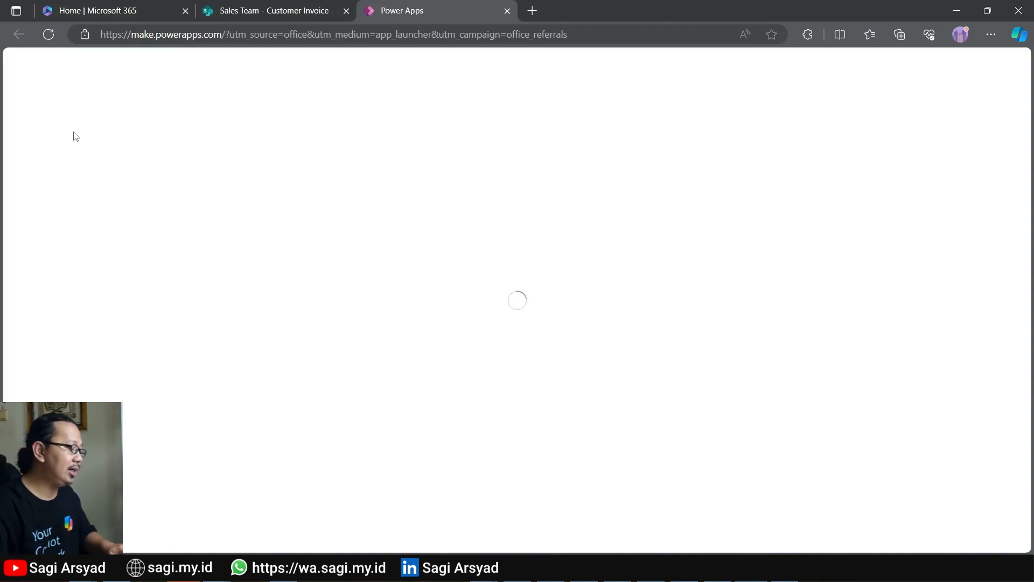
drag(222, 35, 97, 30)
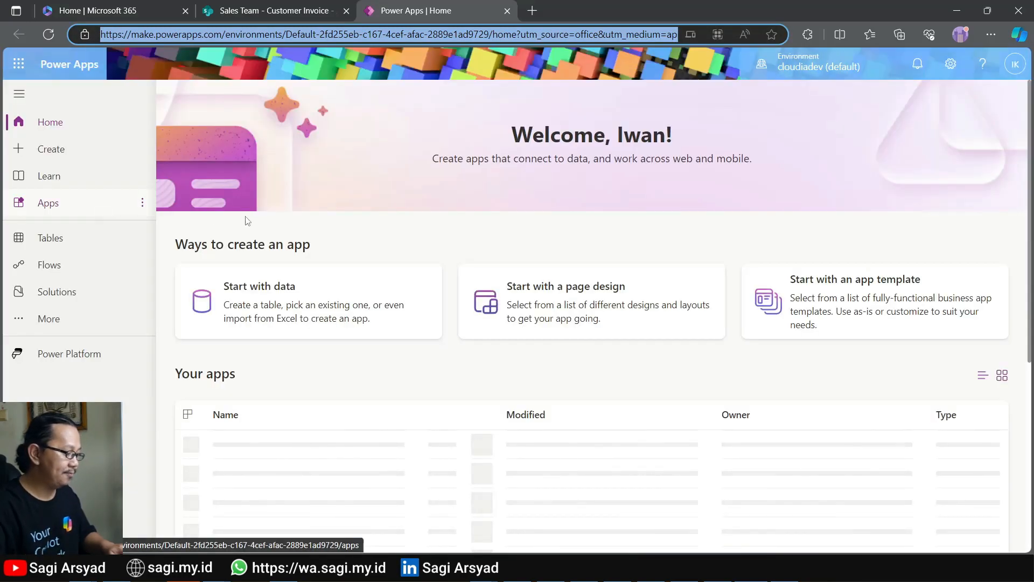
click(426, 241)
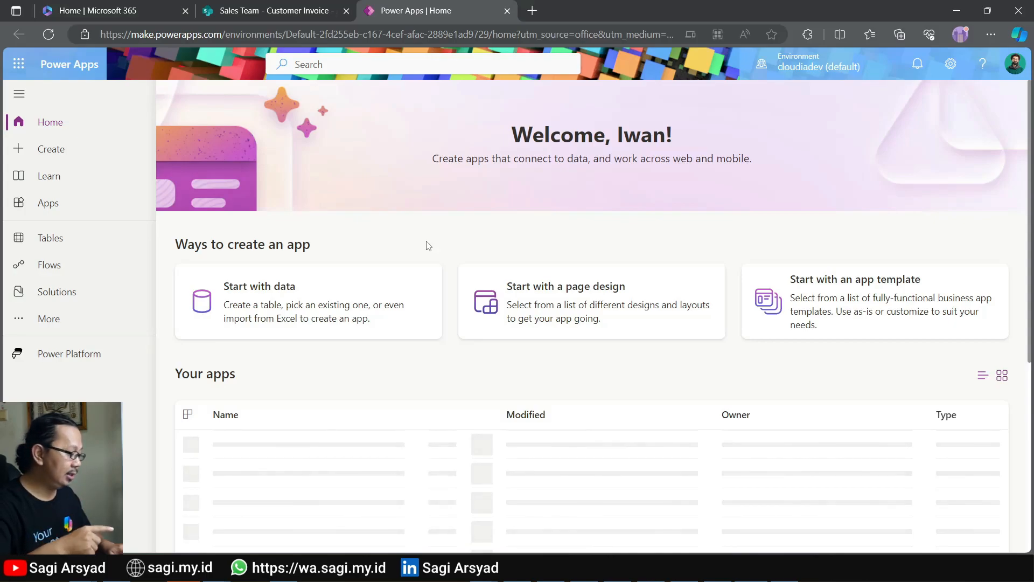
Open the Cloudia System canvas app for editing.
scroll(428, 245, down, 3)
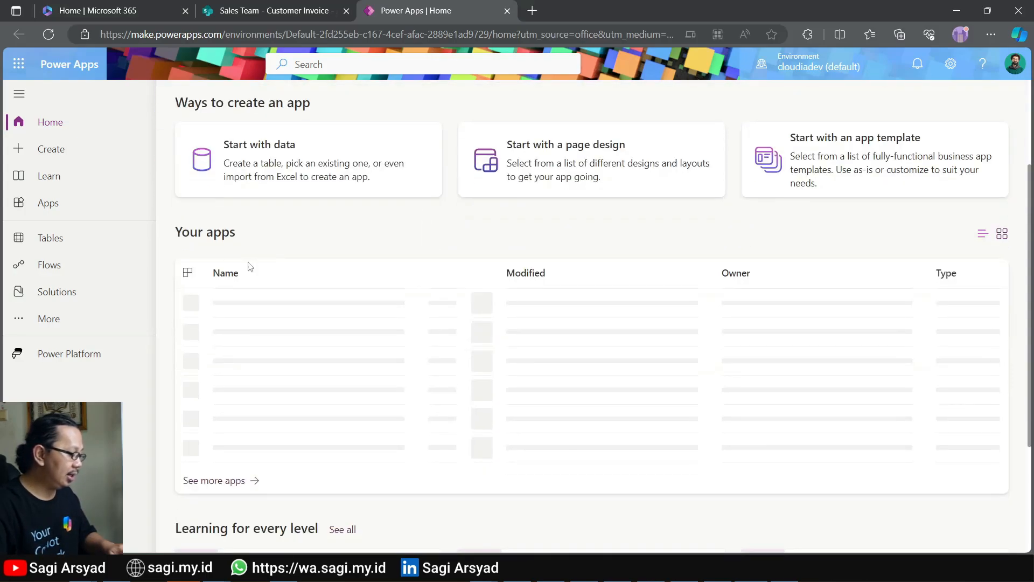
scroll(328, 294, up, 3)
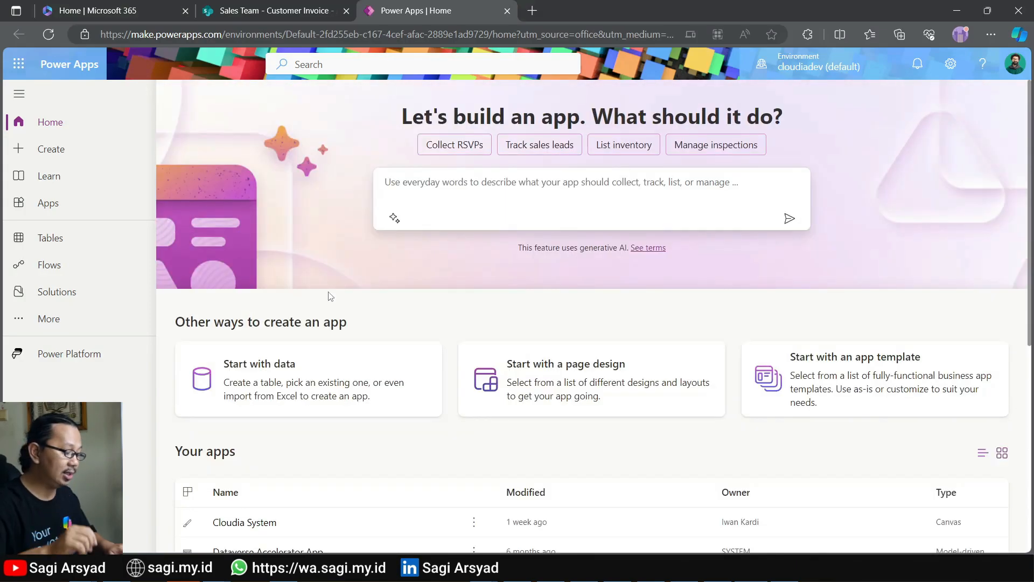
scroll(330, 296, down, 3)
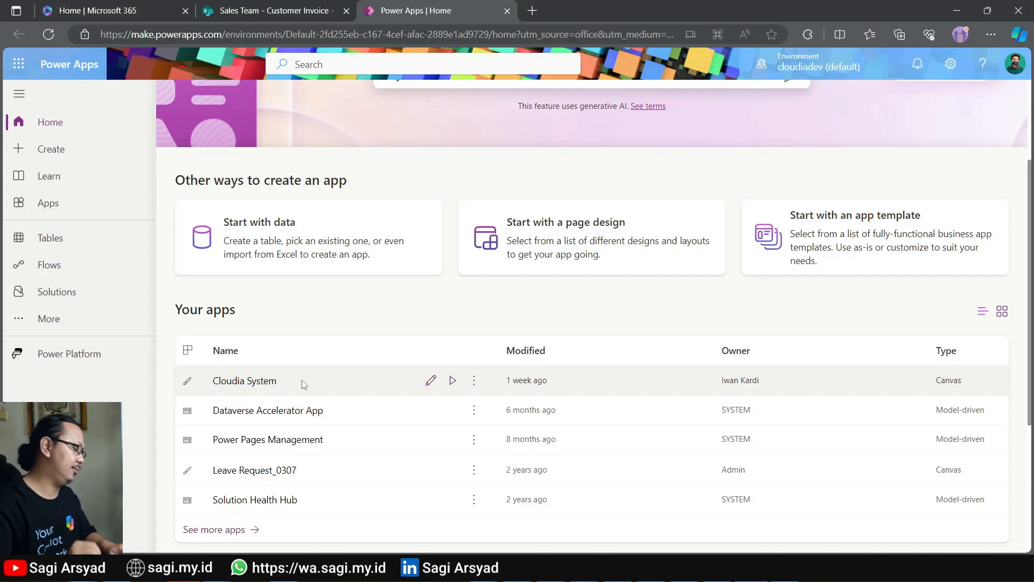
click(431, 381)
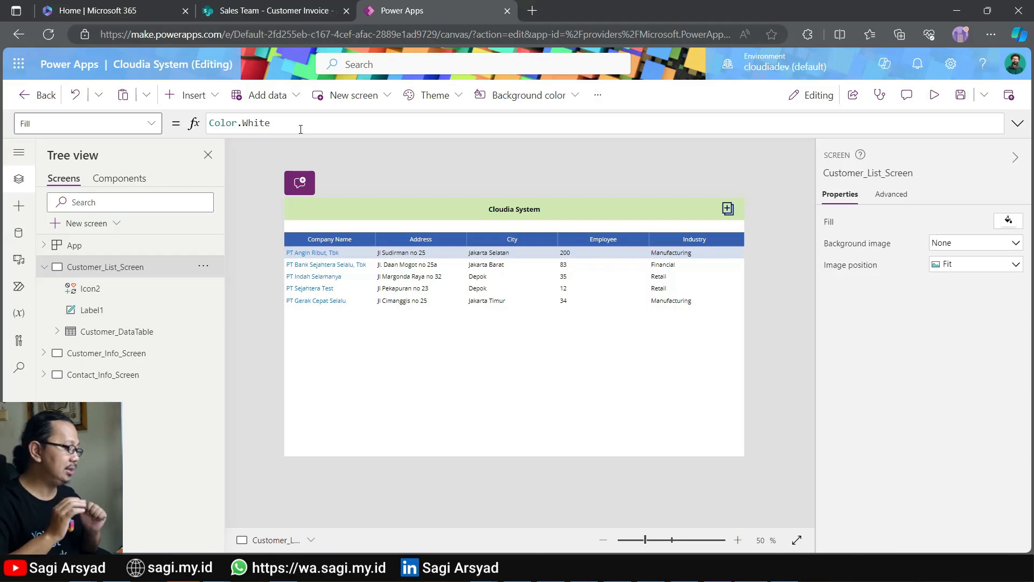
Add a new screen with the Blank layout to the Cloudia System app.
click(56, 249)
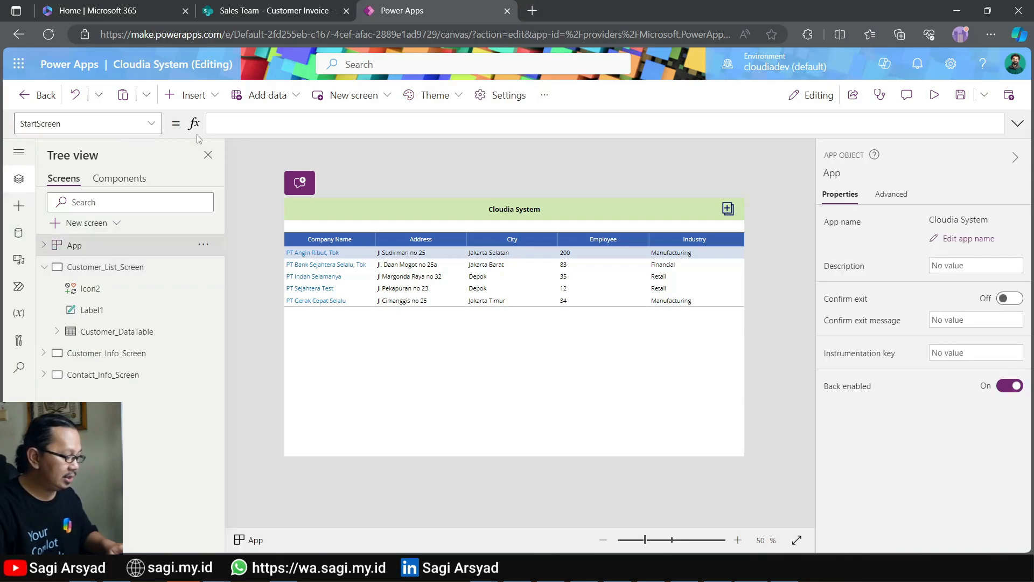
click(190, 98)
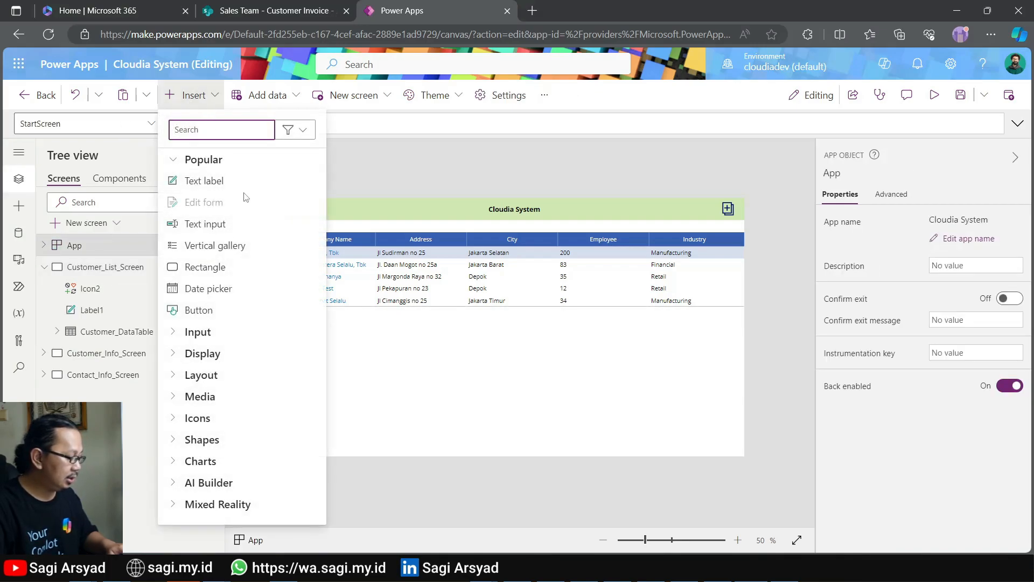
click(193, 98)
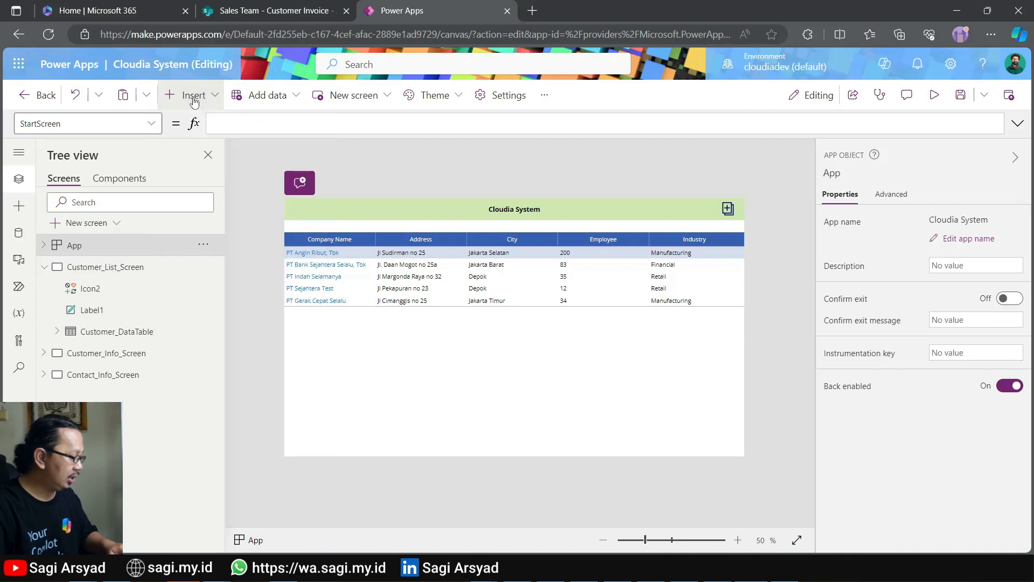
click(99, 224)
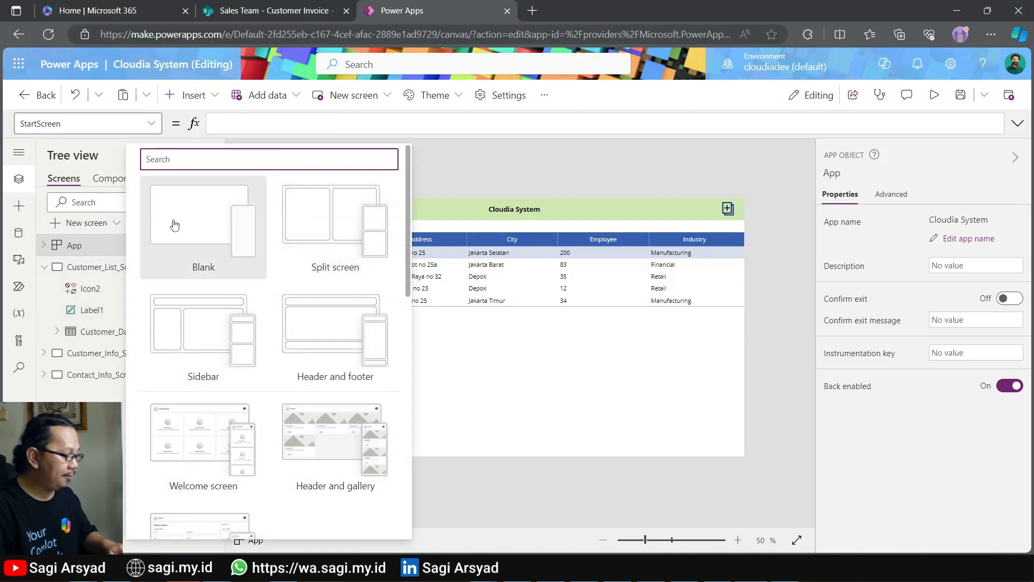
click(174, 226)
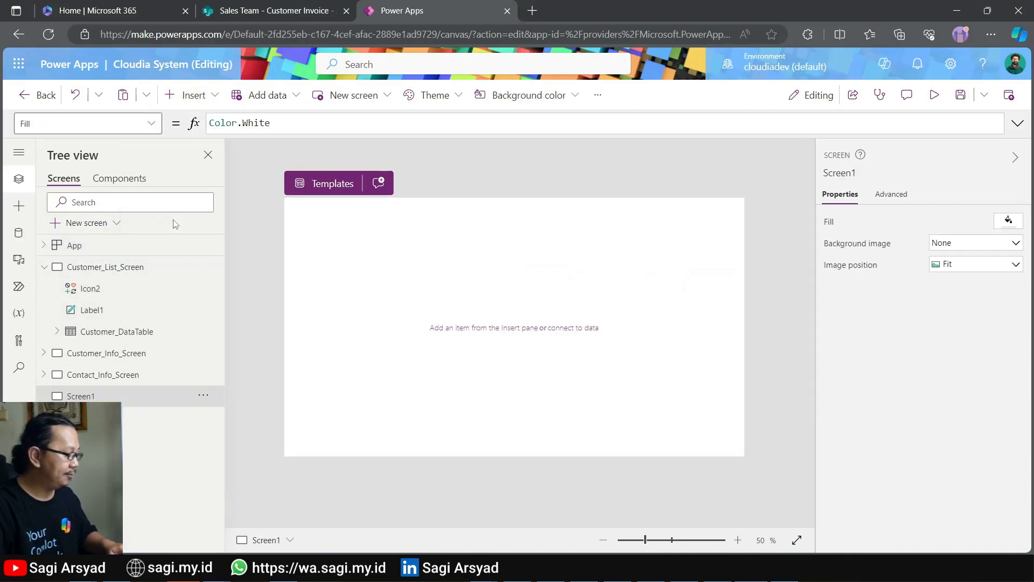
Rename the new blank screen as Invoice_List_Screen.
double_click(123, 396)
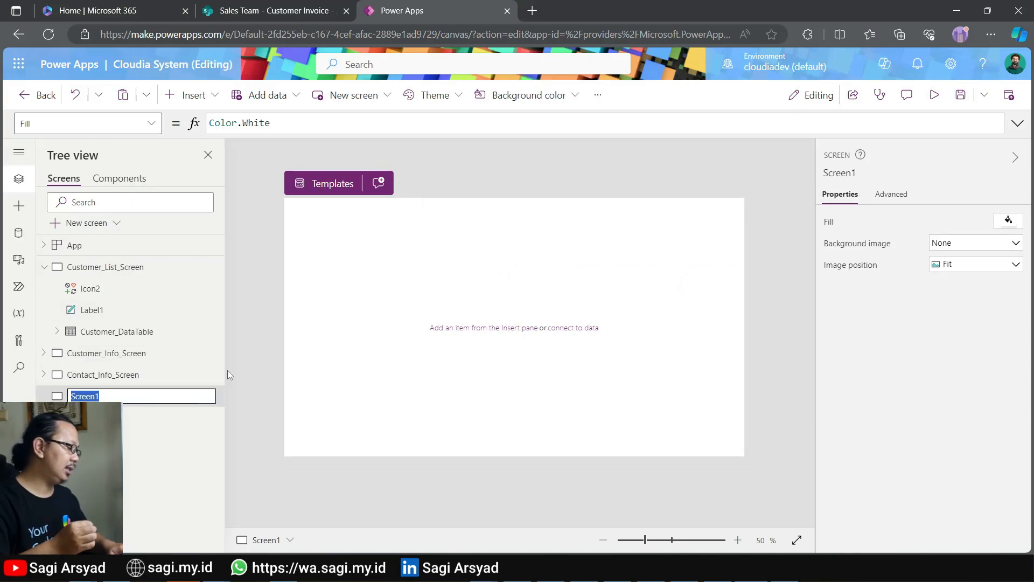
text(Invoice_list)
key(BackSpace)
key(BackSpace)
key(BackSpace)
key(BackSpace)
text(List_Screen)
key(Return)
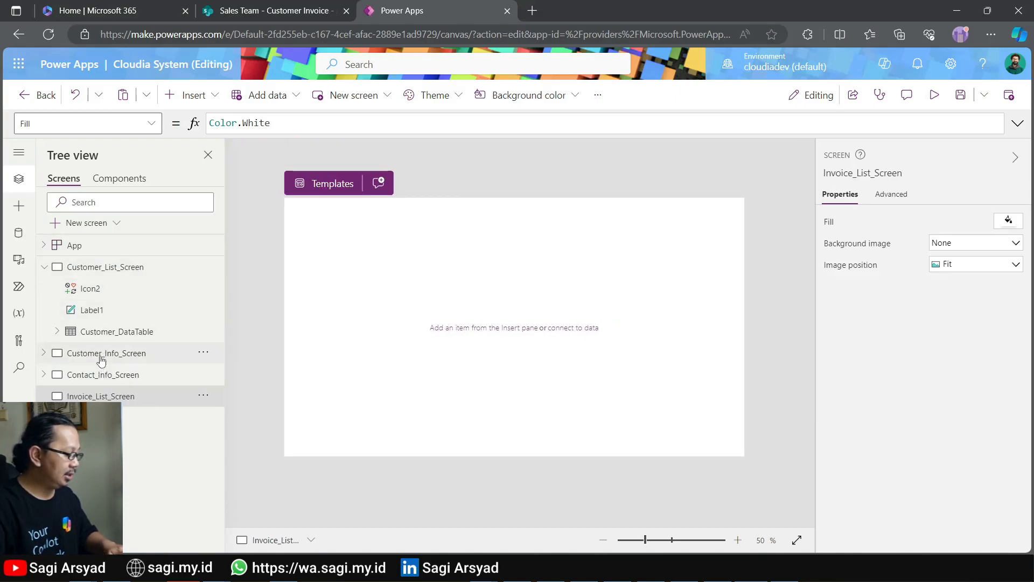
Copy the Cloudia System header label and its add icon from Customer_List_Screen onto Invoice_List_Screen.
click(125, 268)
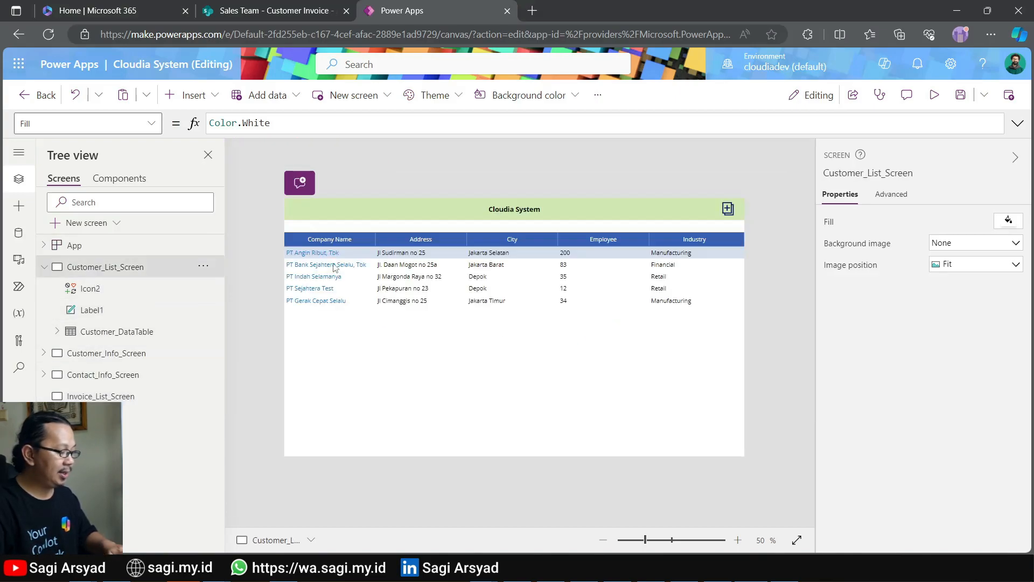
click(393, 207)
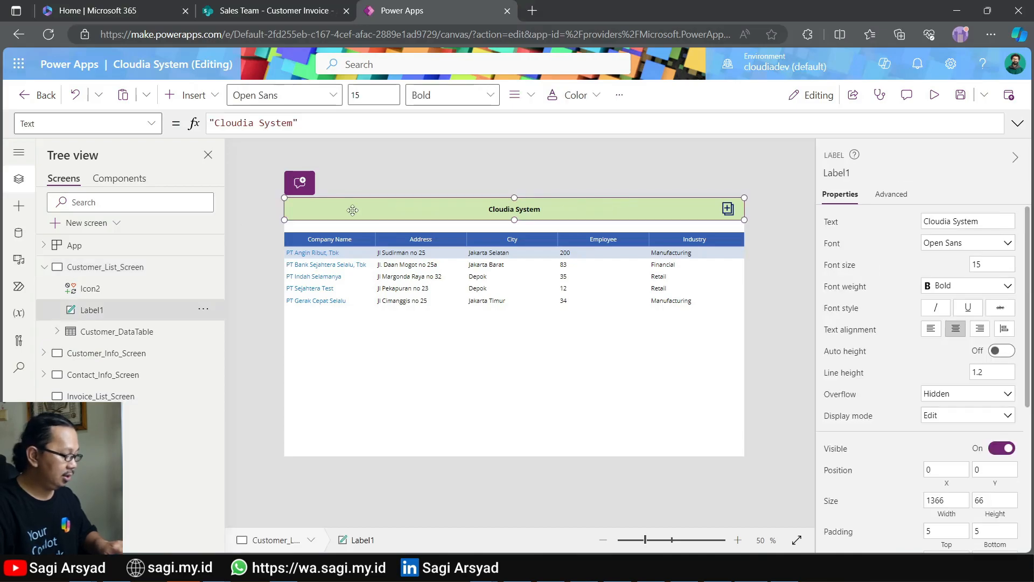
ctrl+click(90, 288)
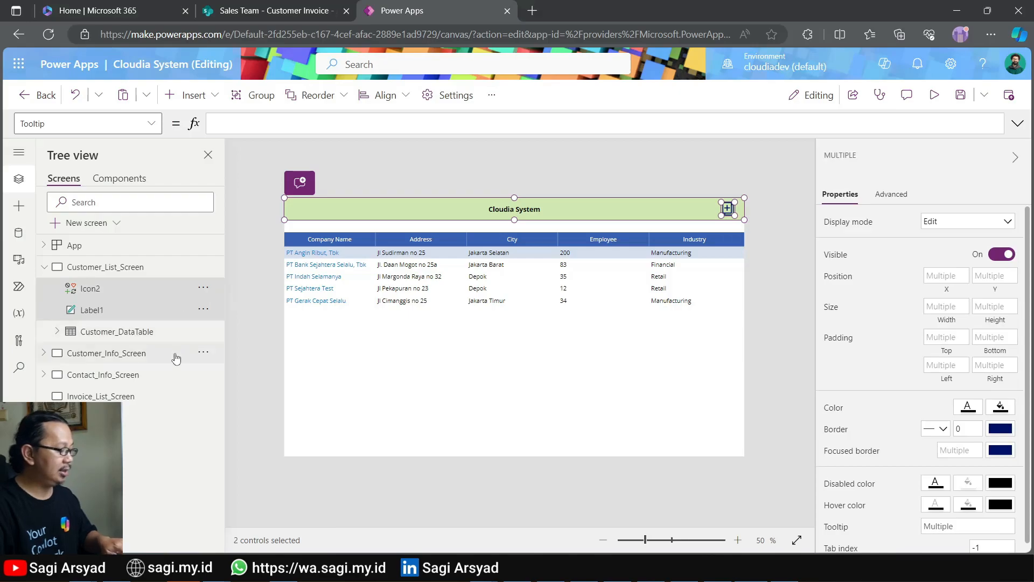
click(101, 396)
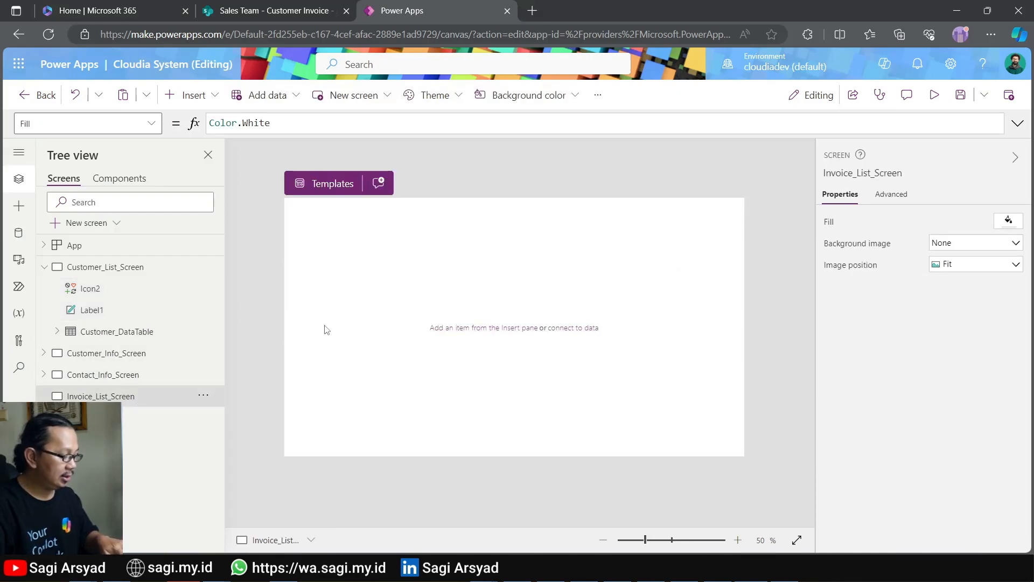
key(ctrl+v)
click(752, 245)
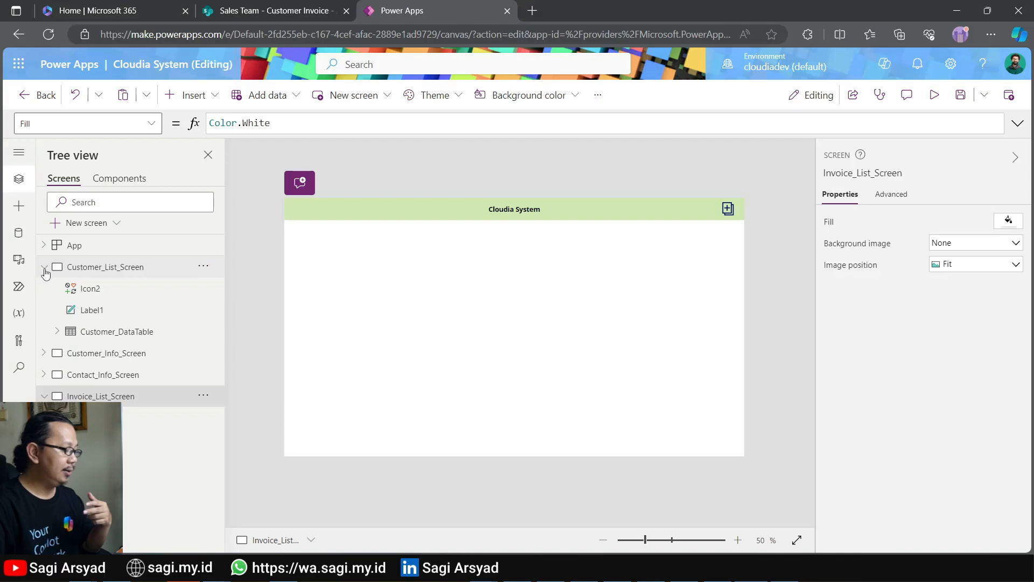
click(44, 267)
click(44, 332)
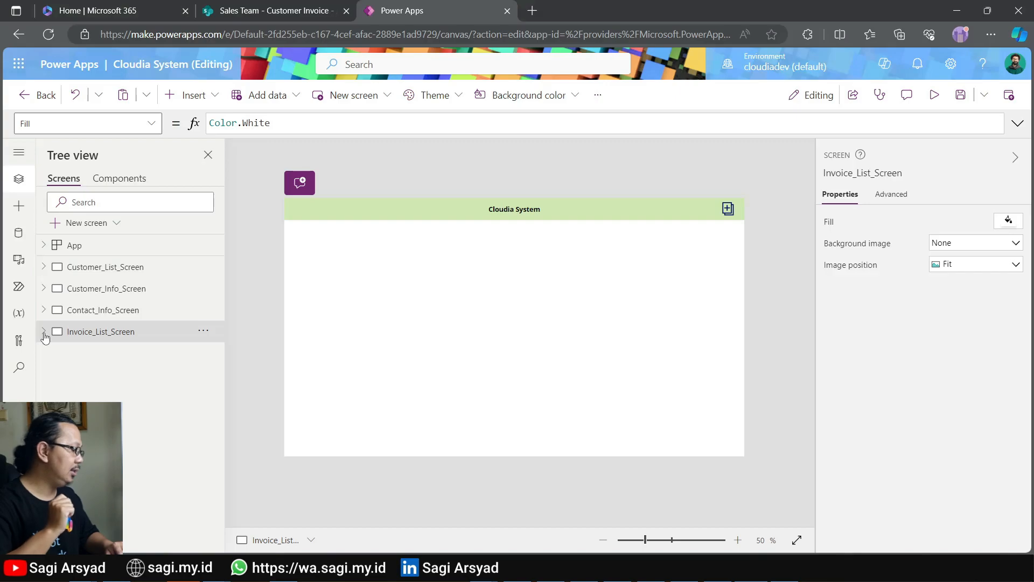
Insert a data table on Invoice_List_Screen.
click(190, 97)
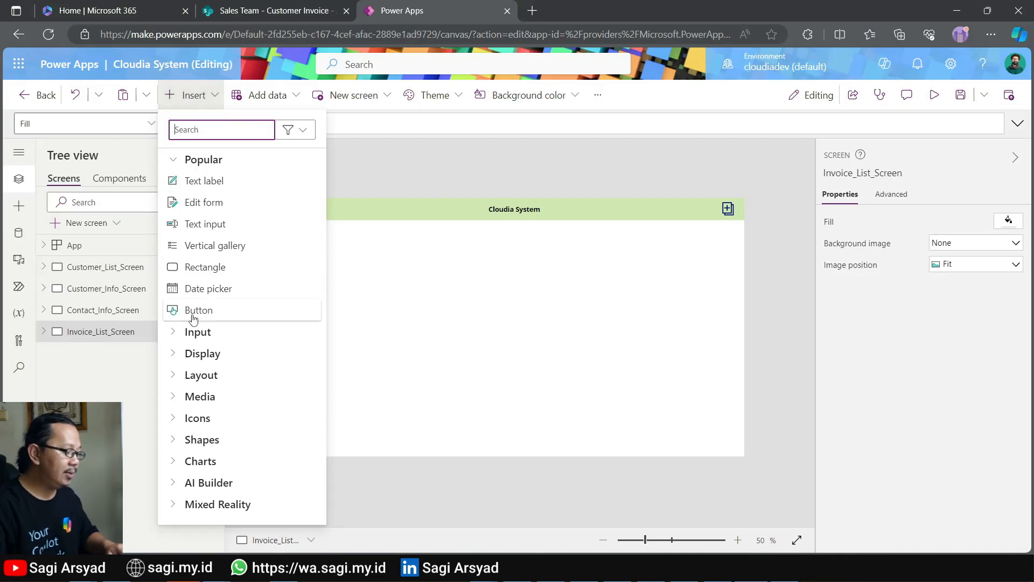
click(176, 379)
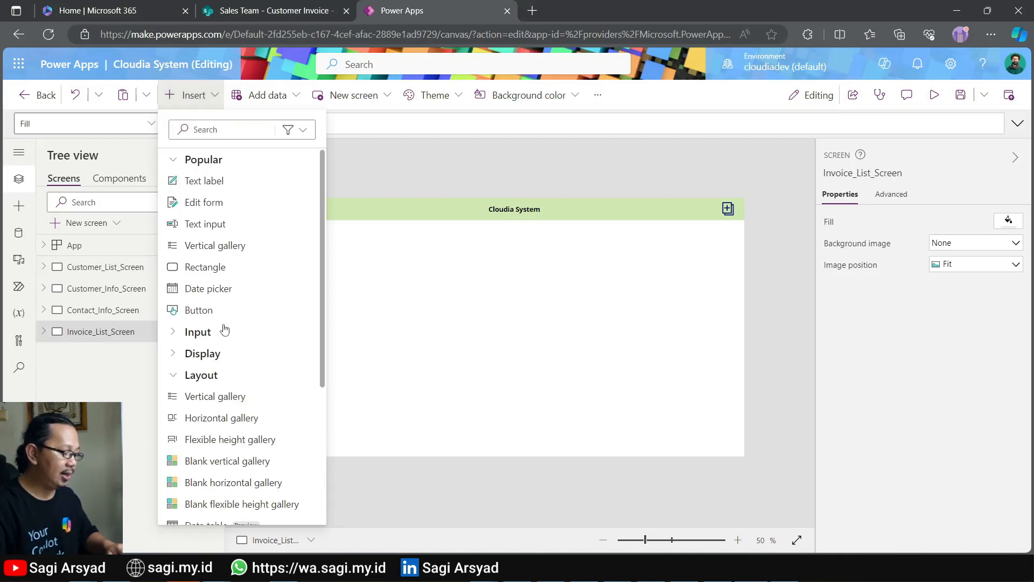
scroll(224, 329, down, 4)
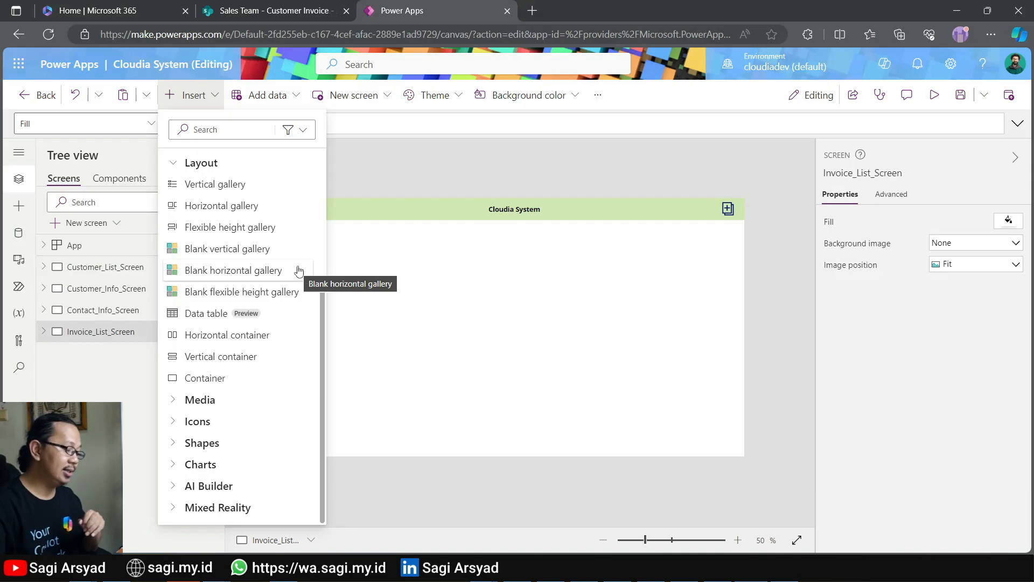
click(276, 312)
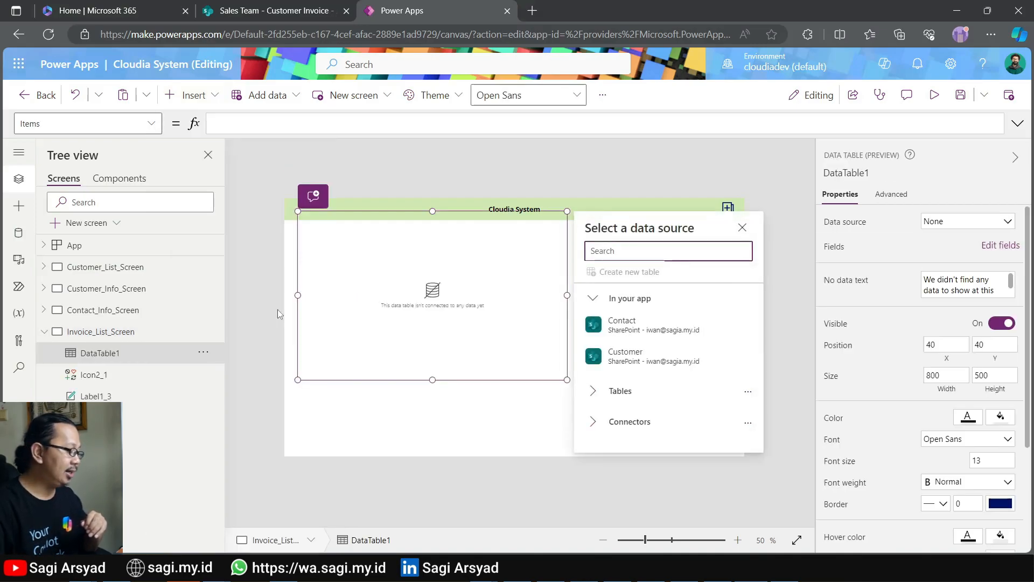
Preview Customer_List_Screen to check how its customer table and header look, and return to editing.
click(162, 266)
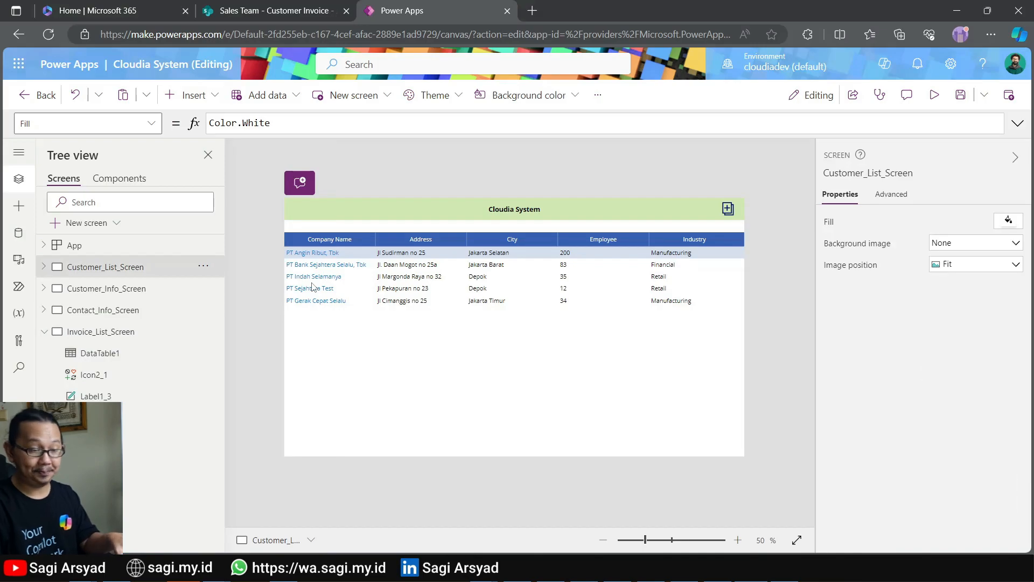
click(935, 94)
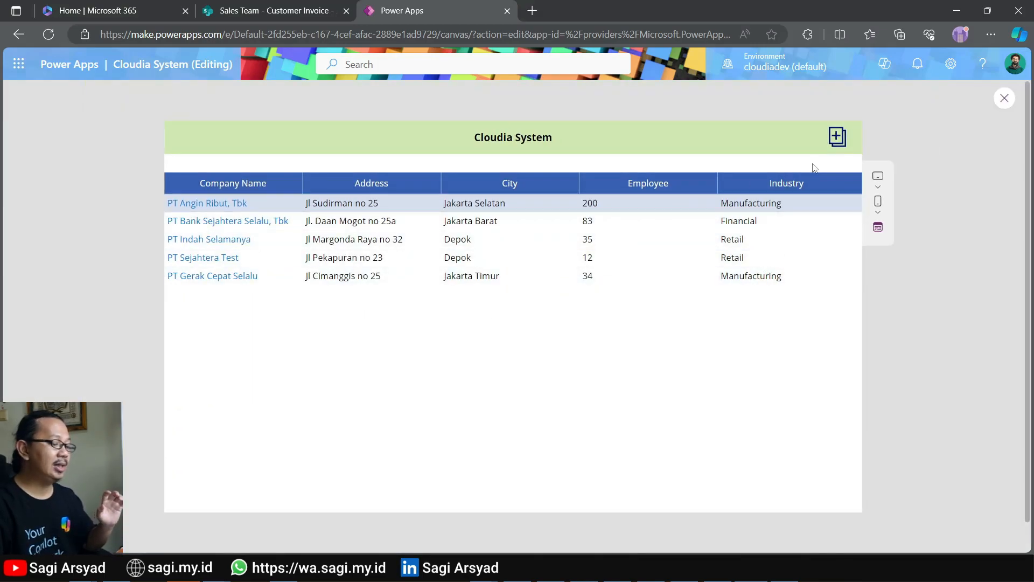
key(Escape)
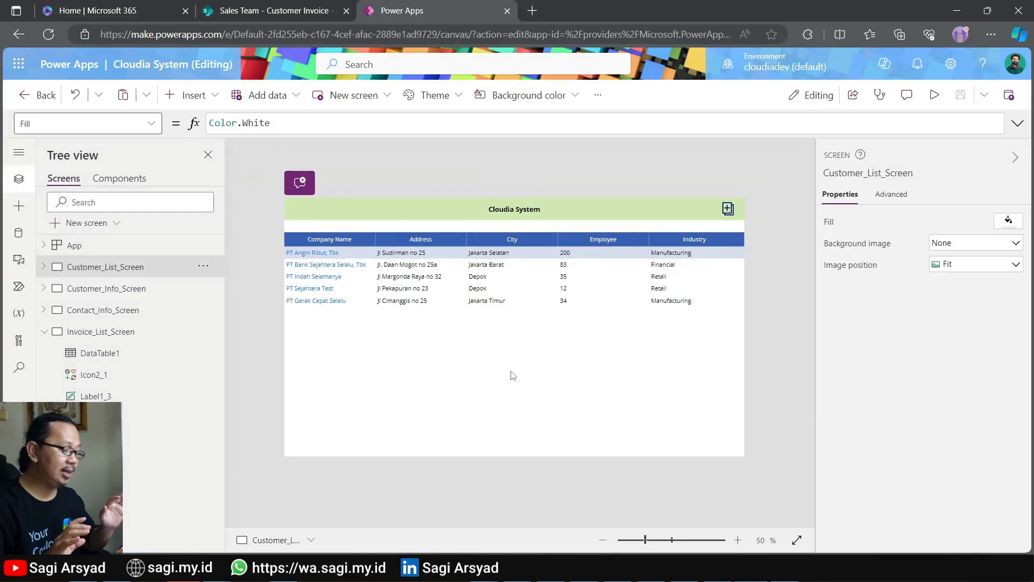
Place the new data table at X 0, Y 129 below the header and enlarge it to 1366 by 639.
click(85, 353)
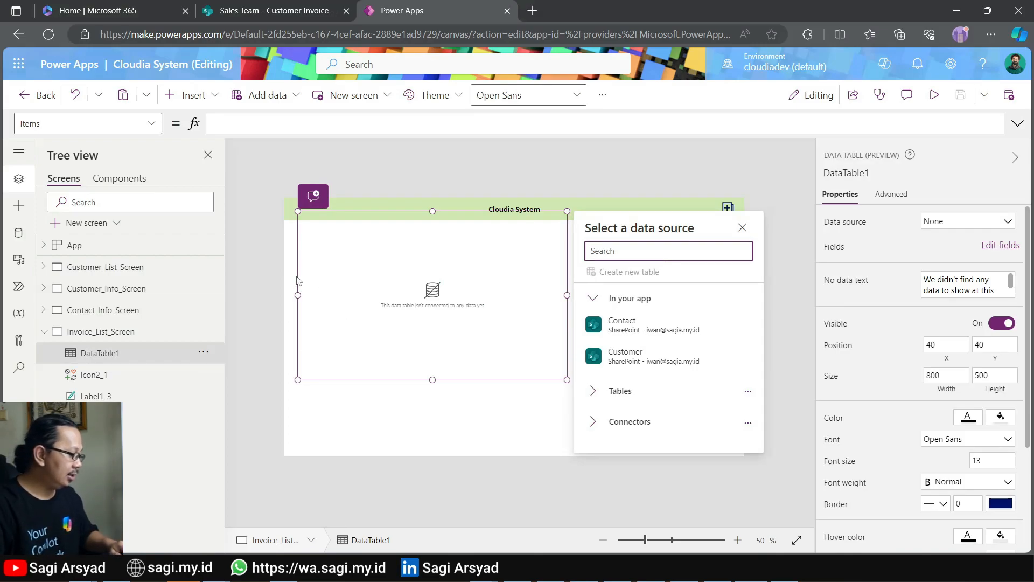
drag(297, 277, 276, 306)
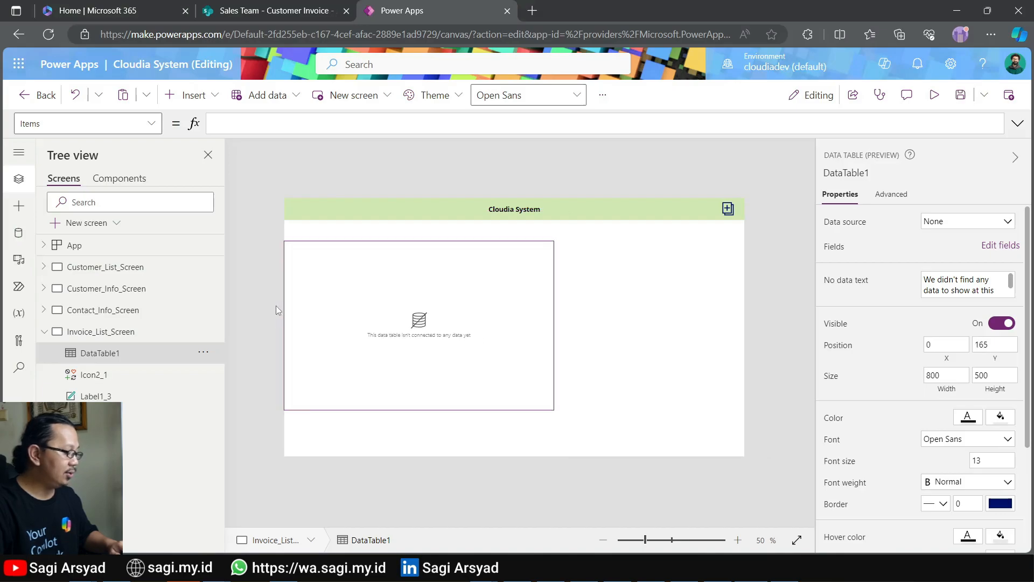
drag(554, 410, 783, 467)
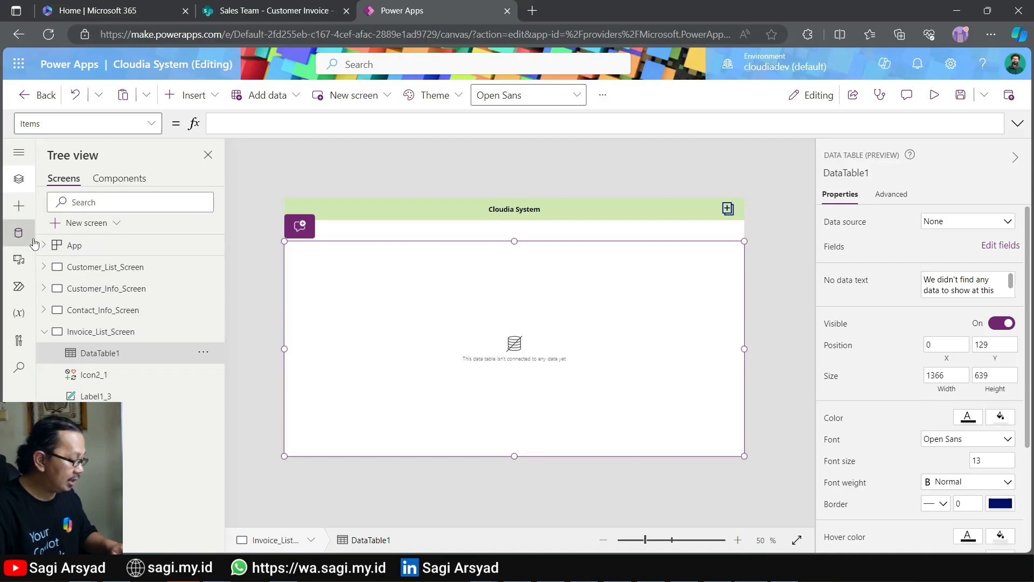
Start adding a data source to the app by searching for "sharepoin" and choosing the existing SharePoint connection.
click(18, 232)
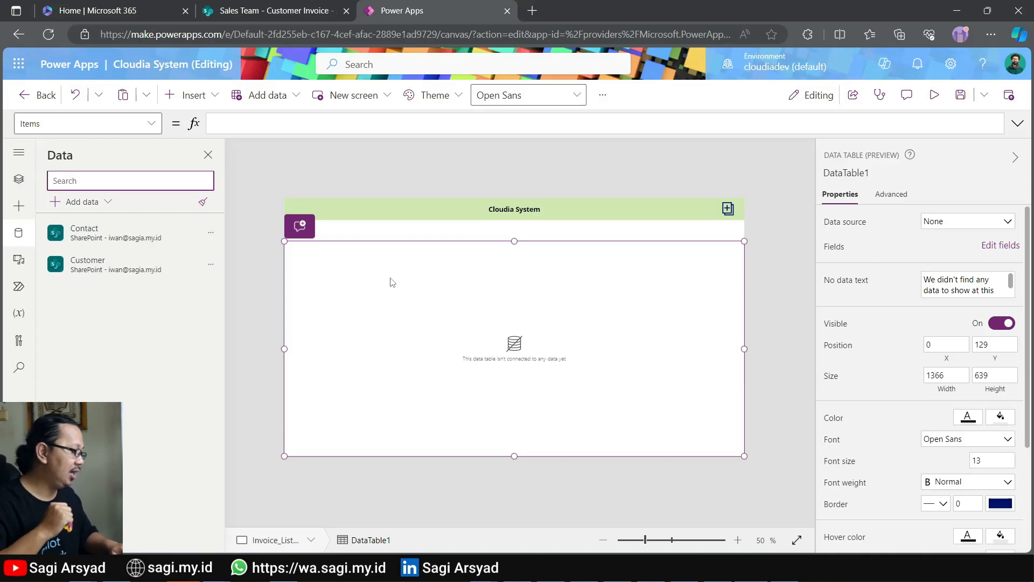
click(107, 206)
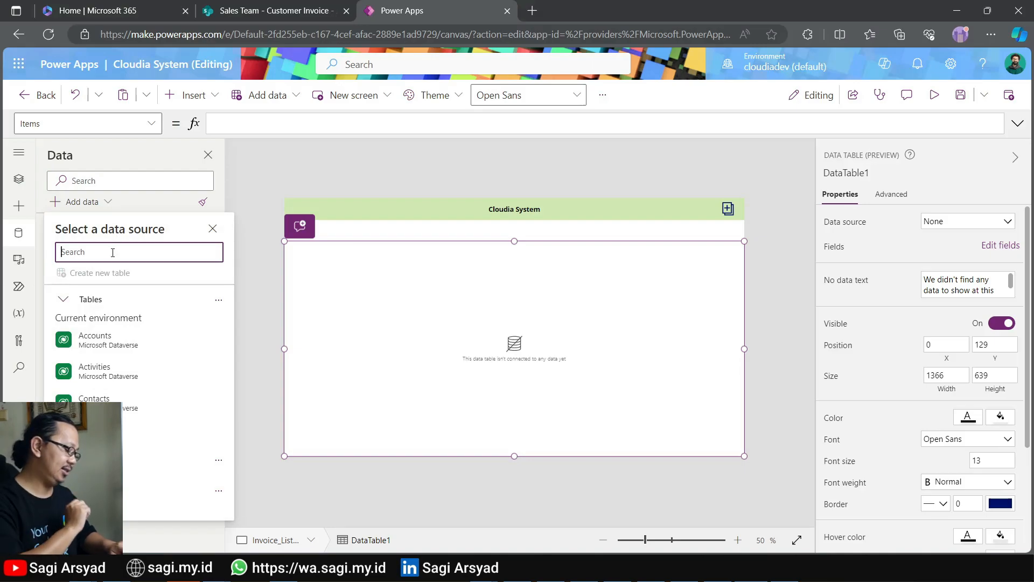
text(share)
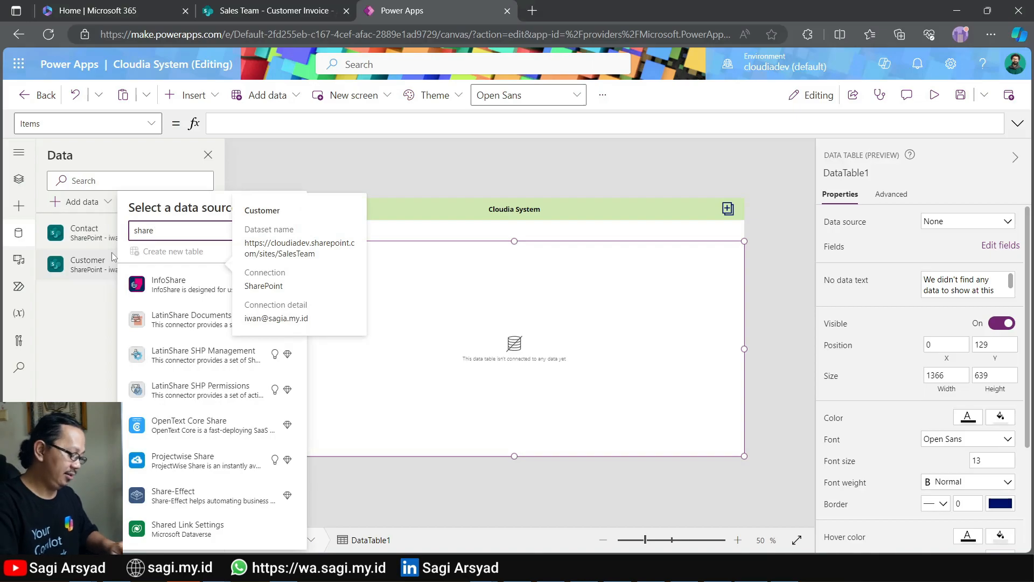
text(poin)
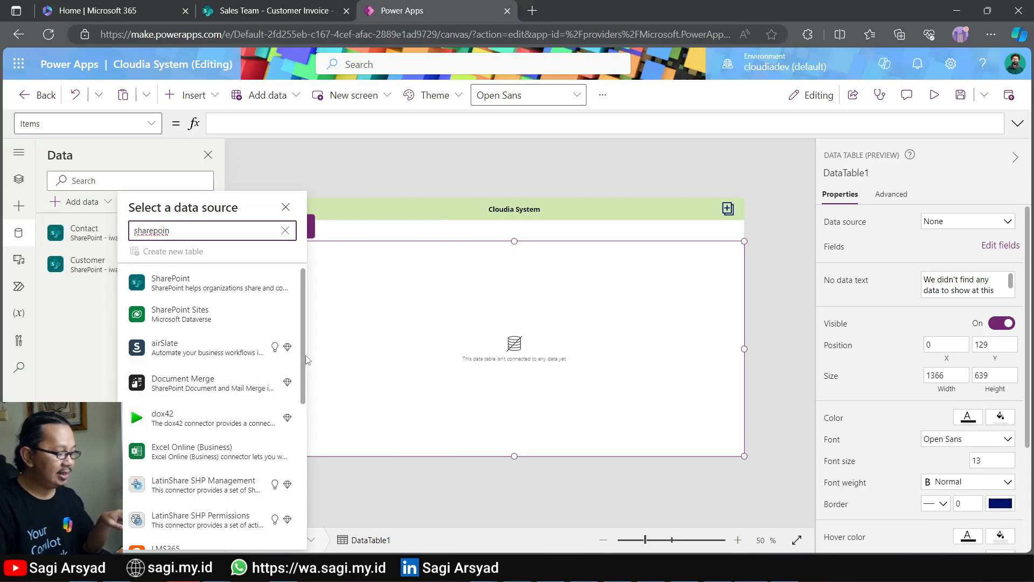
scroll(290, 377, down, 6)
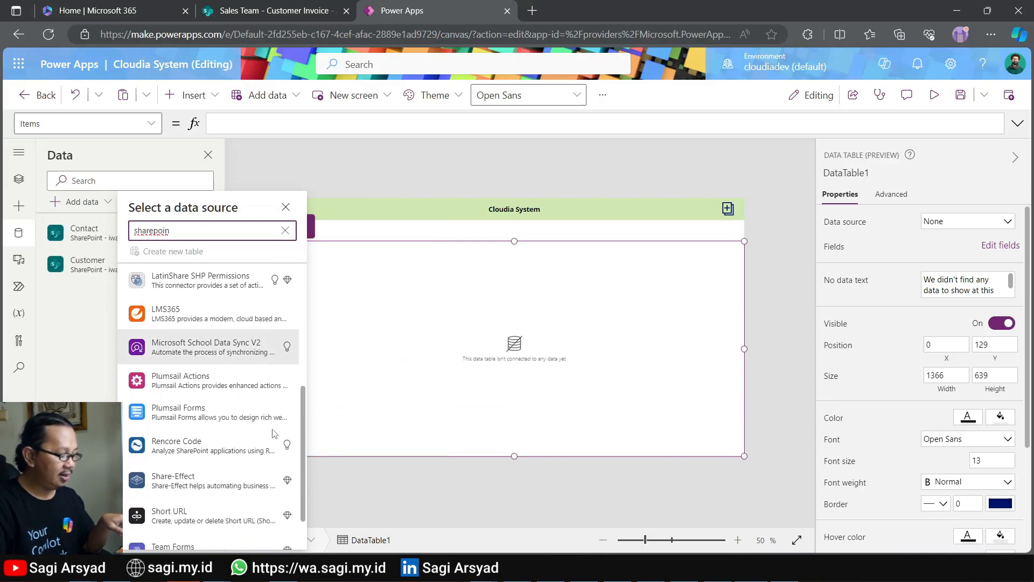
scroll(272, 473, up, 5)
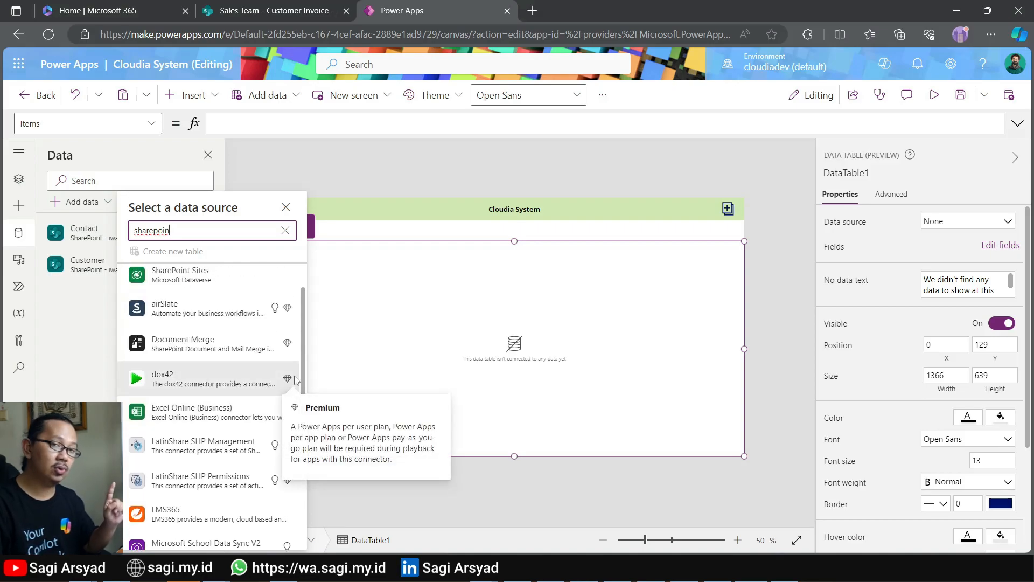
scroll(295, 379, up, 1)
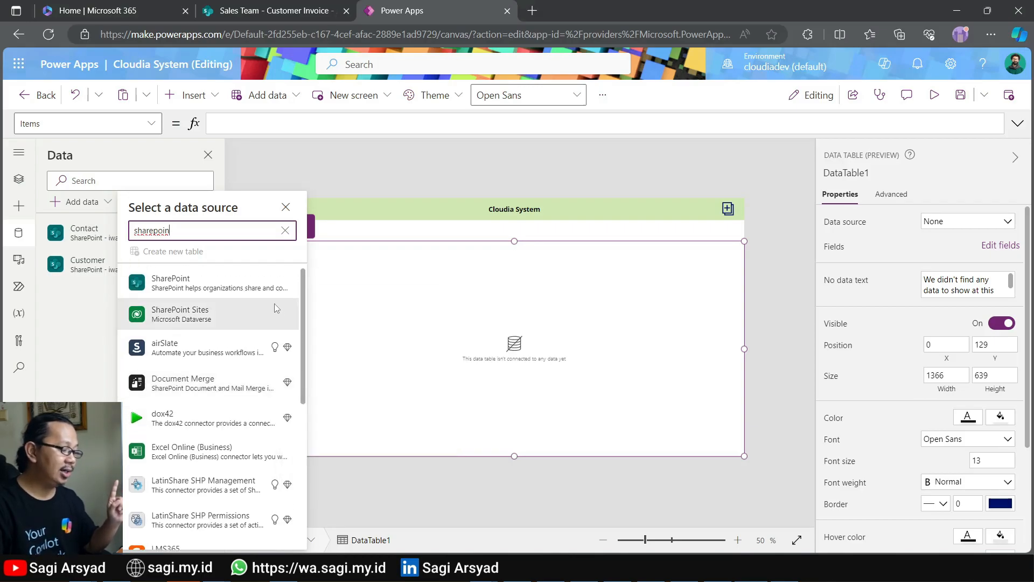
mouse_move(266, 277)
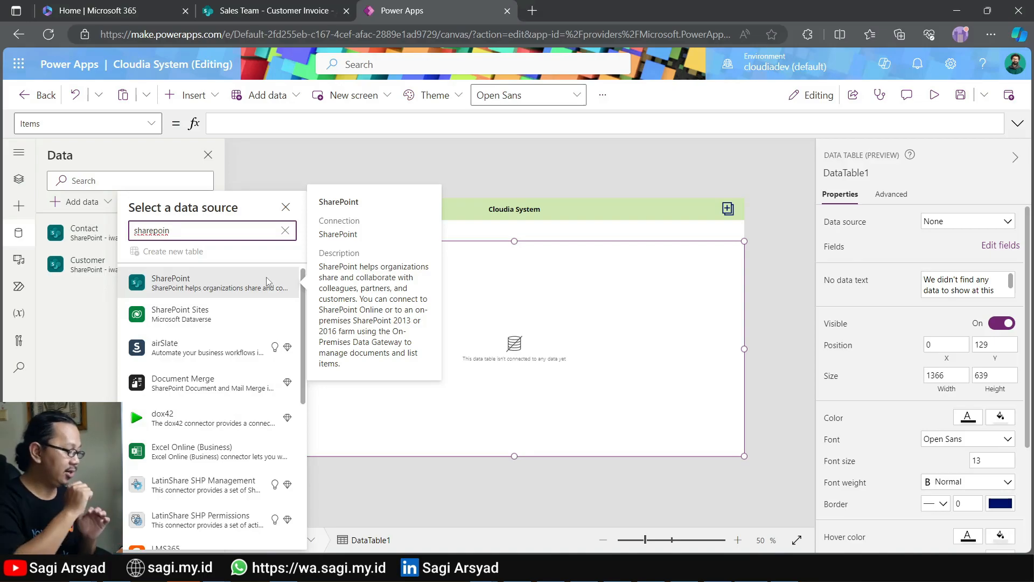
click(201, 293)
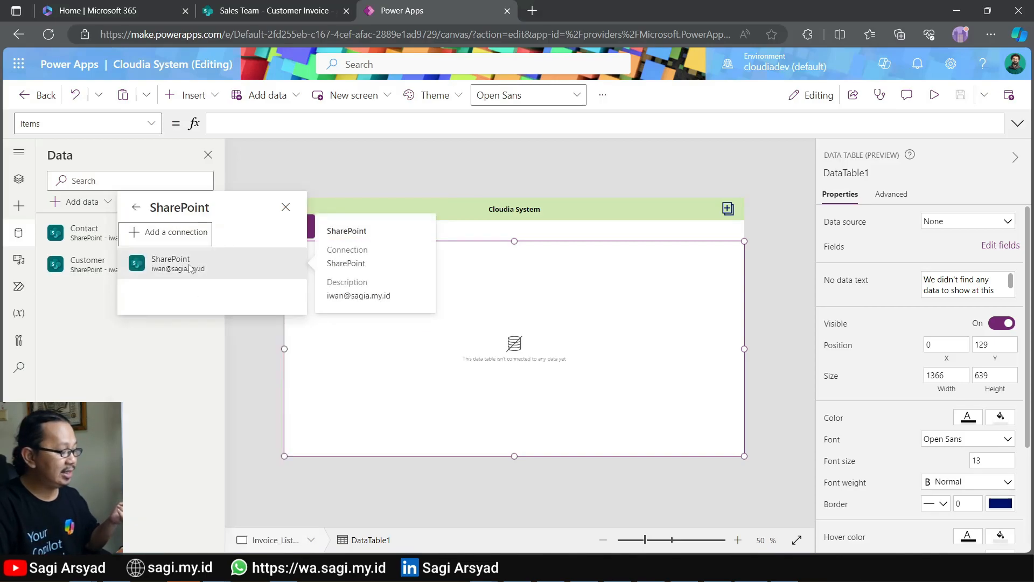
click(190, 267)
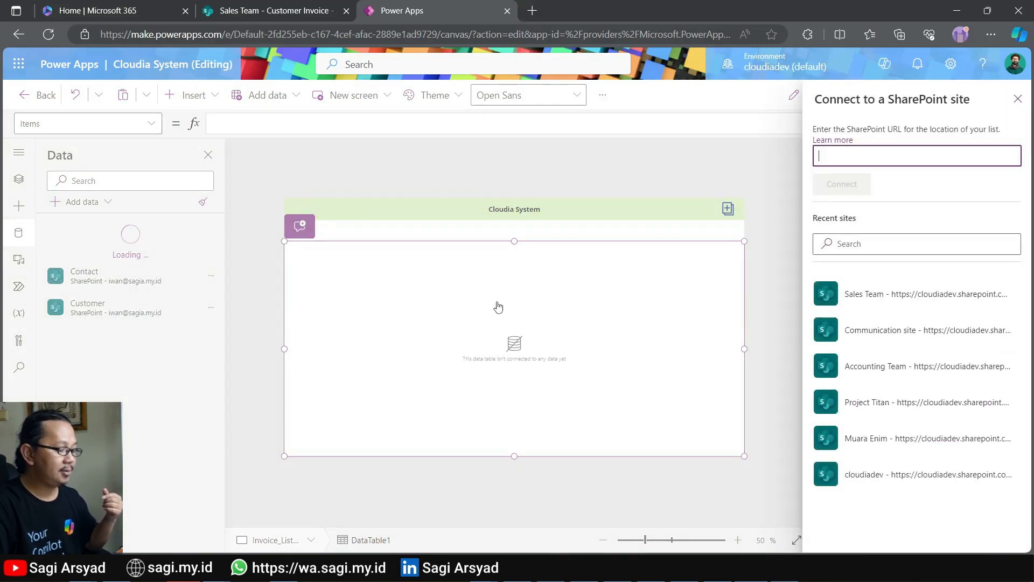
Connect the app to the Customer Invoice list on the Sales Team SharePoint site.
click(890, 310)
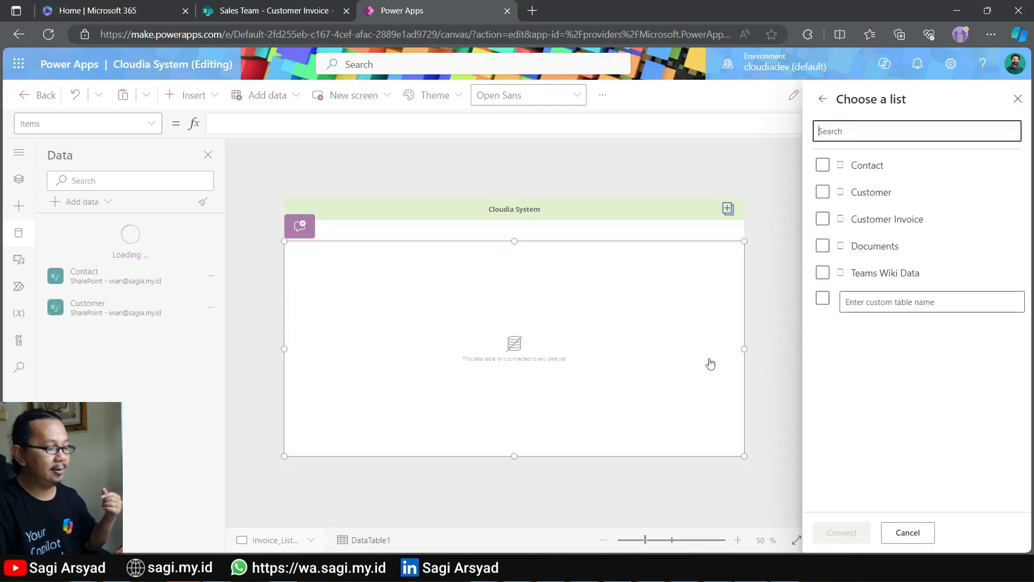
click(822, 165)
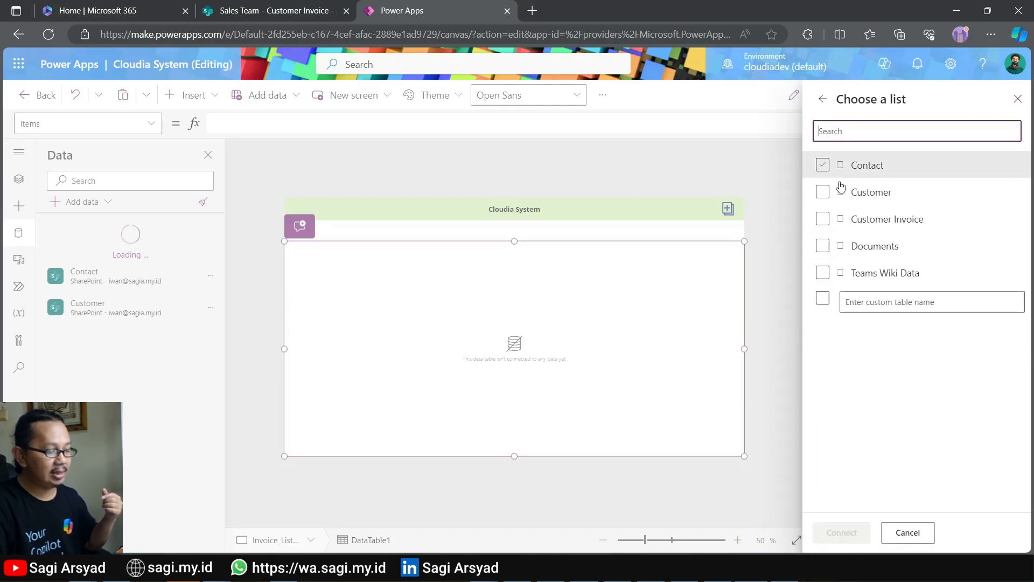
click(822, 218)
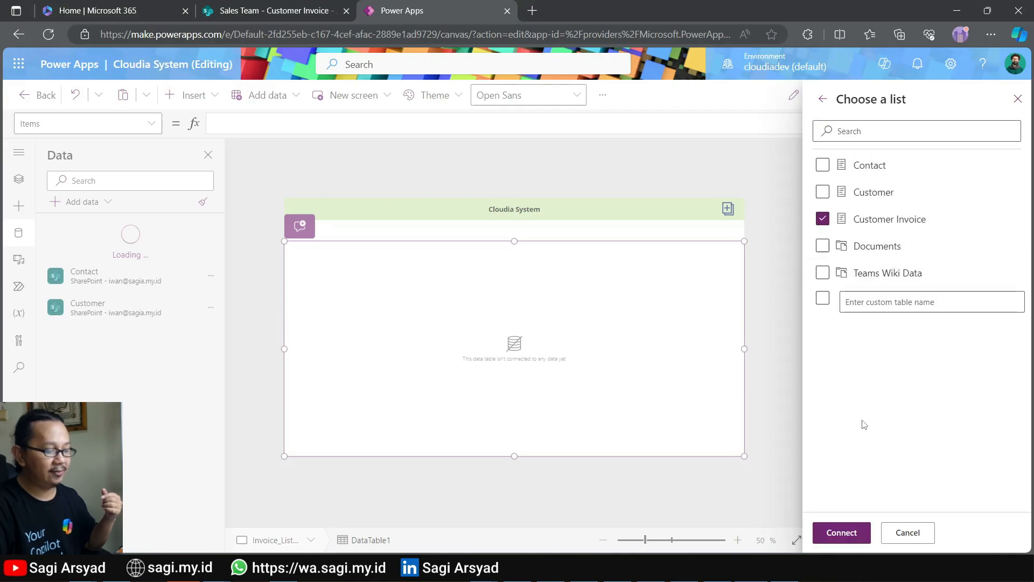
click(856, 537)
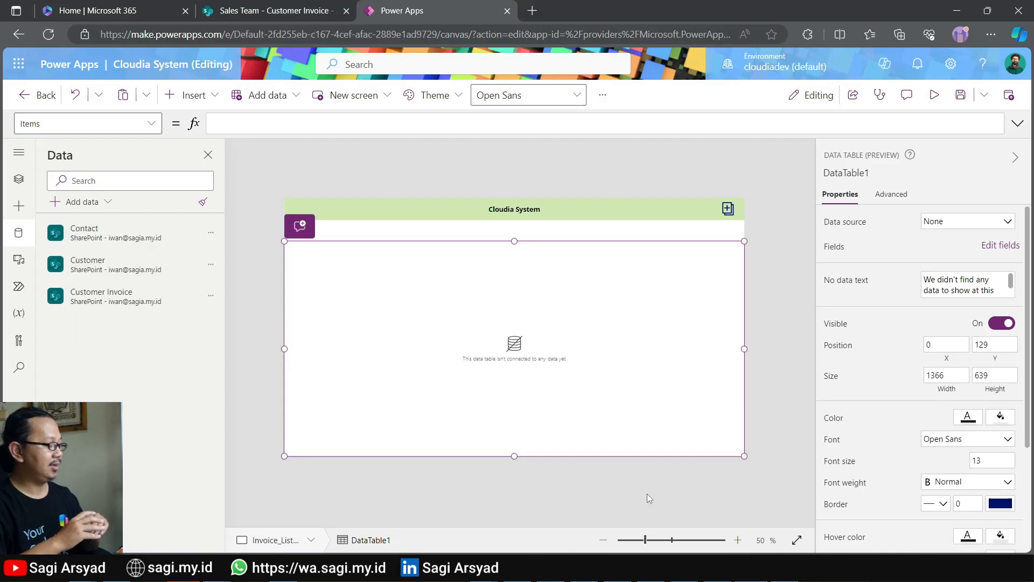
mouse_move(153, 309)
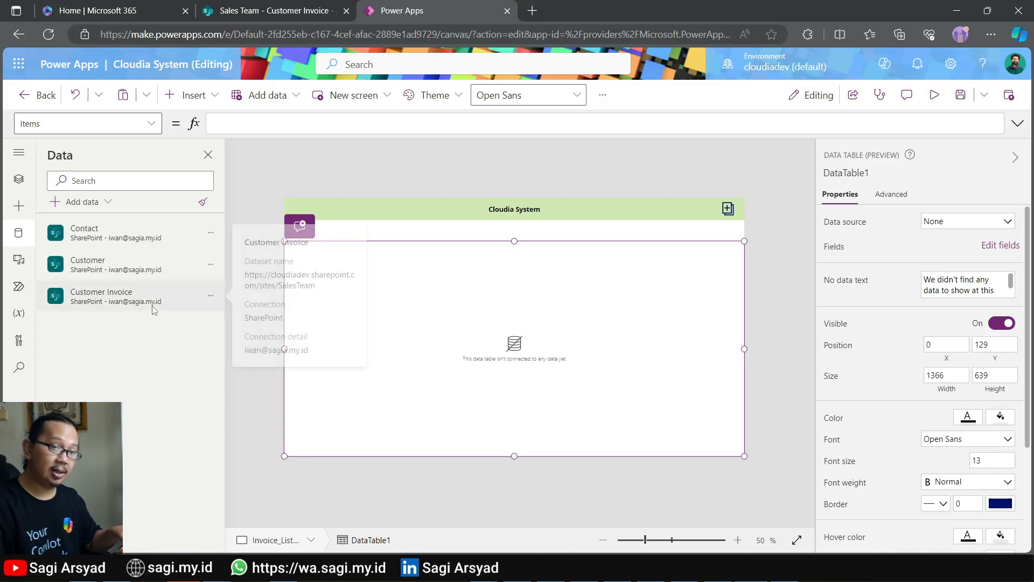
Set Customer Invoice as the data source of the data table on Invoice_List_Screen.
click(20, 180)
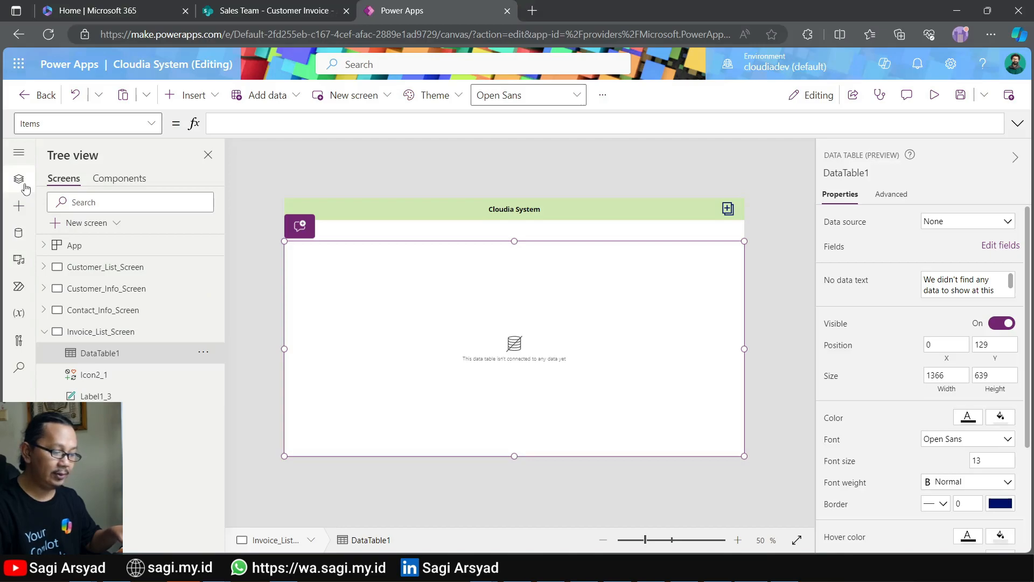
click(416, 296)
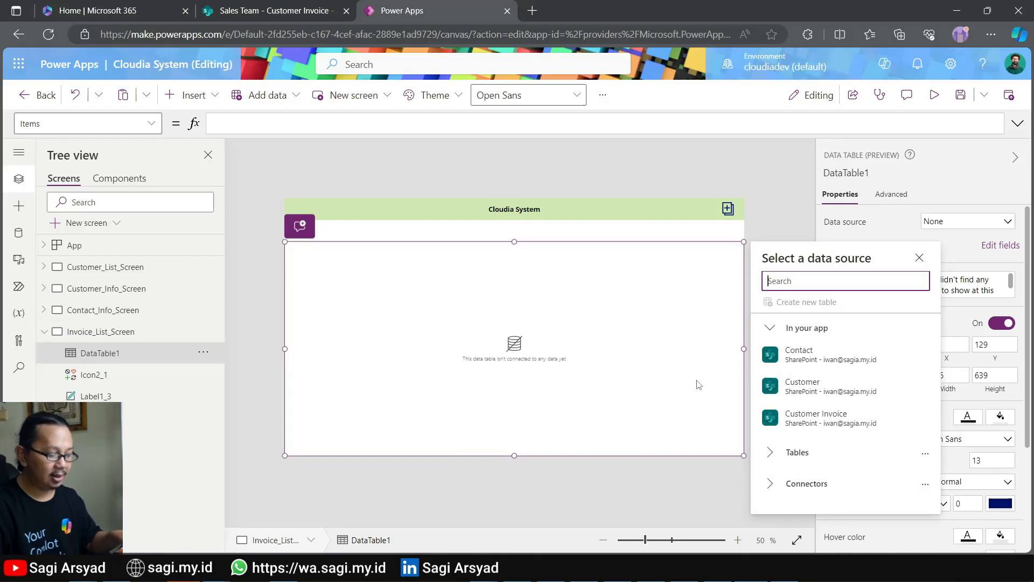
mouse_move(828, 425)
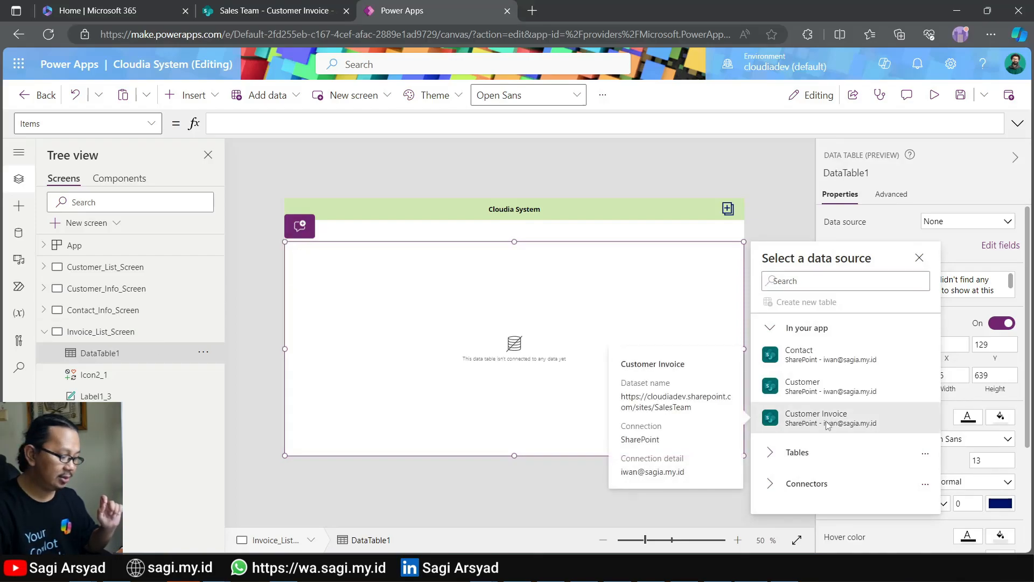
click(828, 426)
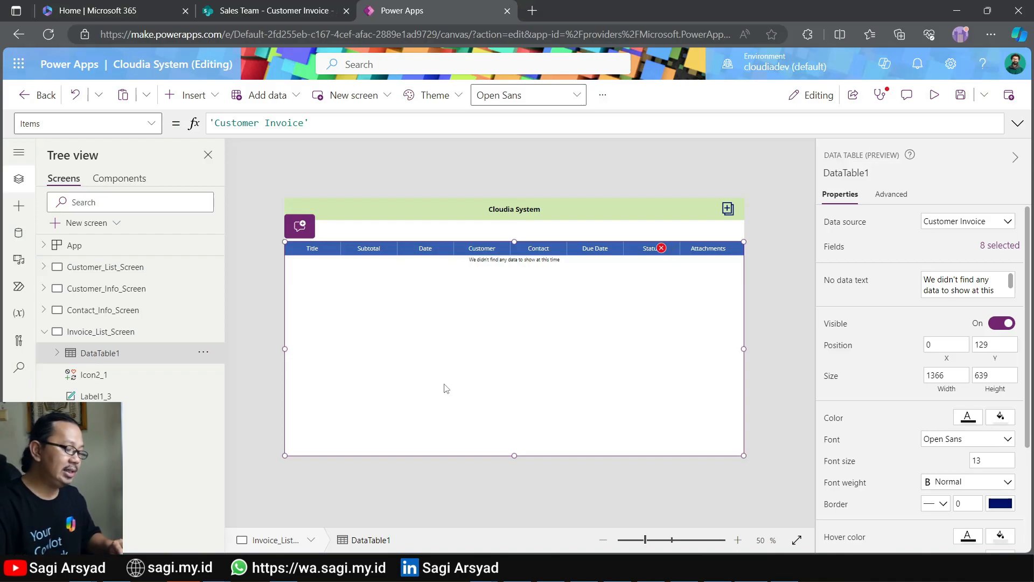
Examine the error flagged on the data table's Status column.
mouse_move(664, 254)
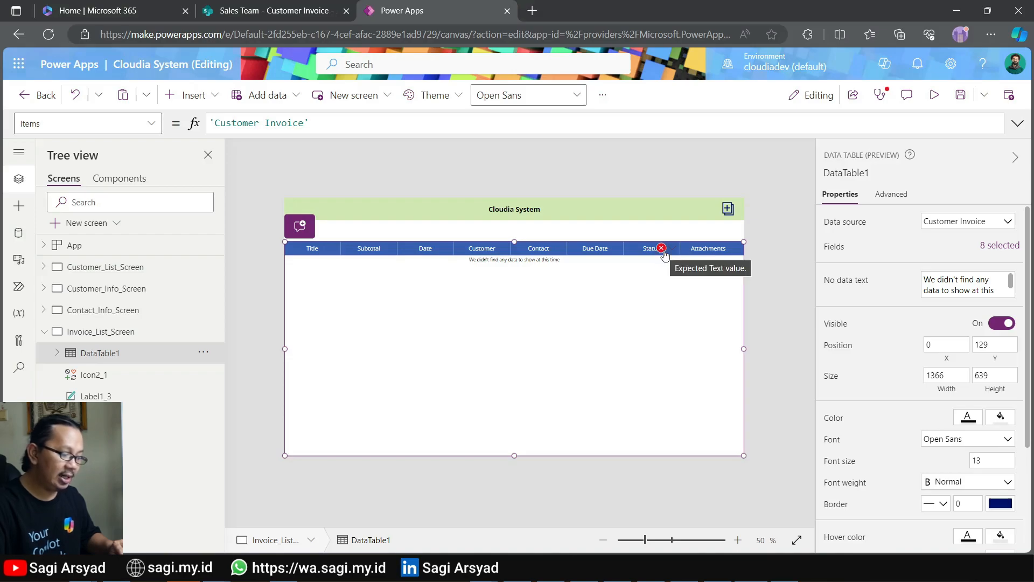
click(663, 251)
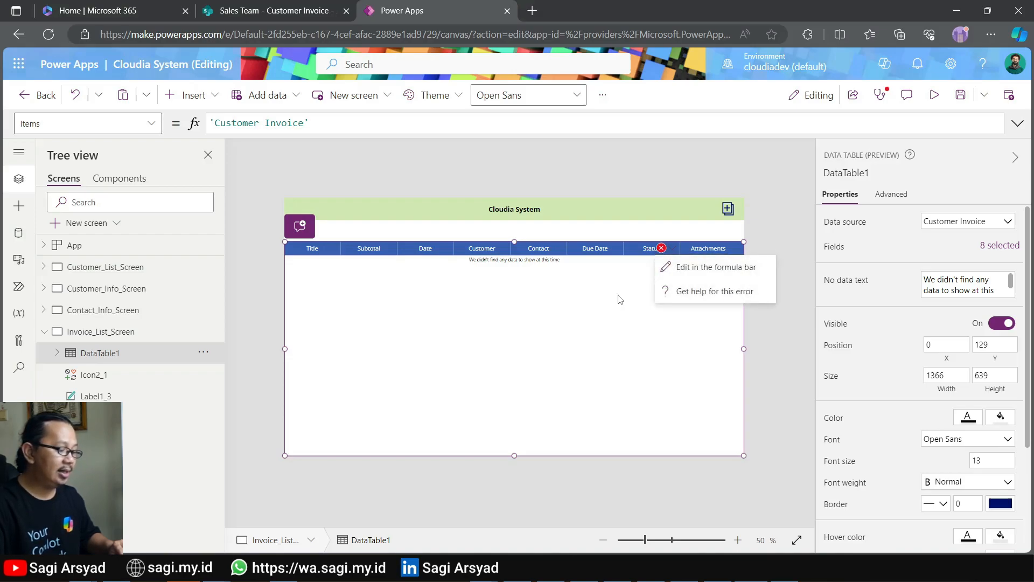
click(601, 302)
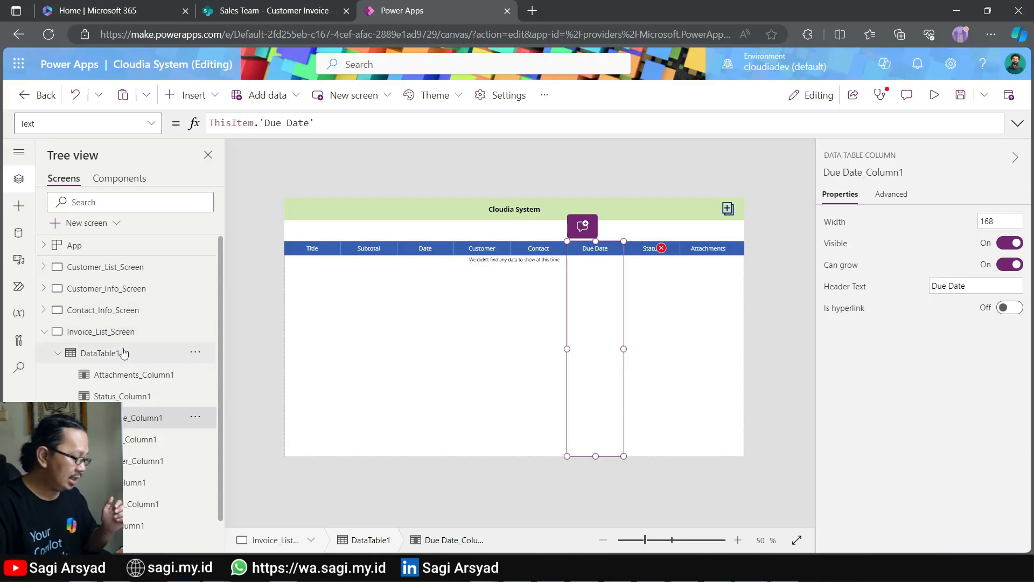
Reorder the data table's fields so Customer and Status follow Title, and Date comes before Subtotal.
click(422, 365)
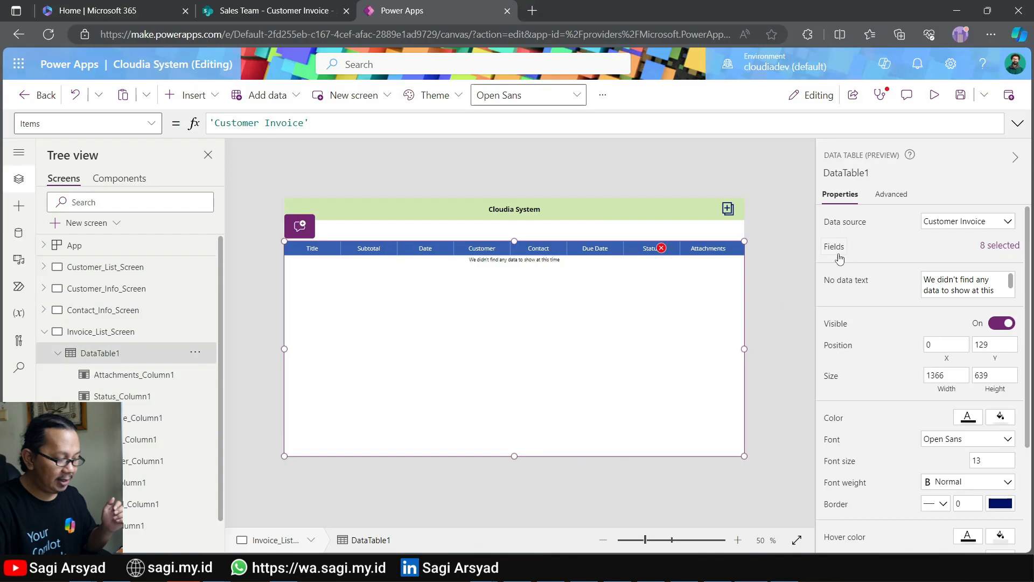
click(1002, 251)
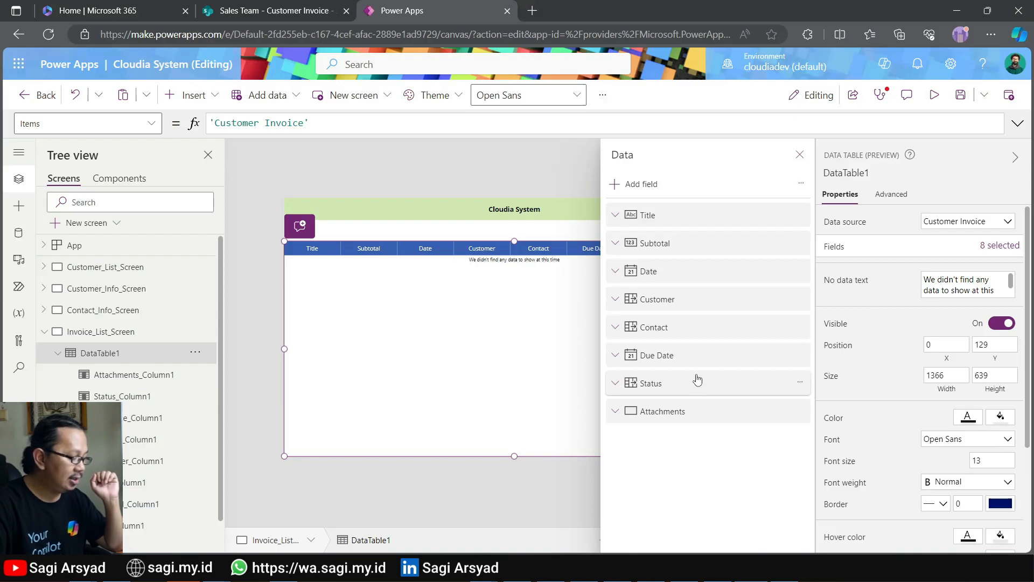
drag(685, 308, 694, 240)
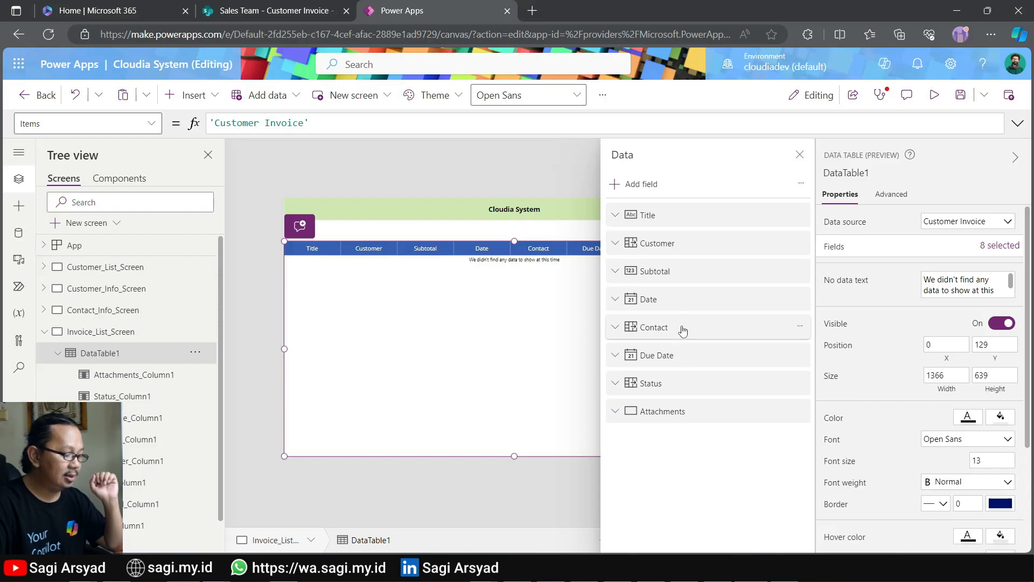
drag(677, 375, 683, 272)
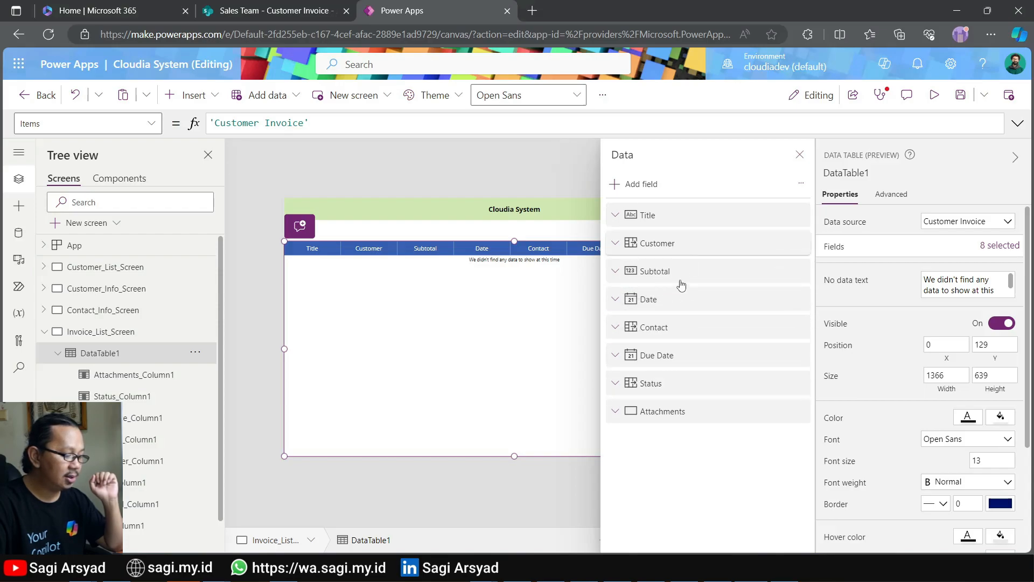
drag(677, 338, 684, 300)
Remove the Contact and Attachments fields from the data table.
click(796, 357)
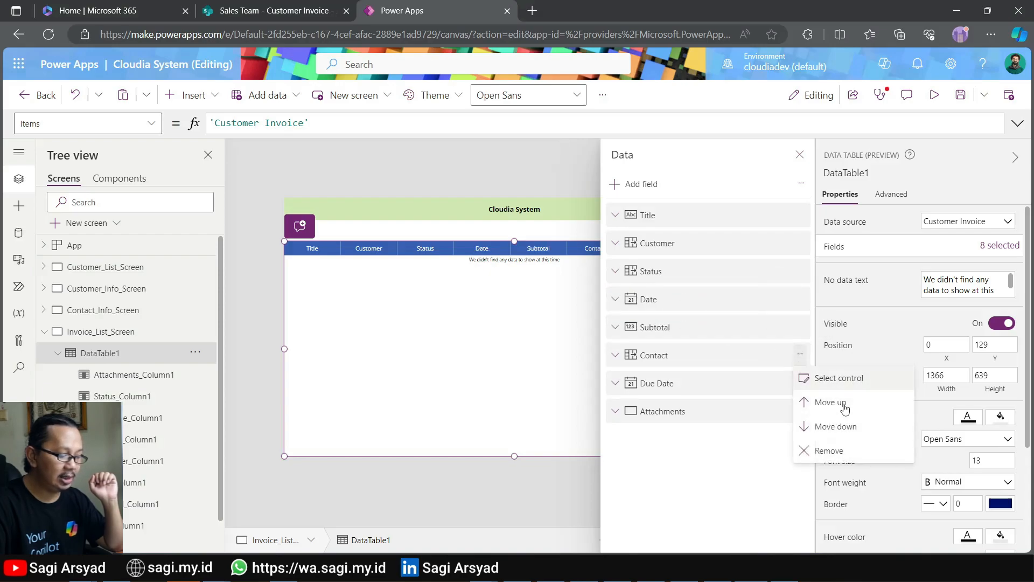
click(848, 451)
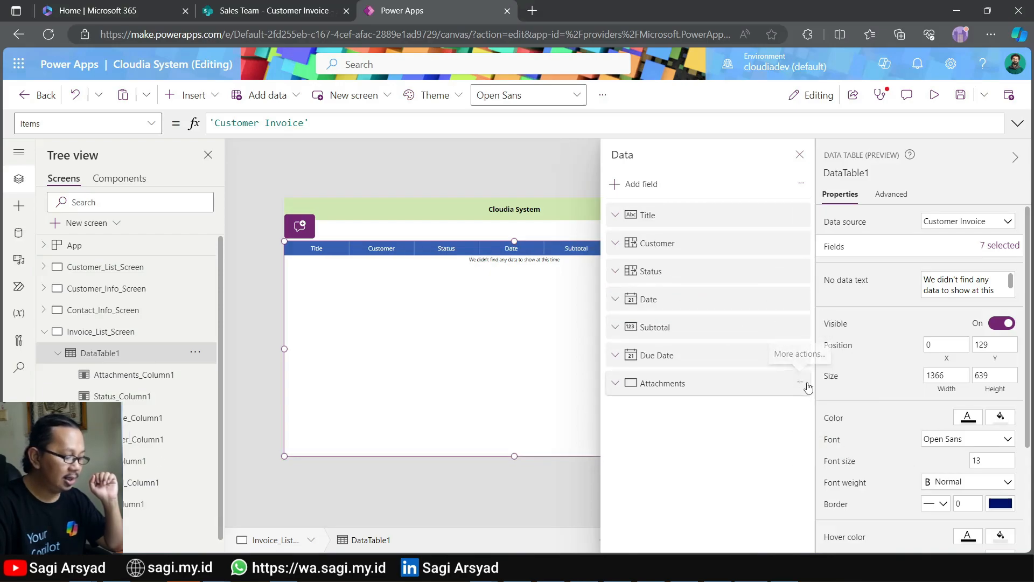
click(798, 384)
click(800, 382)
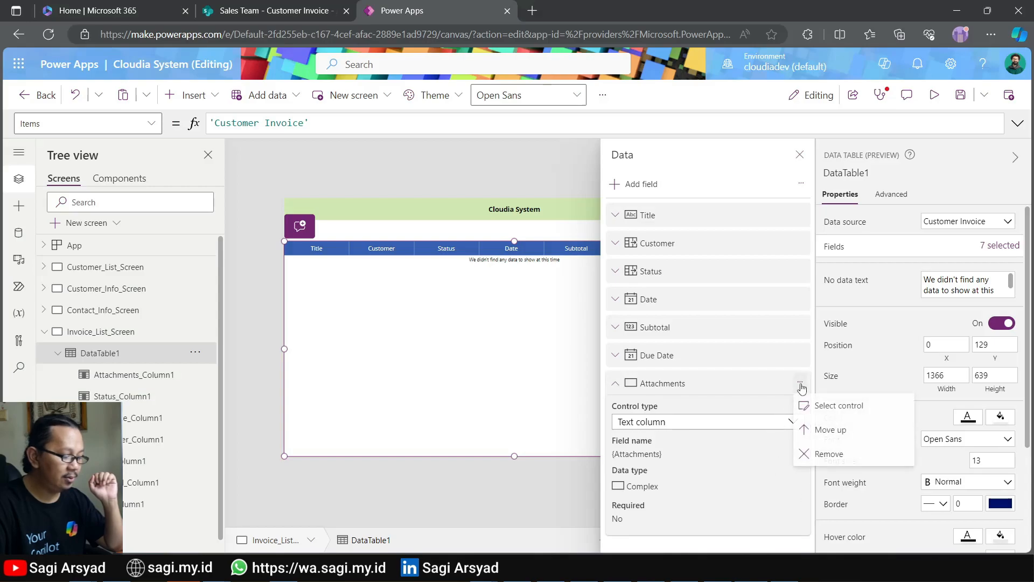
click(813, 456)
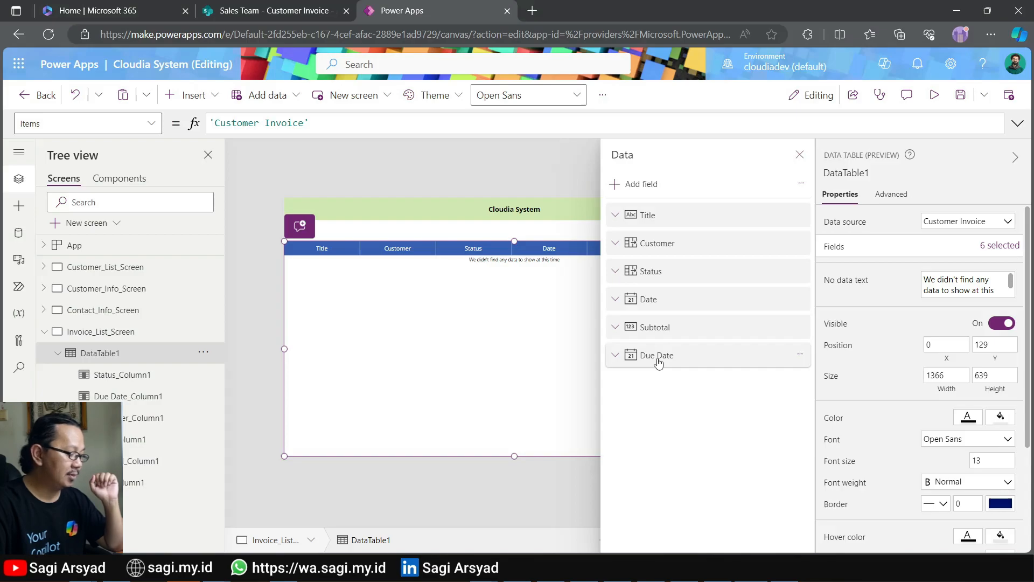
Move the Subtotal field below Due Date as the table's final column, and close the field list.
drag(662, 329, 672, 368)
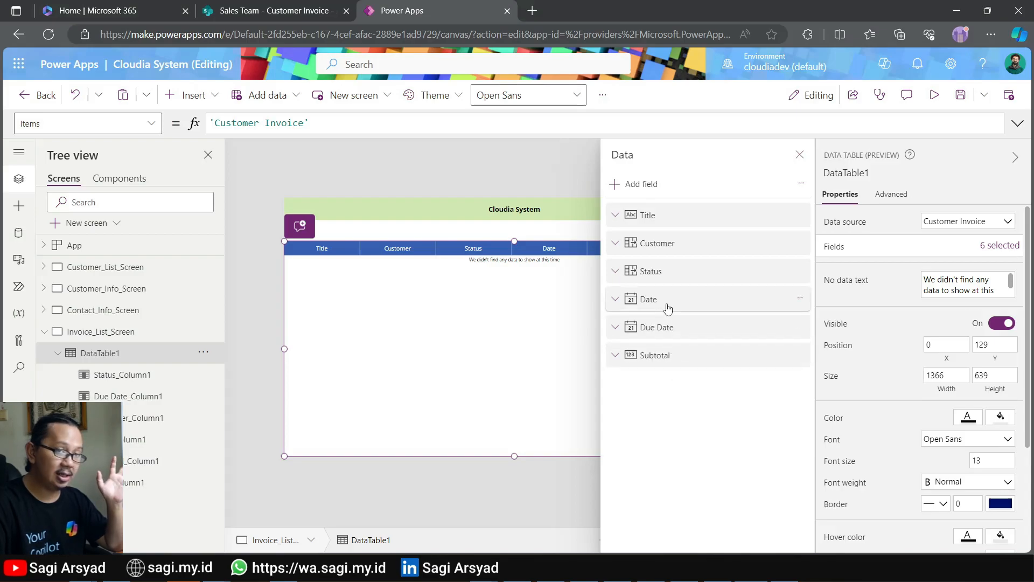
click(520, 336)
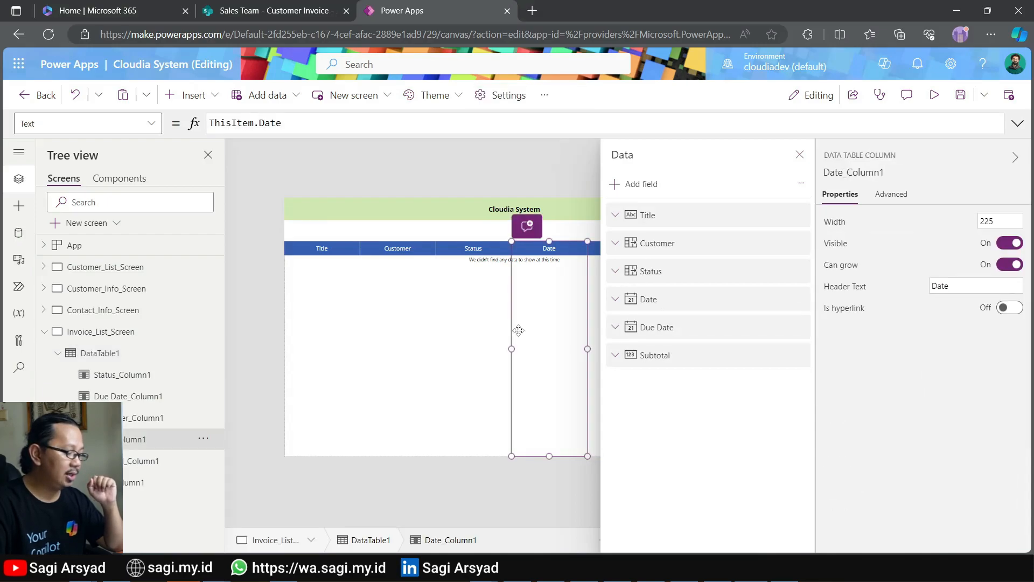
click(800, 156)
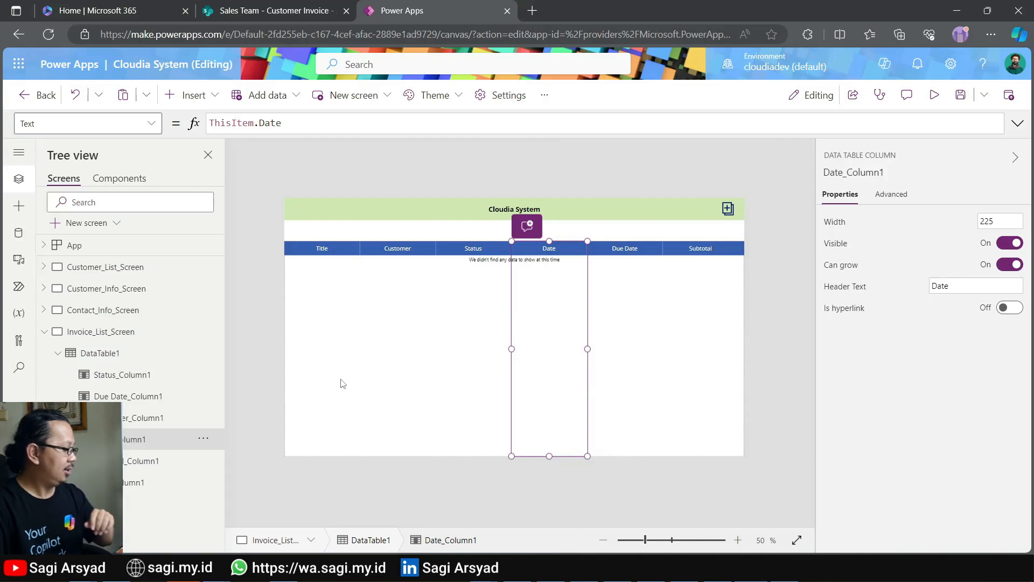
Rename the data table as Customer_Invoice_DataTable.
click(127, 354)
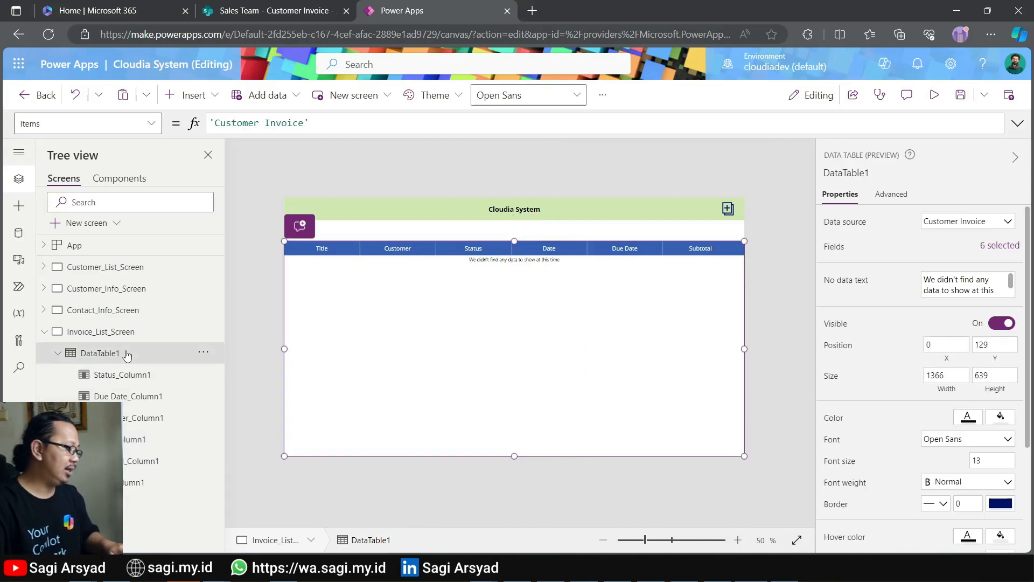
double_click(127, 354)
click(127, 352)
key(Home)
text(Customer_)
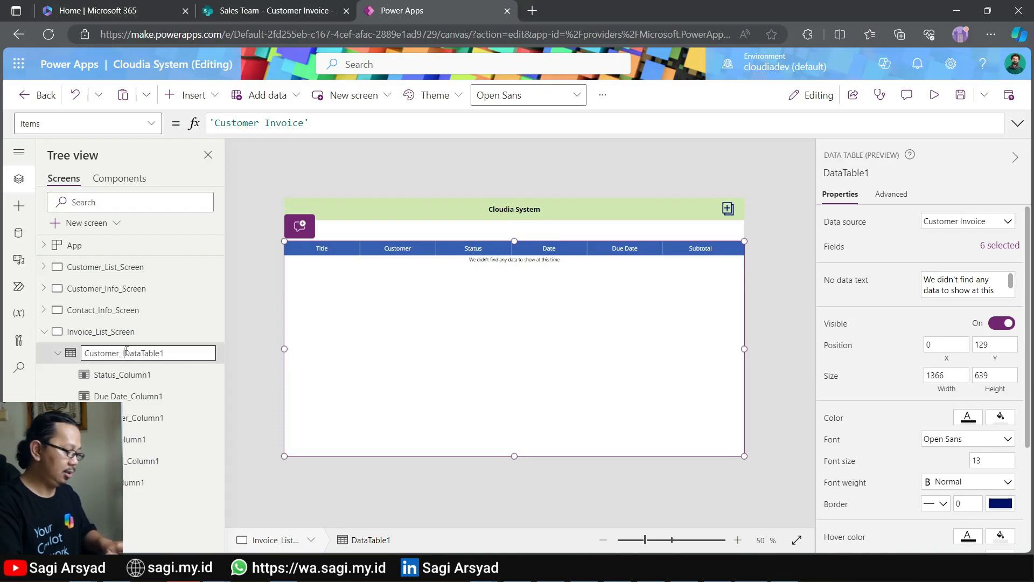
text(Invoice_)
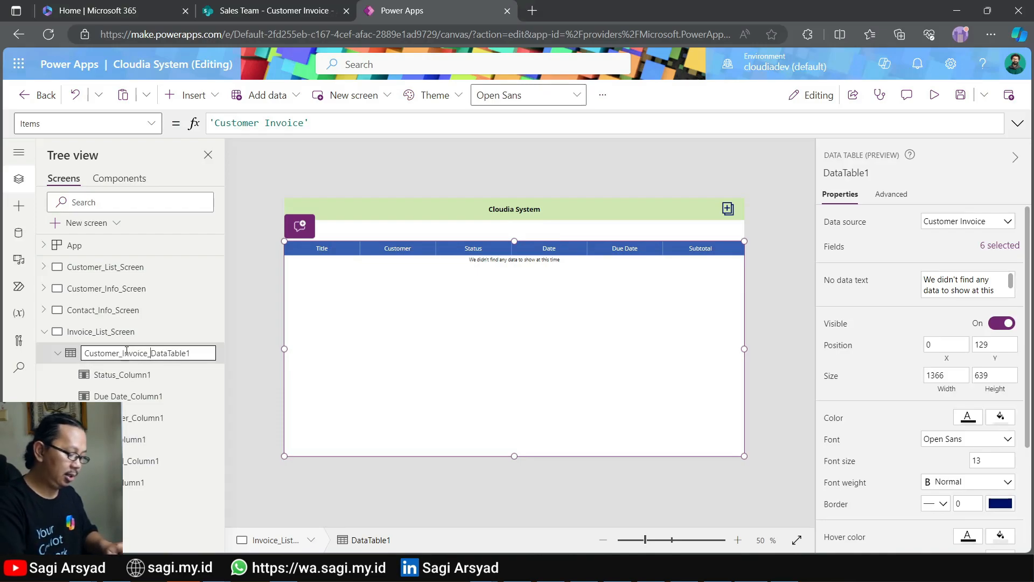
key(BackSpace)
key(Return)
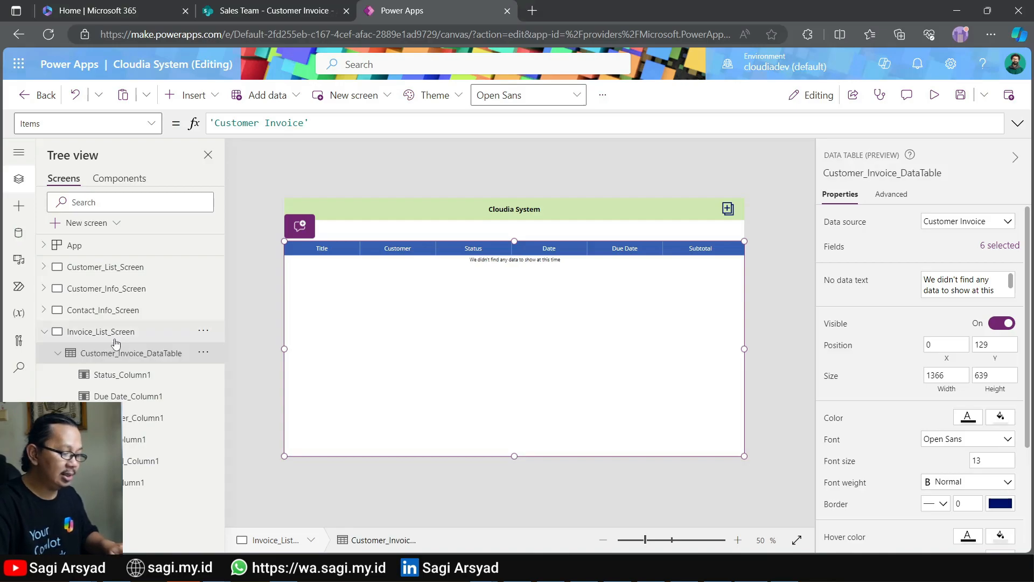
Rename Invoice_List_Screen as Customer_Invoice_List_Screen and collapse its contents in the tree.
click(125, 333)
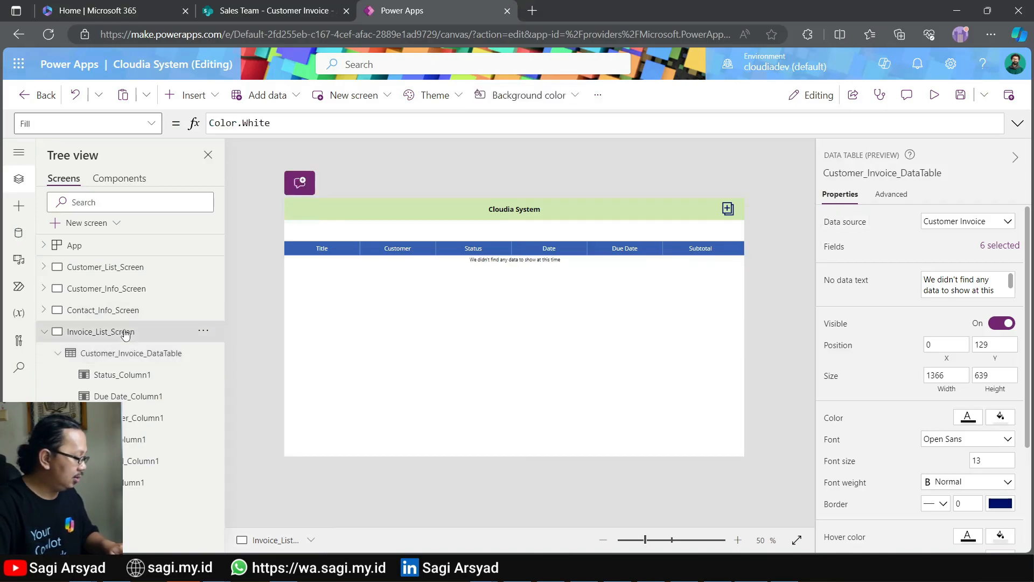
click(857, 174)
click(858, 176)
text(Customer_Invoice_List_Scr)
key(Return)
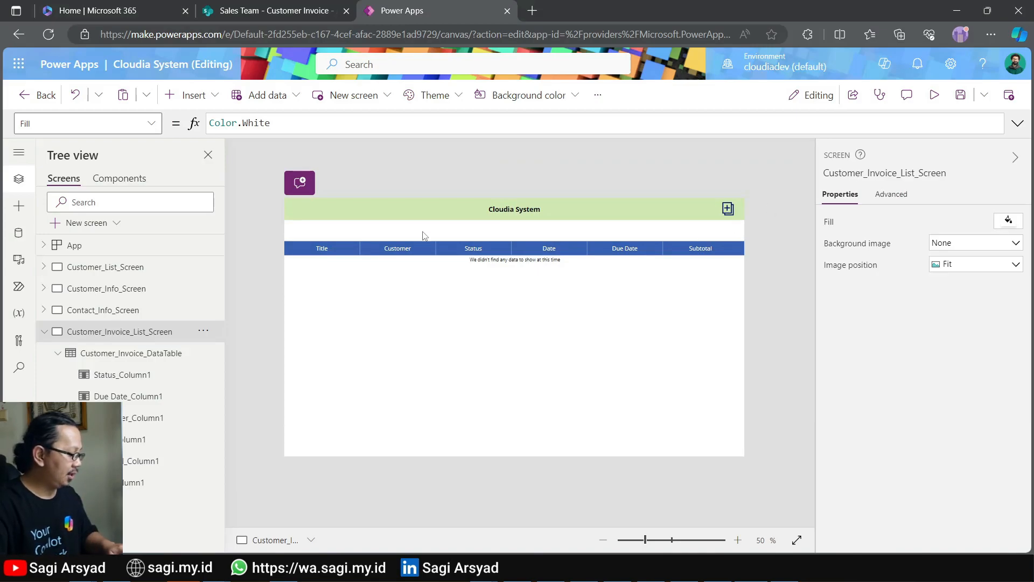
click(49, 332)
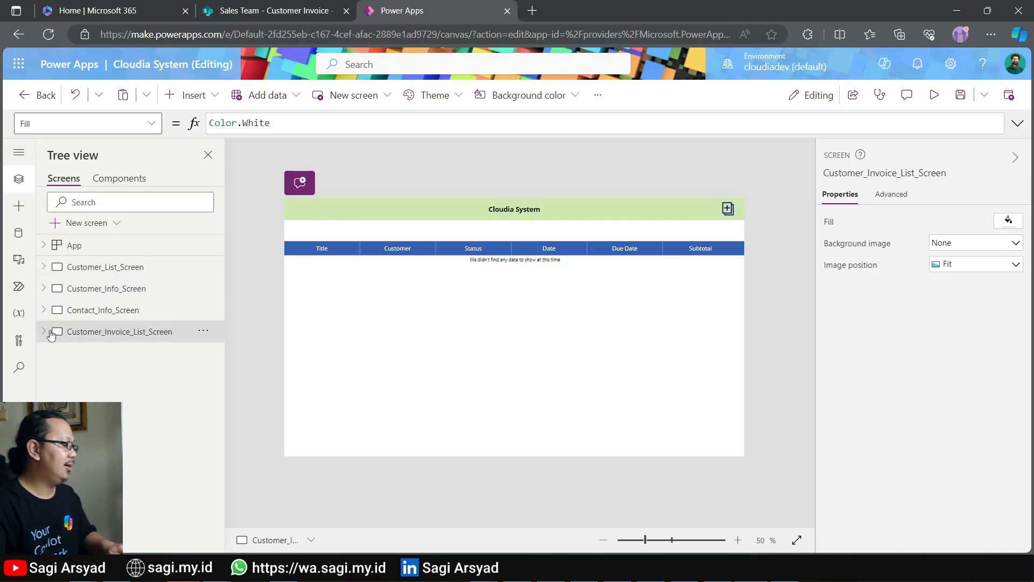
Add a new blank screen to the app.
click(84, 227)
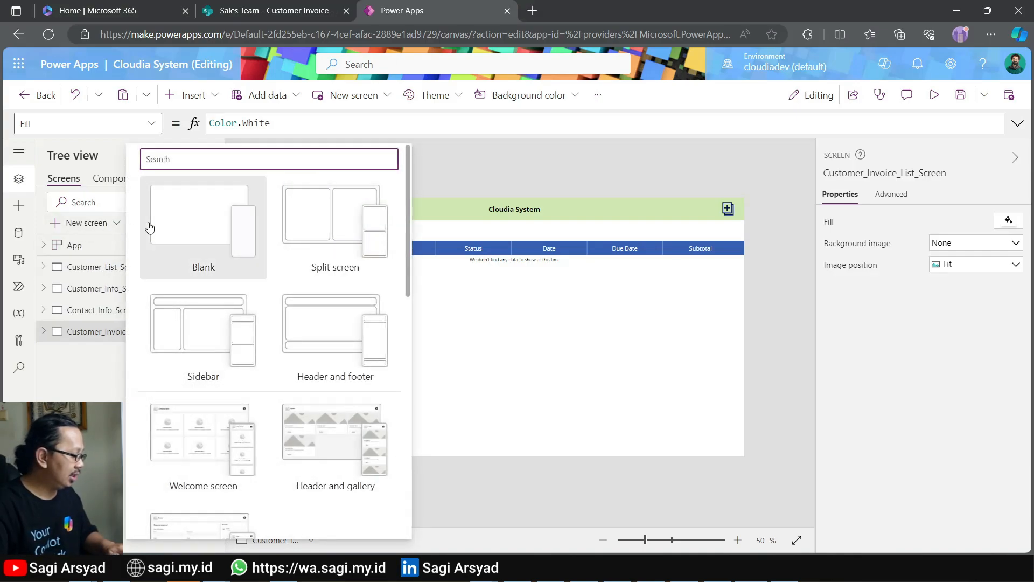
click(178, 224)
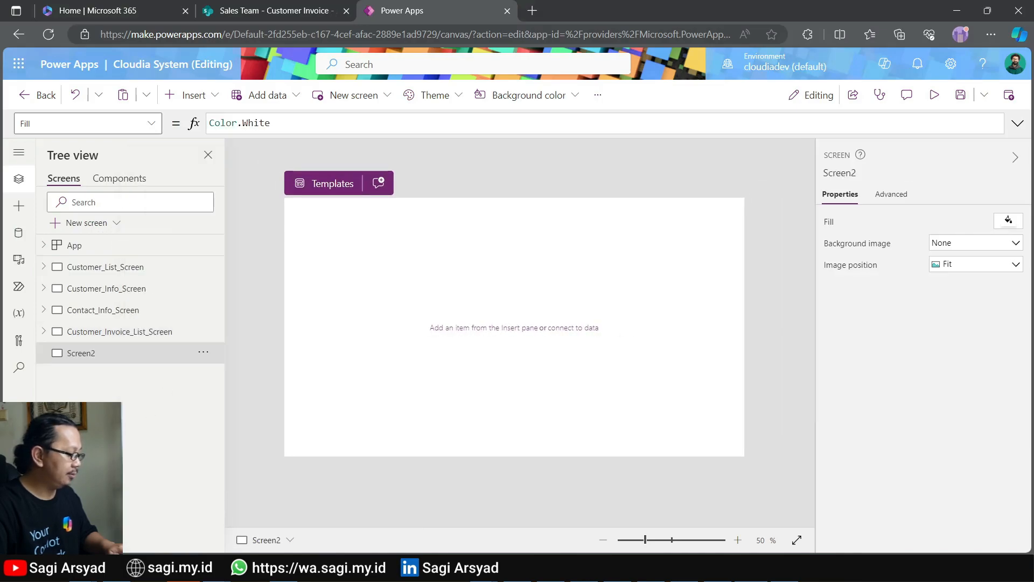
click(97, 341)
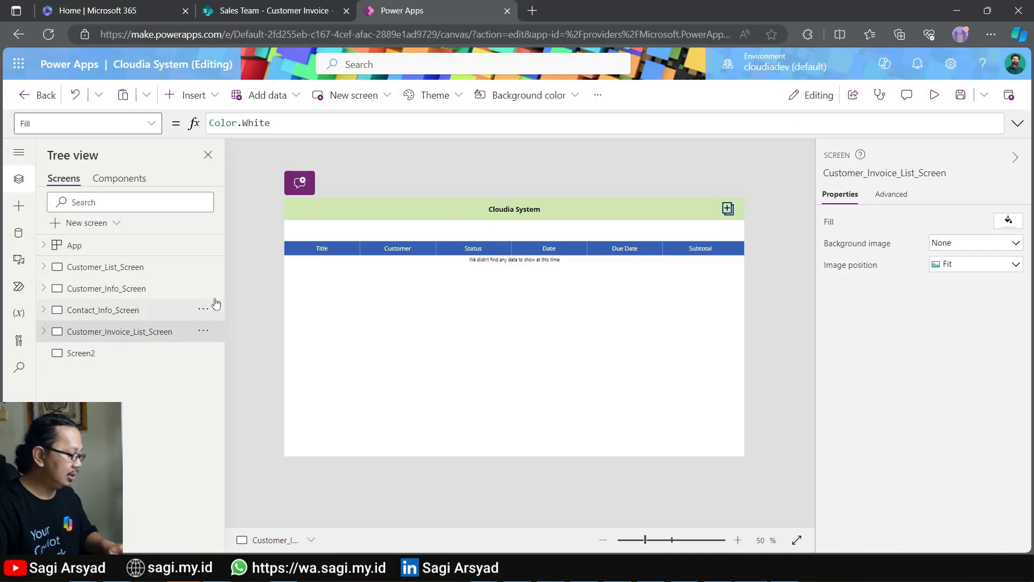
click(393, 202)
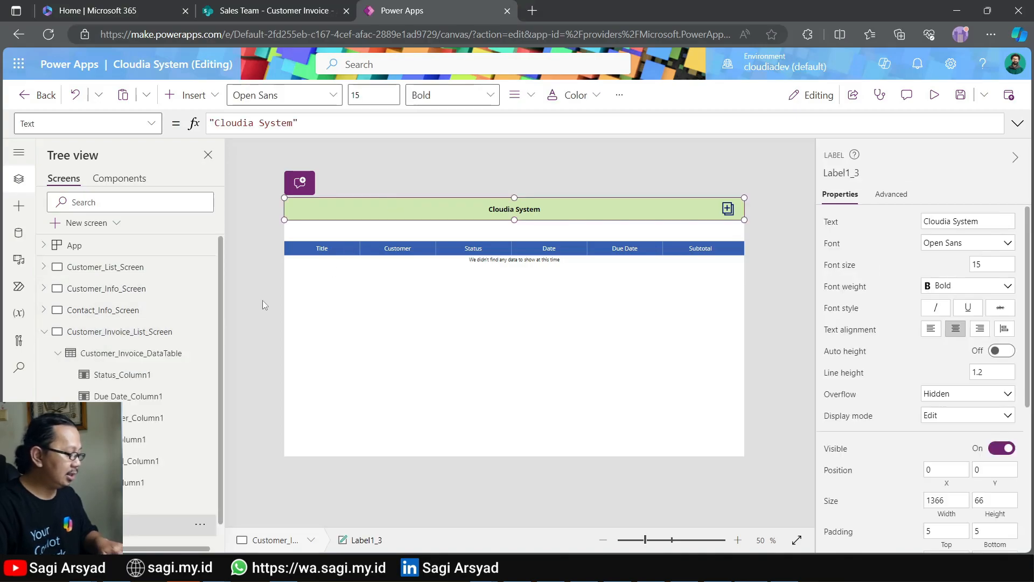
click(45, 332)
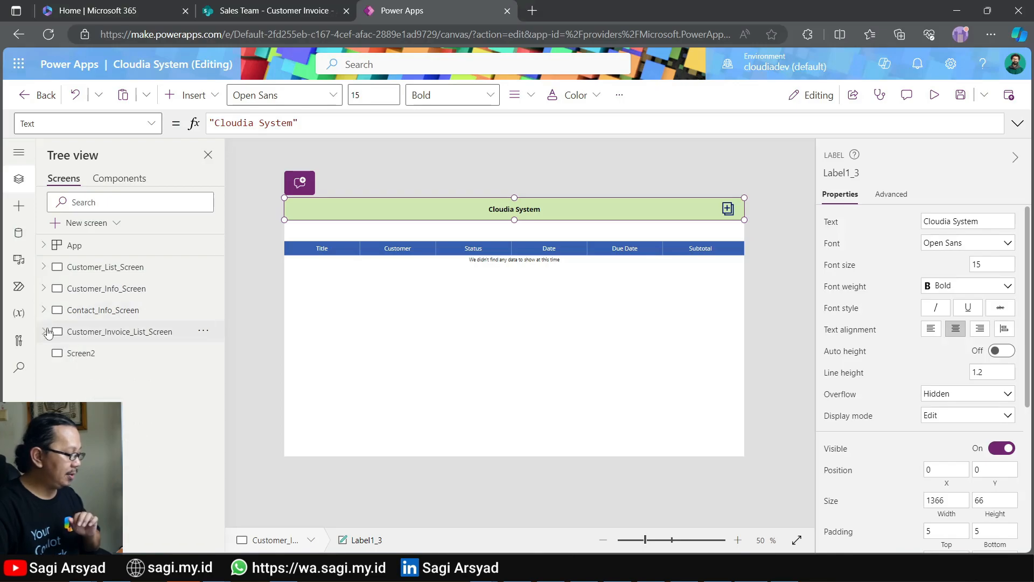
Copy the Cloudia System header label and back icon from Contact_Info_Screen and paste them onto the blank Screen2.
click(105, 316)
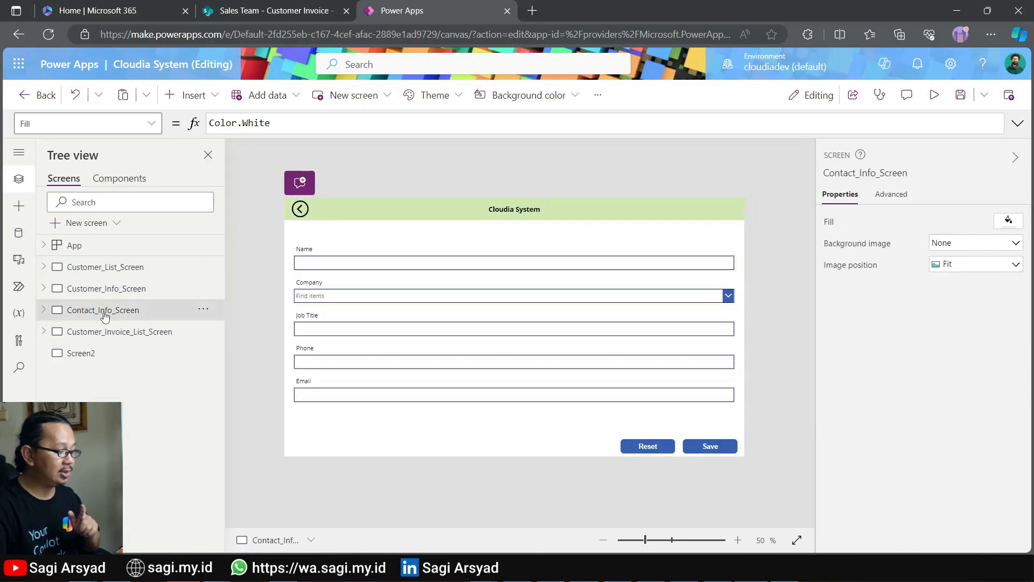
click(400, 211)
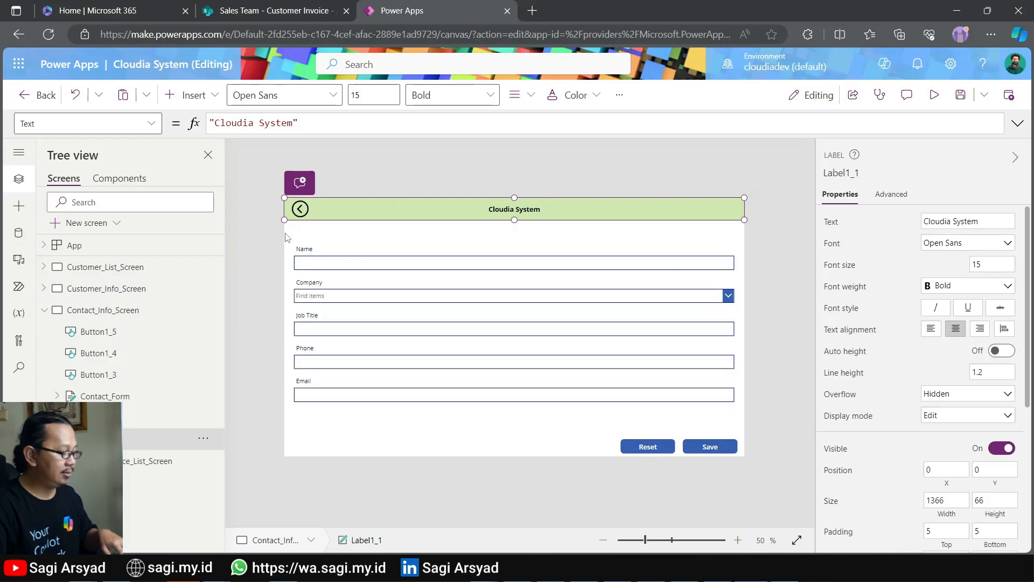
ctrl+click(150, 417)
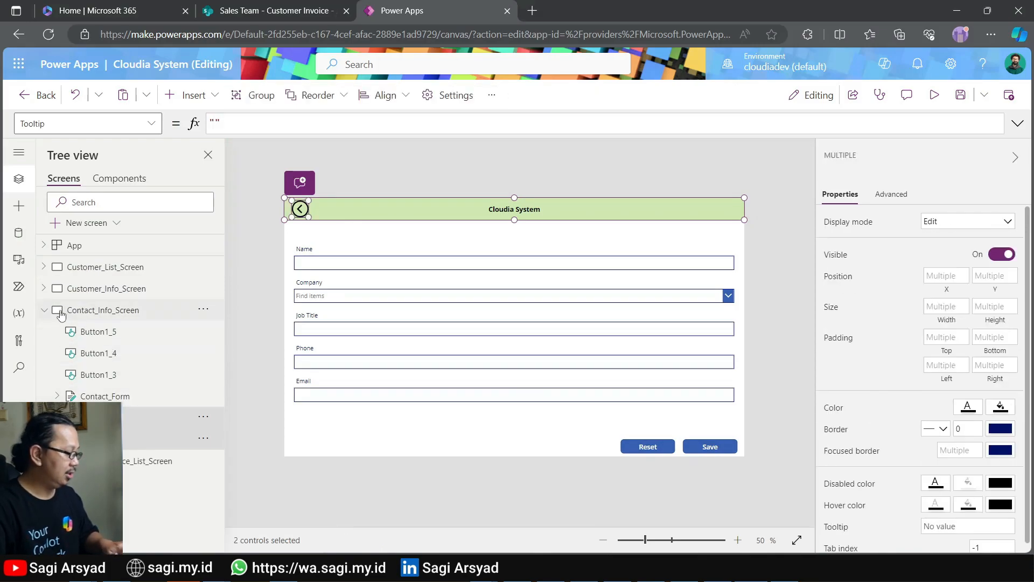
click(52, 315)
click(44, 310)
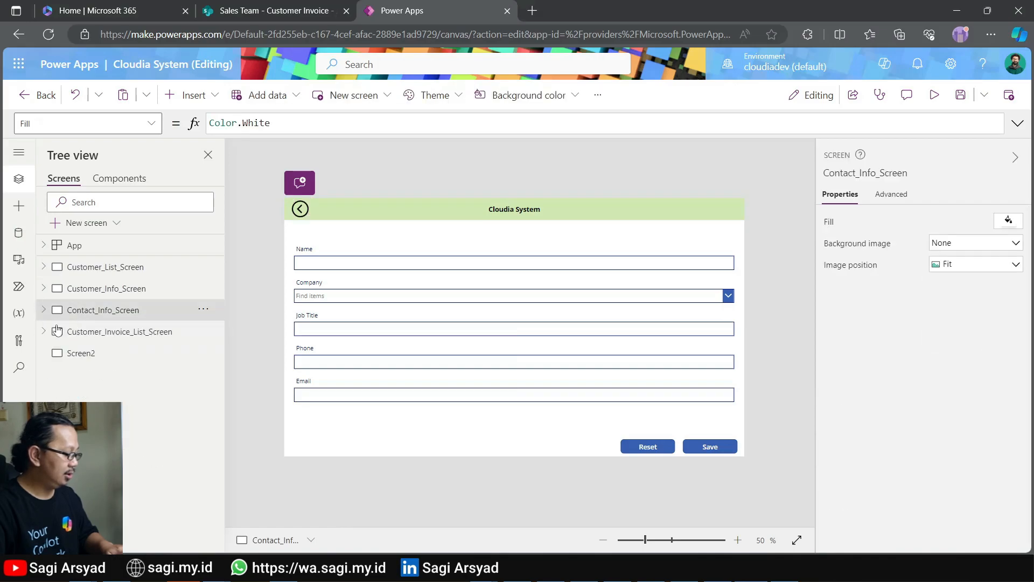
click(75, 351)
right_click(78, 353)
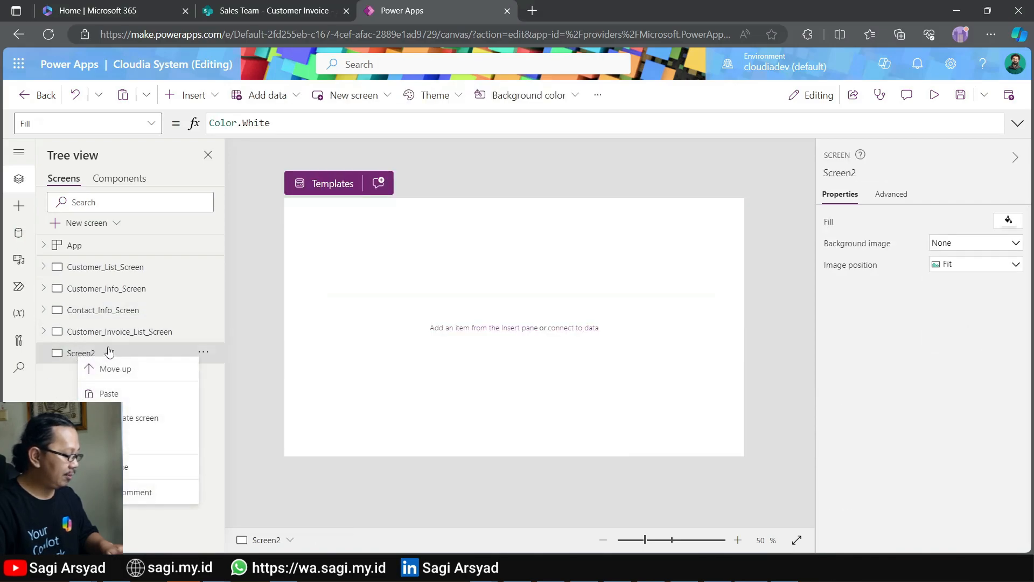
click(112, 394)
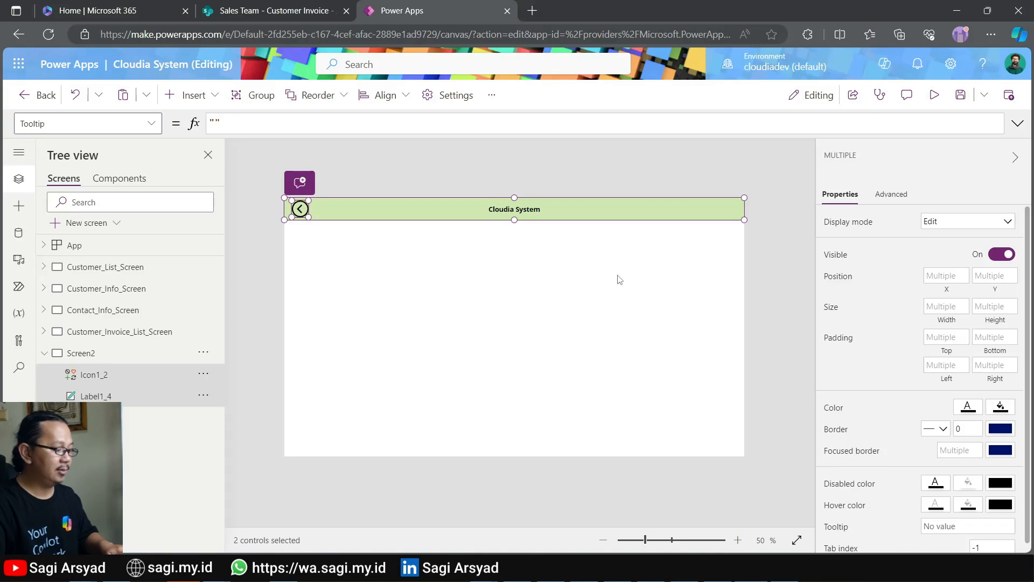
Rename Screen2 as Customer_Invoice_Info_Screen.
click(80, 353)
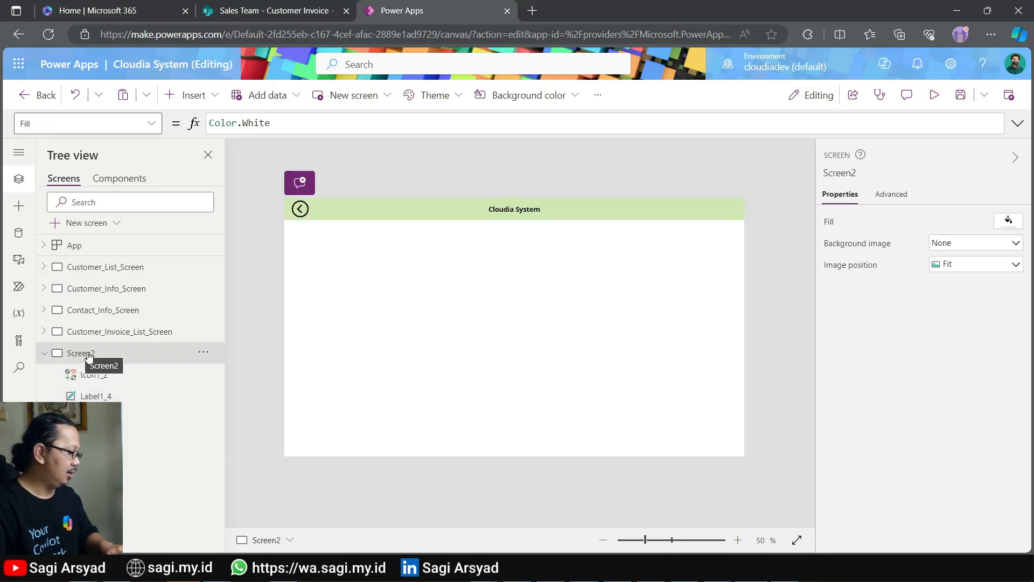
double_click(140, 354)
text(Customer)
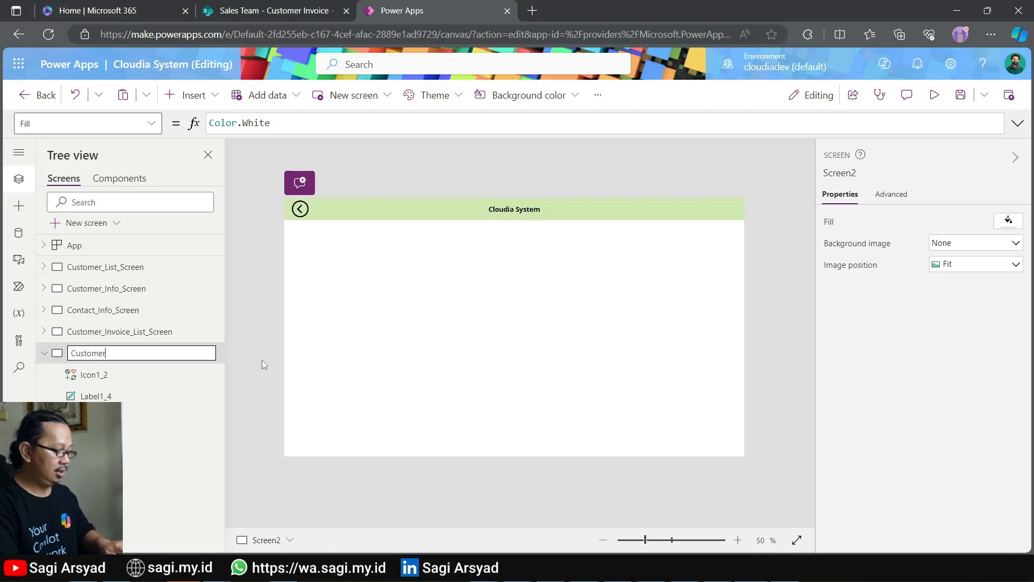
text(_Invoice_Info)
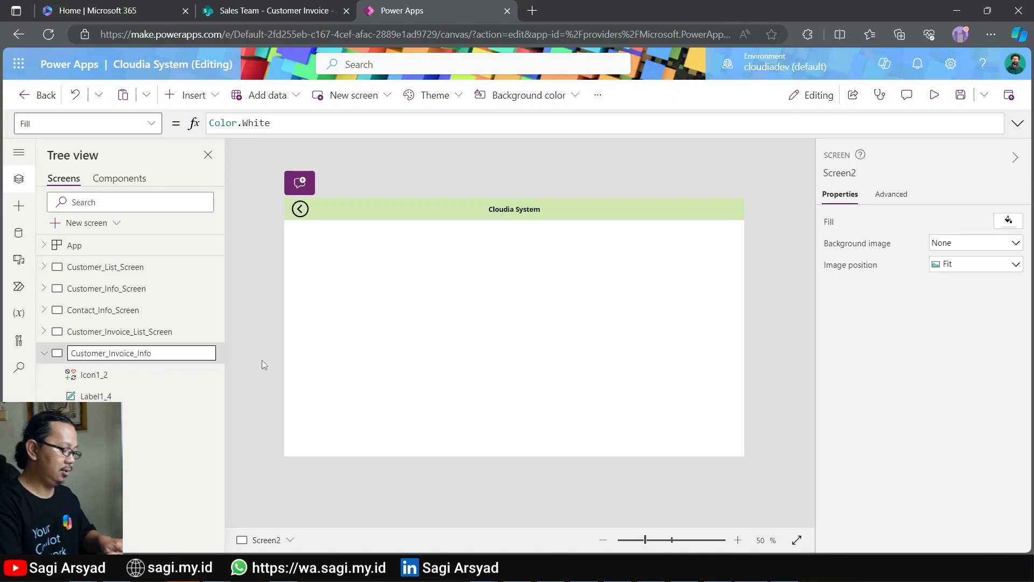
text(_Screen)
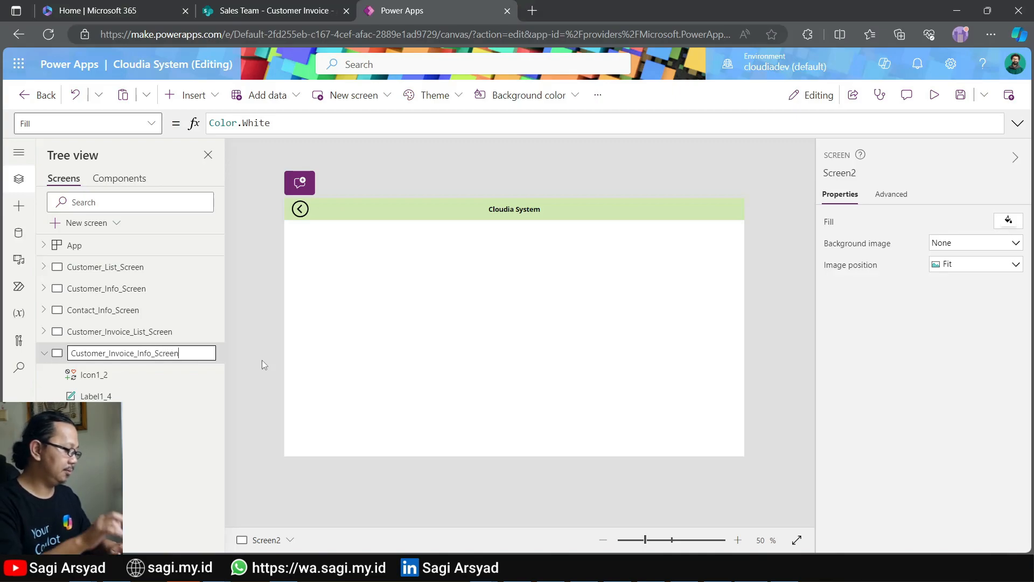
key(Return)
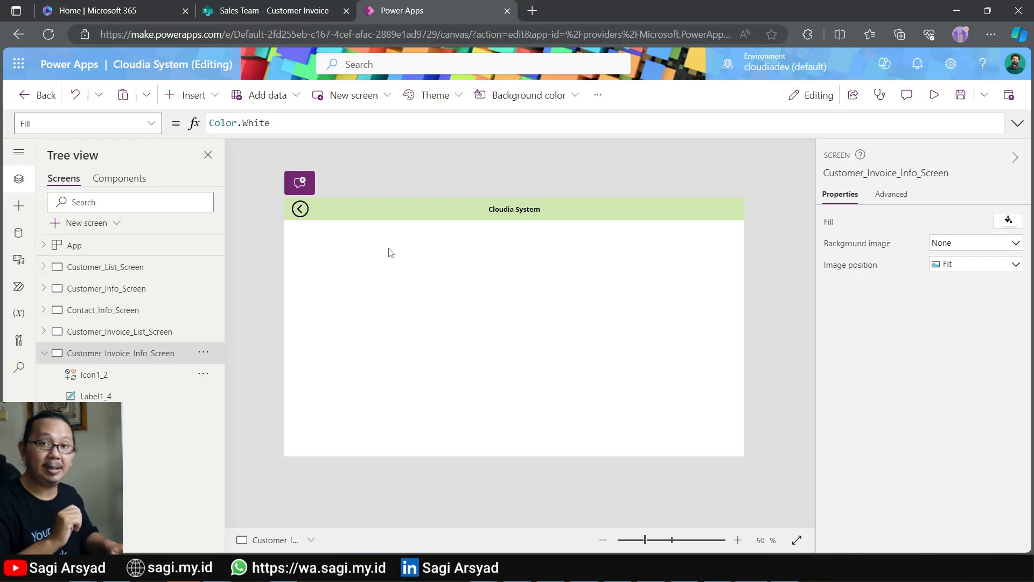
Insert an edit form on Customer_Invoice_Info_Screen and fit it directly below the header at full width, about 1366 by 606.
click(332, 210)
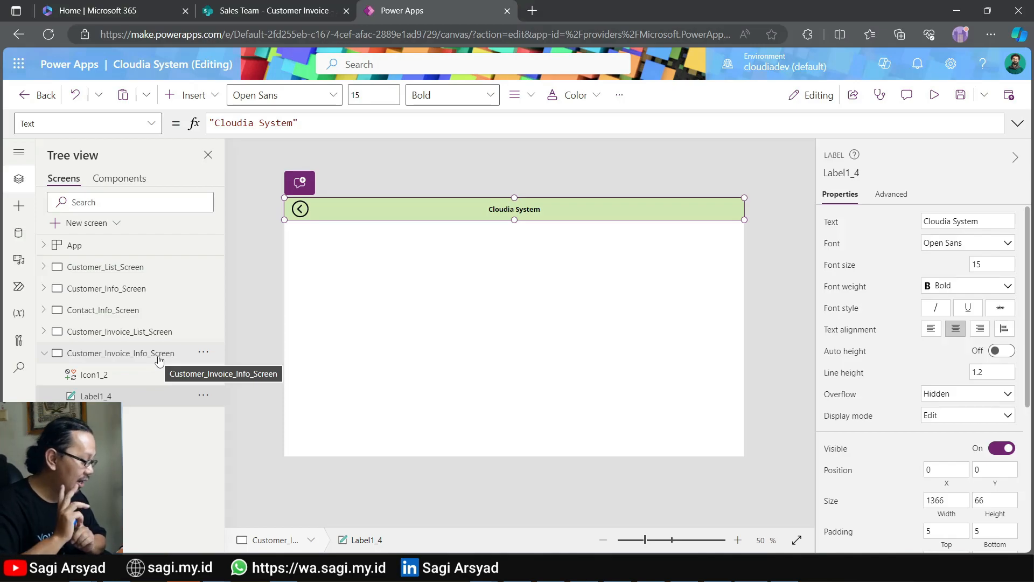
click(45, 352)
click(73, 333)
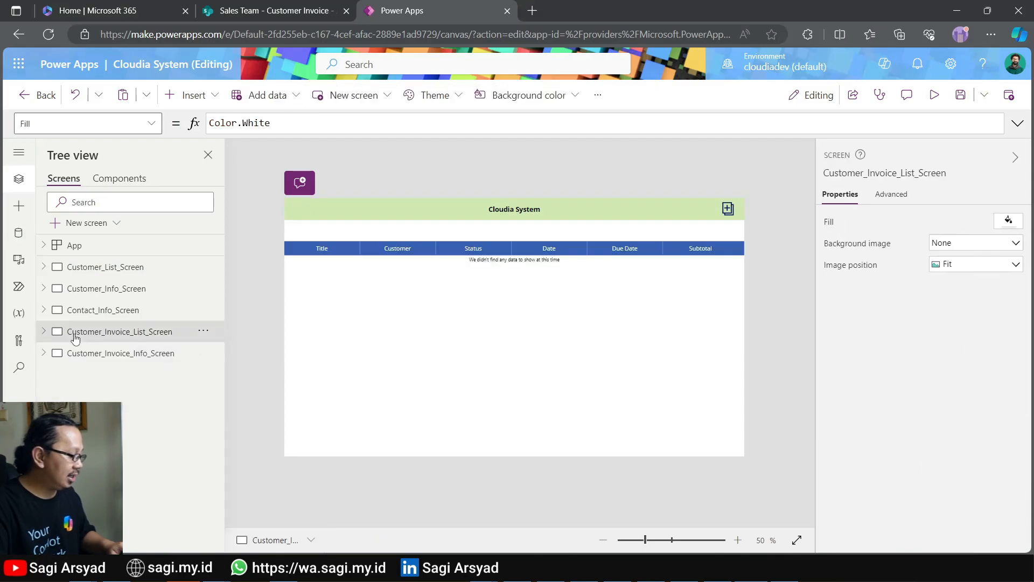
click(73, 359)
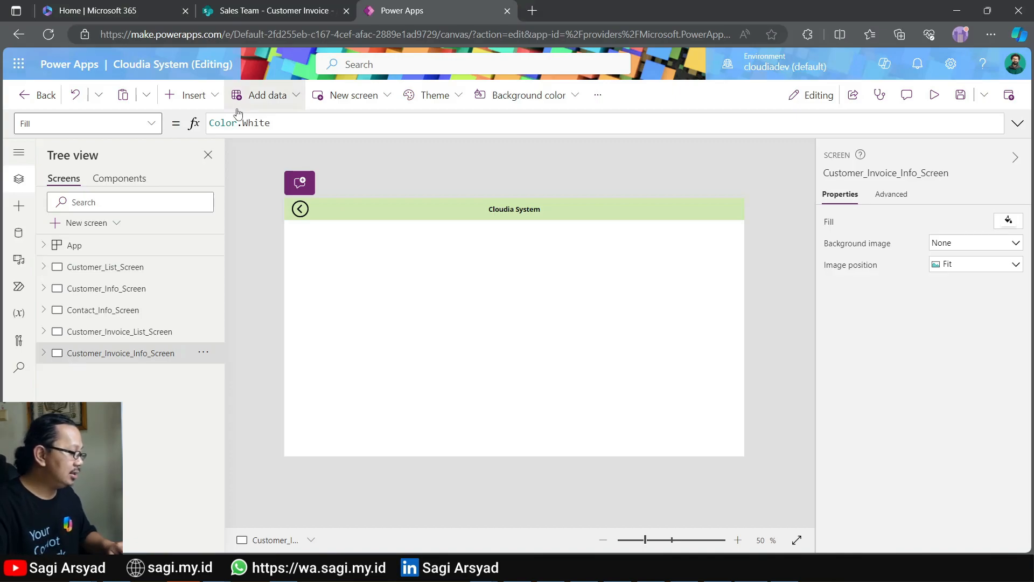
click(190, 95)
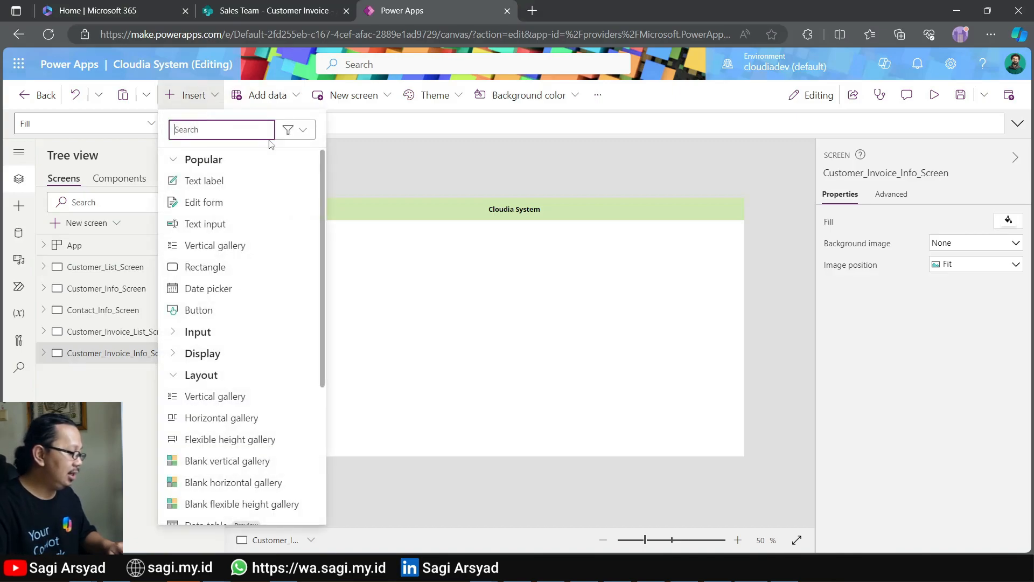
click(222, 204)
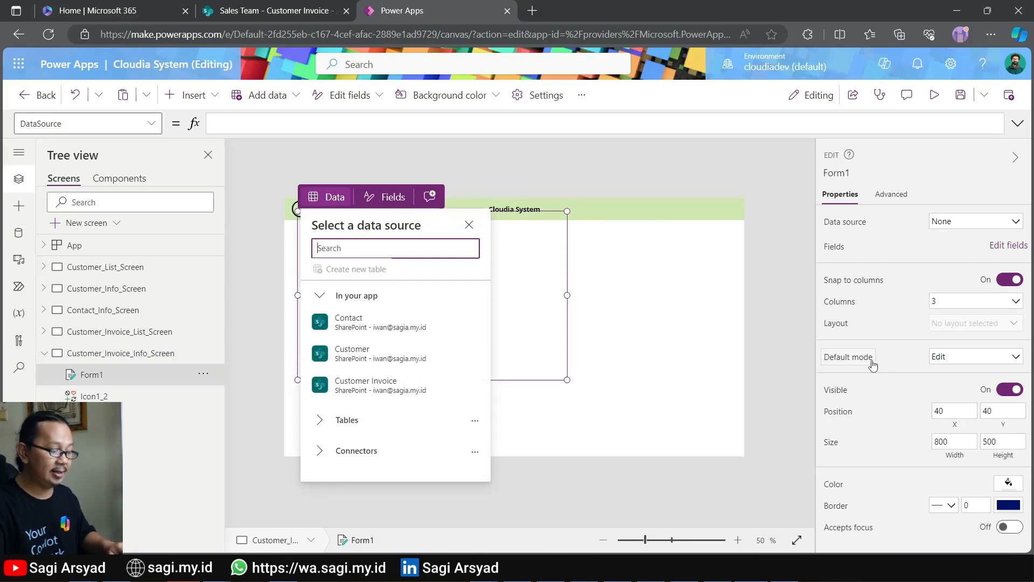
drag(539, 383, 745, 424)
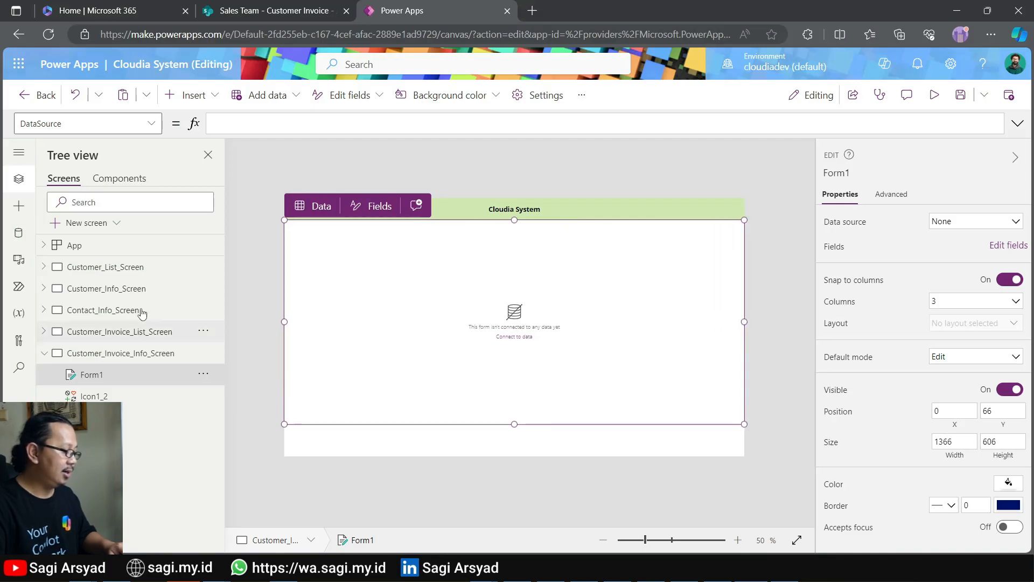
Copy the Reset, Save and hidden Edit Customer buttons from Contact_Info_Screen and paste them onto Customer_Invoice_Info_Screen.
click(125, 315)
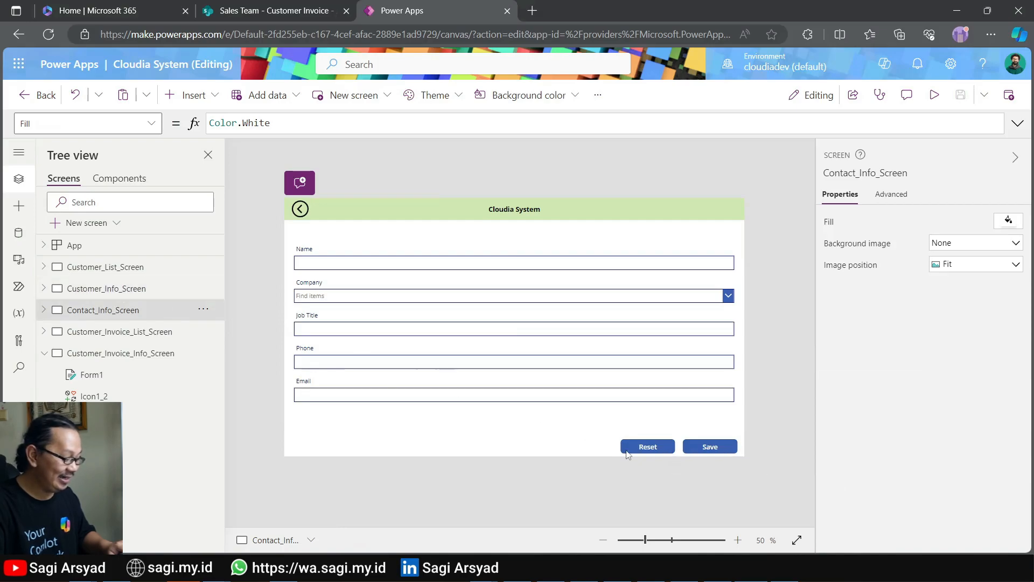
click(643, 449)
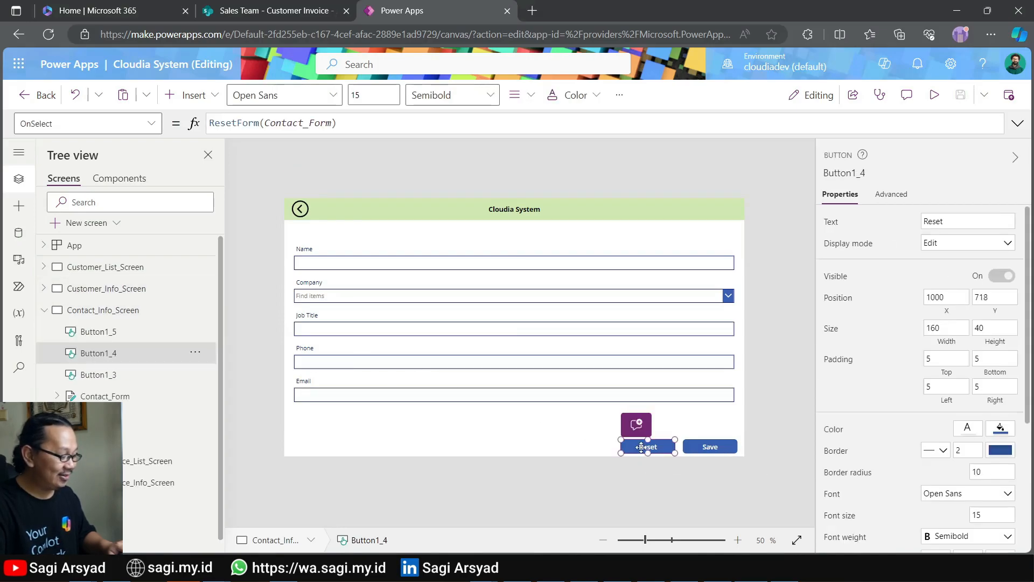
shift+click(727, 448)
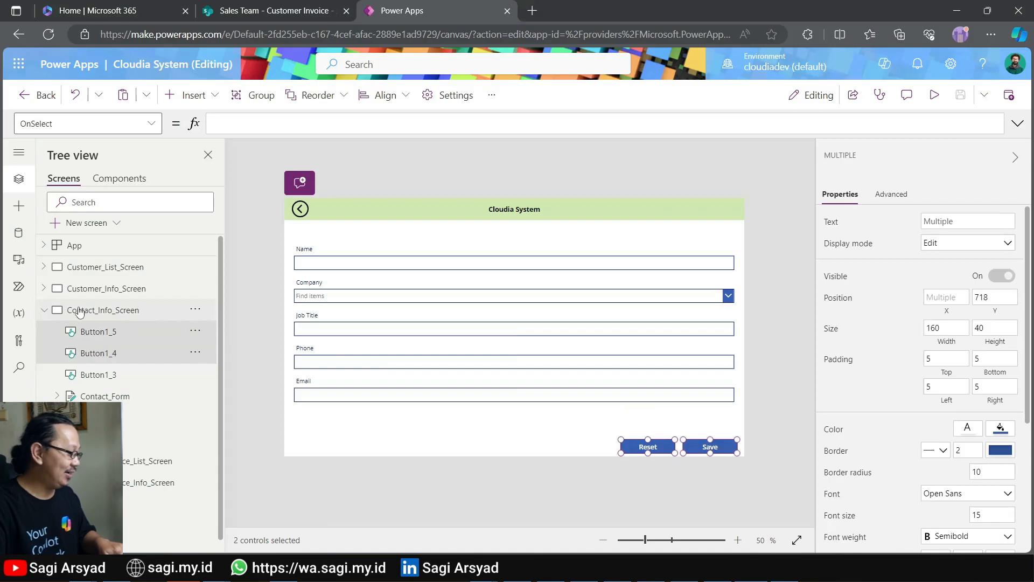
click(103, 375)
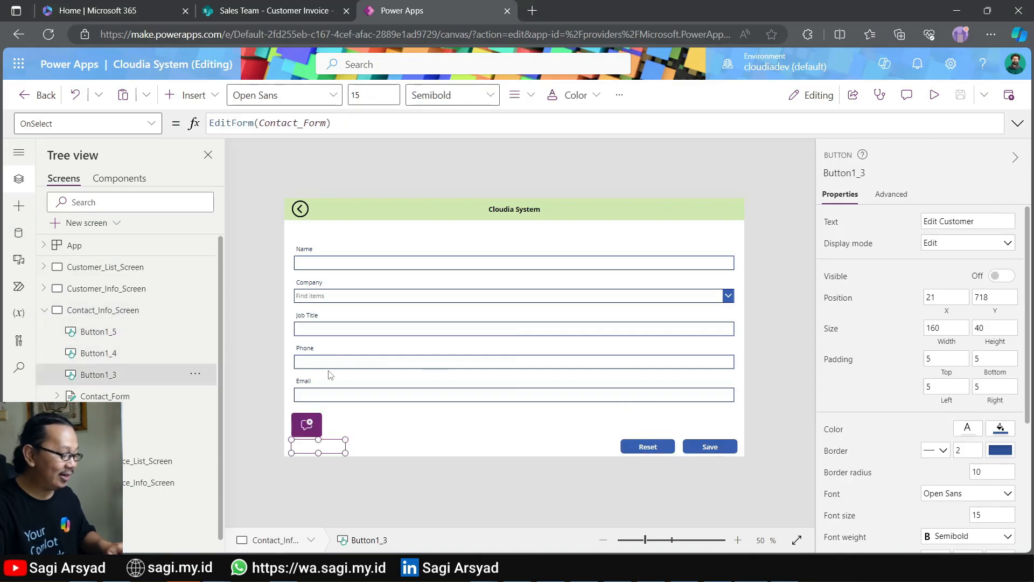
shift+click(96, 334)
right_click(102, 345)
click(114, 379)
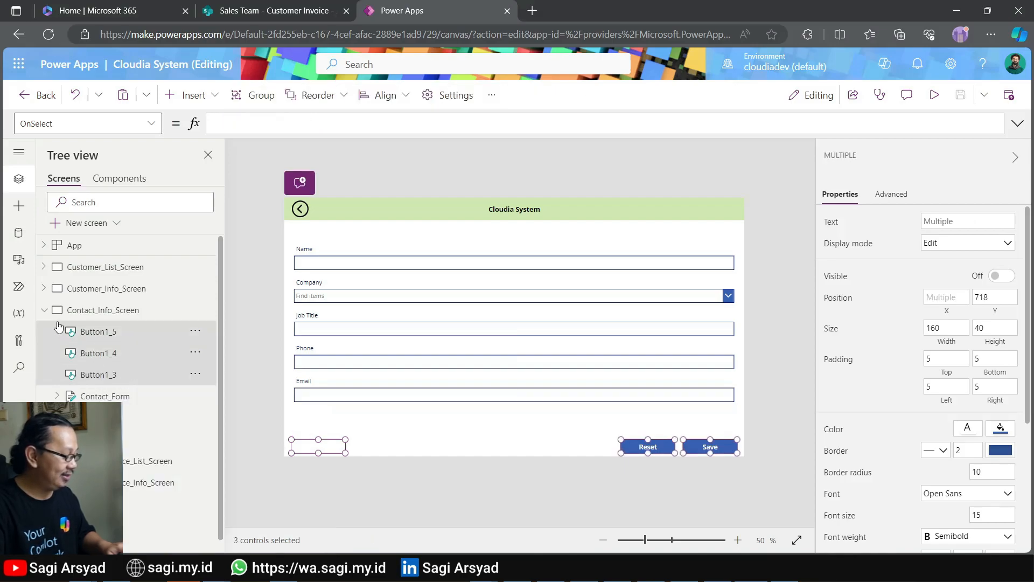
click(46, 311)
click(97, 353)
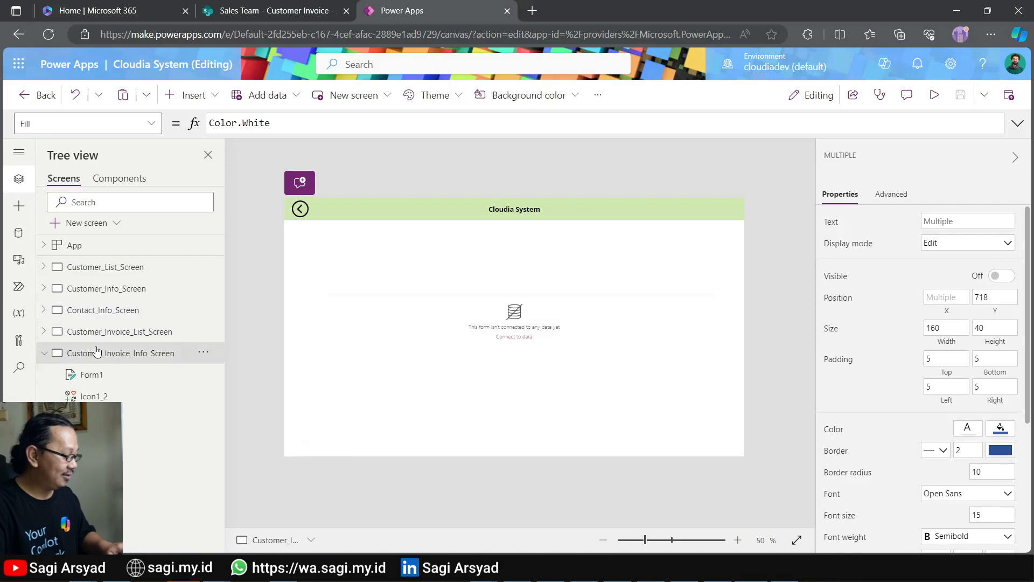
right_click(98, 353)
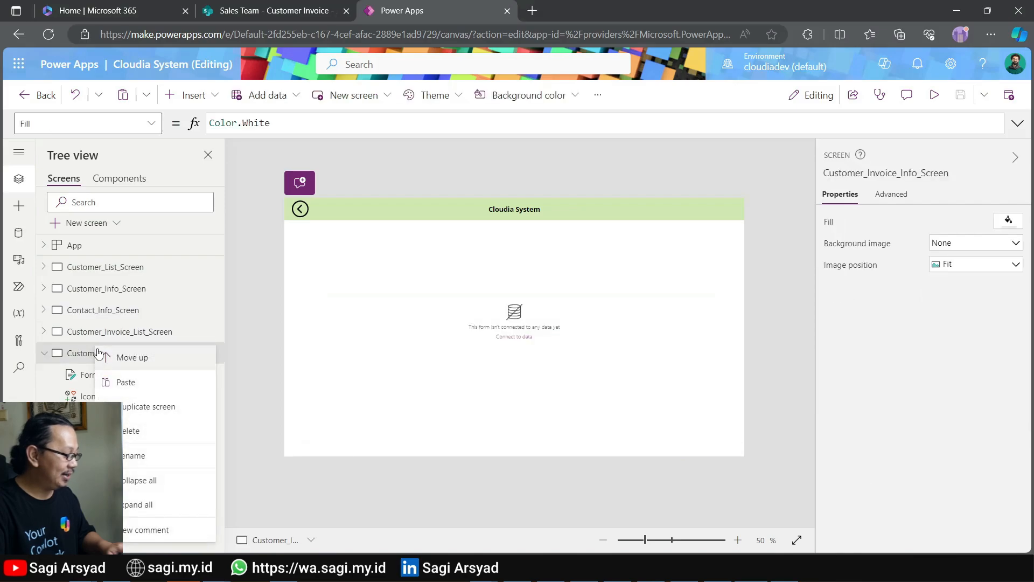
click(149, 391)
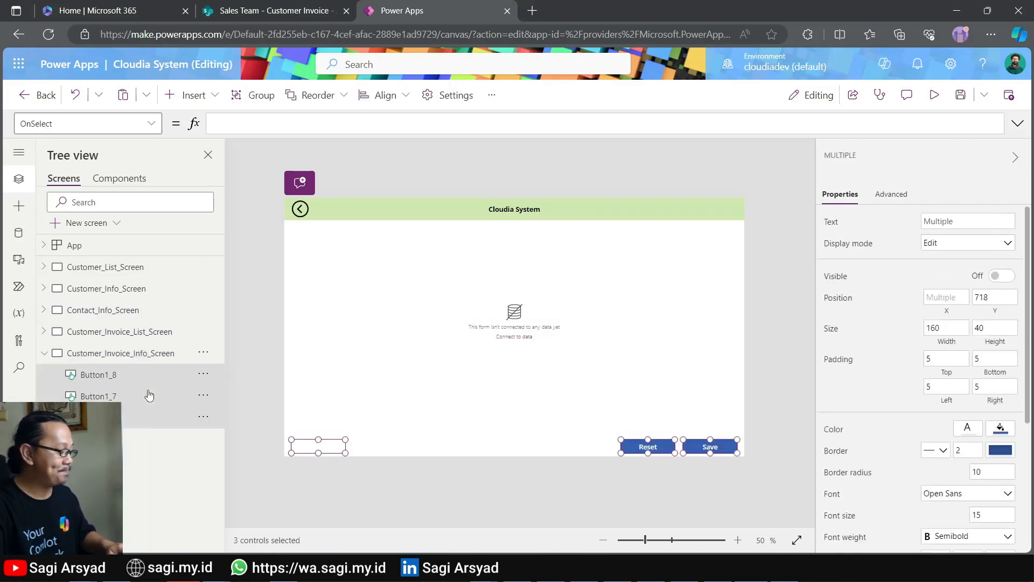
click(460, 464)
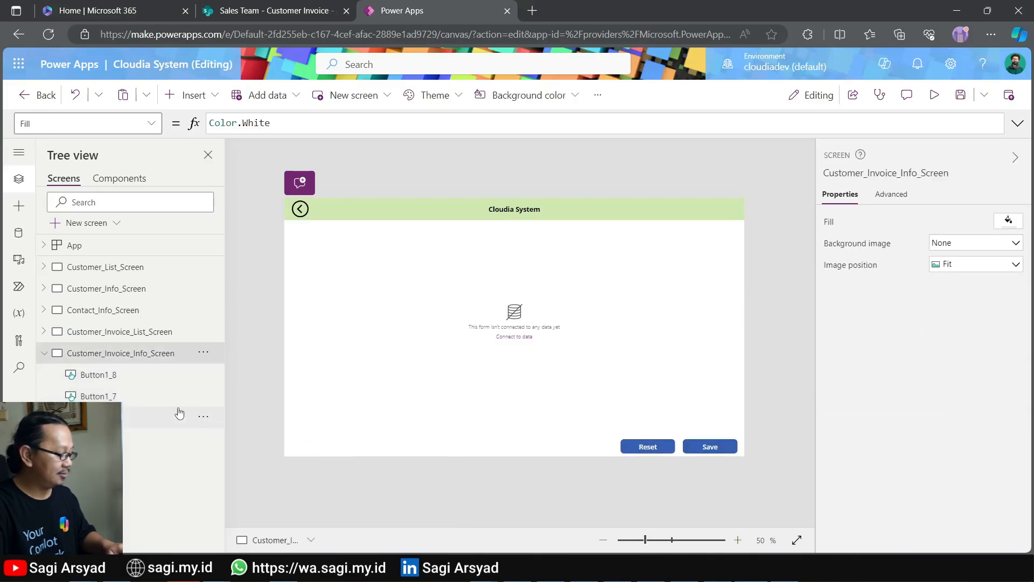
Rename the edit form on Customer_Invoice_Info_Screen as Customer_Invoice_Form.
click(552, 358)
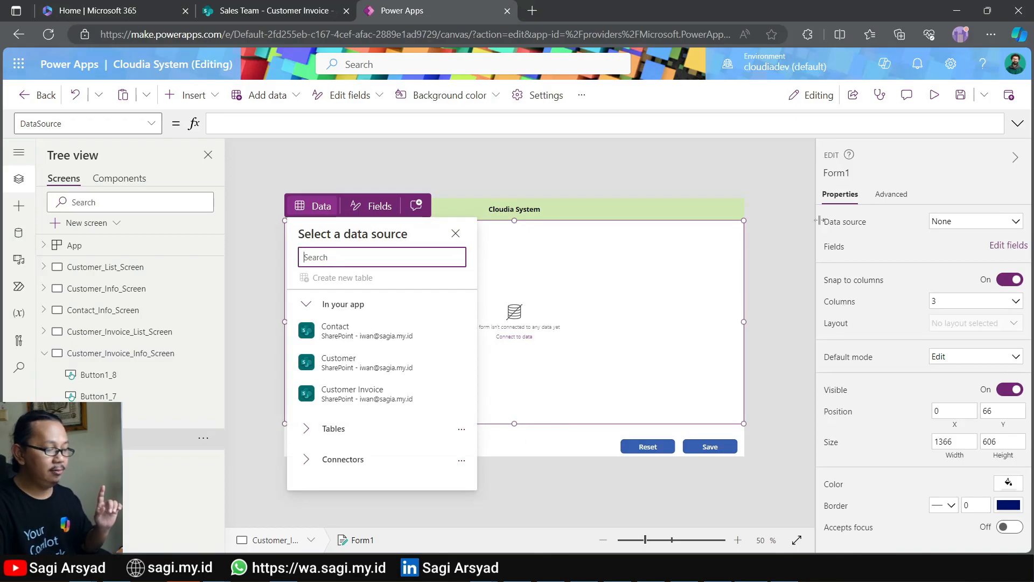
click(850, 174)
key(Home)
text(Custome)
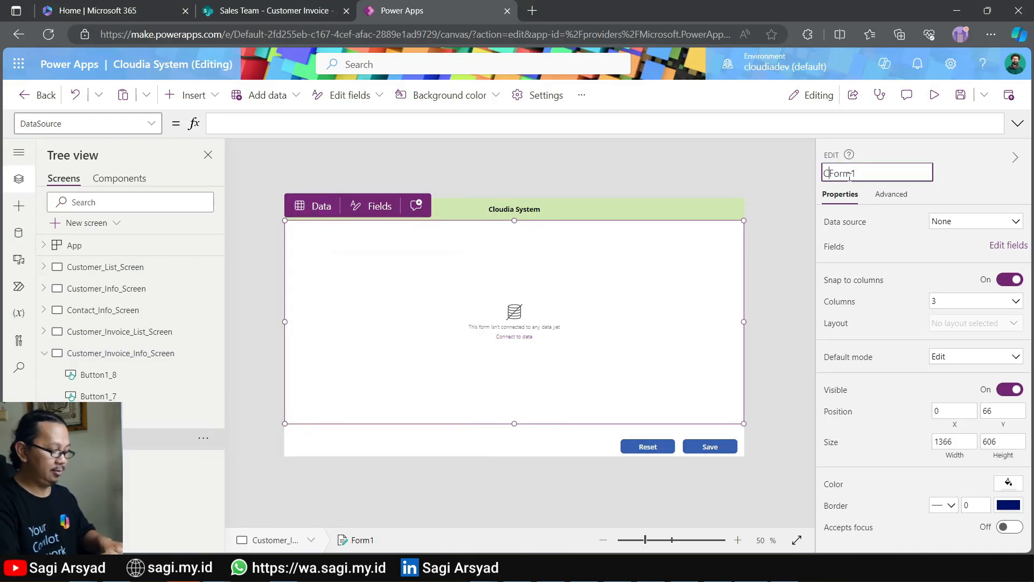
text(r_Invo)
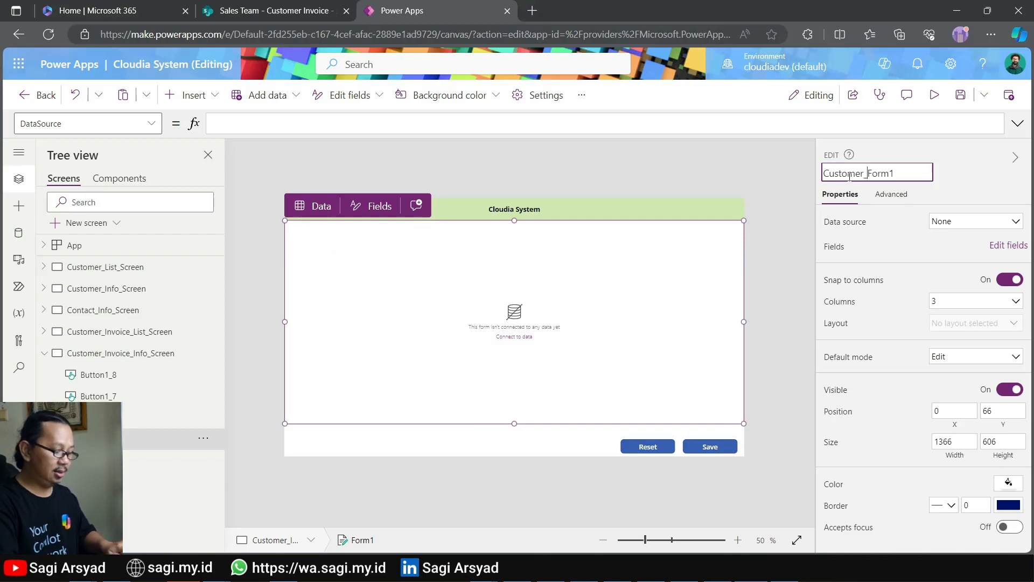
text(ice_)
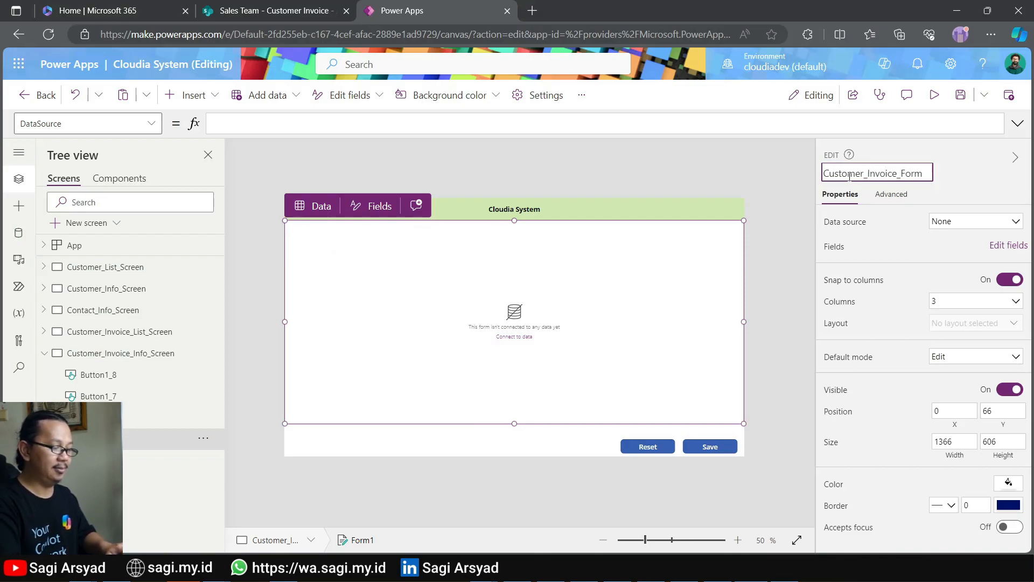
key(Return)
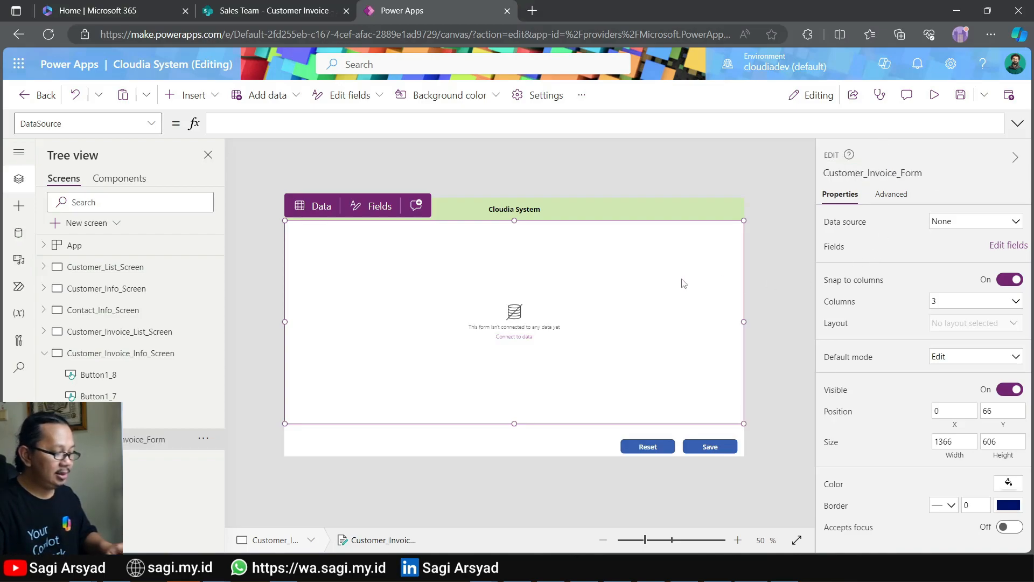
Connect Customer_Invoice_Form to the Customer Invoice data source and set it to 1 column with a Horizontal layout.
click(967, 230)
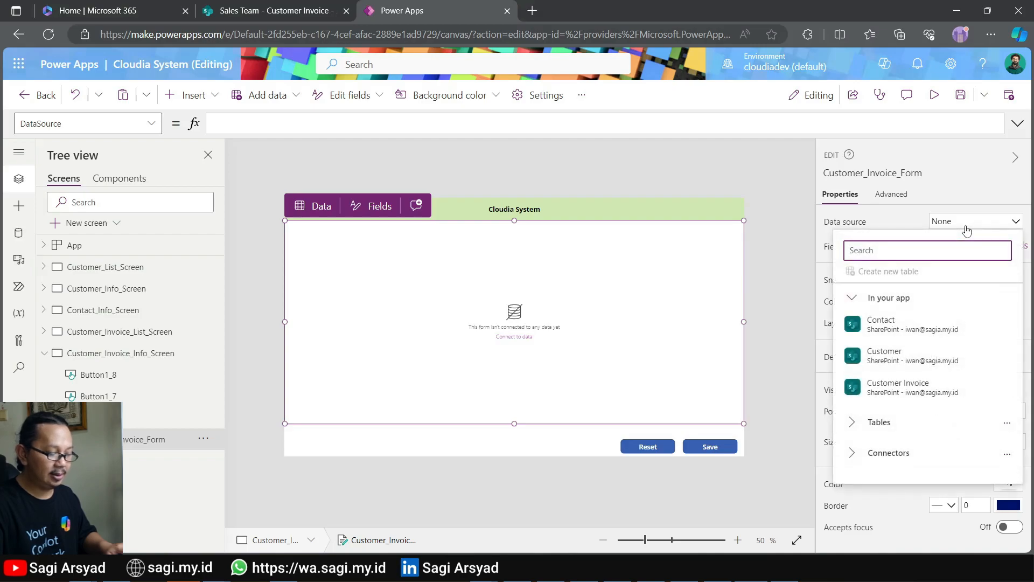
click(900, 387)
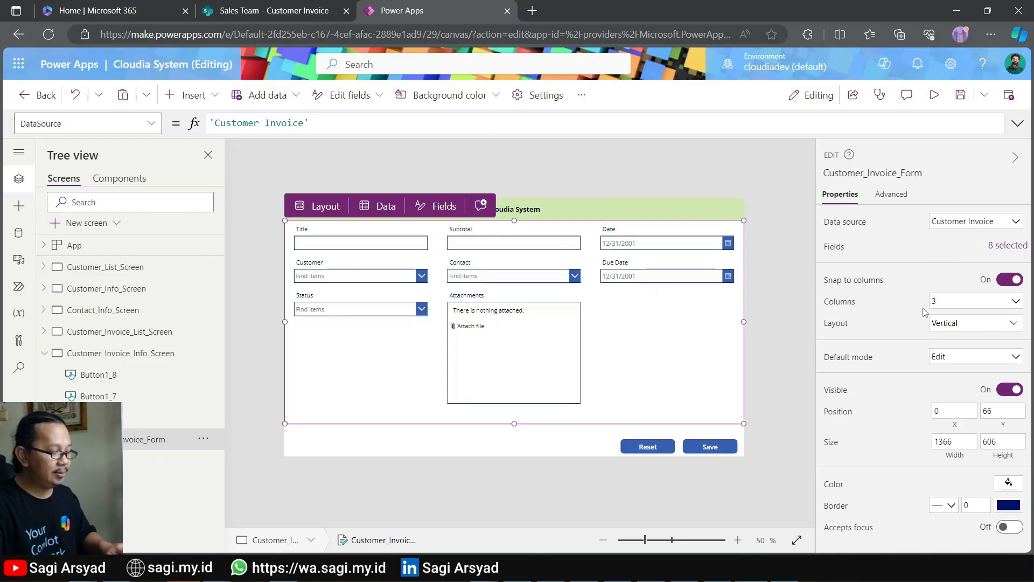
click(965, 311)
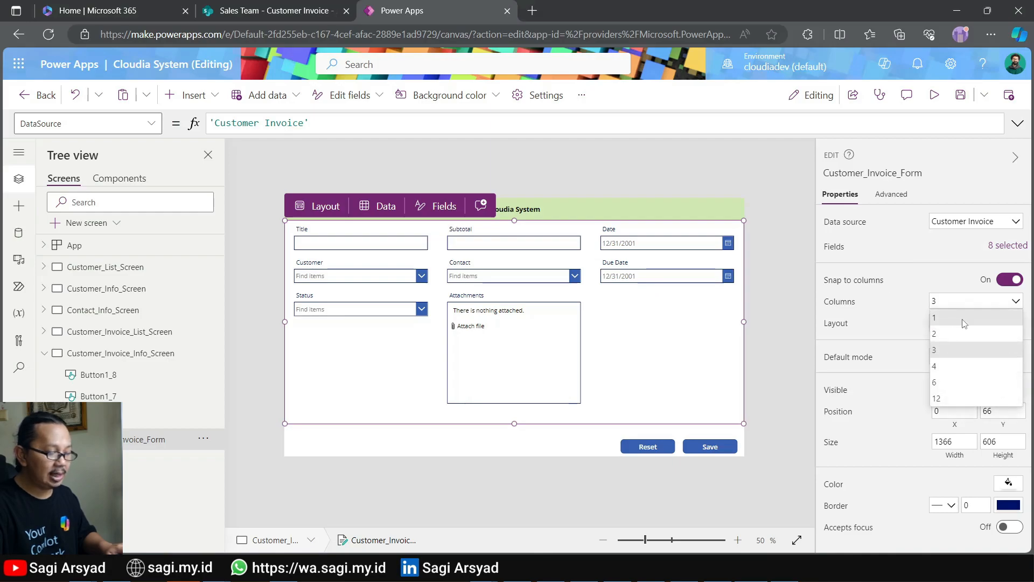
click(964, 320)
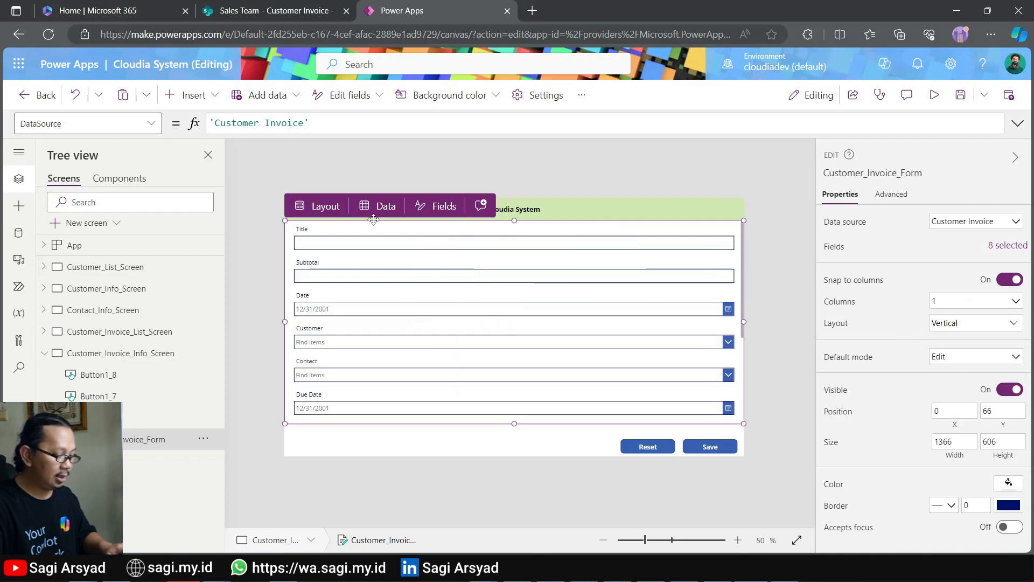
click(997, 325)
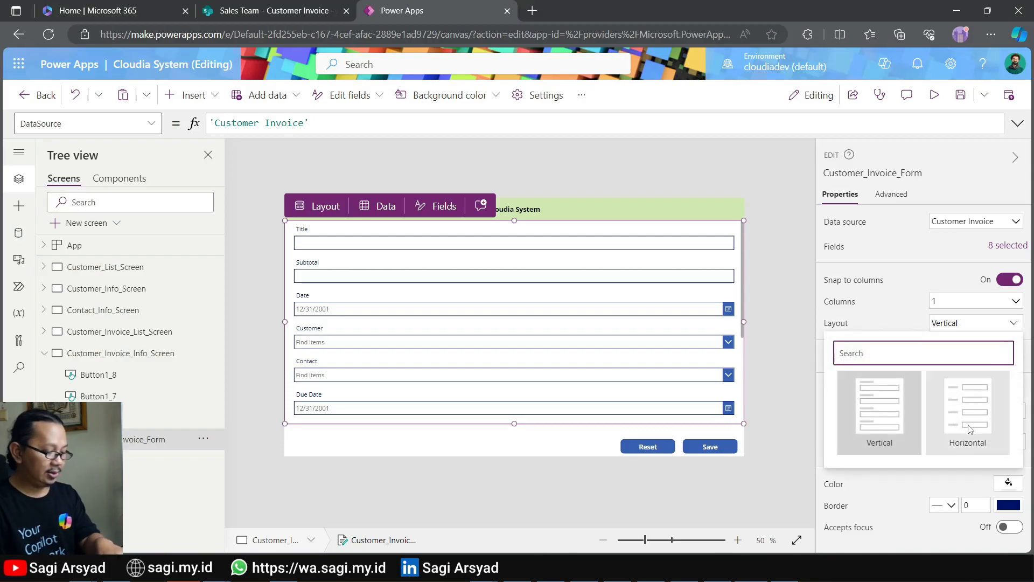
click(1002, 449)
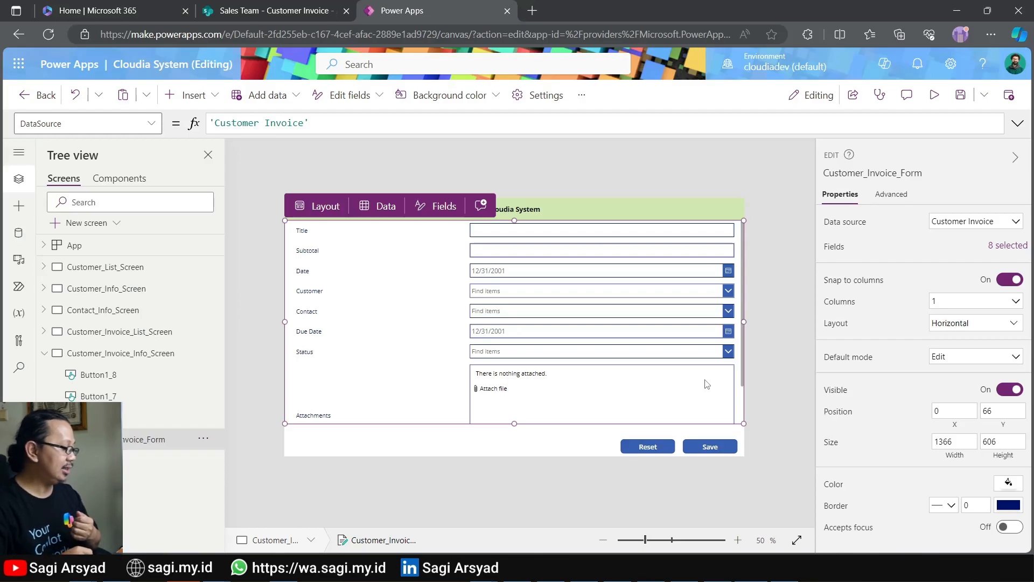
Make the add icon's OnSelect formula on Customer_Invoice_List_Screen navigate to Customer_Invoice_Info_Screen.
click(155, 336)
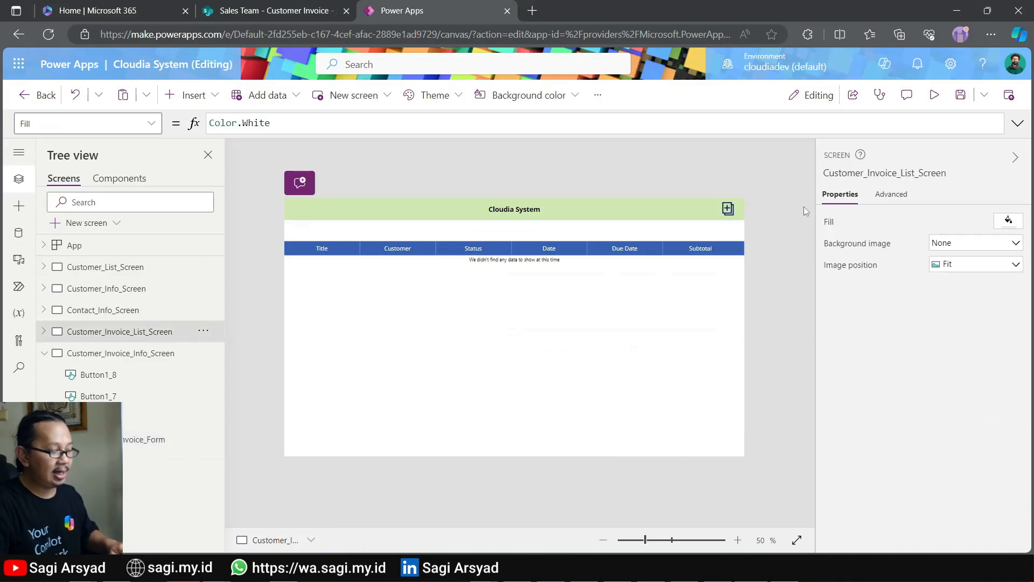
click(727, 210)
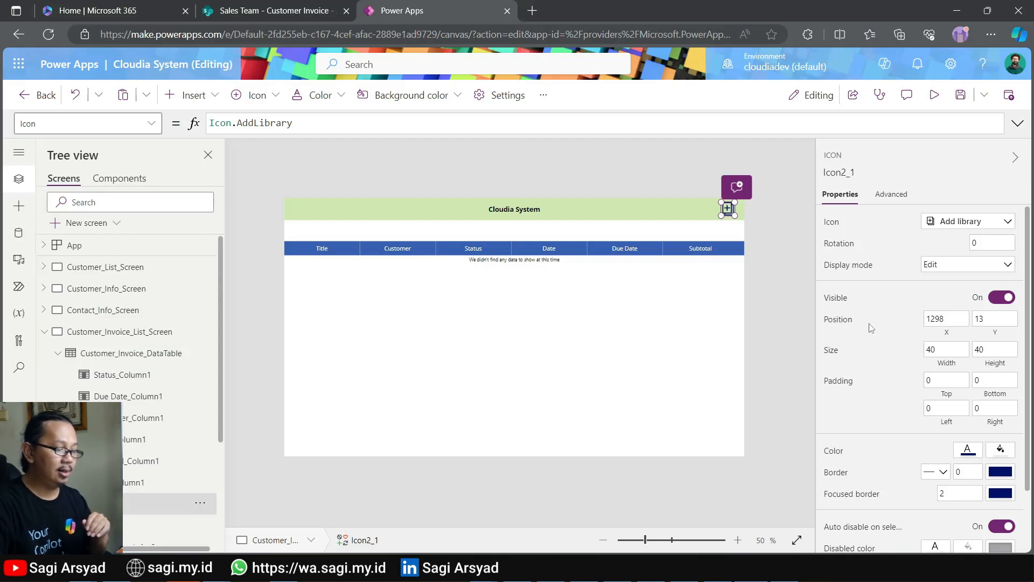
click(152, 124)
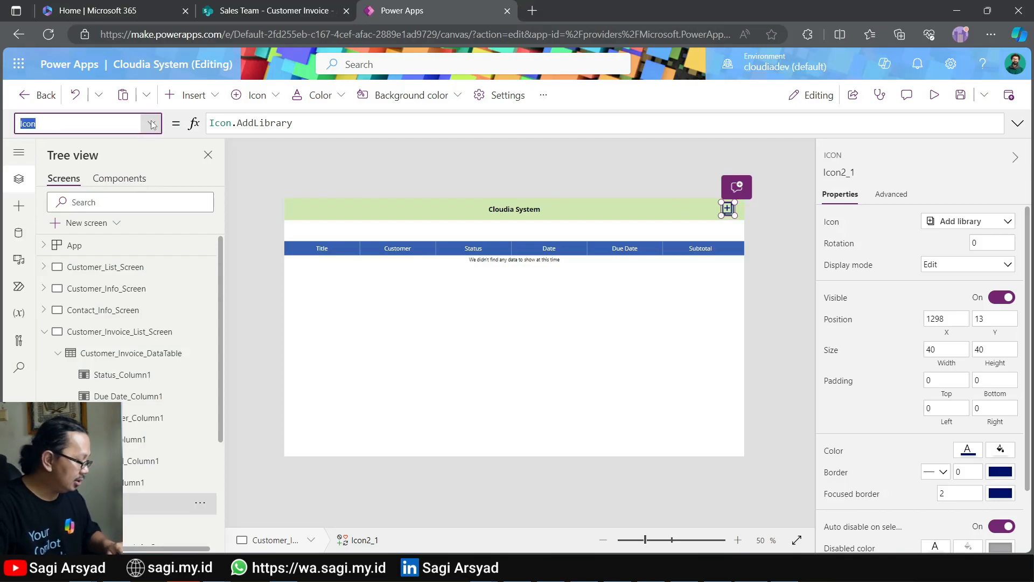
scroll(127, 313, down, 1)
scroll(128, 313, down, 3)
scroll(128, 313, up, 2)
click(50, 257)
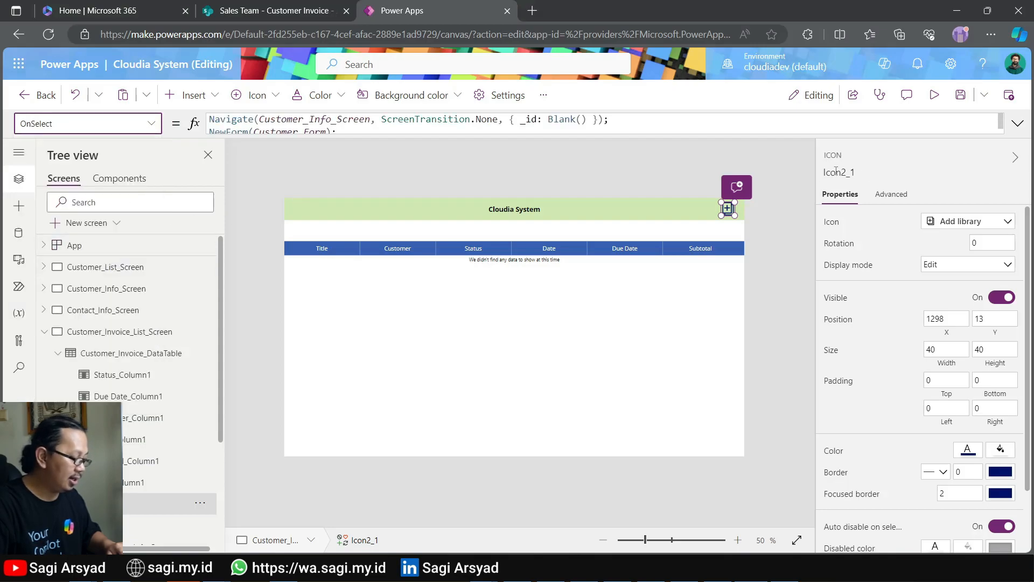
click(1016, 123)
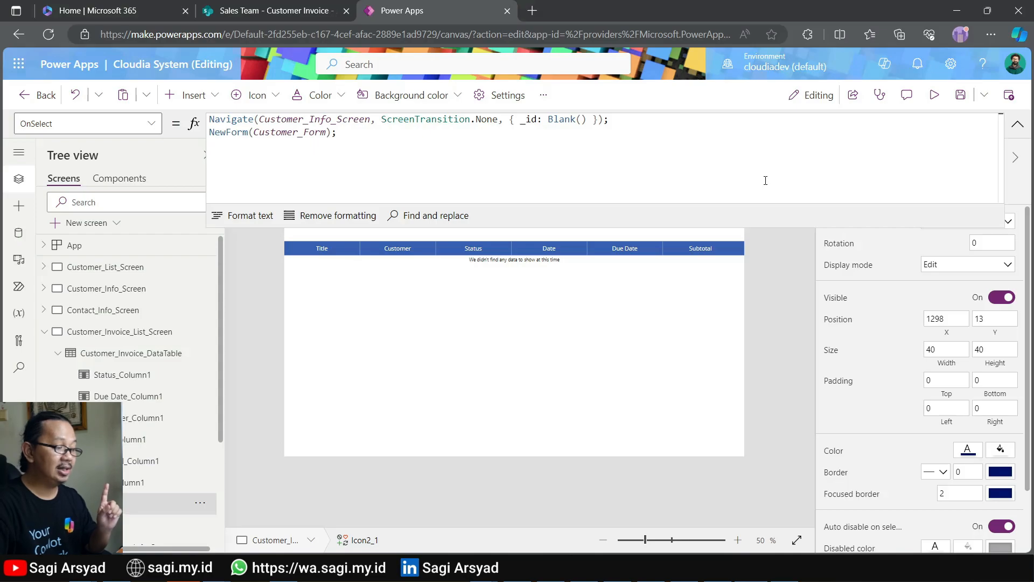
double_click(300, 119)
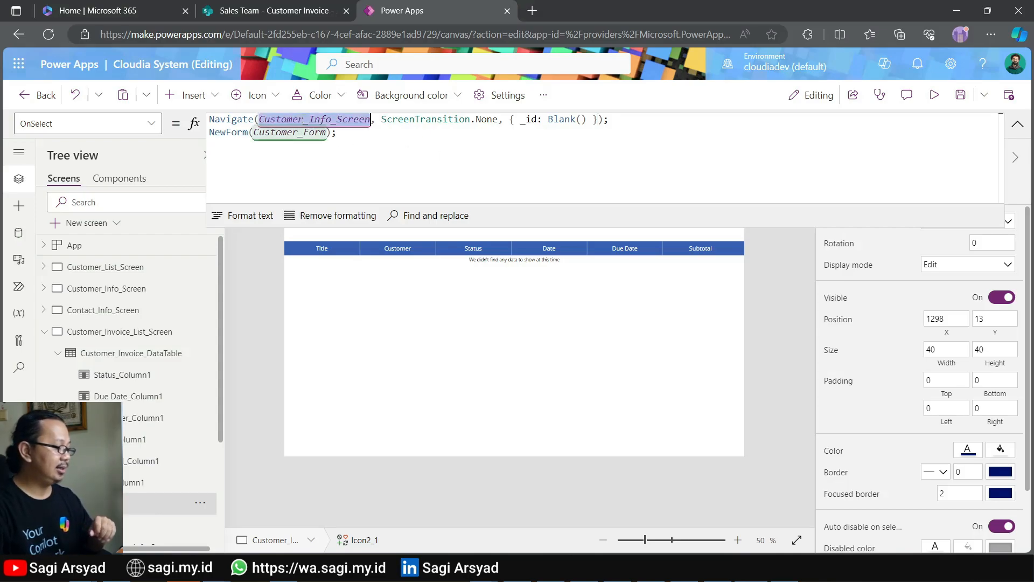
text(Customer)
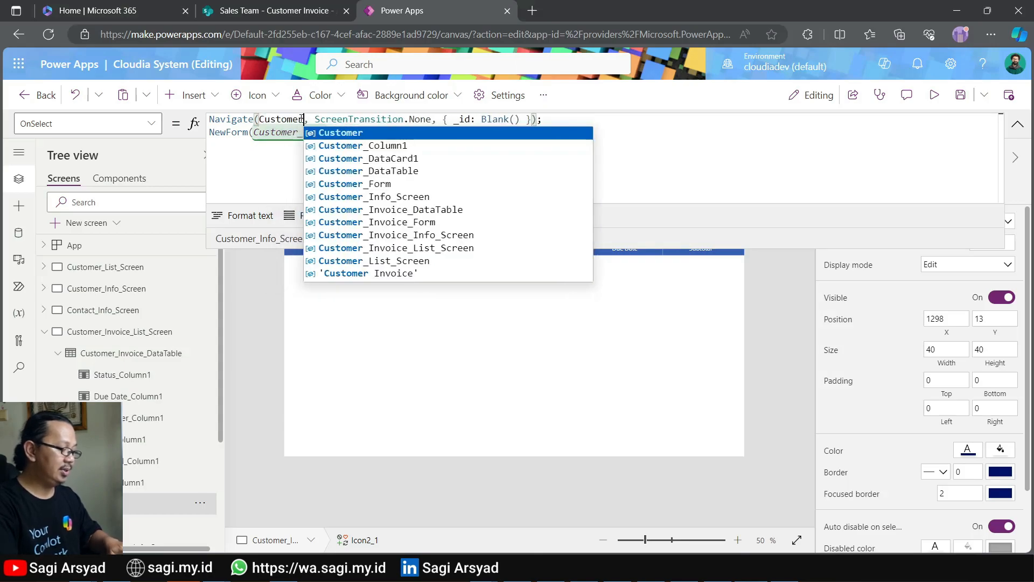
key(Down)
key(Down)
key(Down)
key(Down)
key(Down)
key(Down)
key(Down)
key(Down)
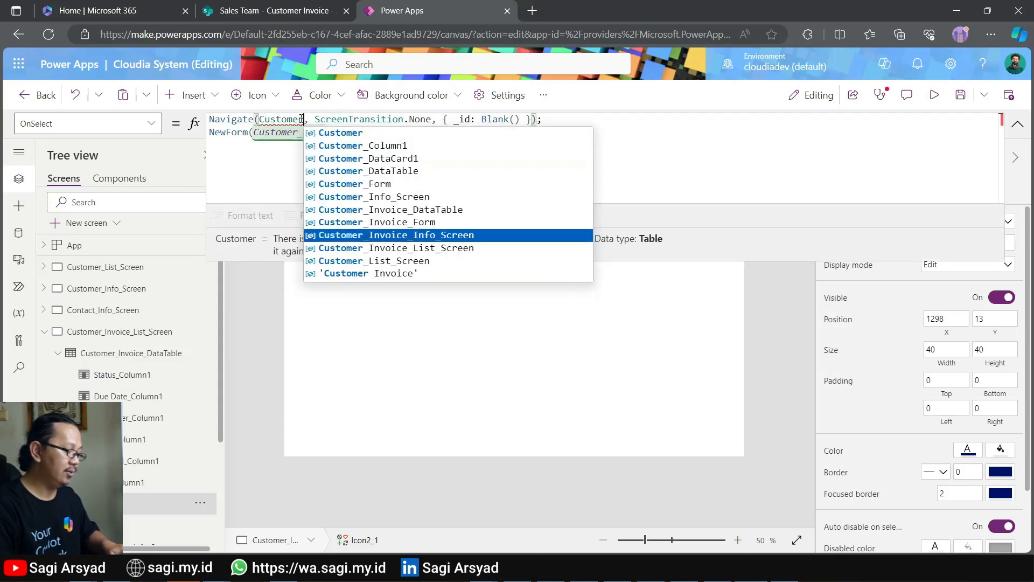
key(Tab)
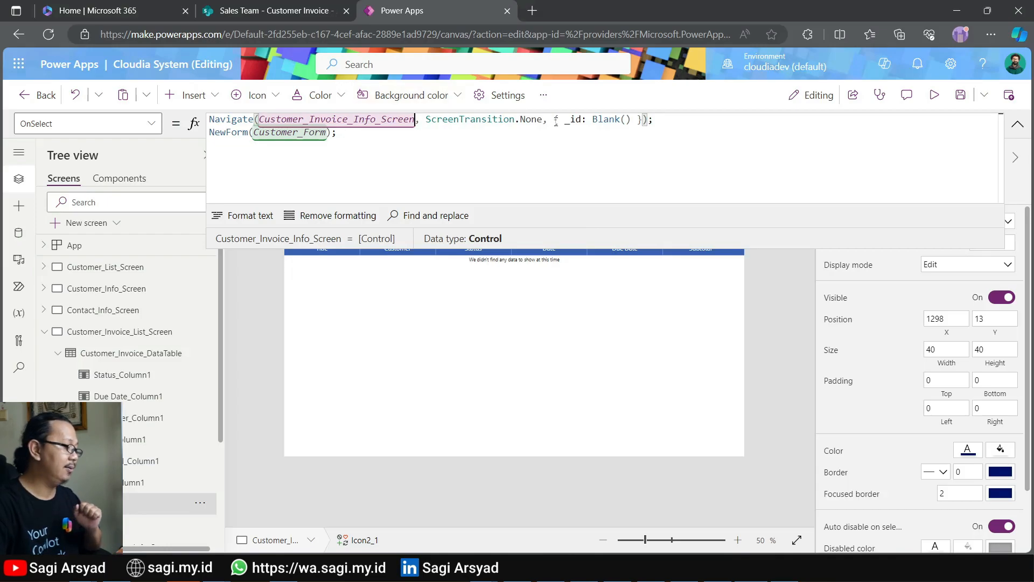
Point the NewForm call in the add icon's OnSelect formula to Customer_Invoice_Form.
double_click(312, 133)
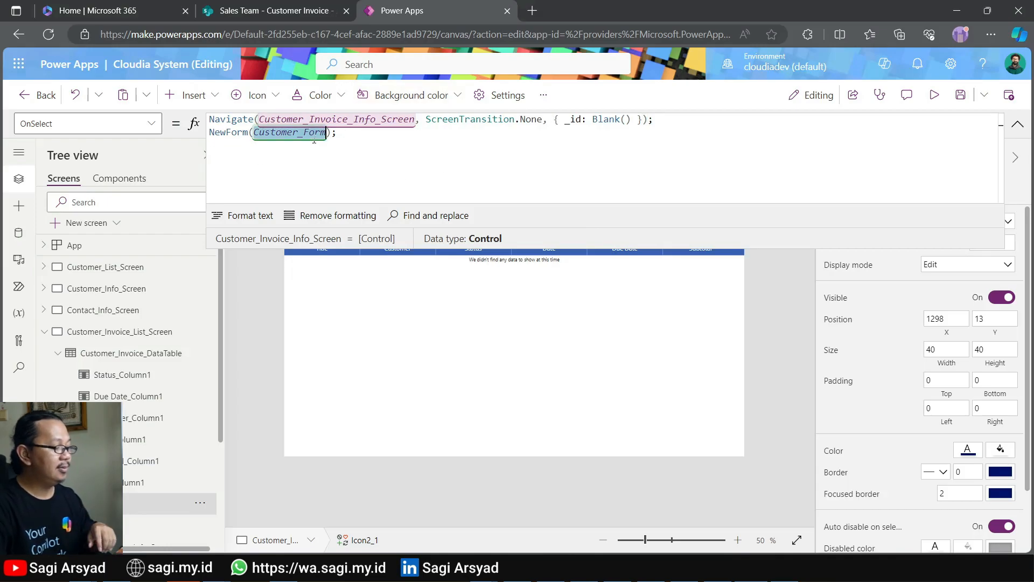
text(Customer)
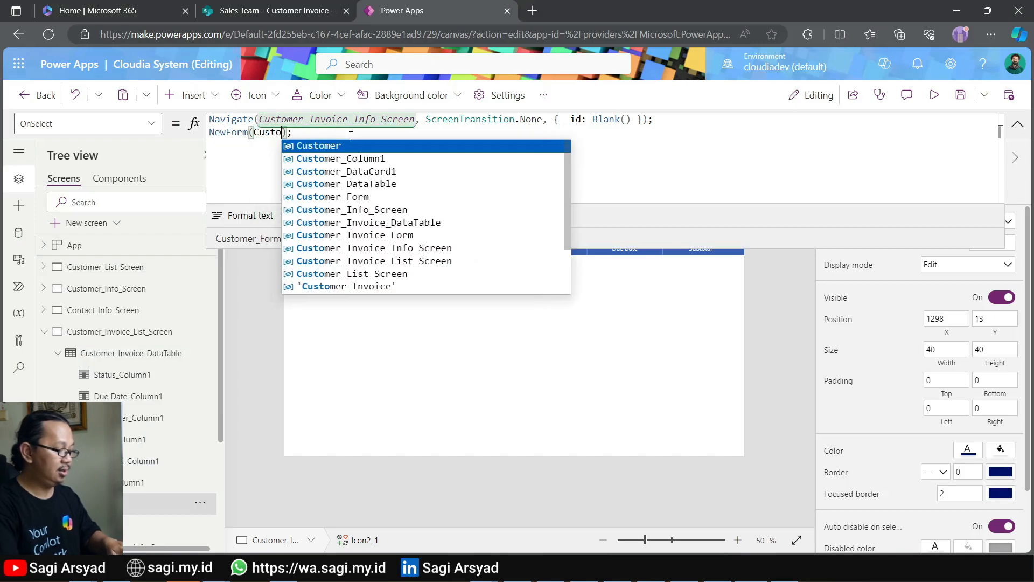
key(Down)
key(Down)
key(Down)
key(Down)
key(Down)
key(Down)
key(Down)
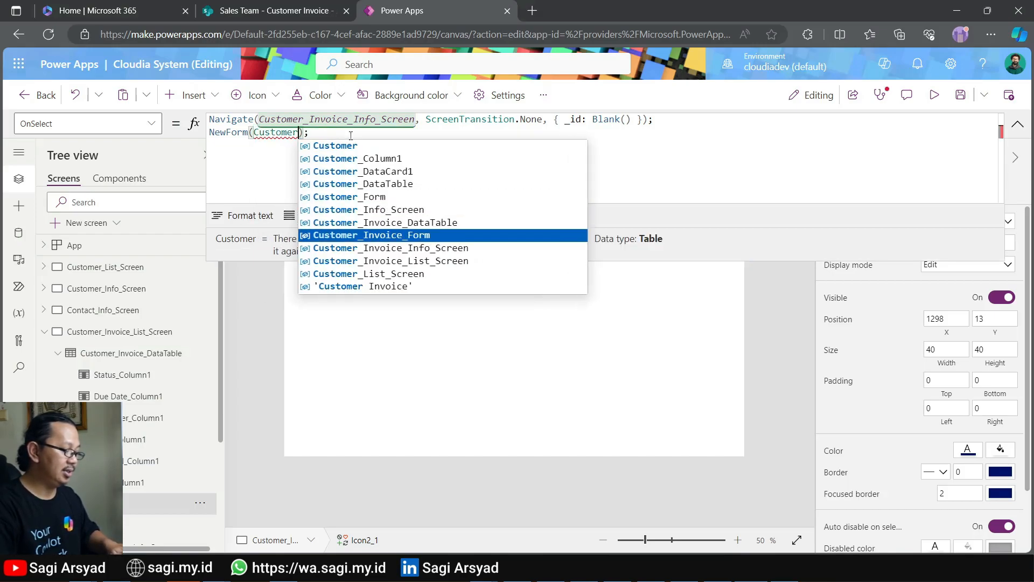
key(Tab)
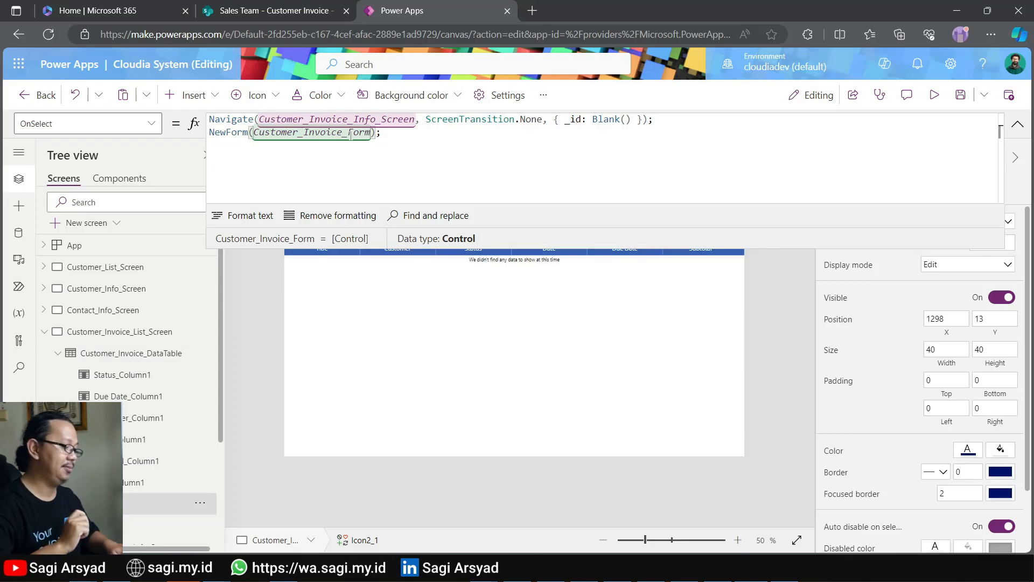
Preview the app and test moving from the invoice list to a new invoice form and back.
click(940, 101)
click(940, 101)
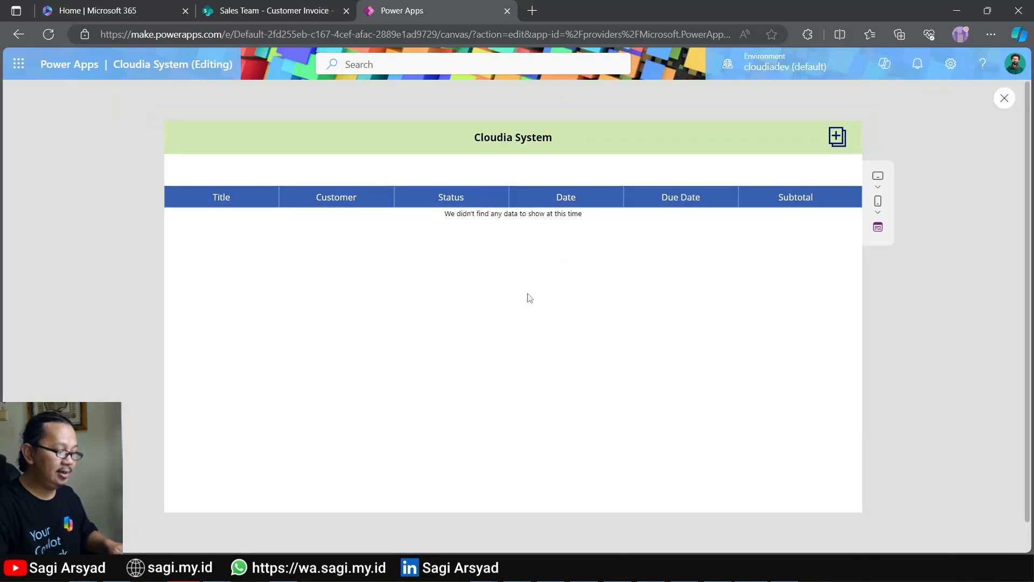
click(836, 137)
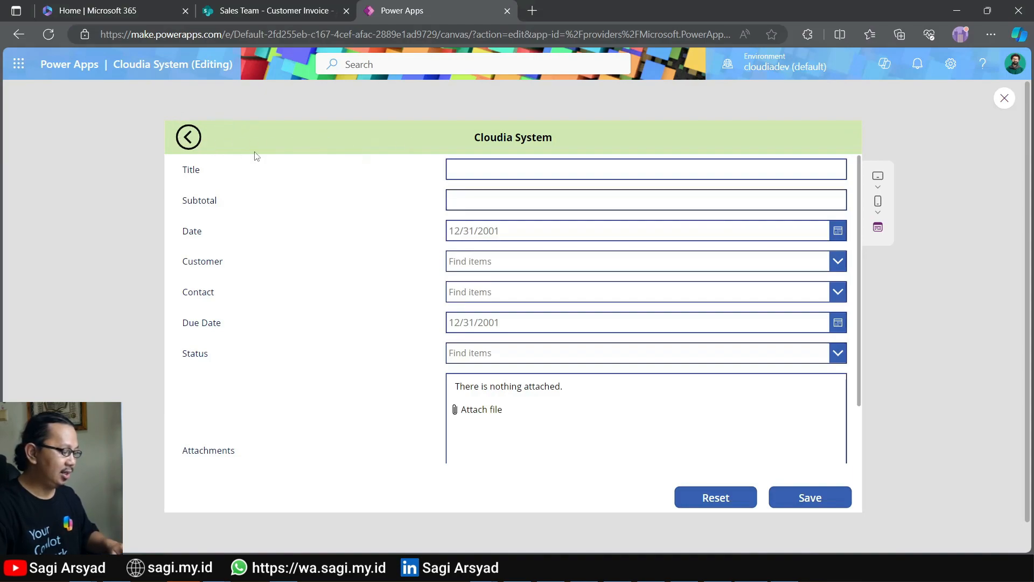
click(188, 138)
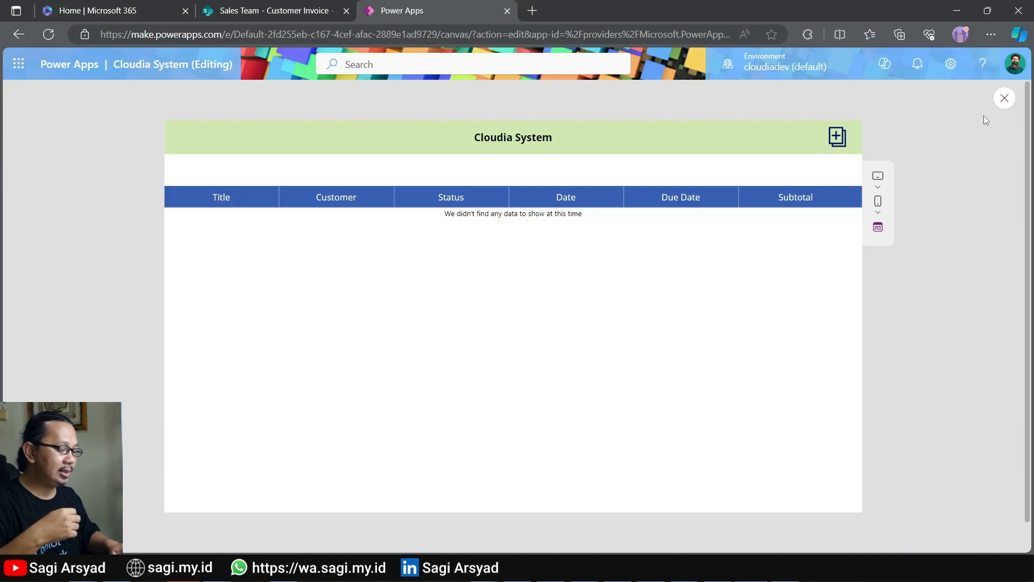
click(845, 140)
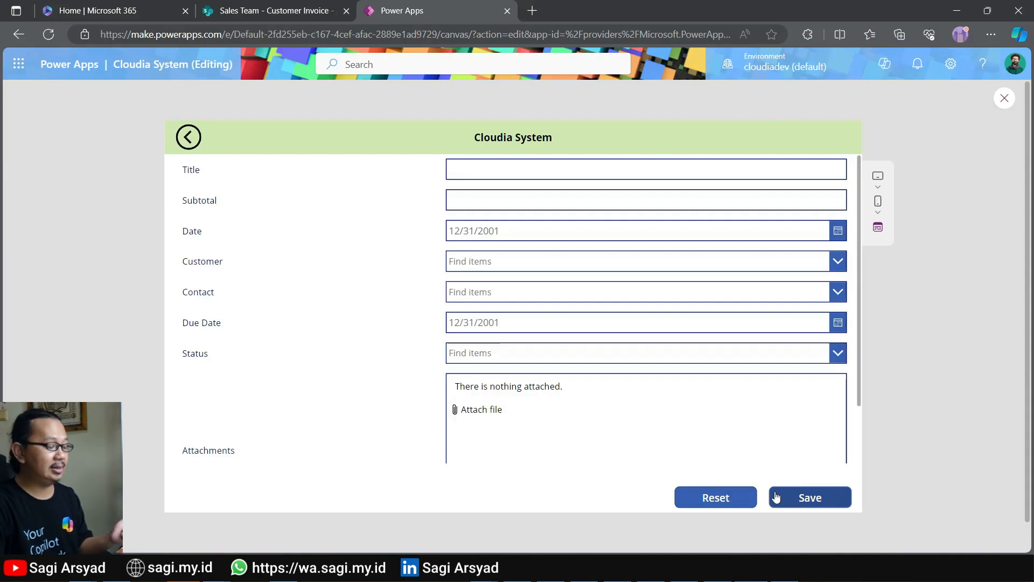
click(1004, 98)
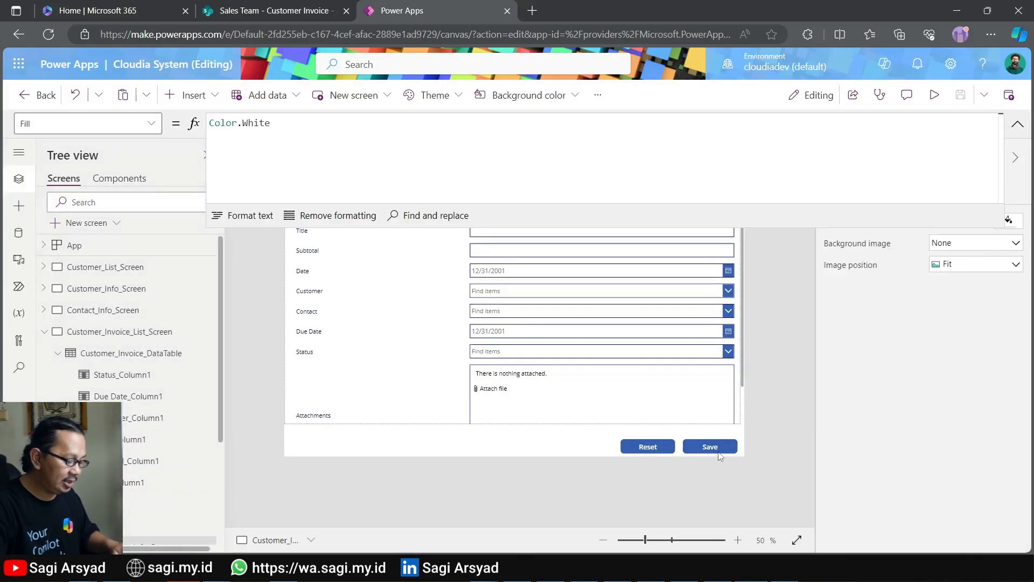
Make the Save button's OnSelect formula on Customer_Invoice_Info_Screen submit Customer_Invoice_Form.
click(717, 448)
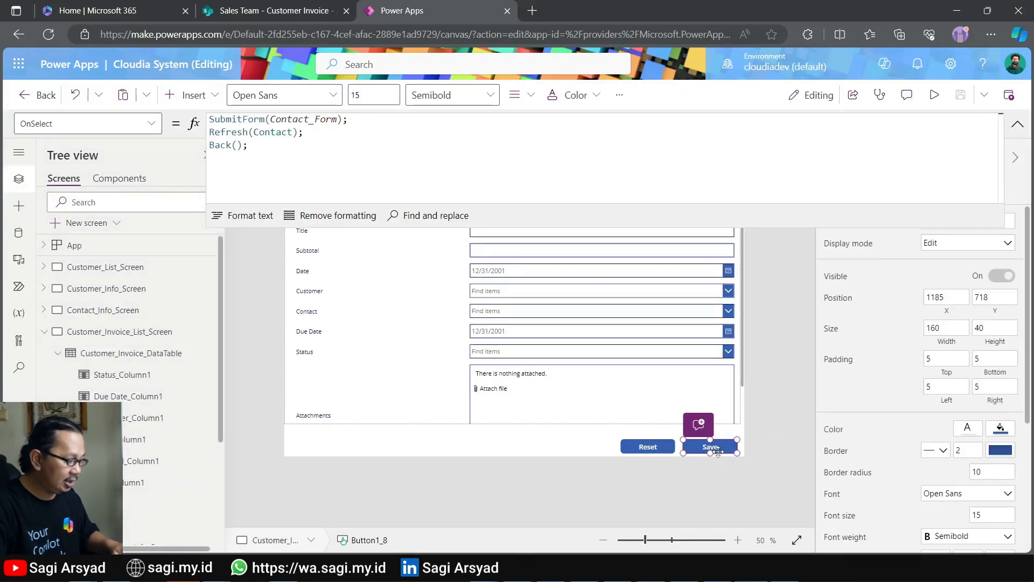
double_click(299, 123)
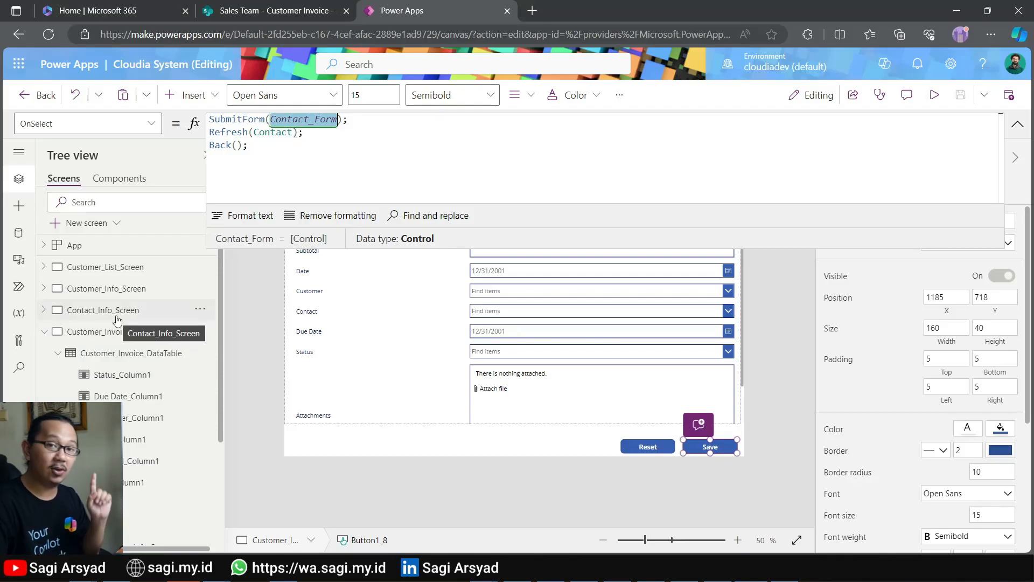
scroll(121, 382, down, 1)
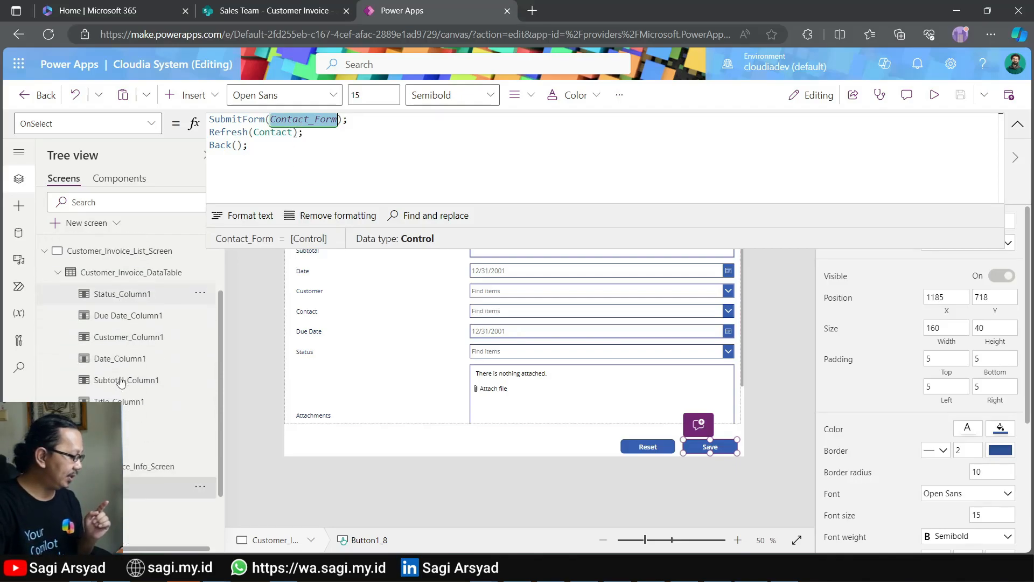
scroll(121, 381, down, 2)
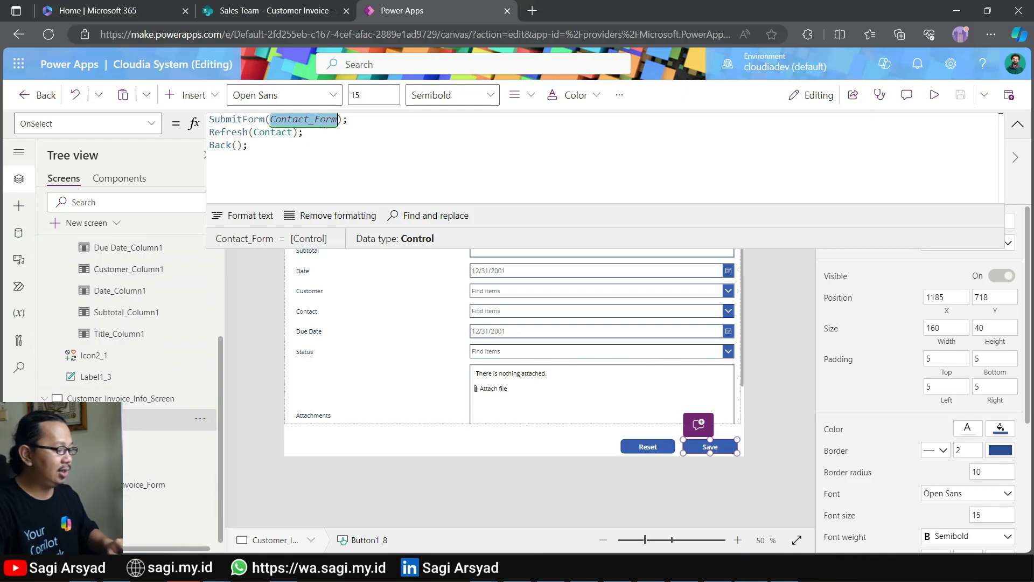
text(Custo)
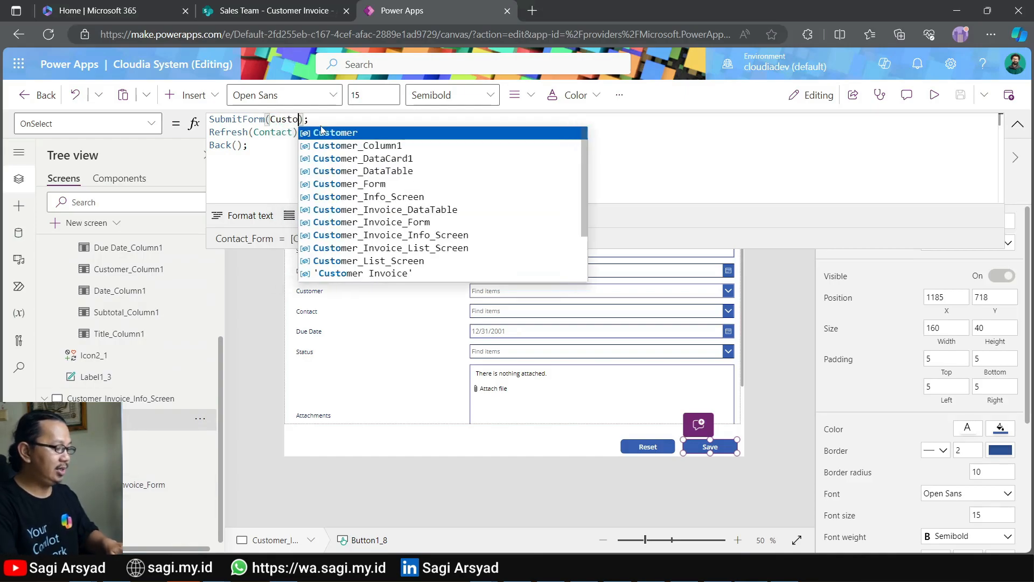
text(mer)
key(Down)
key(Down)
key(Down)
key(Down)
key(Down)
key(Down)
key(Down)
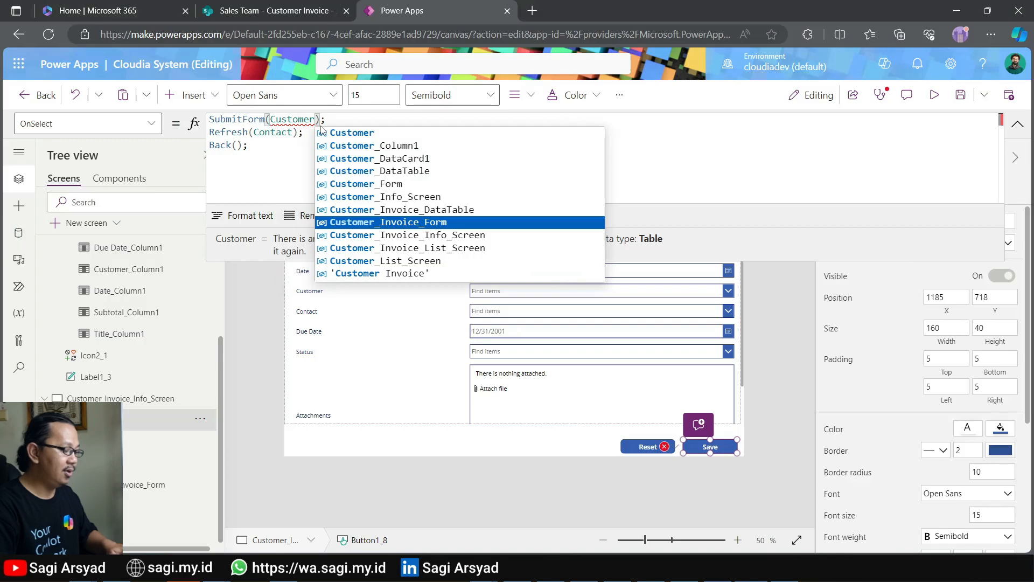
key(Tab)
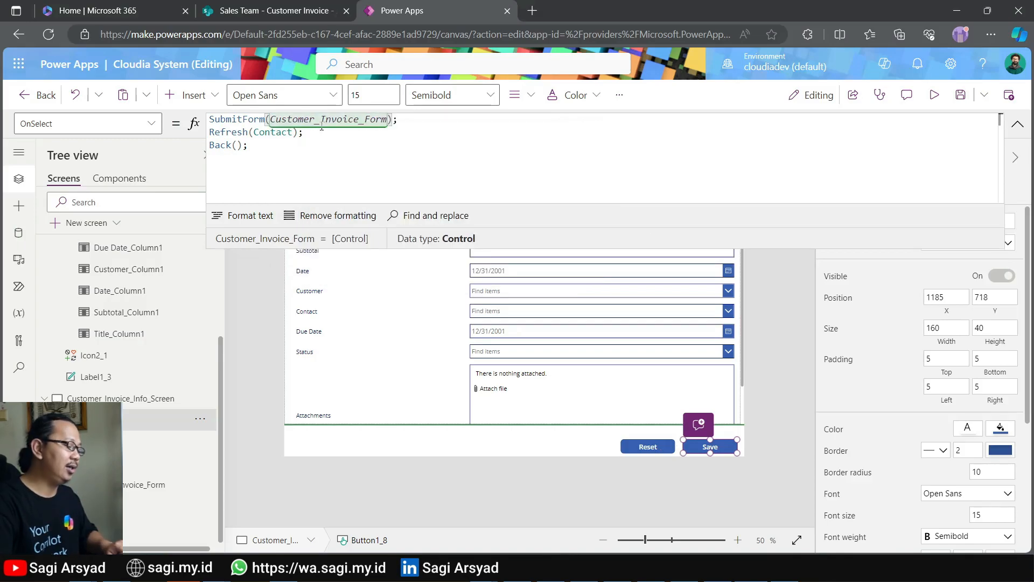
Change the Refresh call in the Save button's OnSelect formula to the 'Customer Invoice' data source.
double_click(273, 132)
key(BackSpace)
text(Customer I)
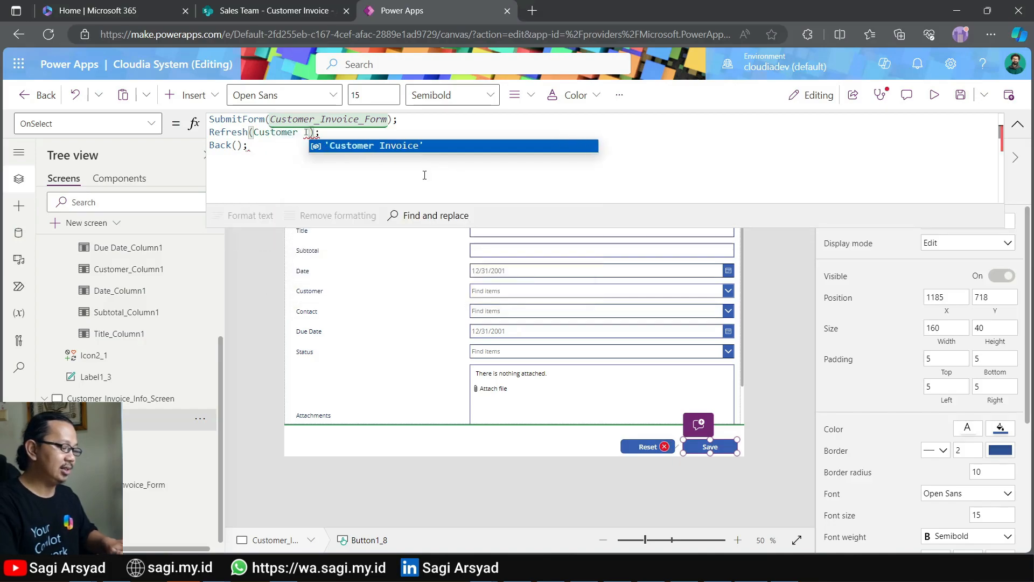
key(Tab)
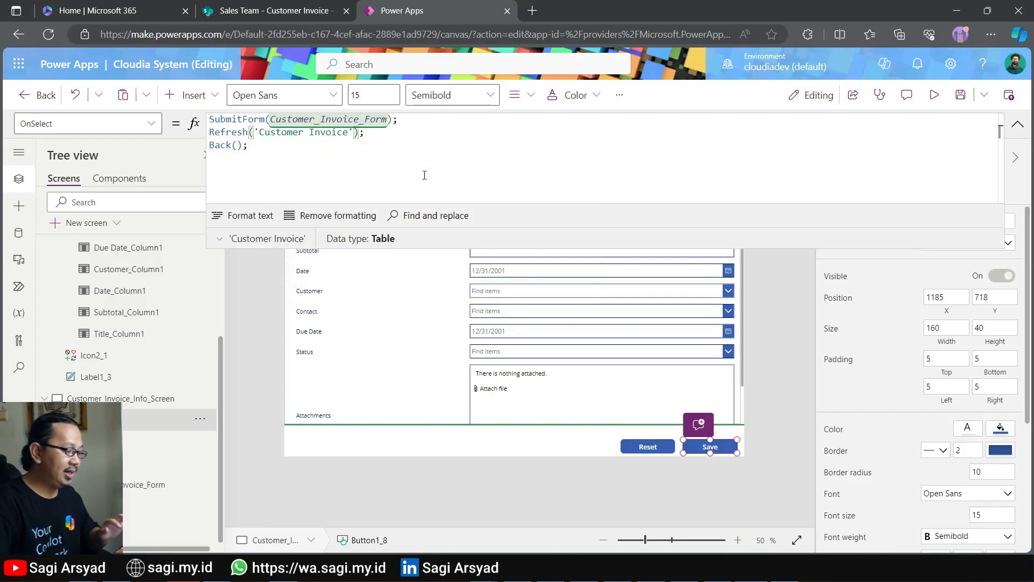
click(500, 179)
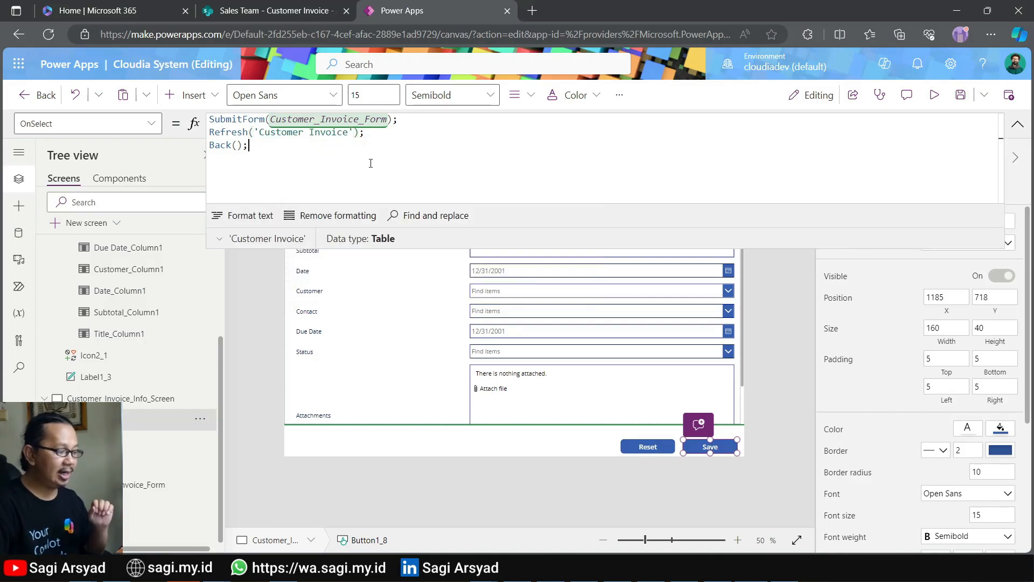
click(305, 133)
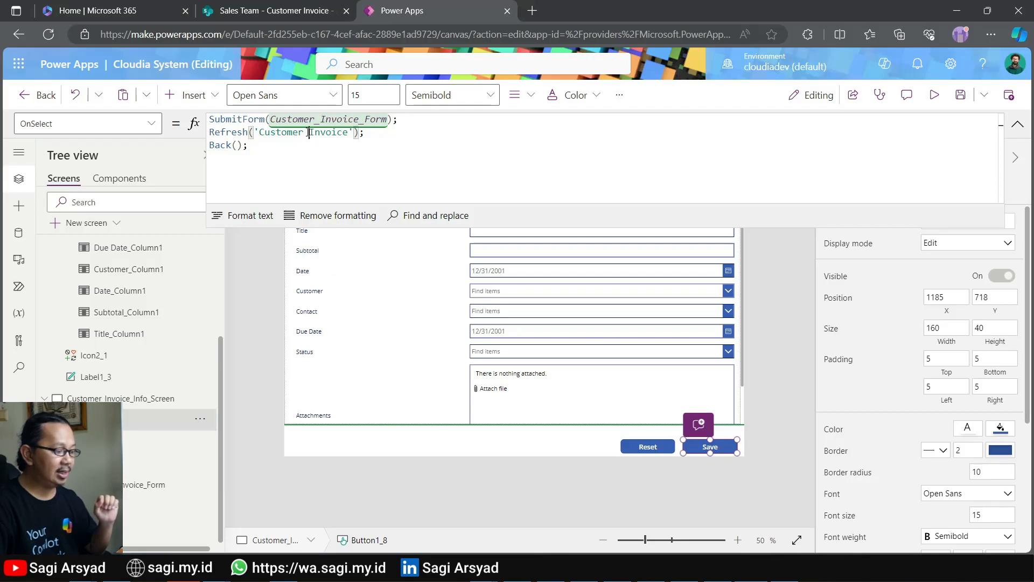
click(259, 132)
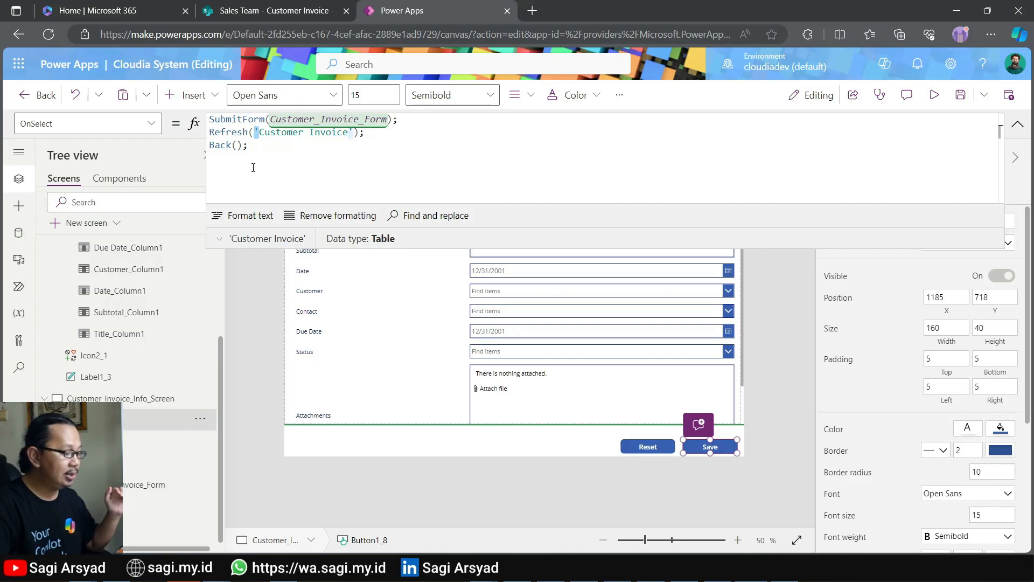
double_click(295, 122)
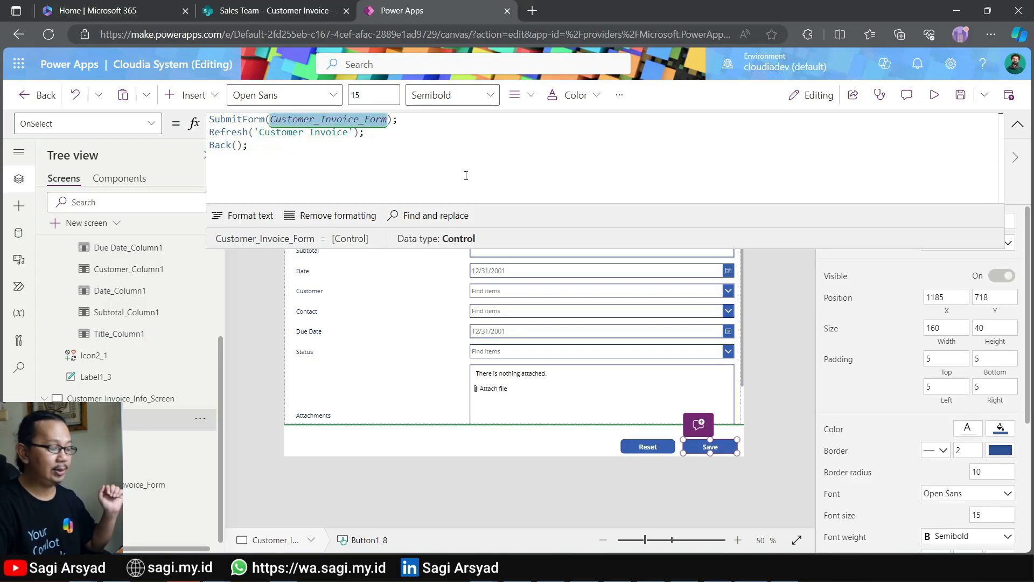
click(1016, 124)
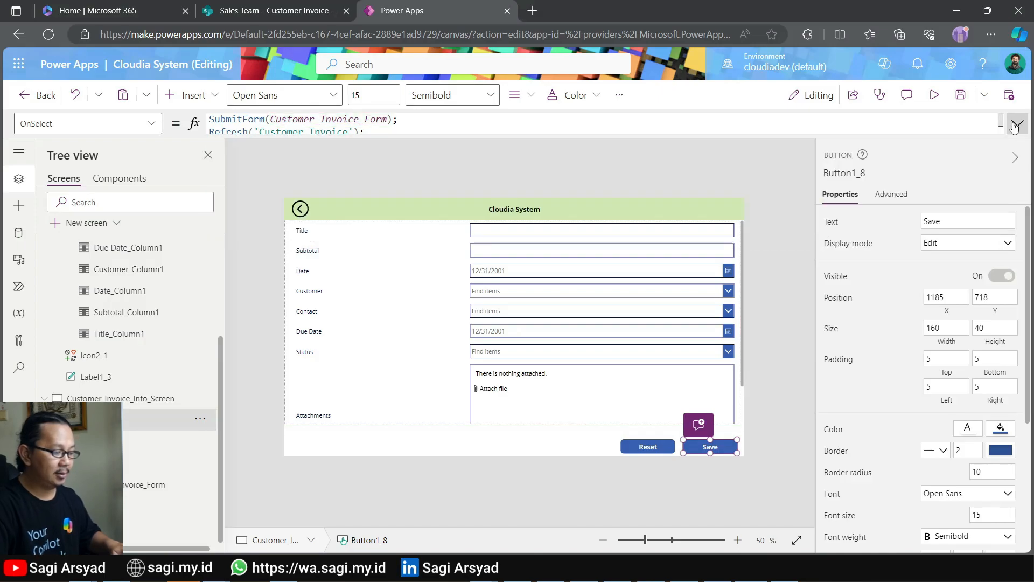
Open the OnSelect formula of the Reset button on Customer_Invoice_Info_Screen for editing.
click(639, 445)
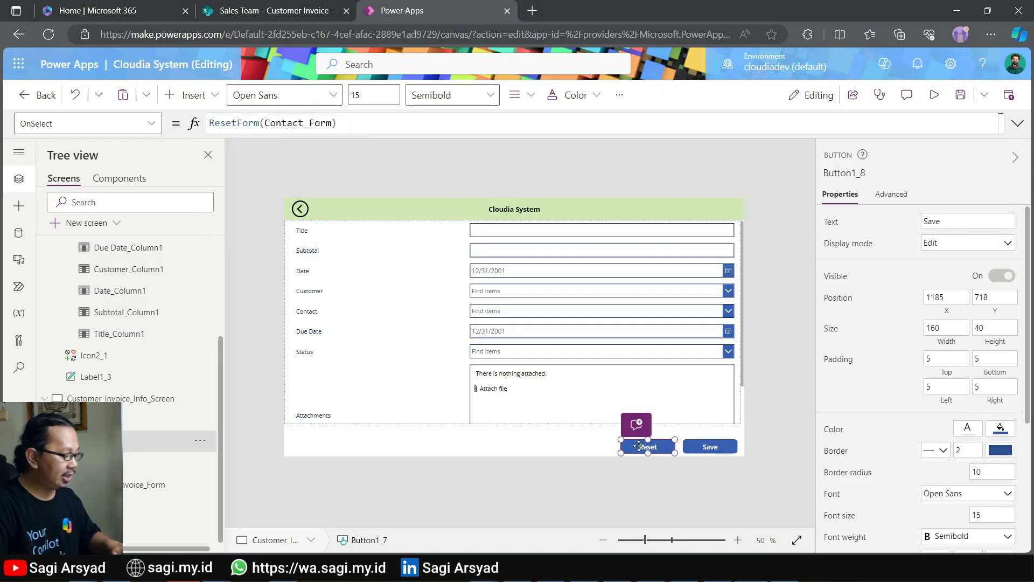
click(343, 124)
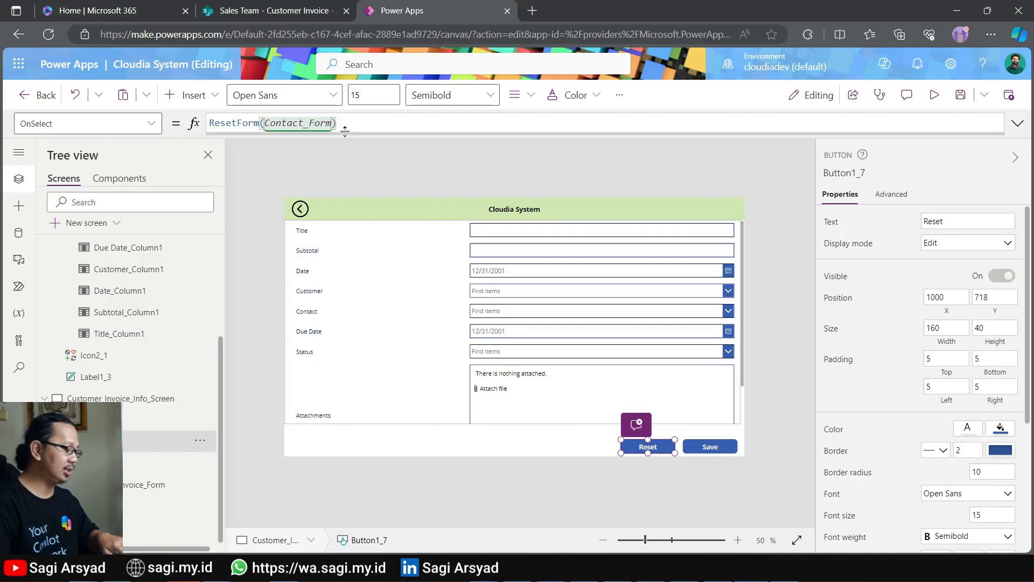
Change the Reset button's OnSelect formula to ResetForm(Customer_Invoice_Form).
text(C)
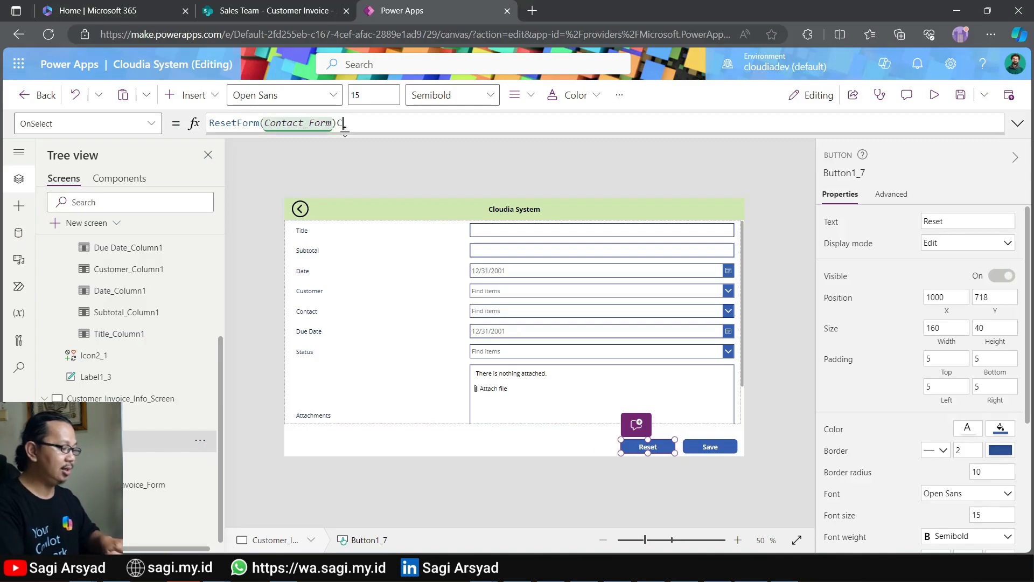
key(BackSpace)
double_click(310, 123)
text(Customer)
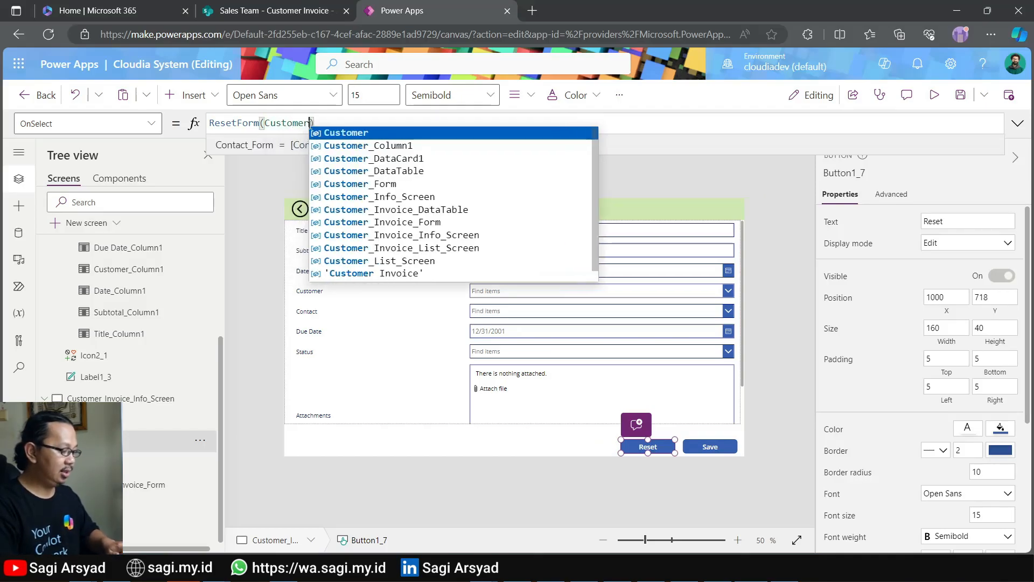
key(Down)
key(Down)
key(Down)
key(Down)
key(Down)
key(Down)
key(Down)
key(Down)
key(Up)
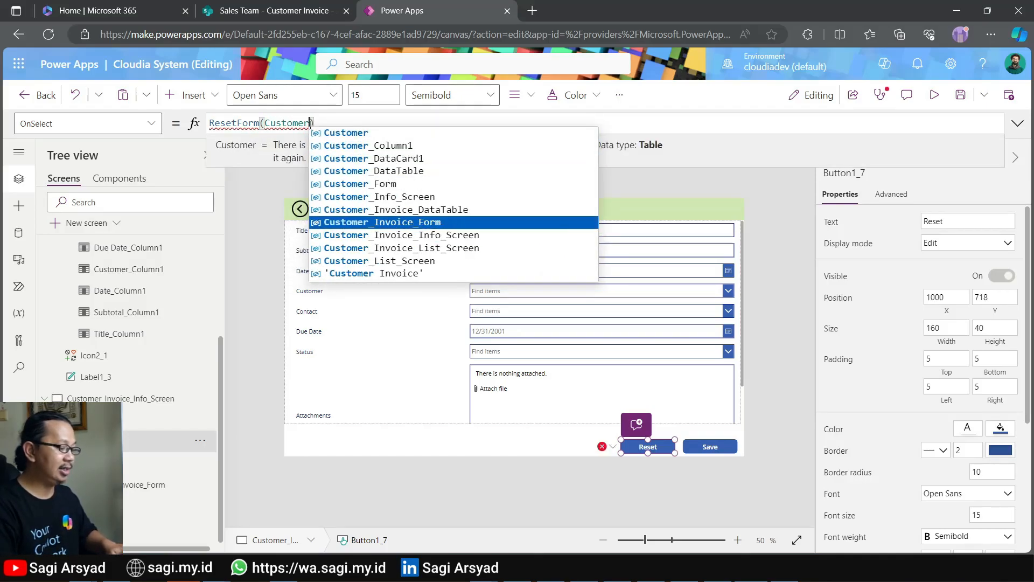
key(Tab)
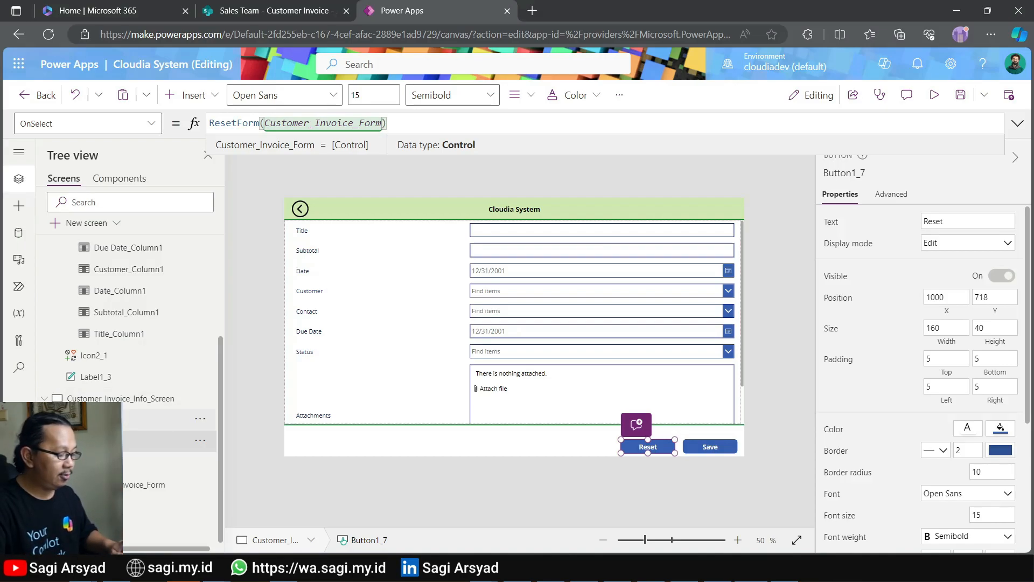
Set the hidden Edit Customer button's OnSelect formula to EditForm(Customer_Invoice_Form); and save the app.
click(162, 419)
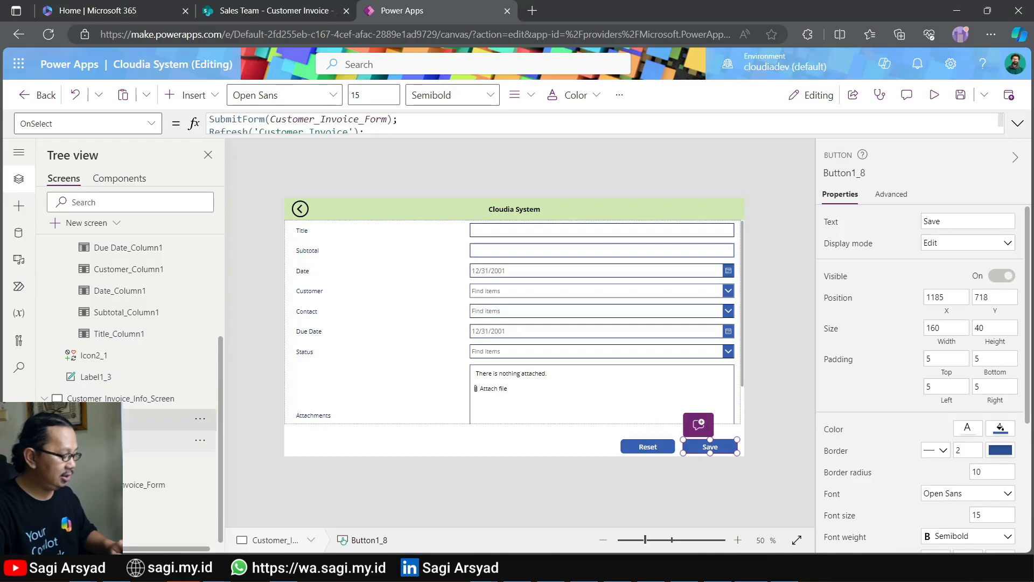
click(162, 462)
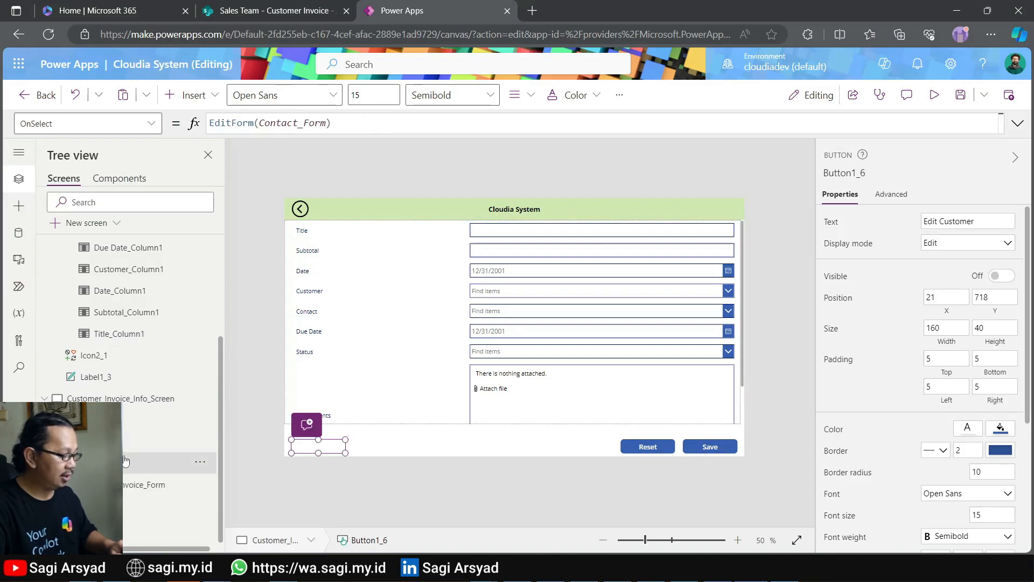
double_click(287, 124)
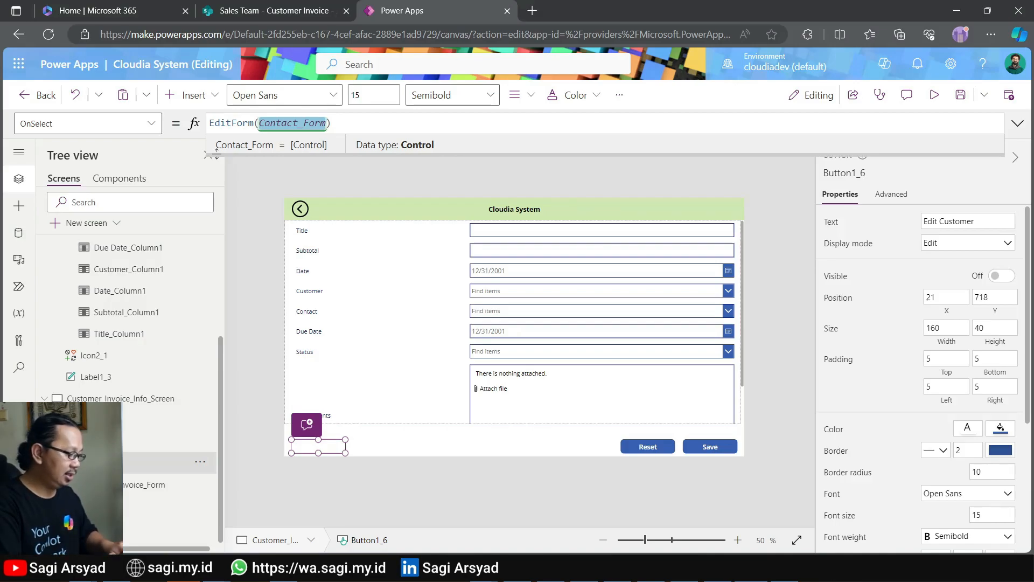
key(BackSpace)
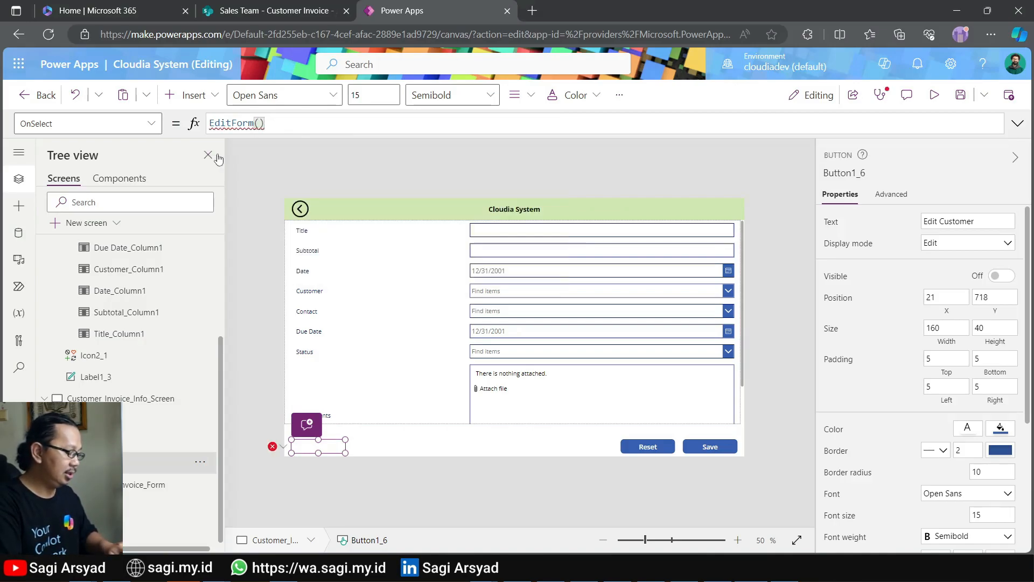
text(Customer)
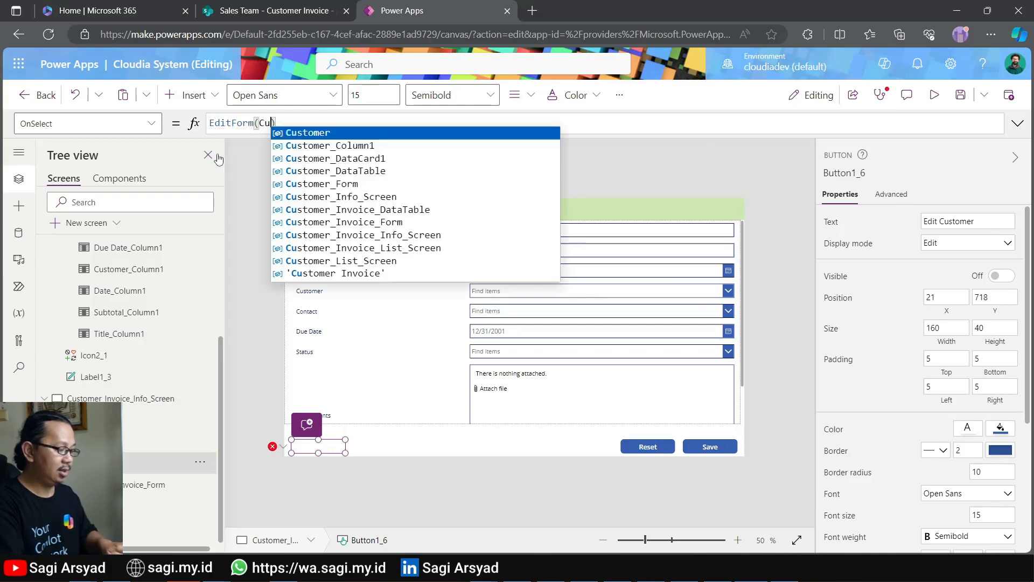
text(_In)
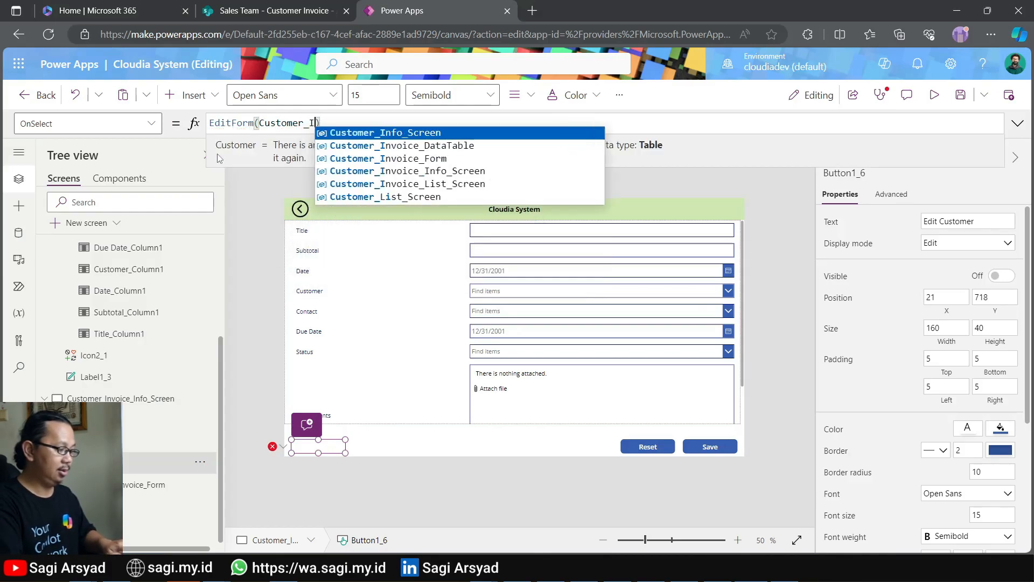
key(Down)
key(Down)
key(Down)
key(Down)
key(Up)
key(Up)
key(Tab)
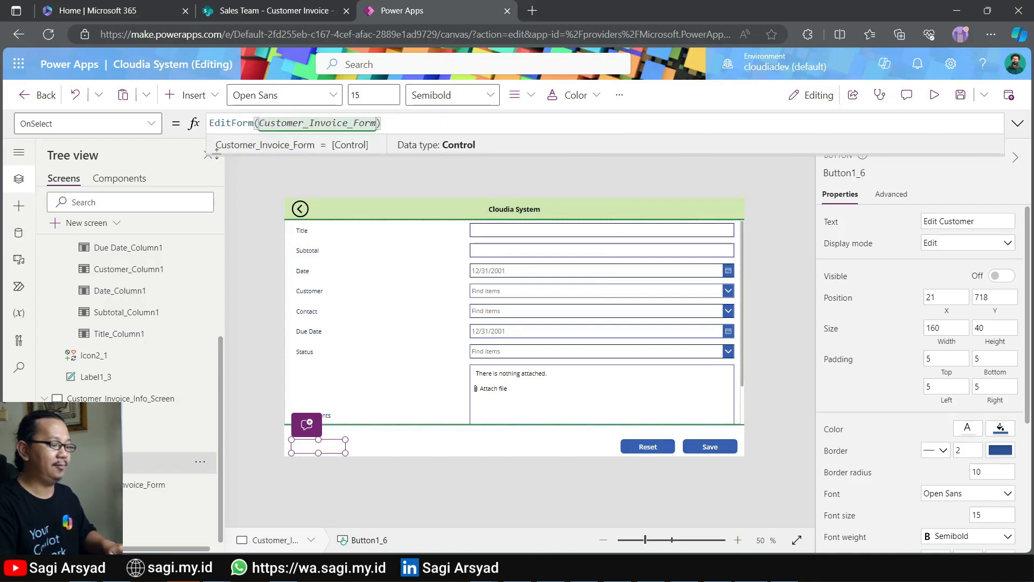
key(End)
text(;)
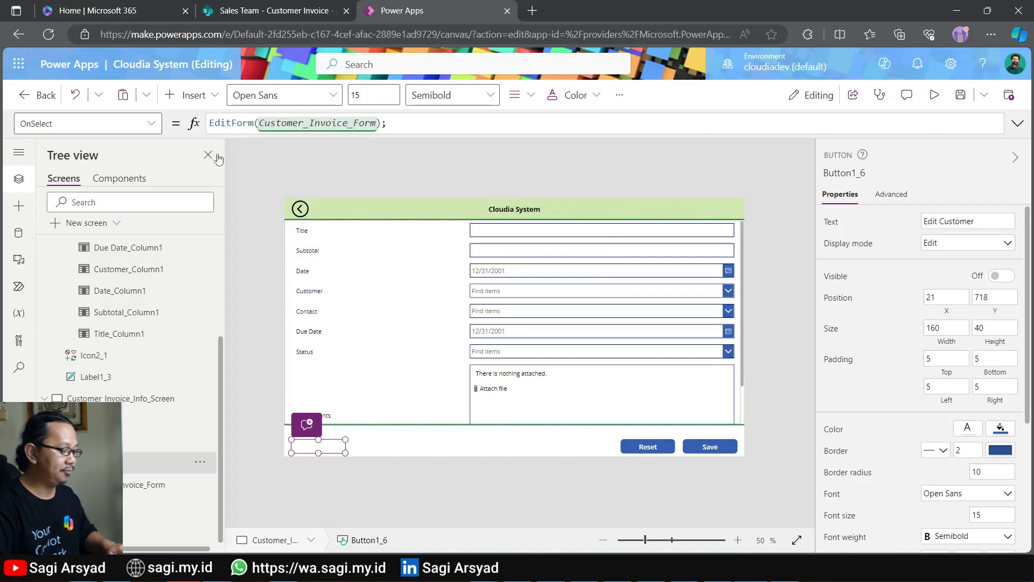
key(ctrl+s)
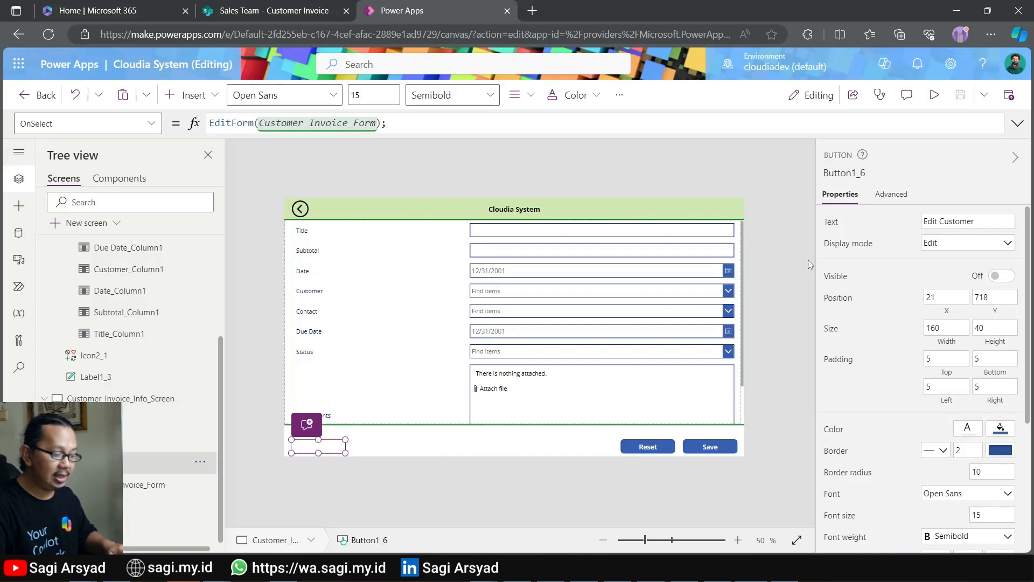
Make the Edit Customer button's Visible formula reference the invoice form: Customer_Invoice_Form.DisplayMode = DisplayMode.View.
click(836, 277)
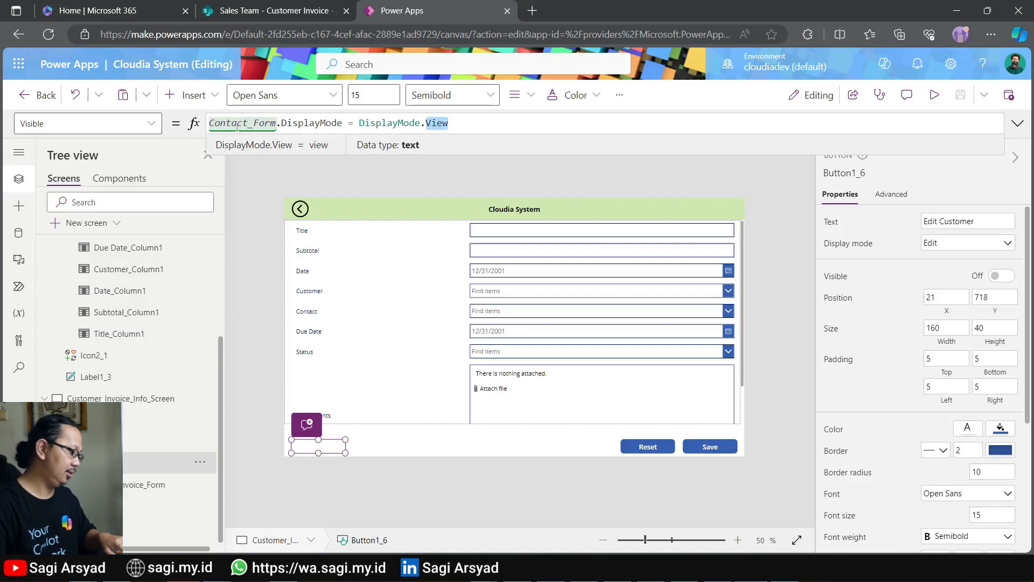
double_click(238, 125)
text(C)
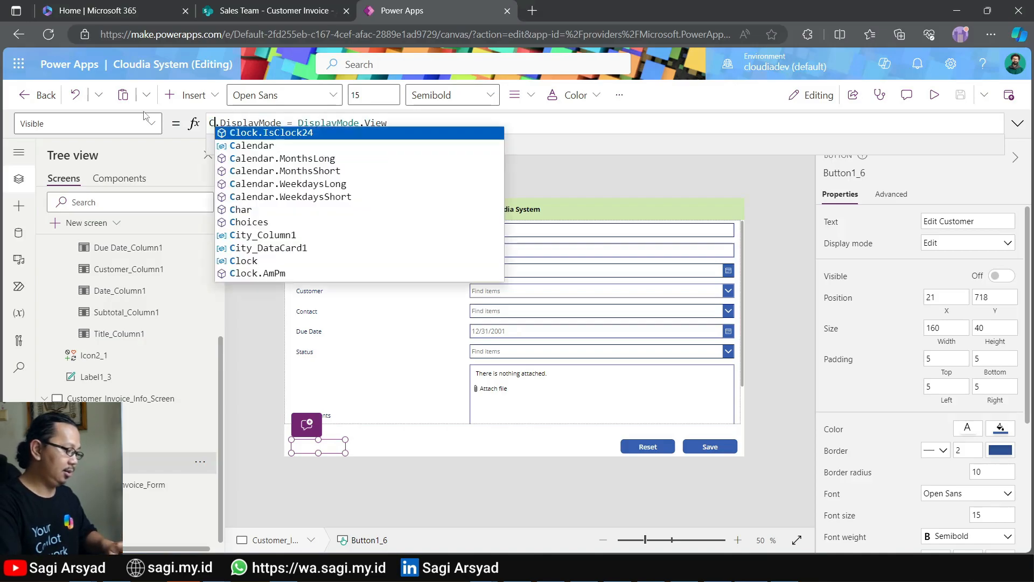
text(o)
key(BackSpace)
text(us)
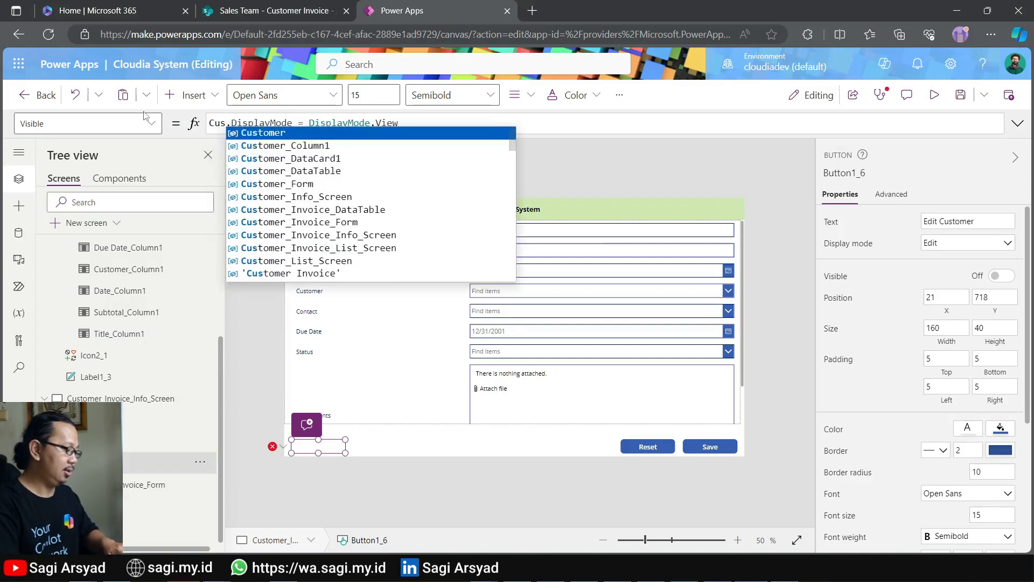
key(Down)
key(Down)
key(Down)
key(Down)
key(Down)
key(Down)
key(Down)
key(Tab)
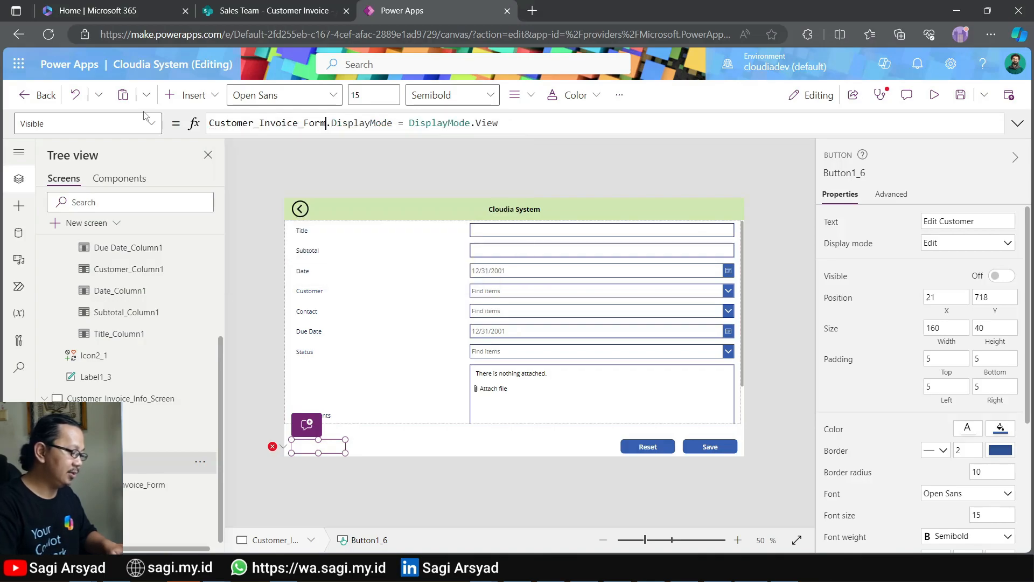
double_click(487, 124)
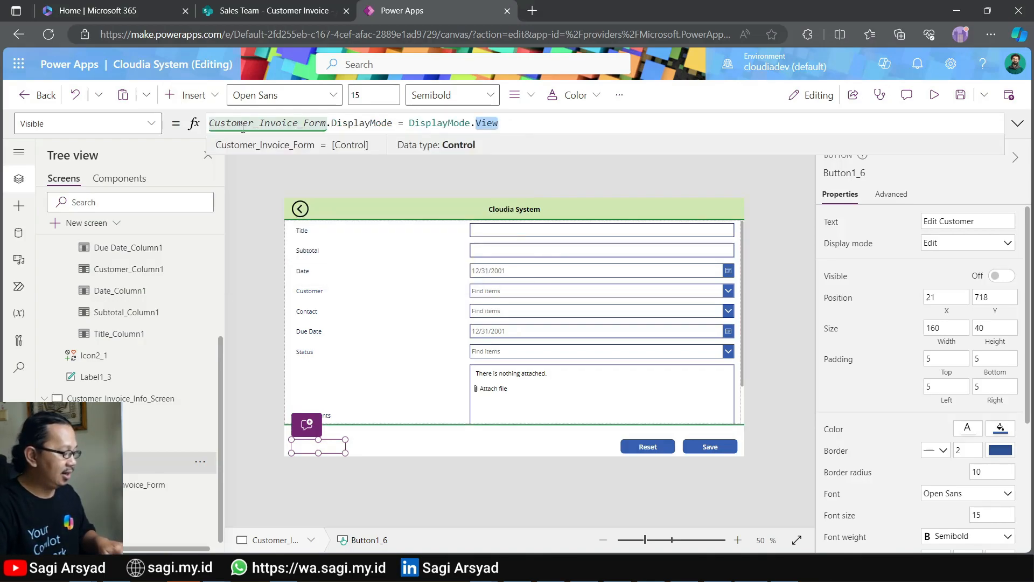
Copy the form name into the Visible formula of the Reset and Save buttons, giving Customer_Invoice_Form.DisplayMode = DisplayMode.Edit.
double_click(243, 123)
key(ctrl+c)
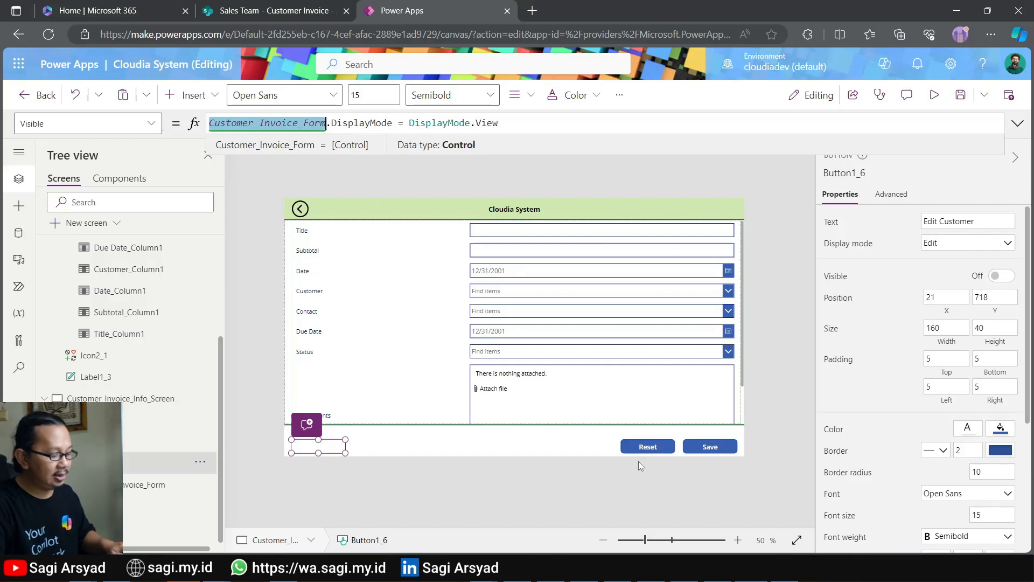
click(640, 451)
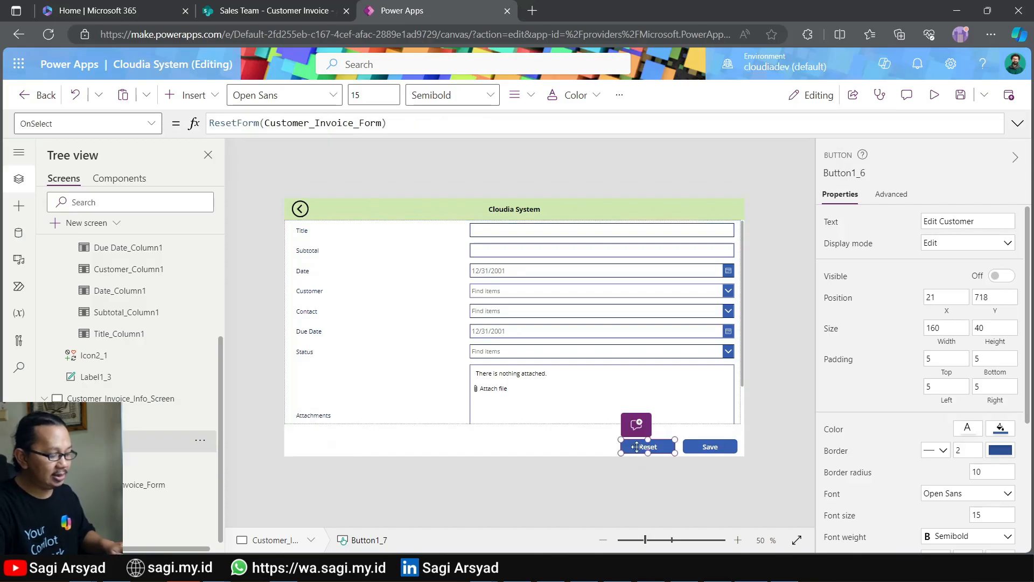
shift+click(710, 448)
click(839, 277)
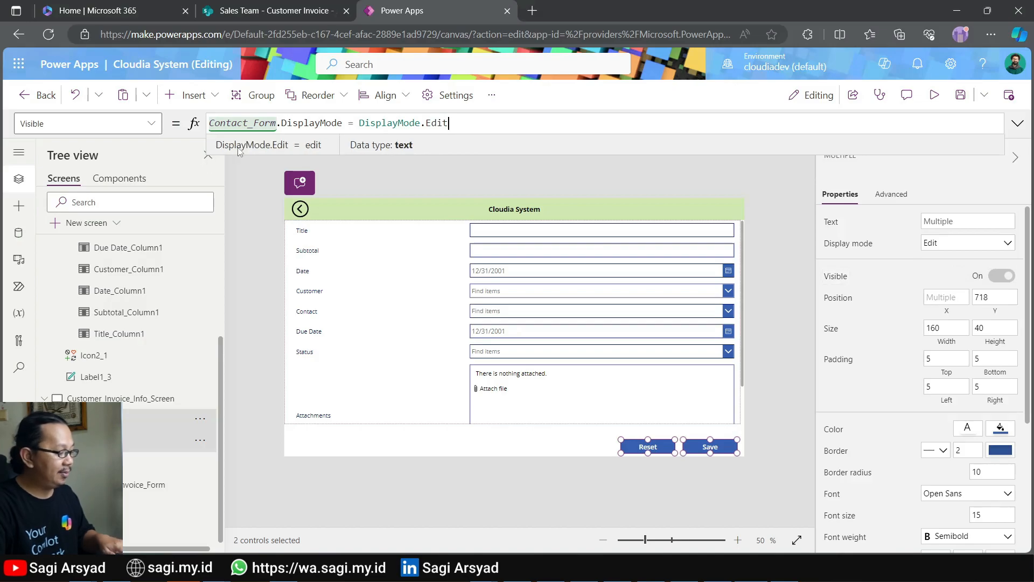
double_click(255, 122)
key(ctrl+v)
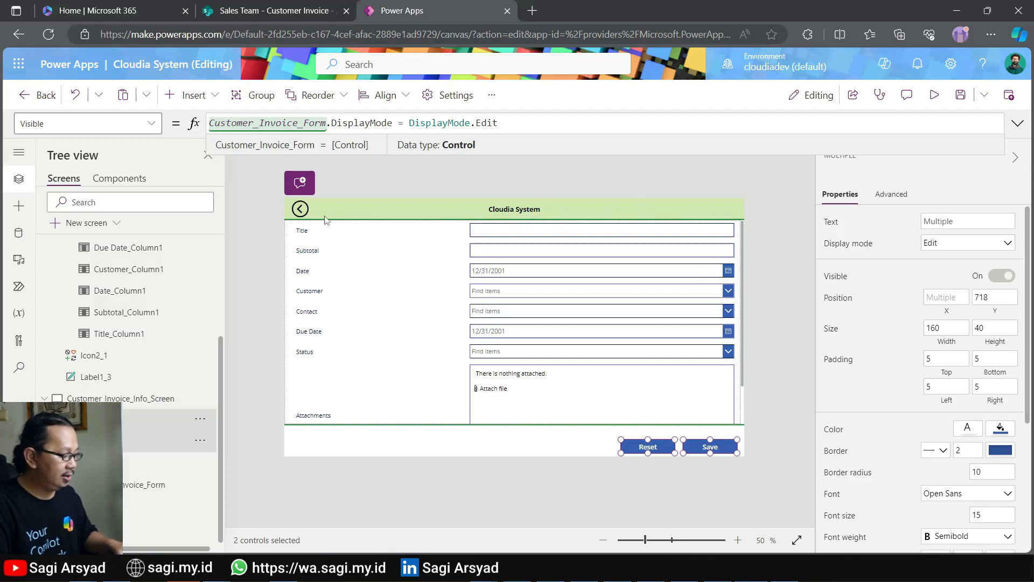
Return to the customer invoice list, preview the app and open a new invoice form.
alt+click(300, 209)
click(934, 101)
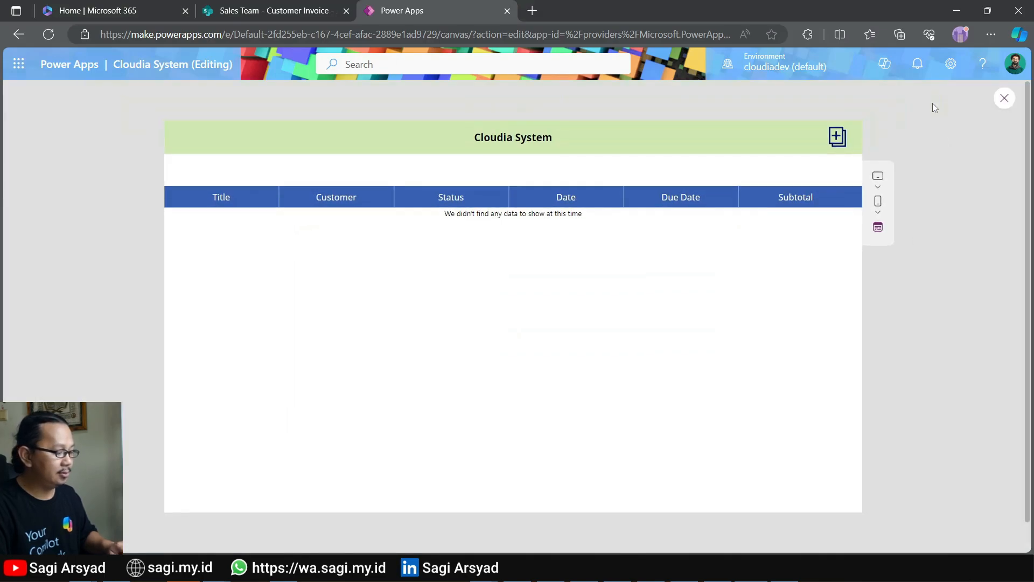
click(836, 139)
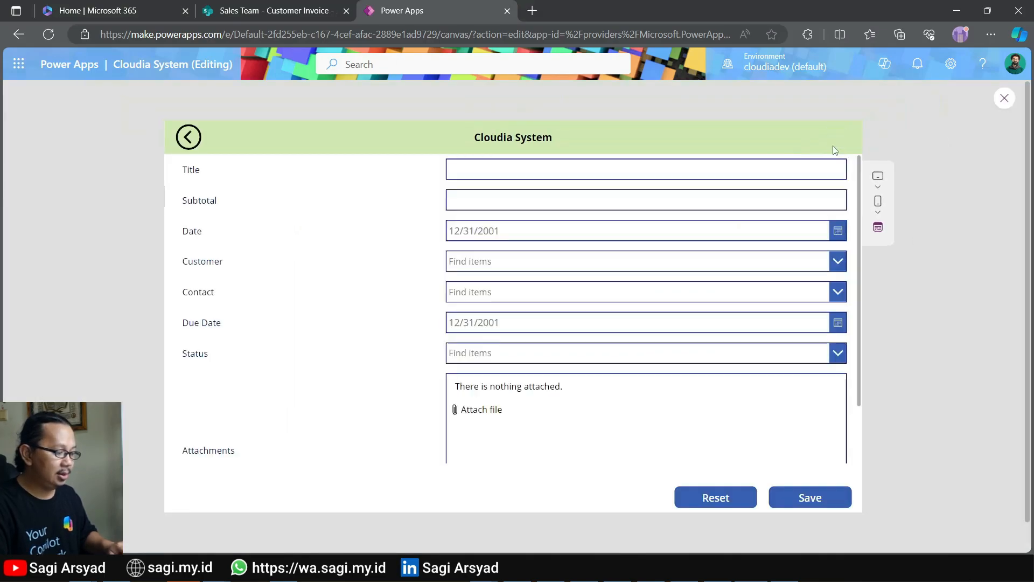
Fill in the new invoice with title INV-0001, subtotal 5000000 and date 4/17/2024.
click(596, 176)
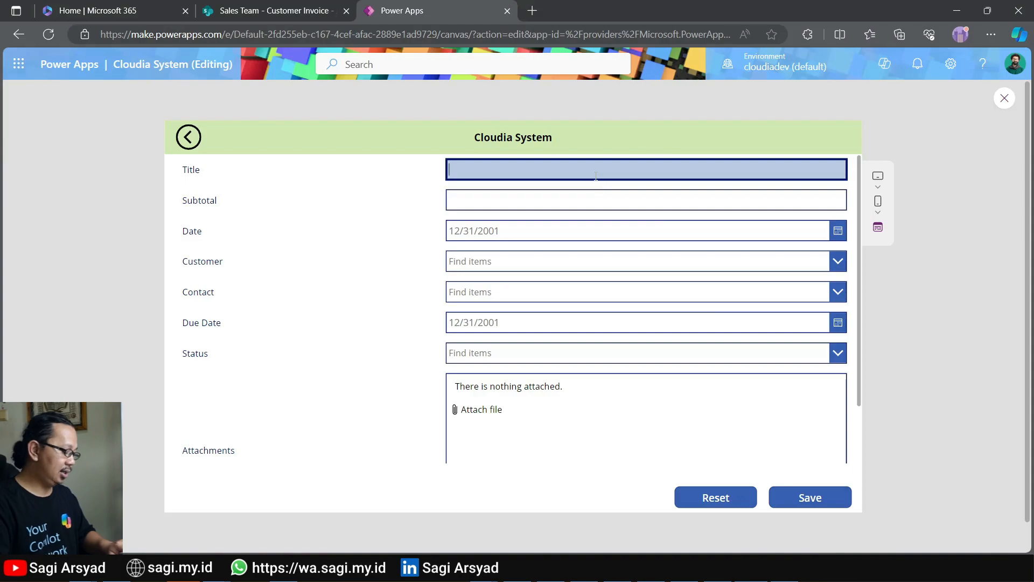
text(INV-0001)
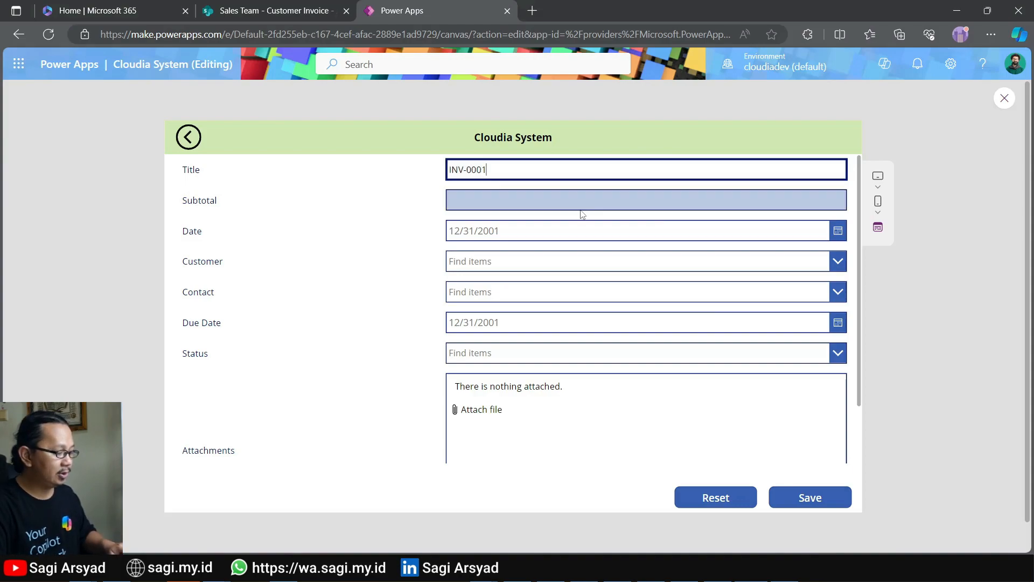
click(582, 203)
text(5000000)
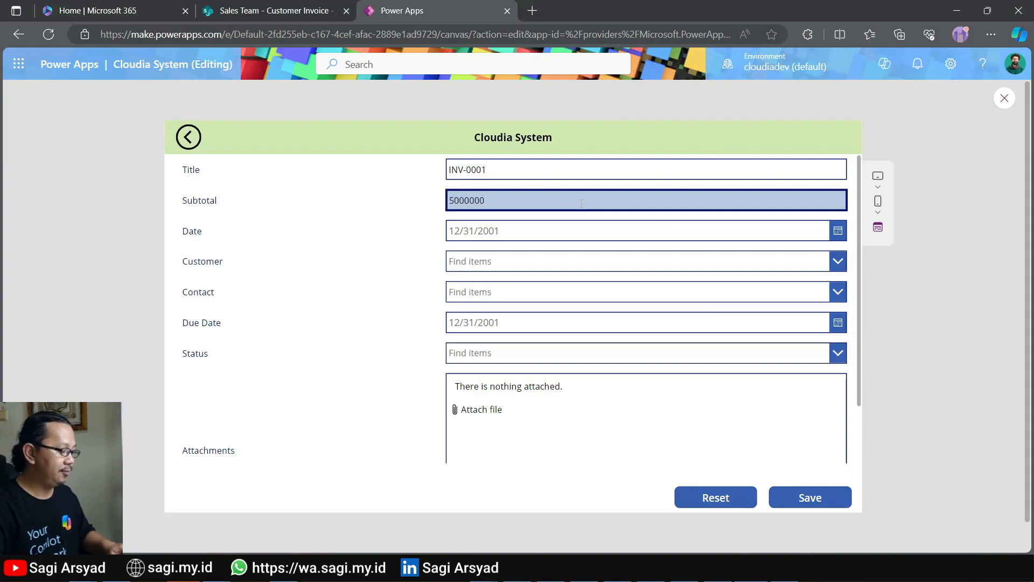
click(837, 232)
click(531, 426)
click(555, 495)
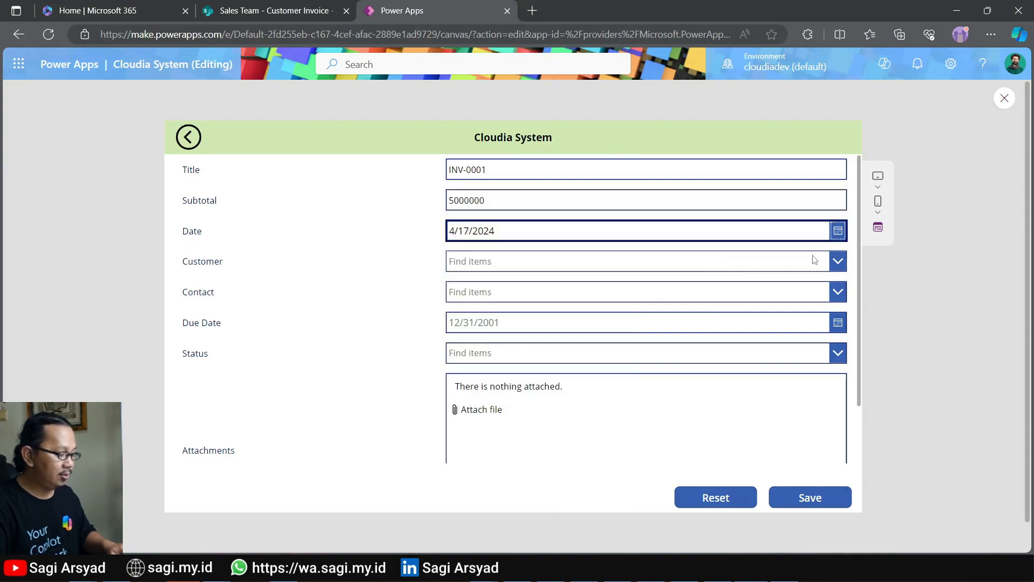
Choose PT Angin Ribut, Tbk as the invoice's customer and find and select the contact by first name.
click(836, 262)
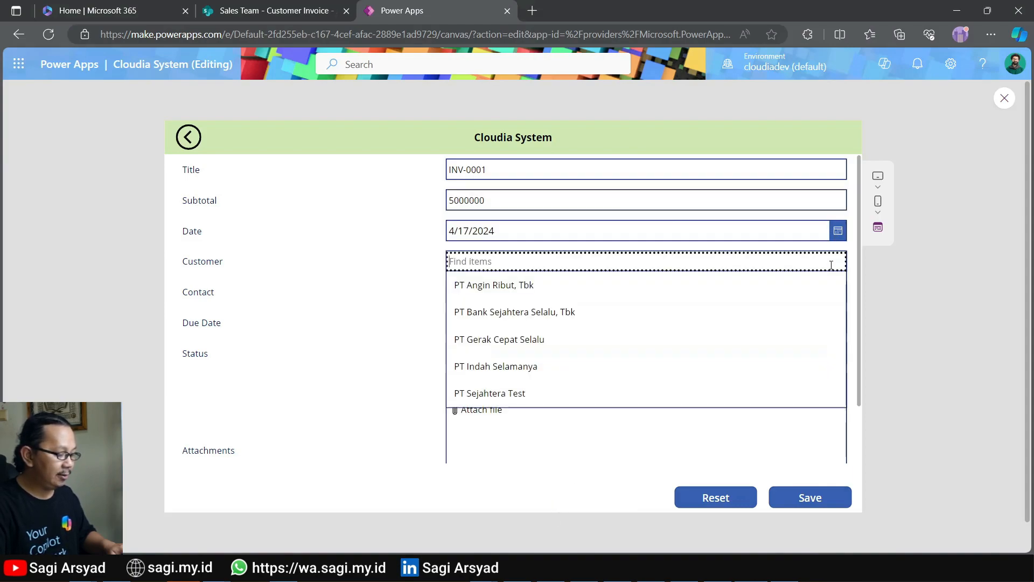
click(546, 295)
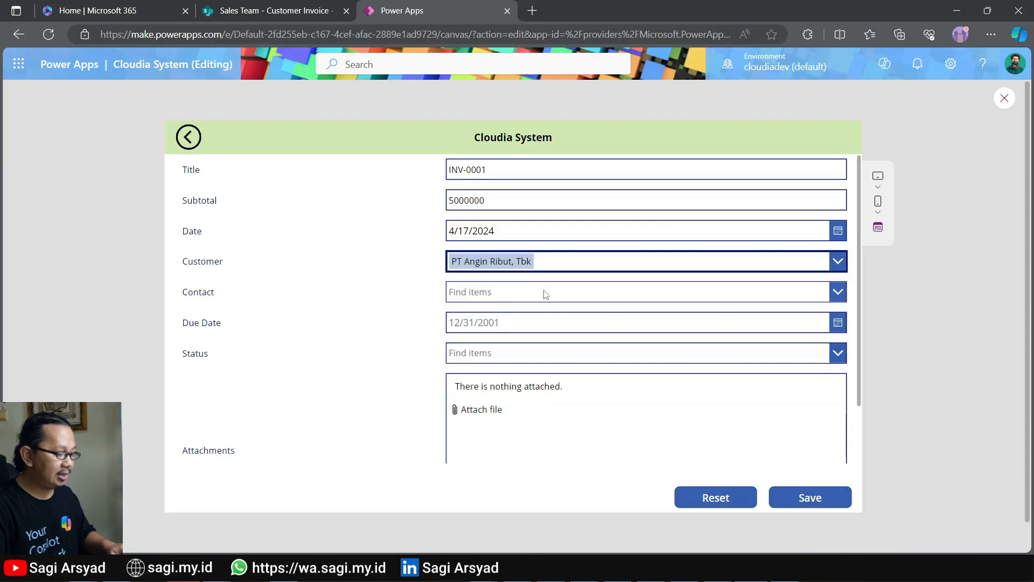
click(836, 293)
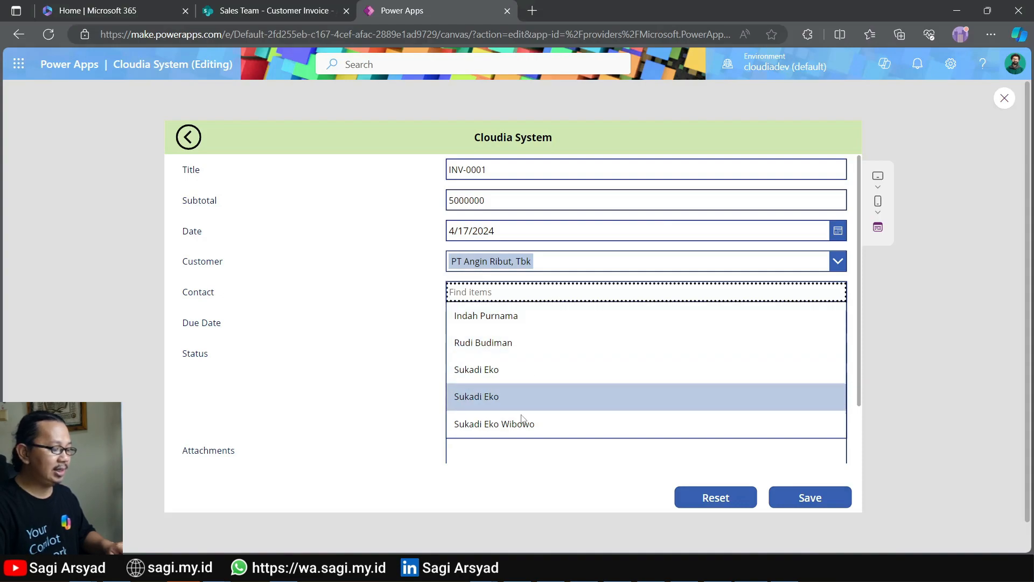
text(rudi)
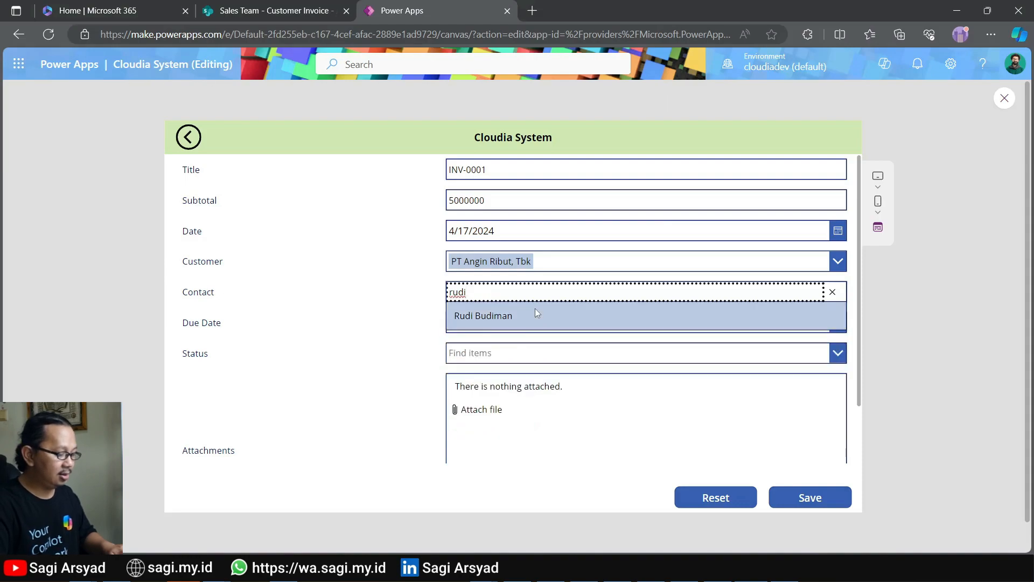
click(524, 314)
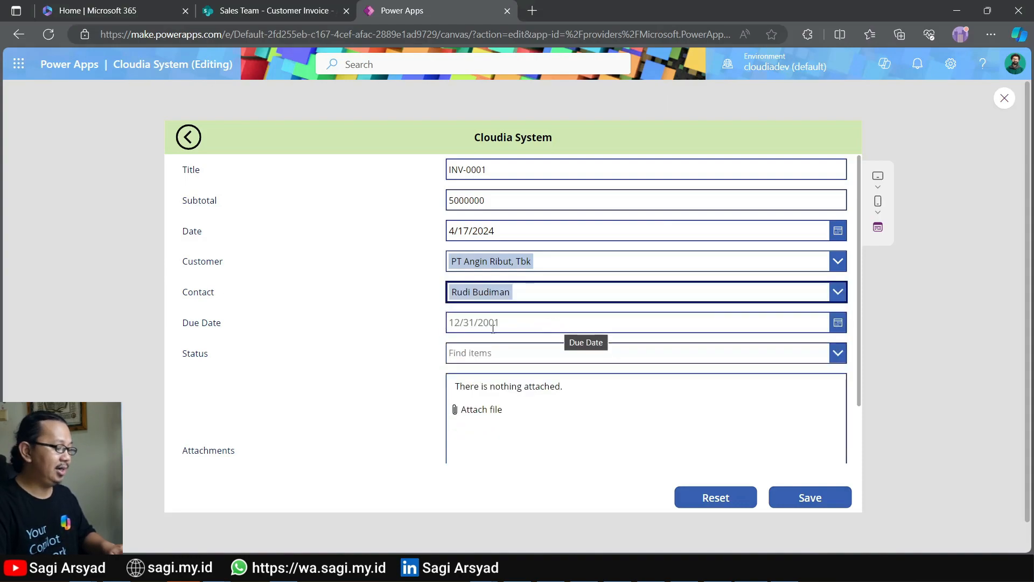
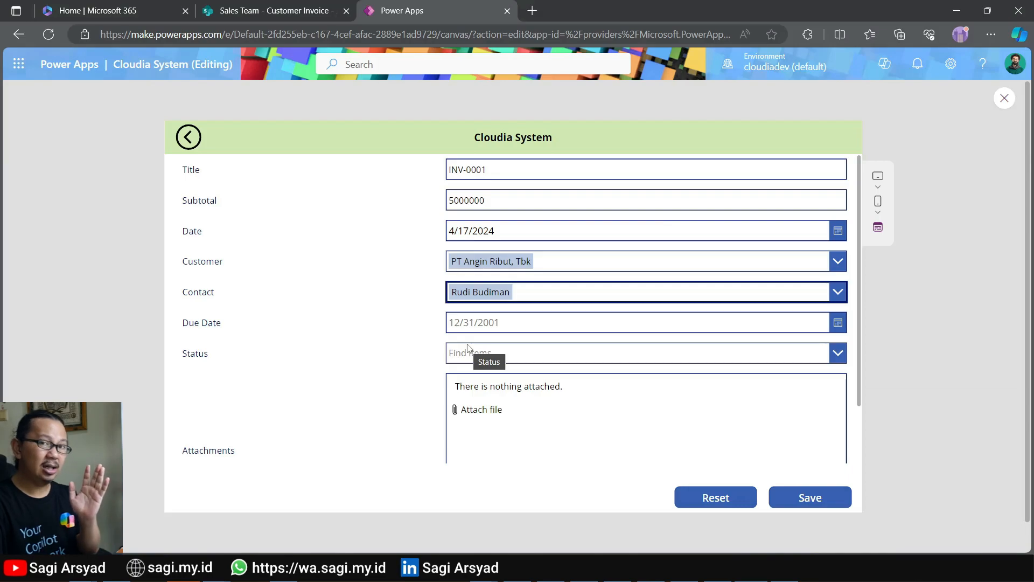
Set the new invoice's due date to 5/1/2024.
click(816, 322)
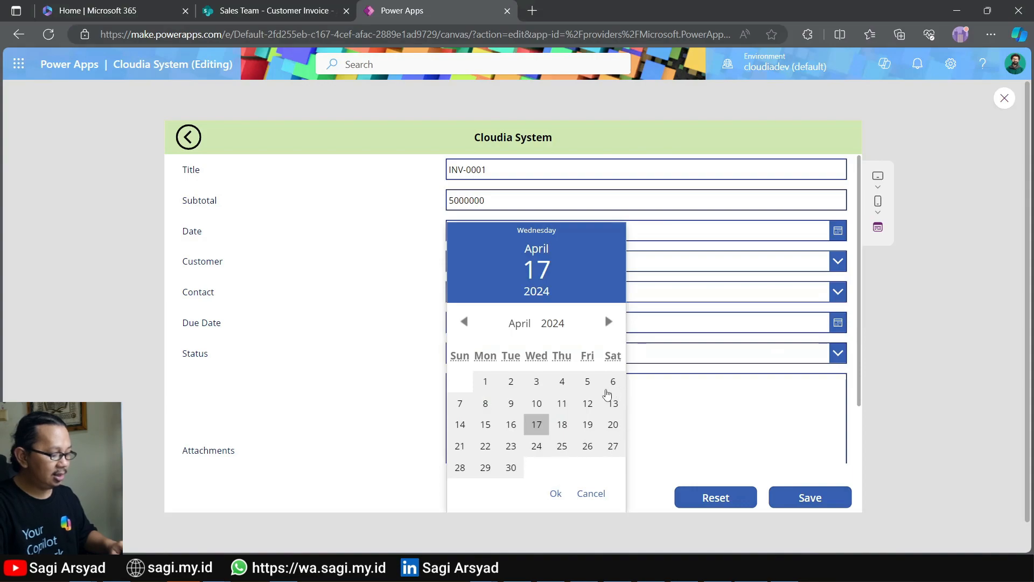
click(610, 324)
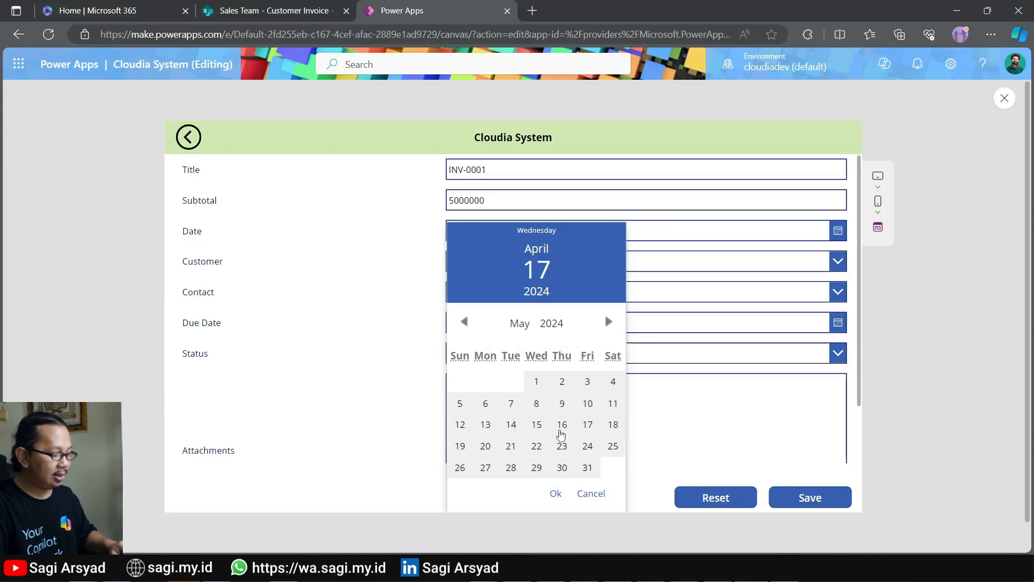
click(537, 382)
click(556, 493)
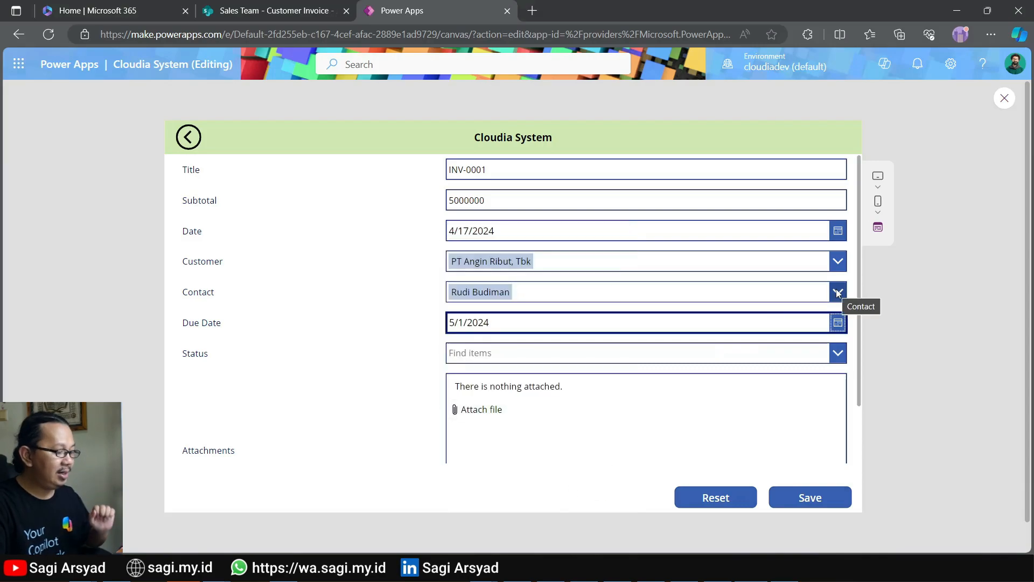
Leave the preview and set the Format property of the invoice form's Date picker to "dd-mm-yyyy".
click(1005, 98)
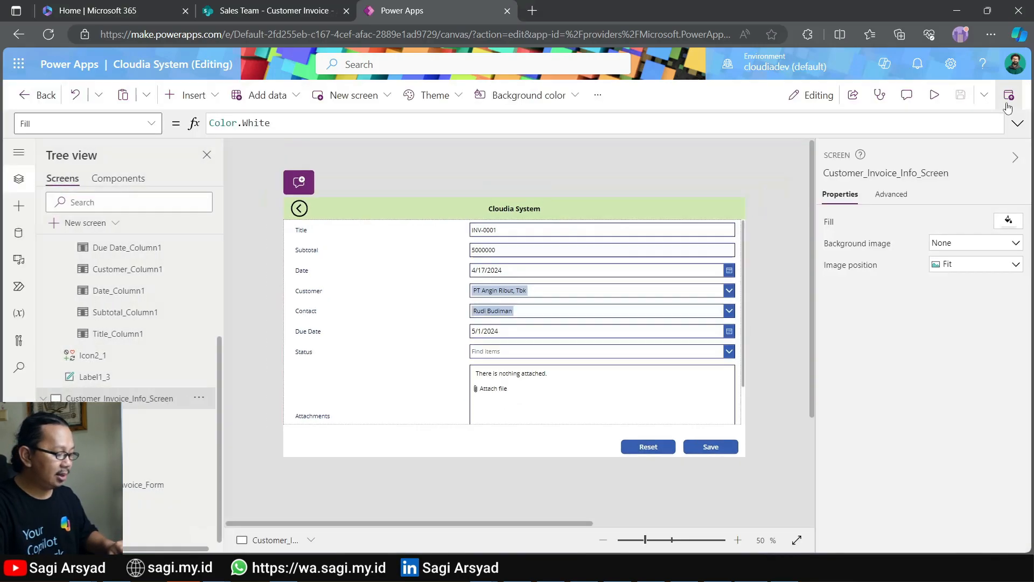
click(508, 272)
click(508, 271)
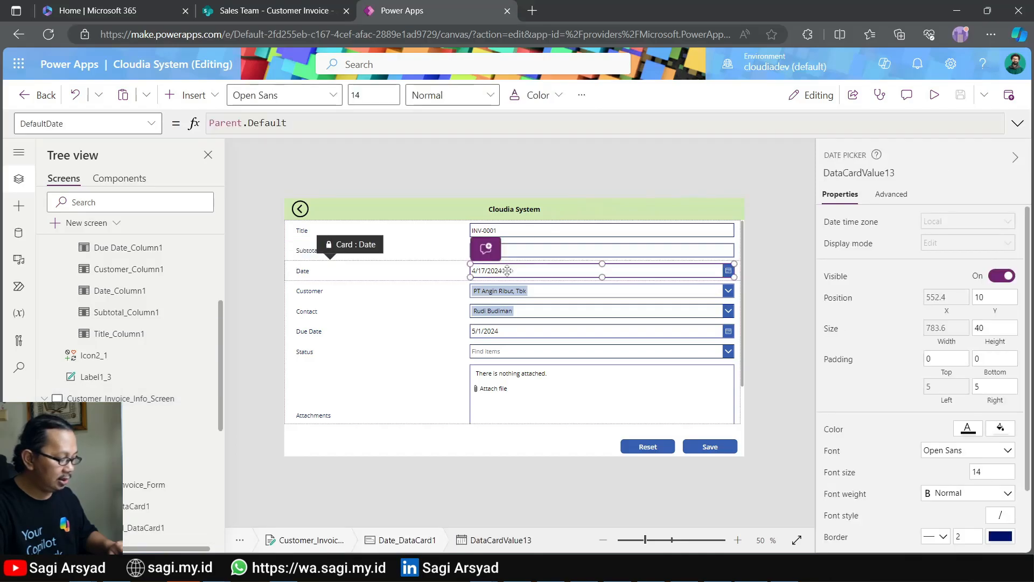
click(160, 129)
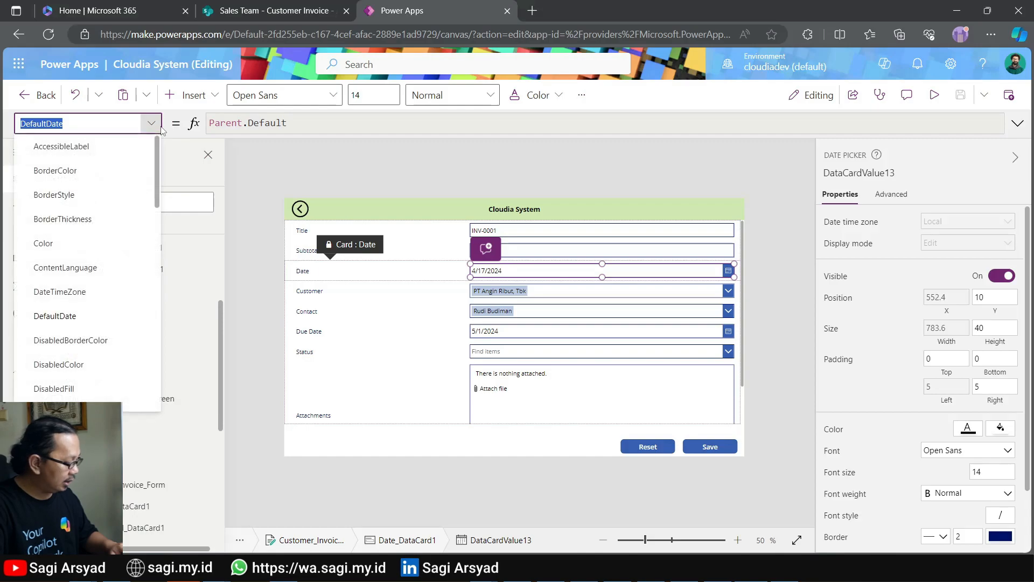
scroll(87, 320, down, 5)
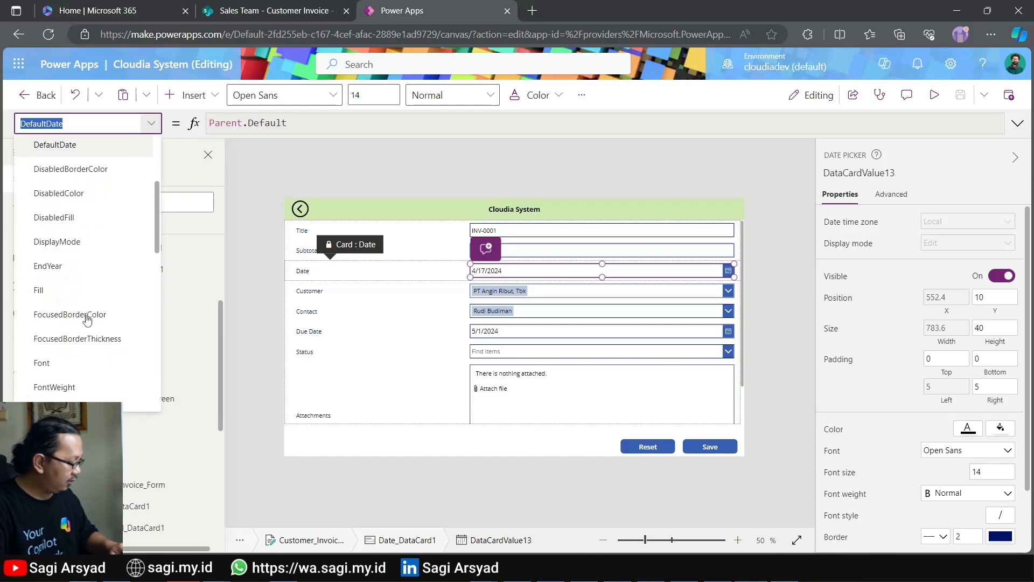
click(46, 291)
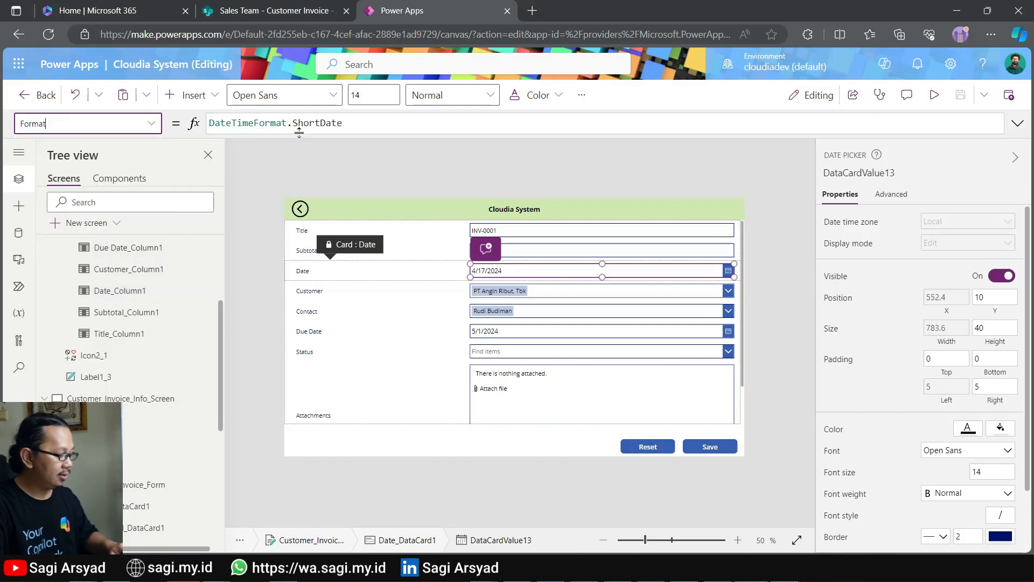
click(345, 123)
drag(376, 127, 159, 108)
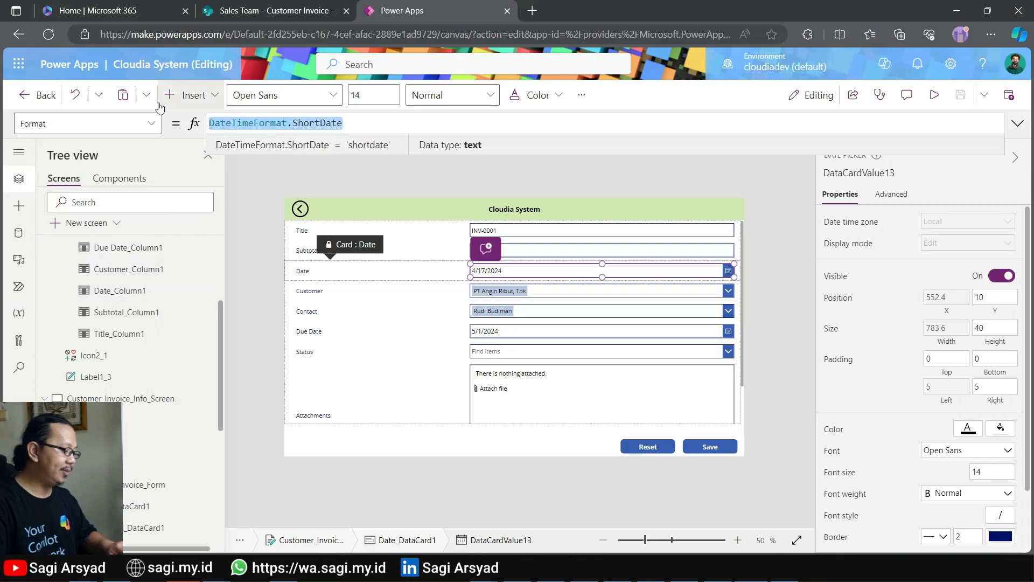
text(")
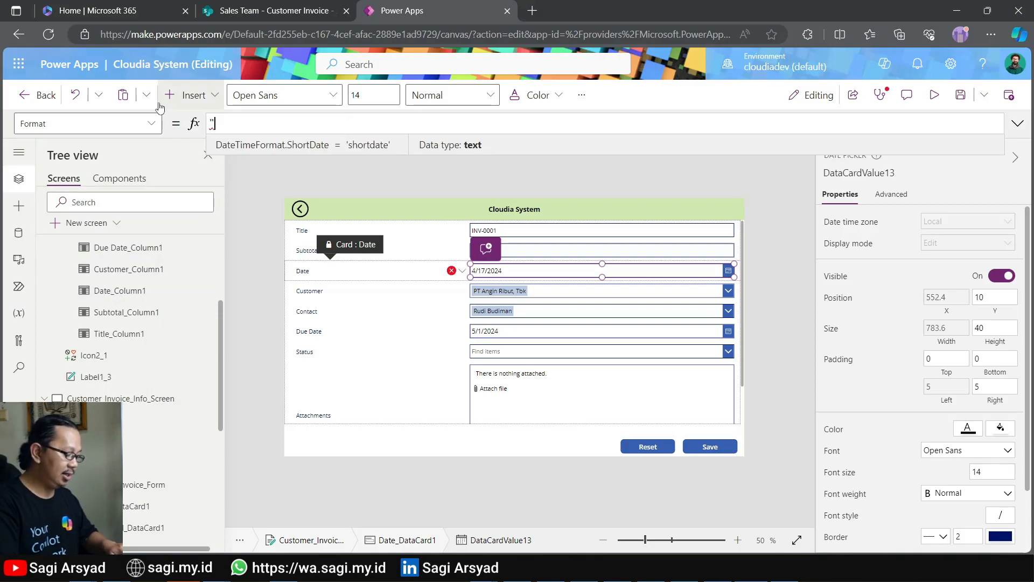
text(dd-mm)
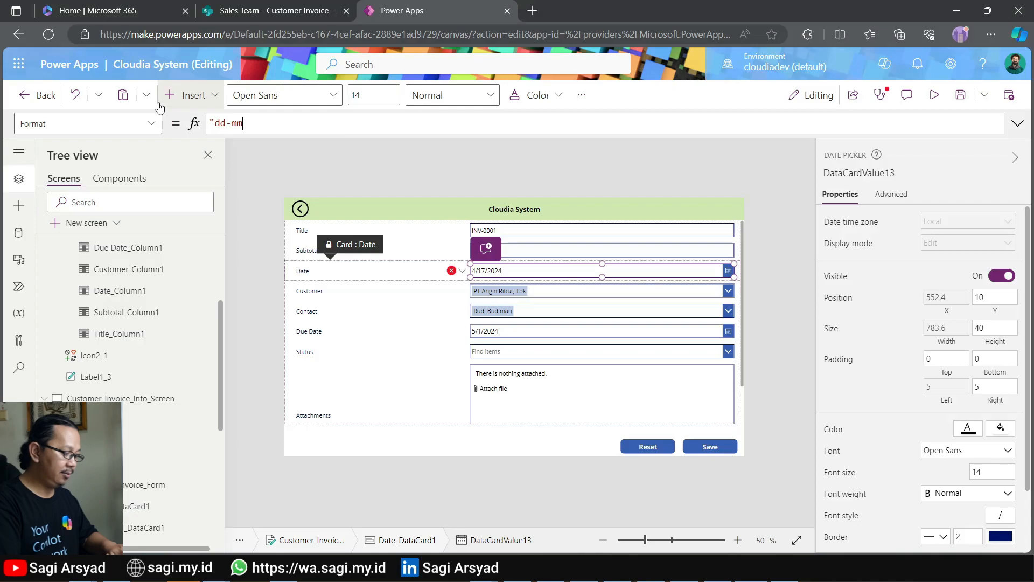
text(-yyyy)
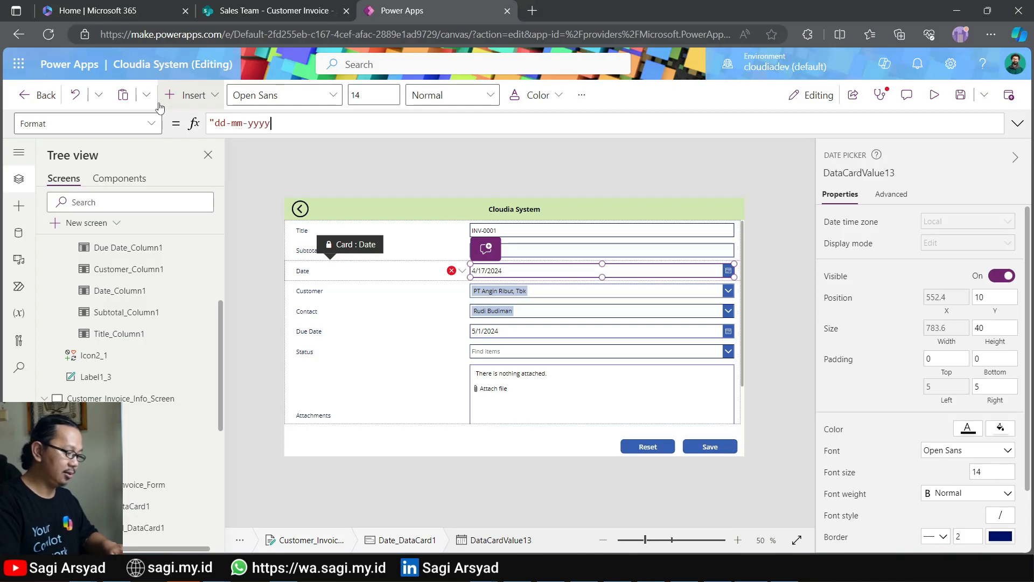
text(")
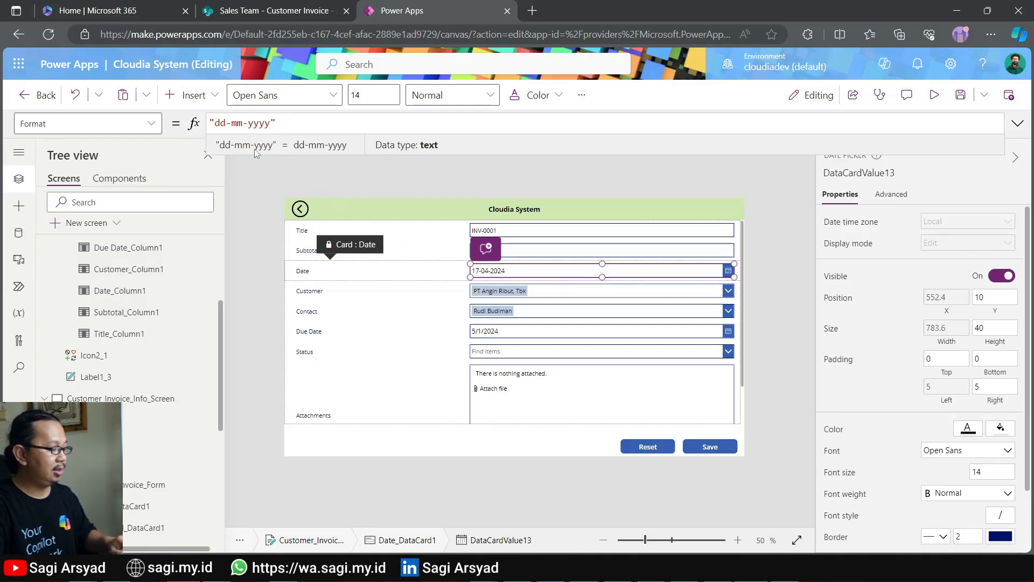
Change the month part of the Date picker's format so that it reads "dd-mmm-yyyy".
double_click(239, 123)
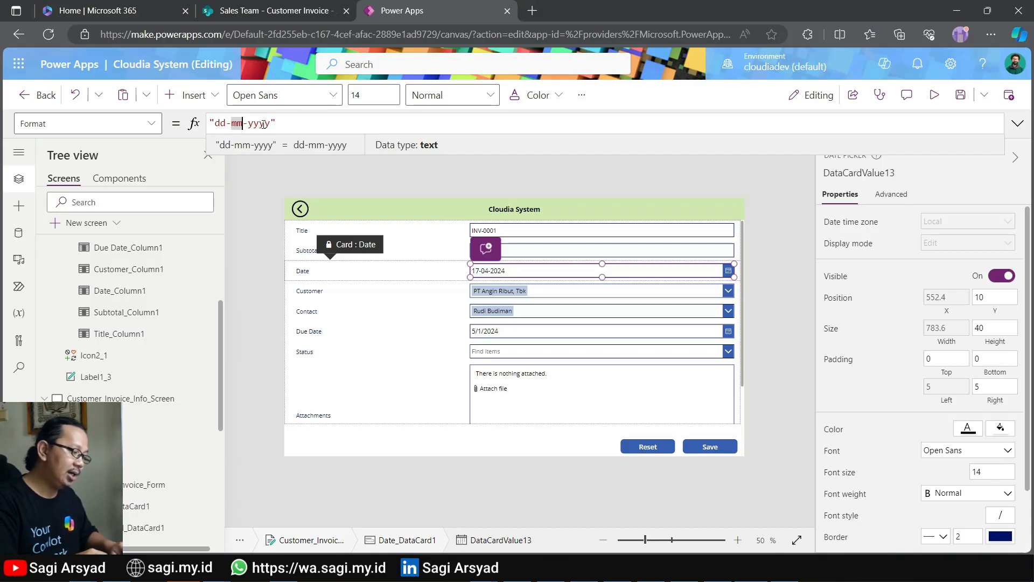
text(m)
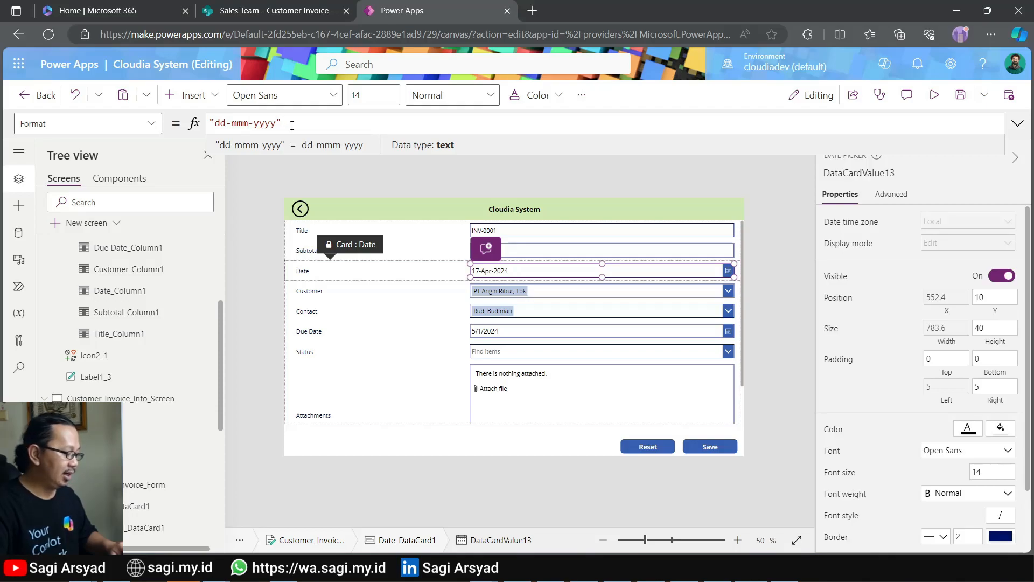
drag(292, 125, 210, 123)
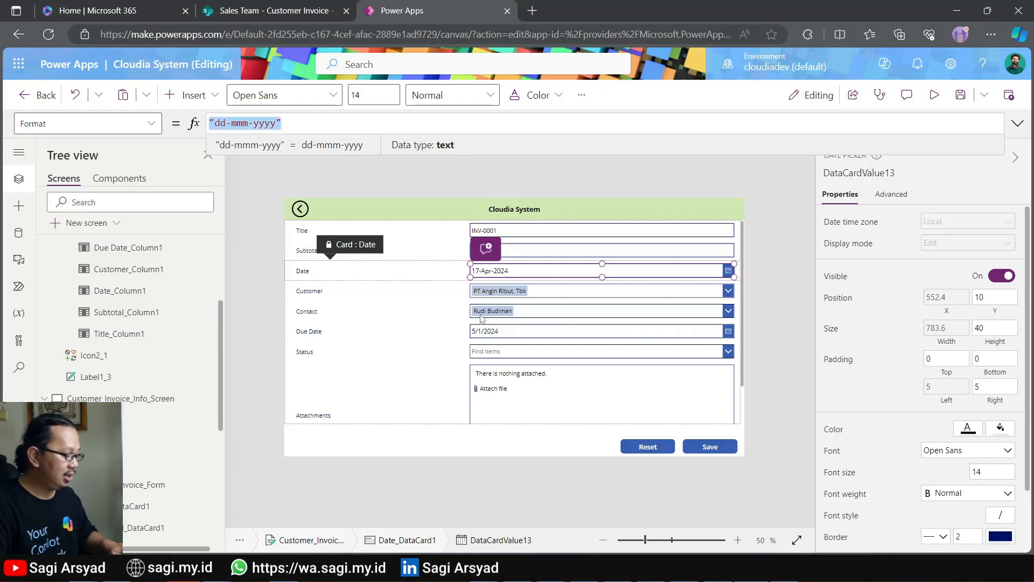
Set the Format property of the Due Date picker to "dd-mmm-yyyy".
click(500, 330)
click(501, 328)
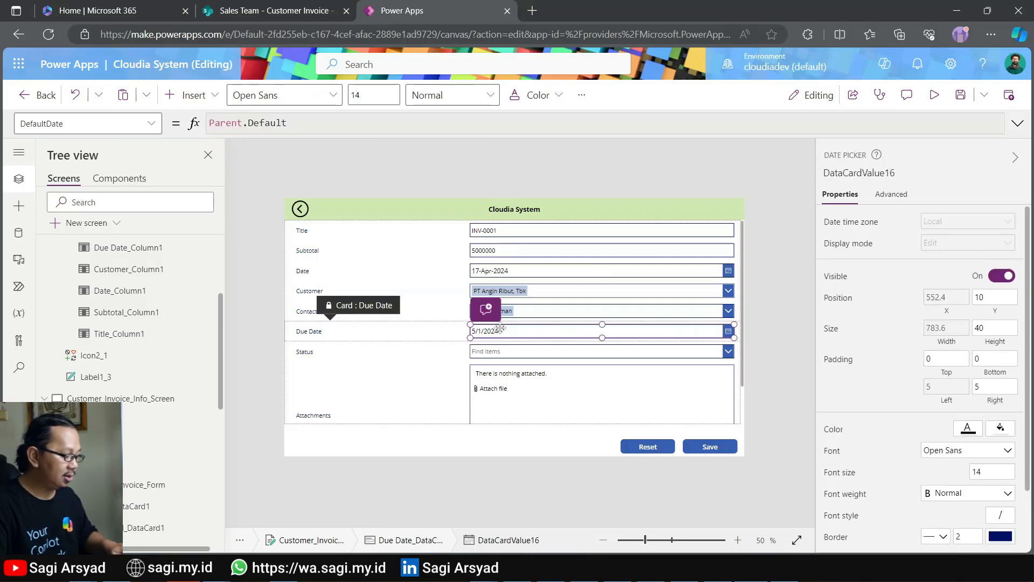
click(150, 124)
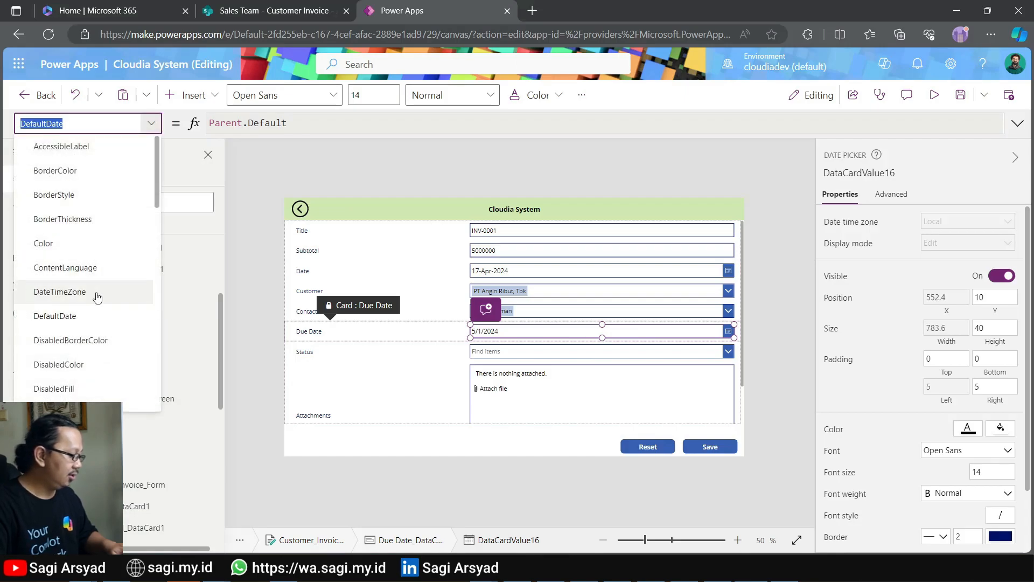
scroll(97, 296, down, 5)
click(81, 335)
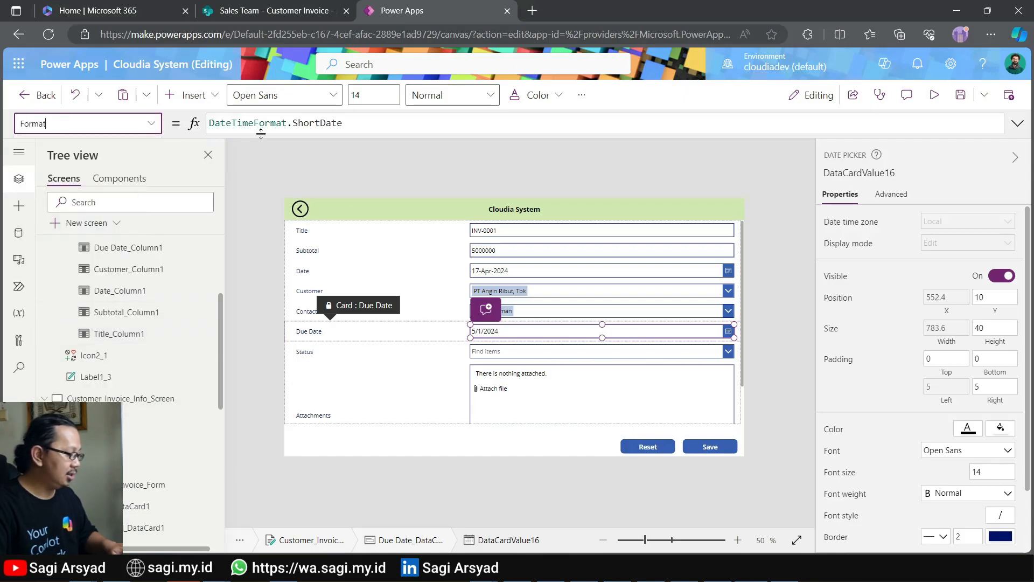
click(255, 124)
key(ctrl+a)
text("dd-mmm)
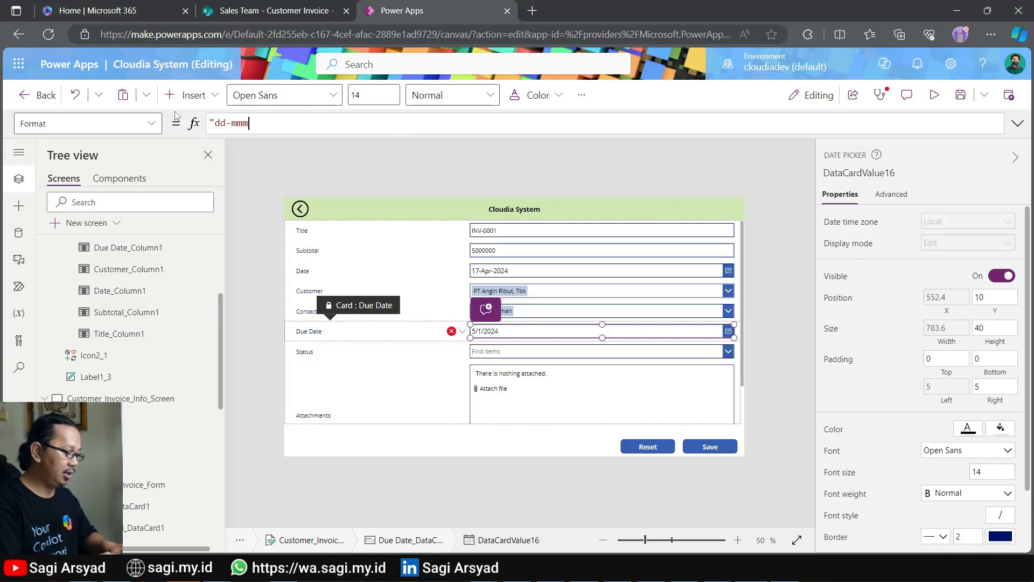
text(-yyyy)
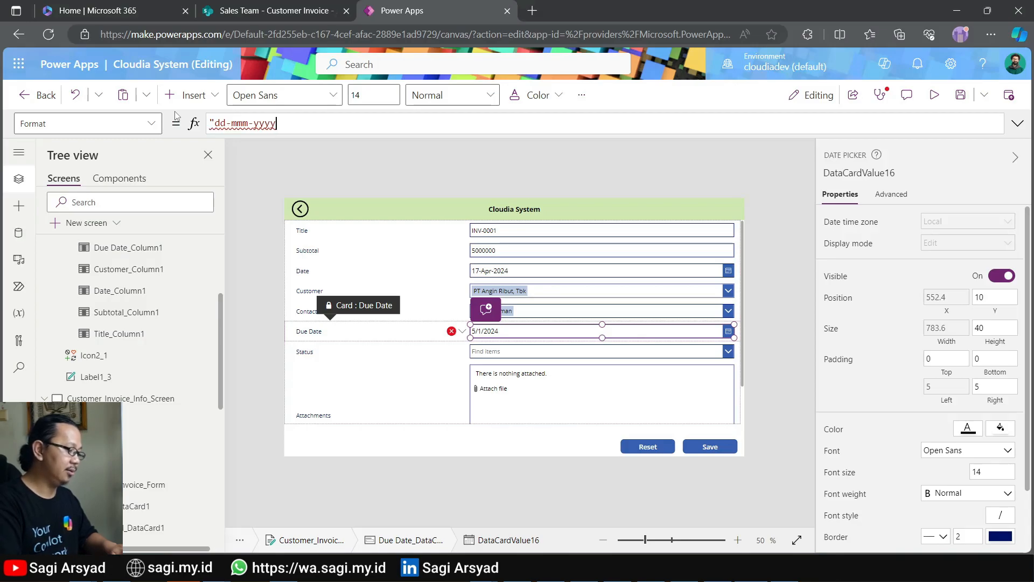
text(")
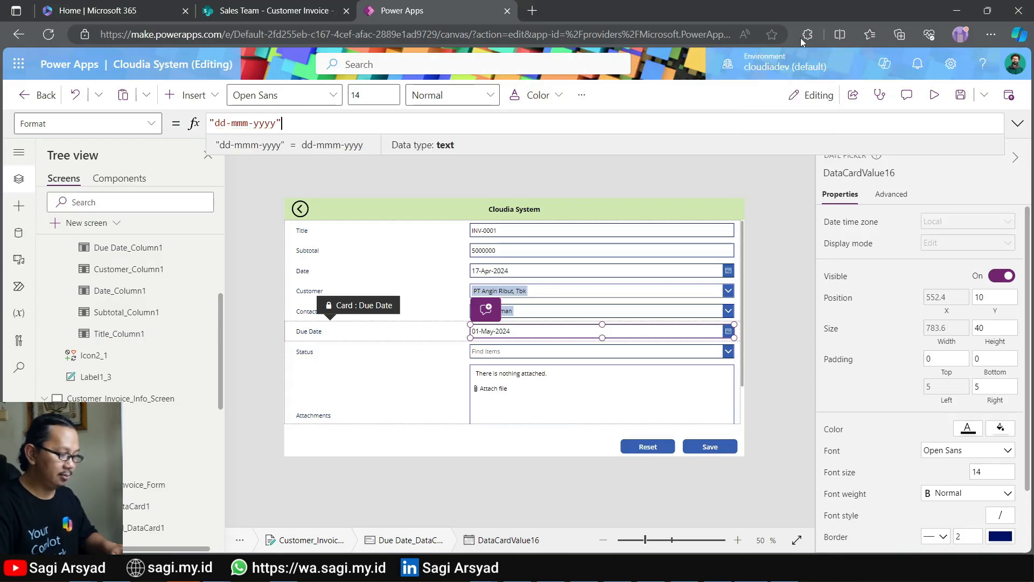
Preview the app and set the invoice's status to Draft.
click(935, 95)
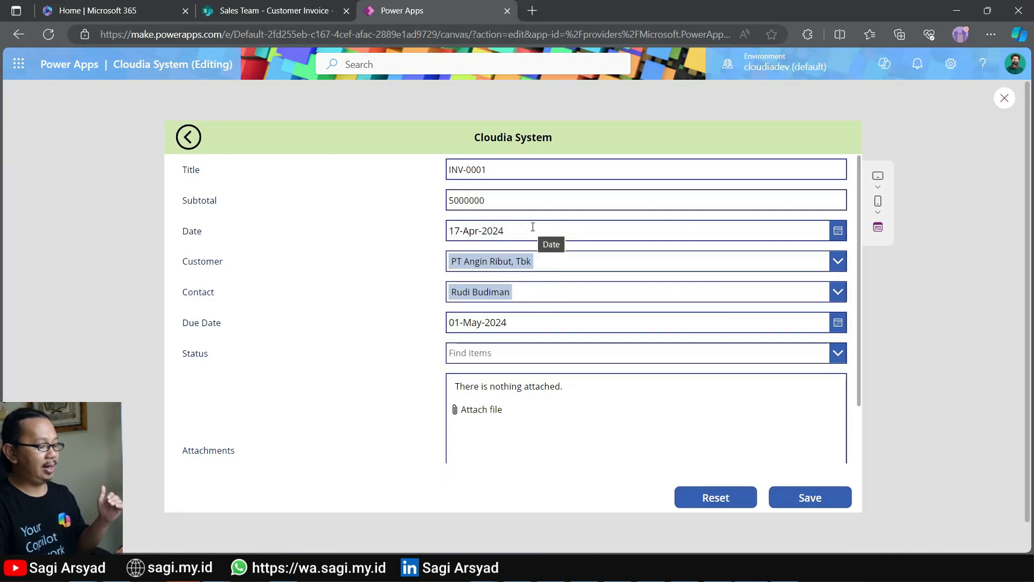
click(789, 354)
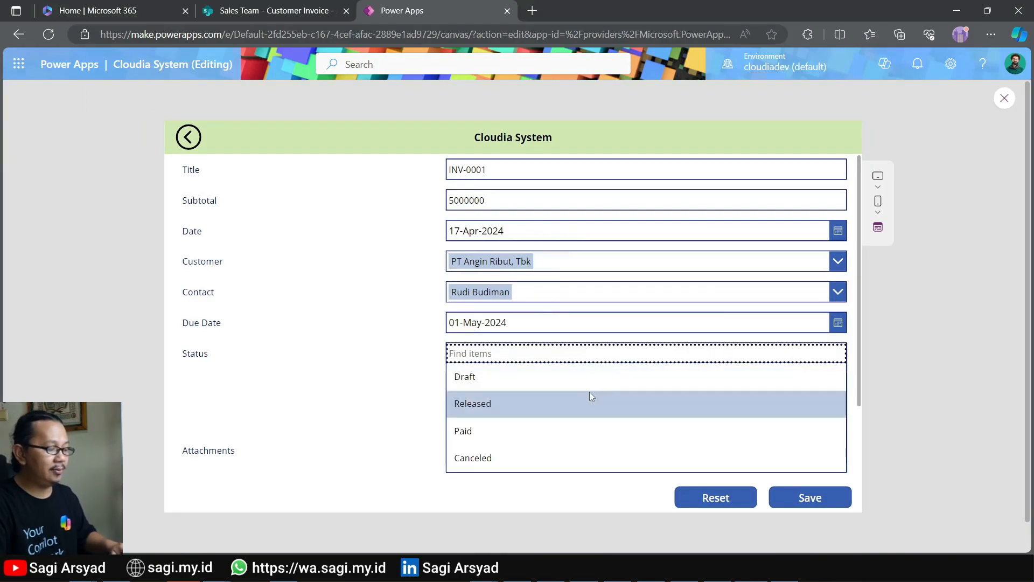
click(590, 377)
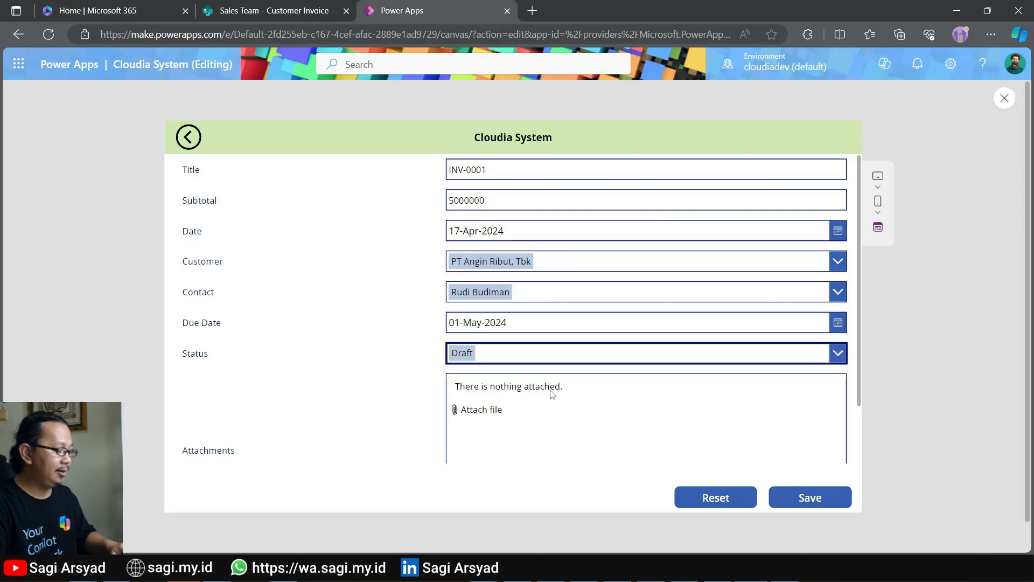
Attach biznet-20221001.pdf to the invoice and save the record.
click(520, 411)
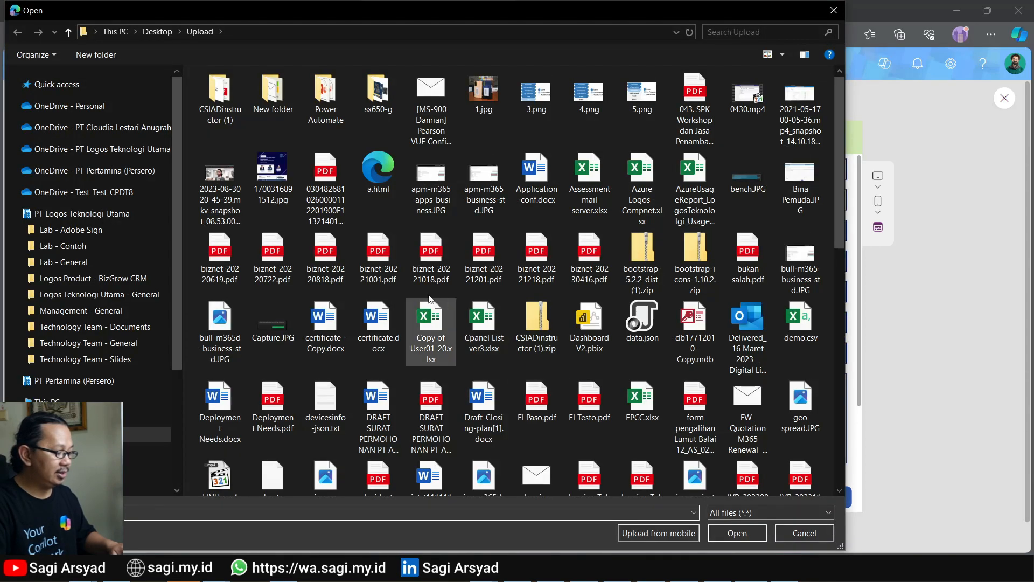
double_click(402, 252)
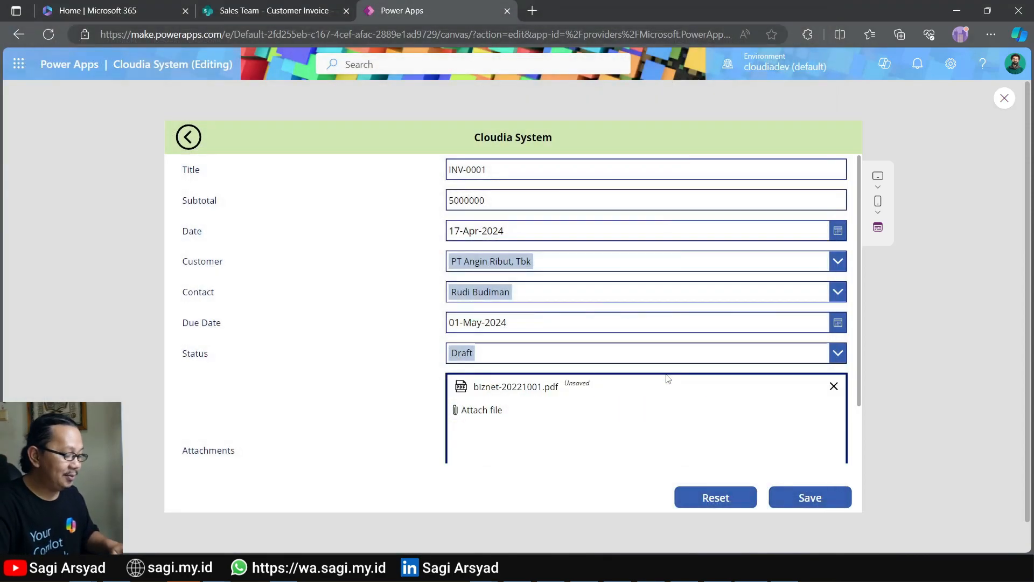
scroll(713, 415, down, 2)
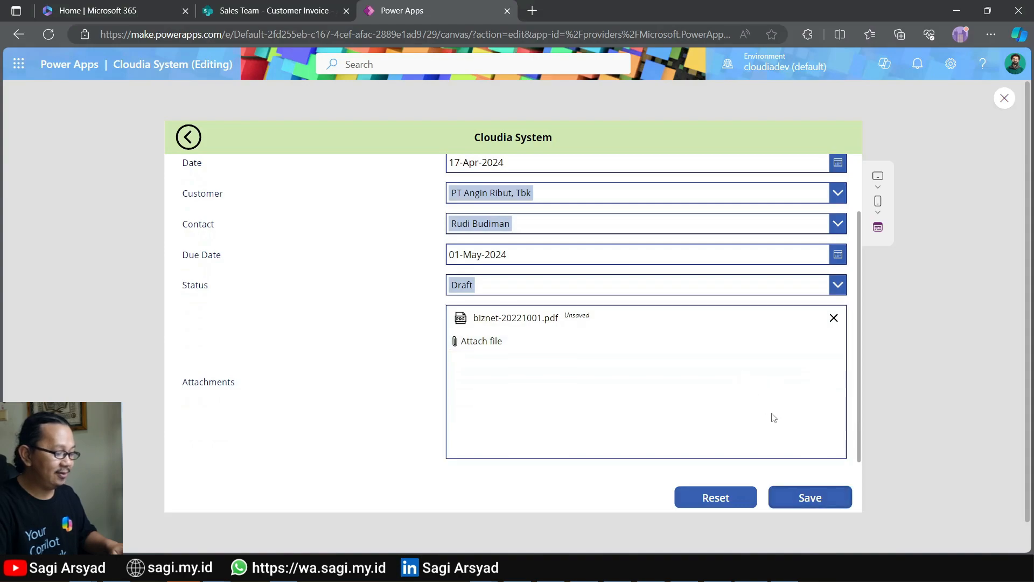
click(836, 507)
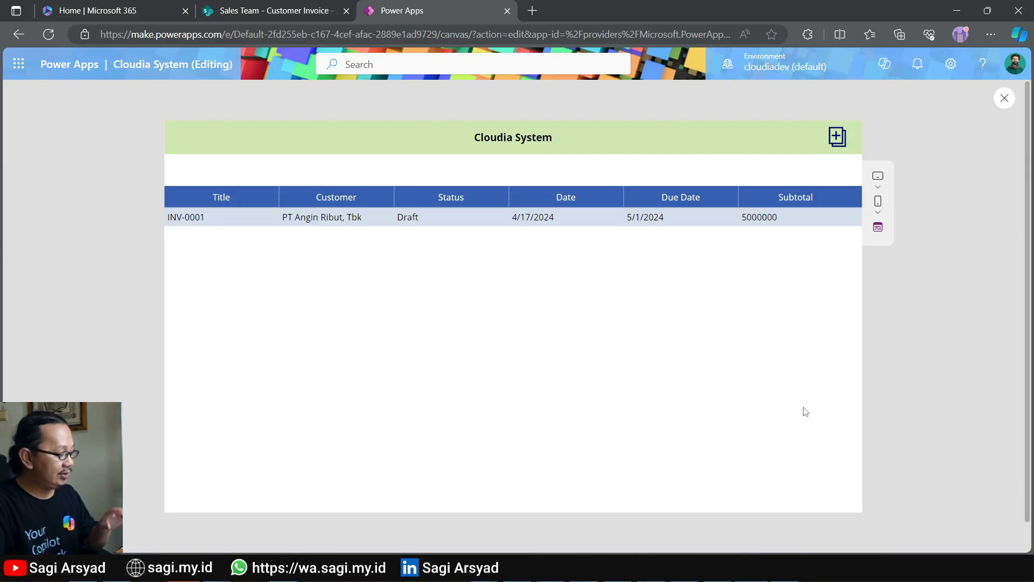
Refresh the Customer Invoice list in SharePoint to check for the saved invoice, and return to Power Apps.
click(274, 10)
click(54, 34)
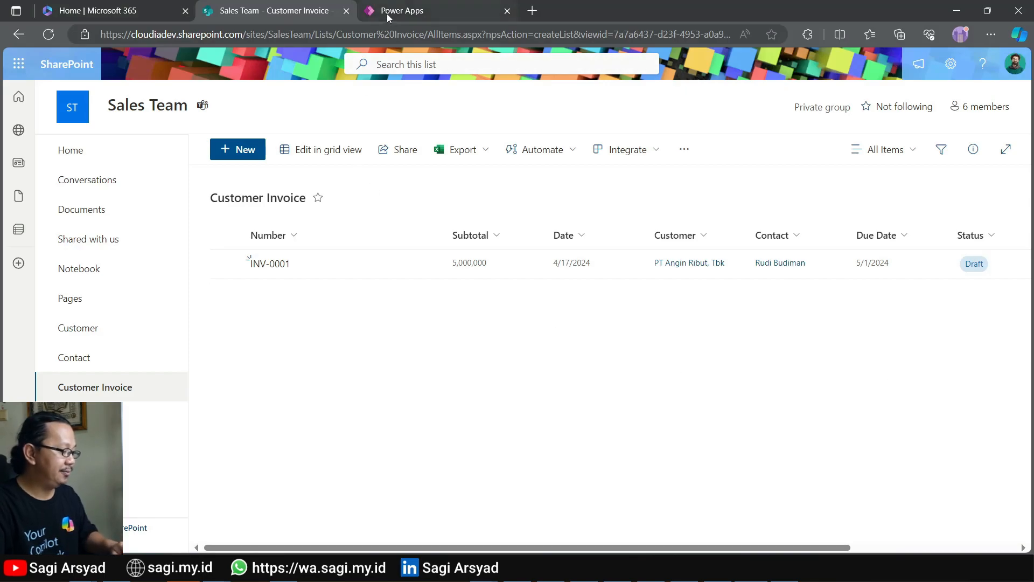
mouse_move(388, 17)
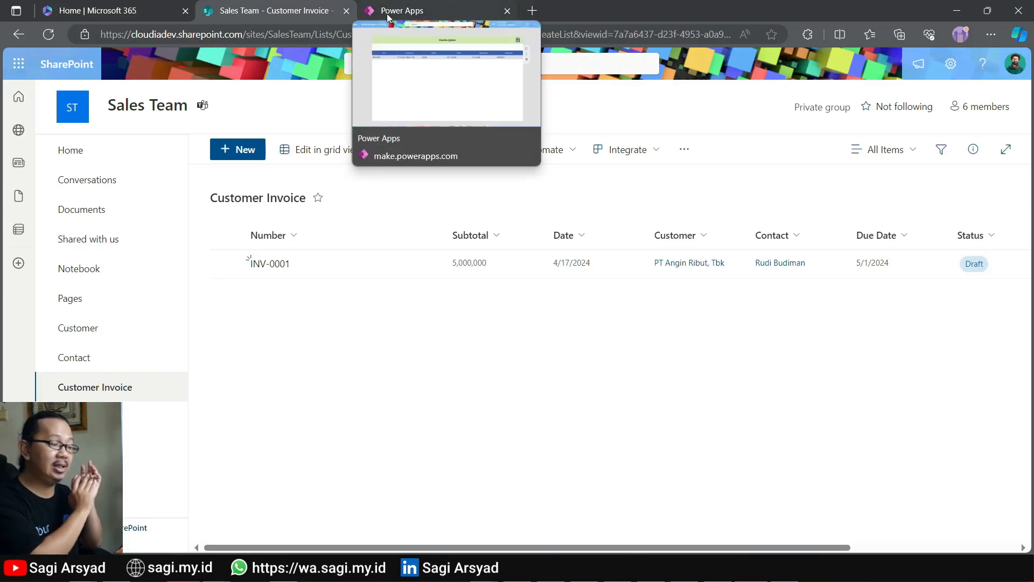
click(388, 18)
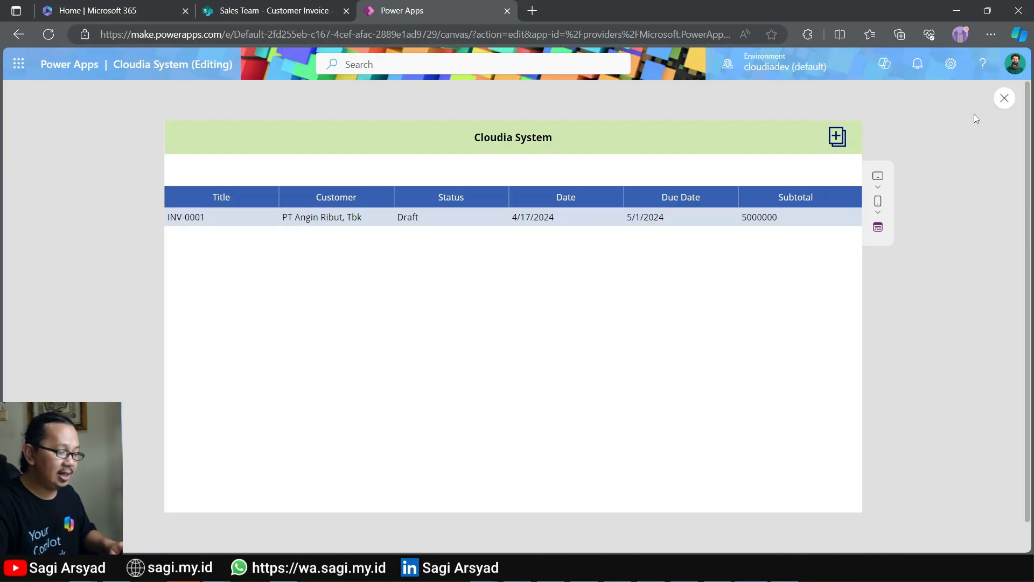
Exit the preview and make the Title column of the invoice list's data table a hyperlink.
click(1005, 98)
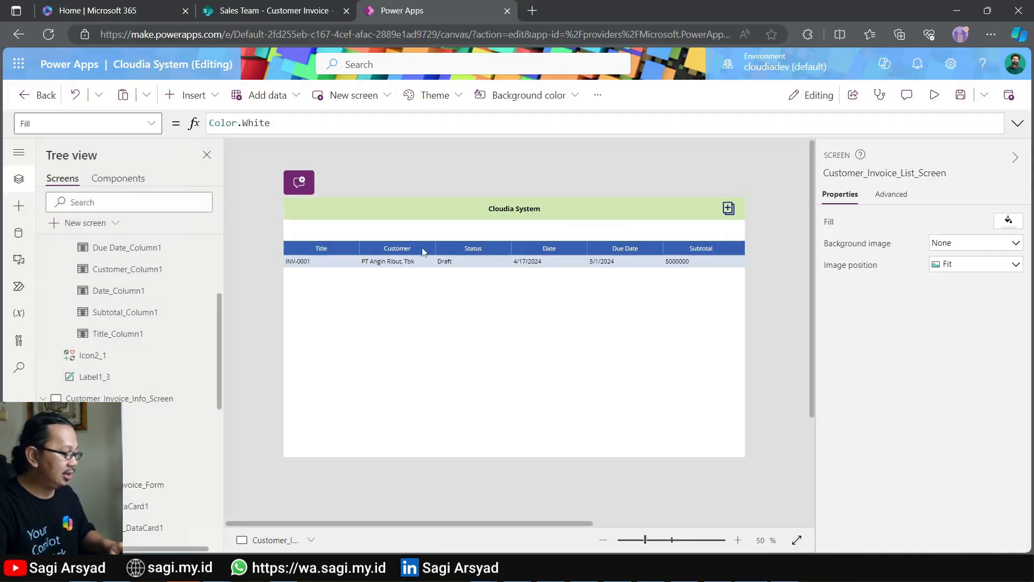
click(324, 262)
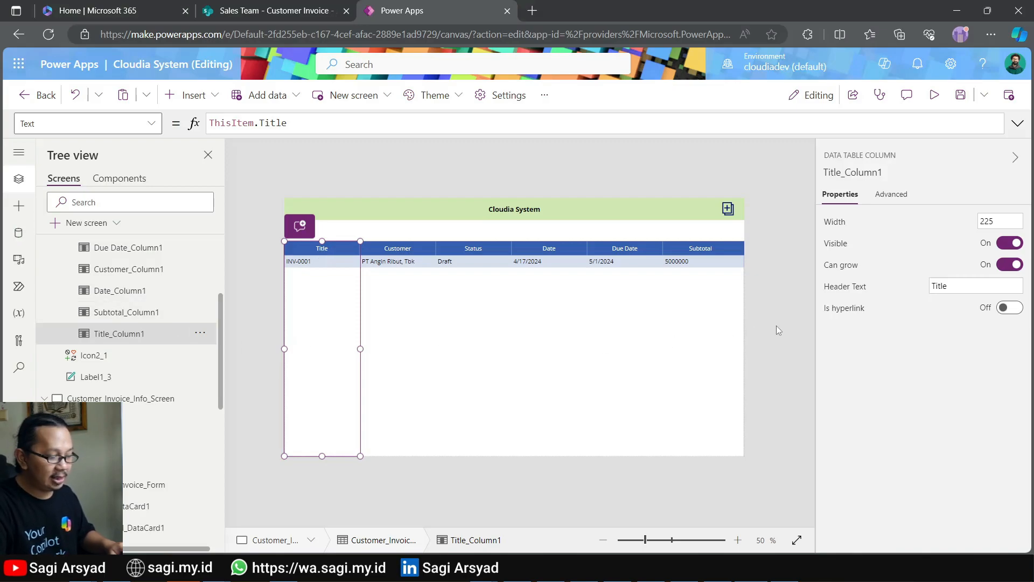
click(1010, 309)
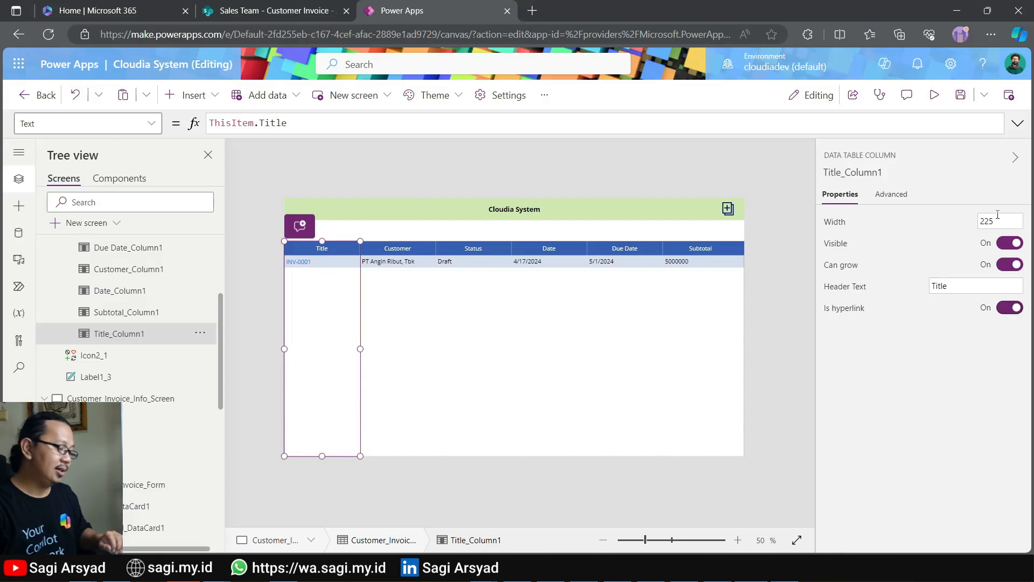
Copy the whole OnSelect formula of the add icon in the invoice list screen's header.
click(728, 209)
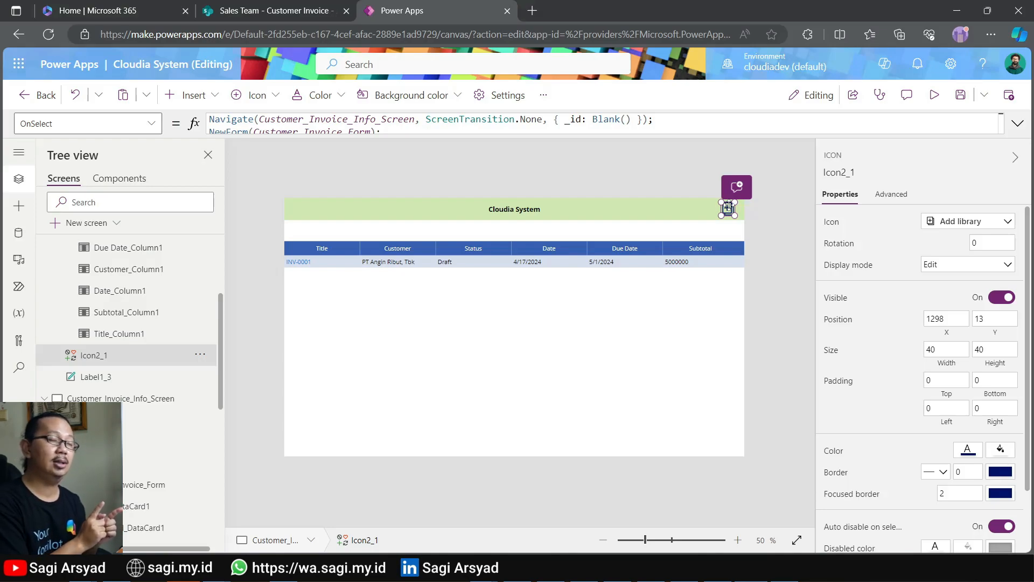
double_click(596, 121)
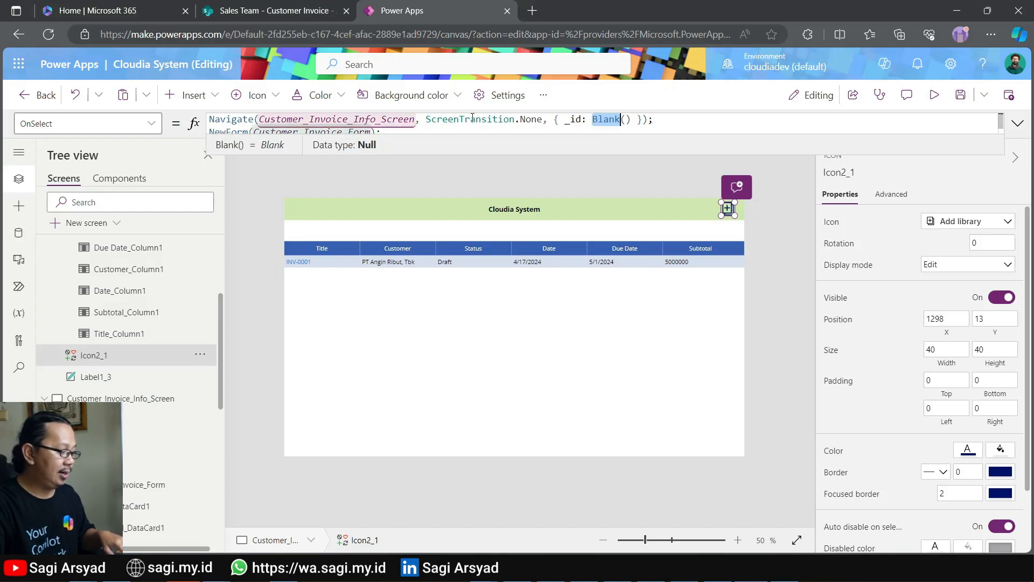
click(1018, 123)
key(ctrl+a)
key(ctrl+c)
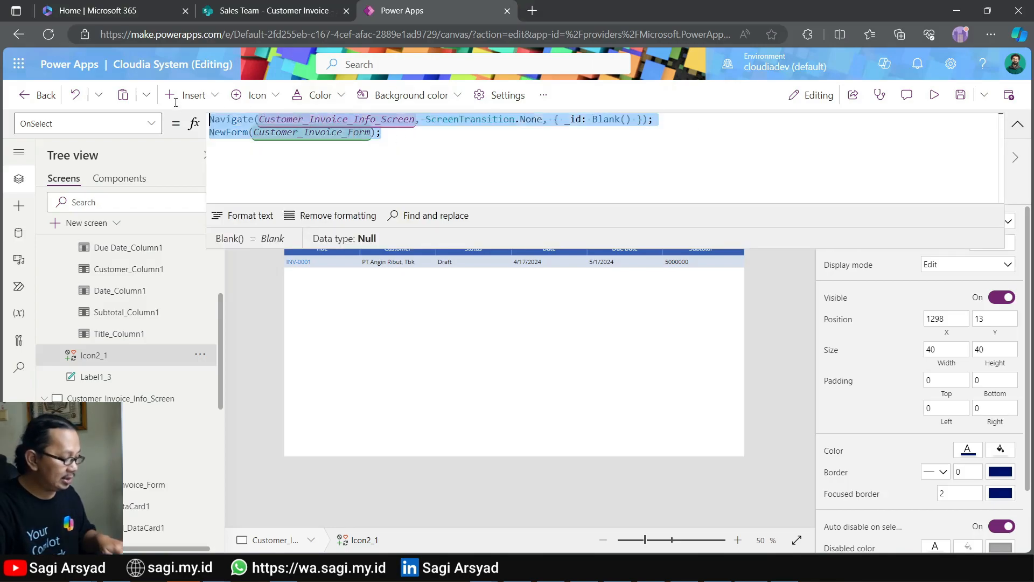
click(1017, 123)
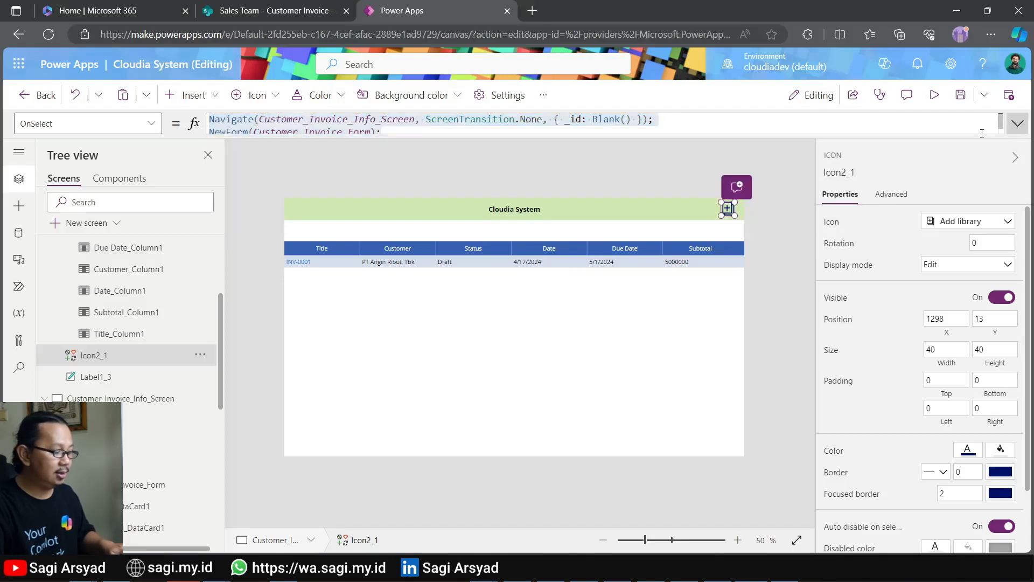
Replace the Title column's OnSelect value with the copied formula and change its NewForm function to ViewForm.
click(336, 287)
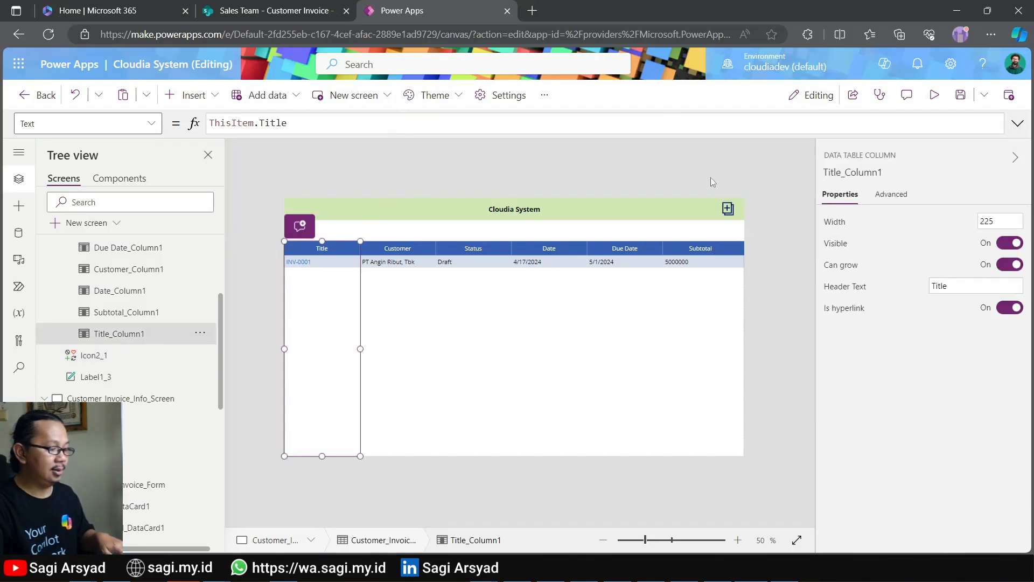
click(151, 124)
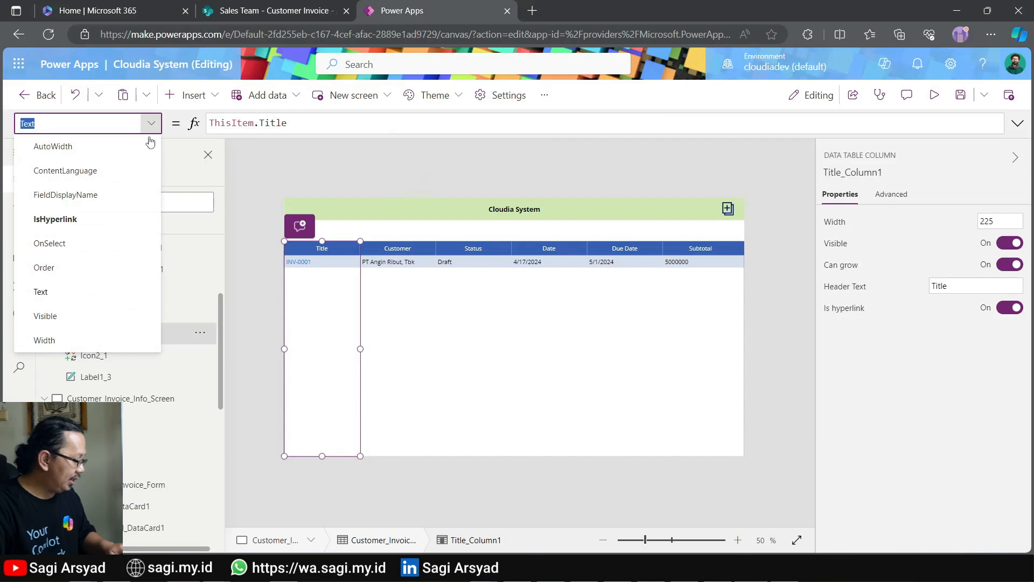
click(67, 243)
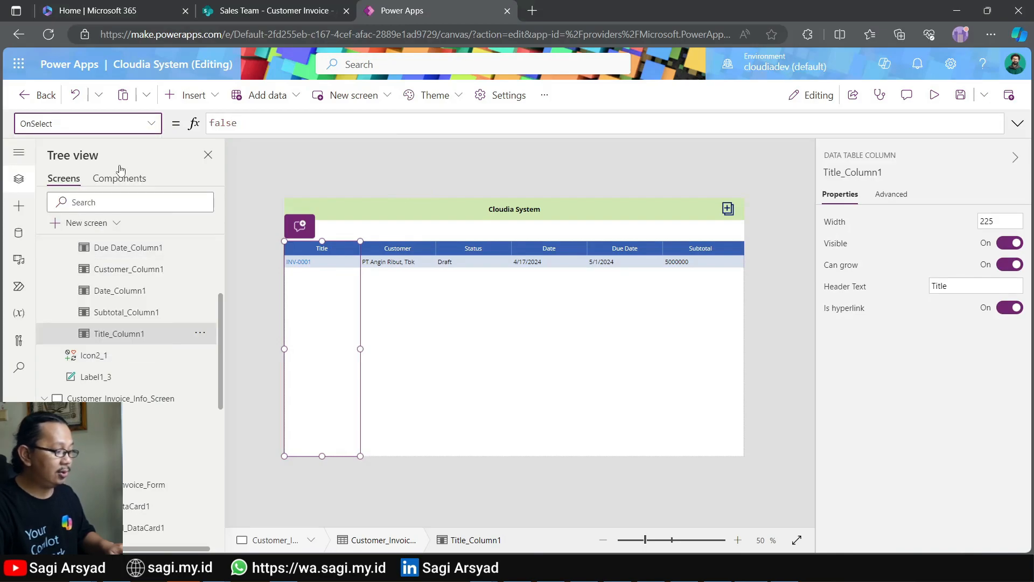
click(231, 123)
key(ctrl+v)
click(1017, 125)
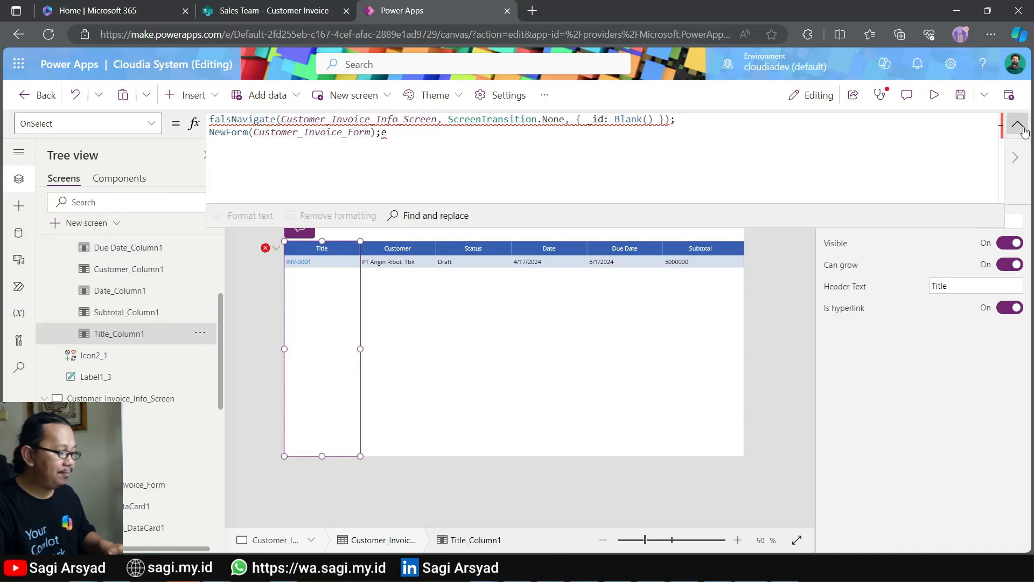
drag(231, 123, 210, 124)
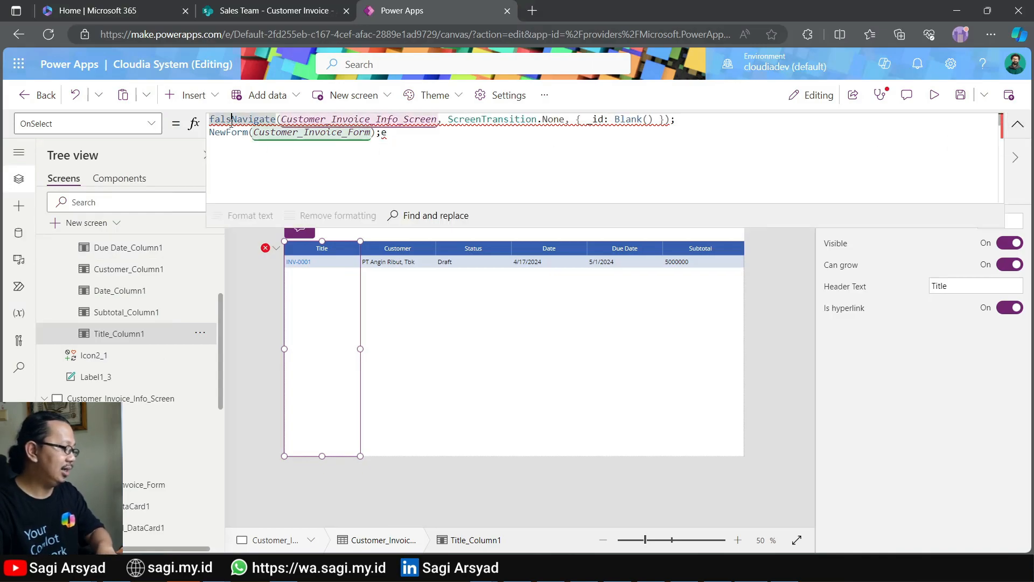
key(BackSpace)
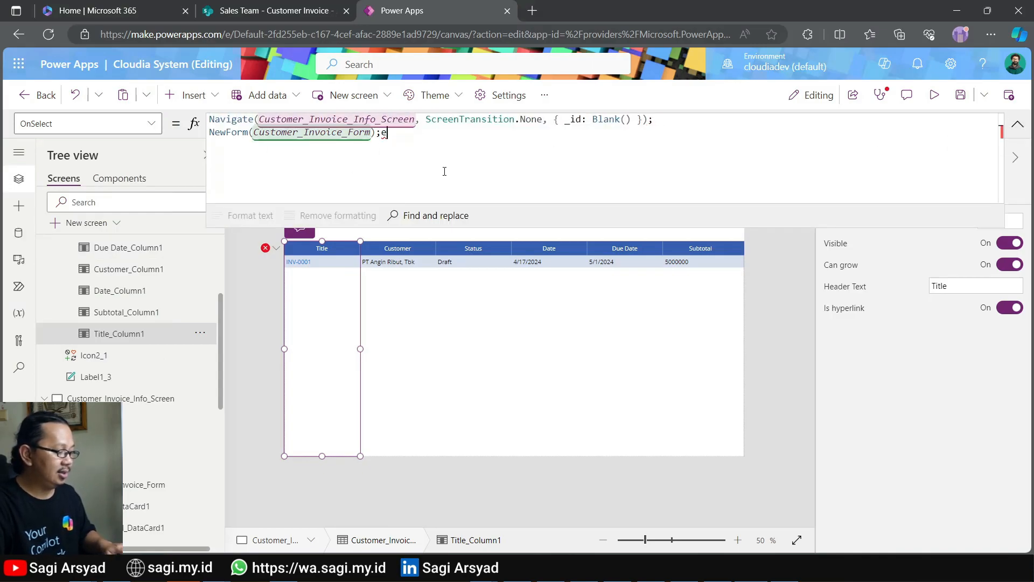
key(BackSpace)
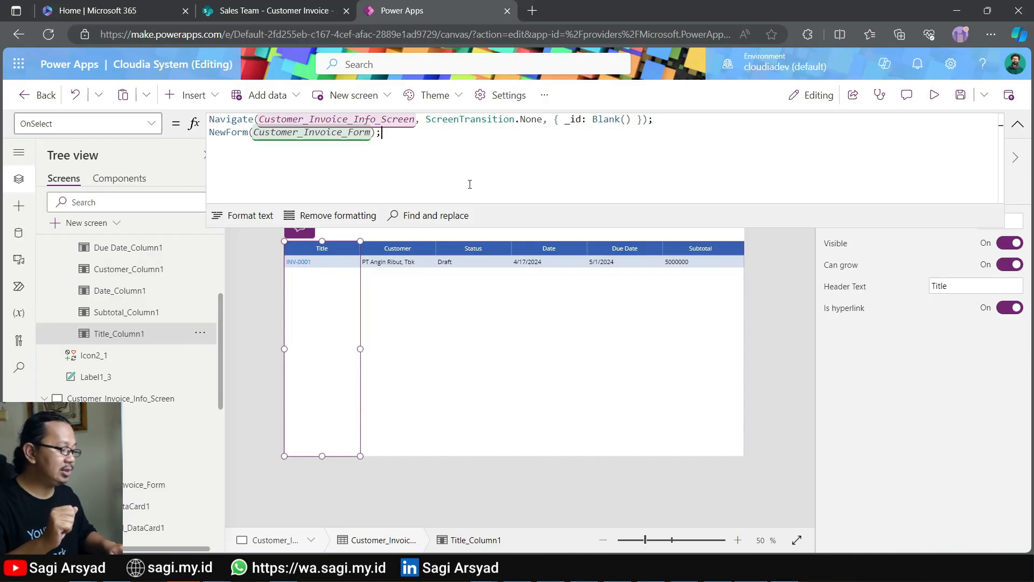
double_click(217, 136)
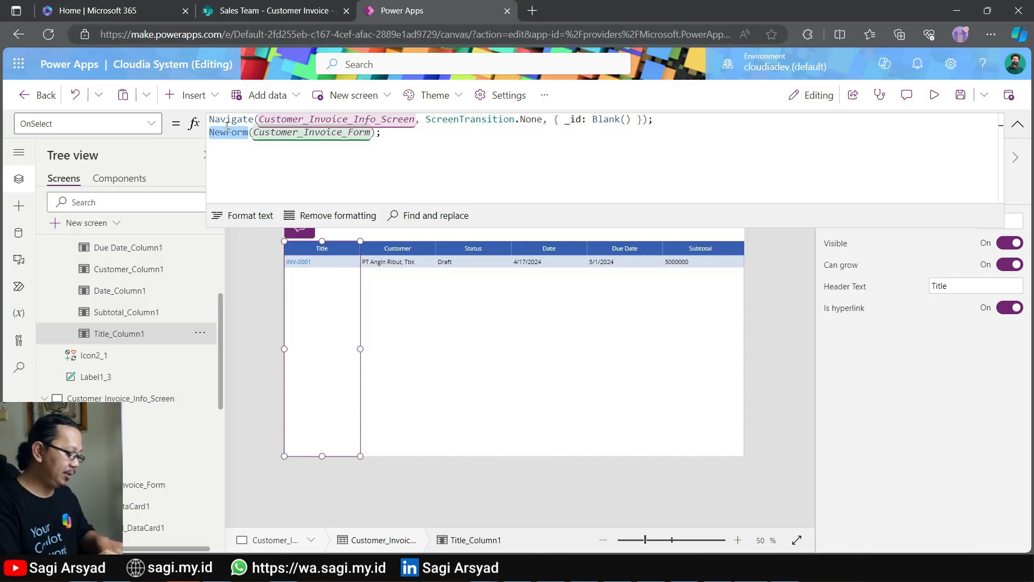
text(ViewForm)
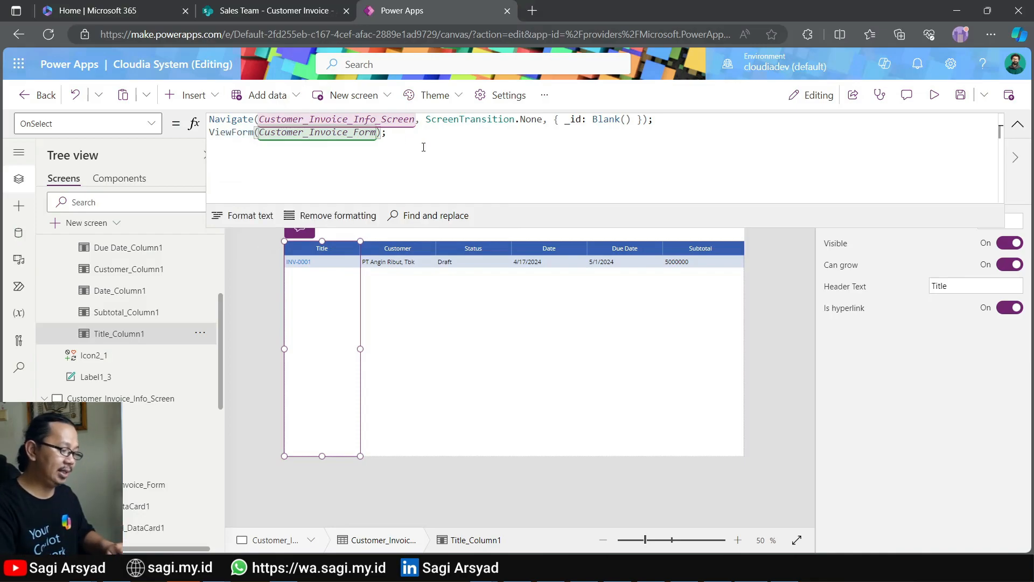
Replace Blank() in the Title column's Navigate call so that _id is Customer_Invoice_DataTable.Selected.ID.
drag(632, 120, 594, 124)
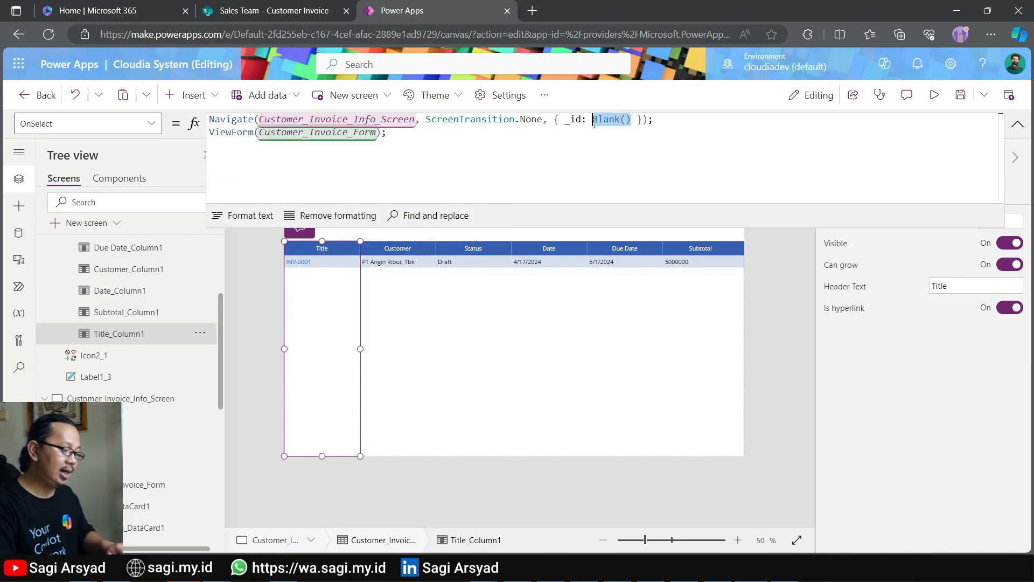
text(Customer)
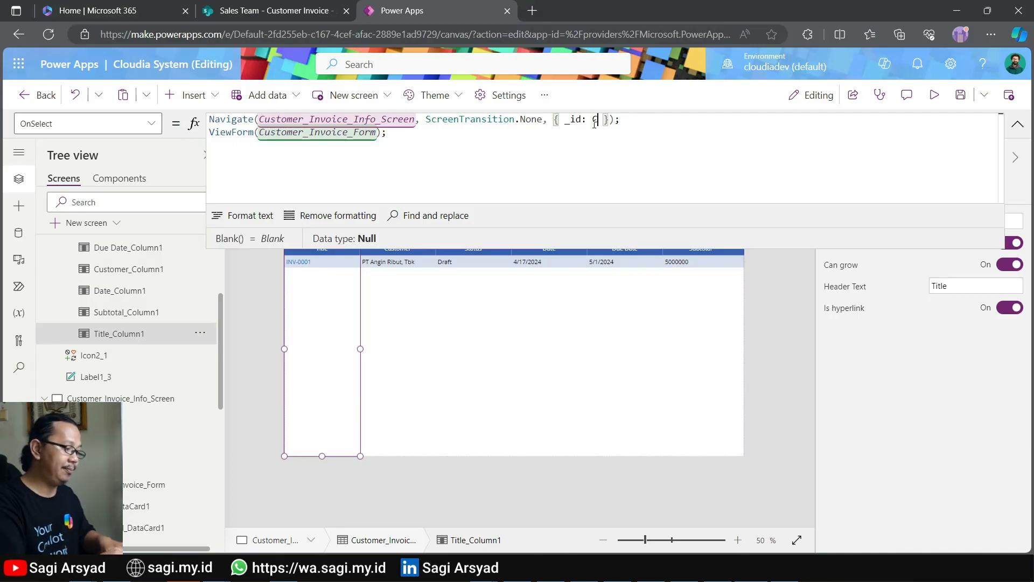
key(Down)
key(Down)
key(Down)
key(Down)
key(Down)
key(Down)
key(Down)
key(Down)
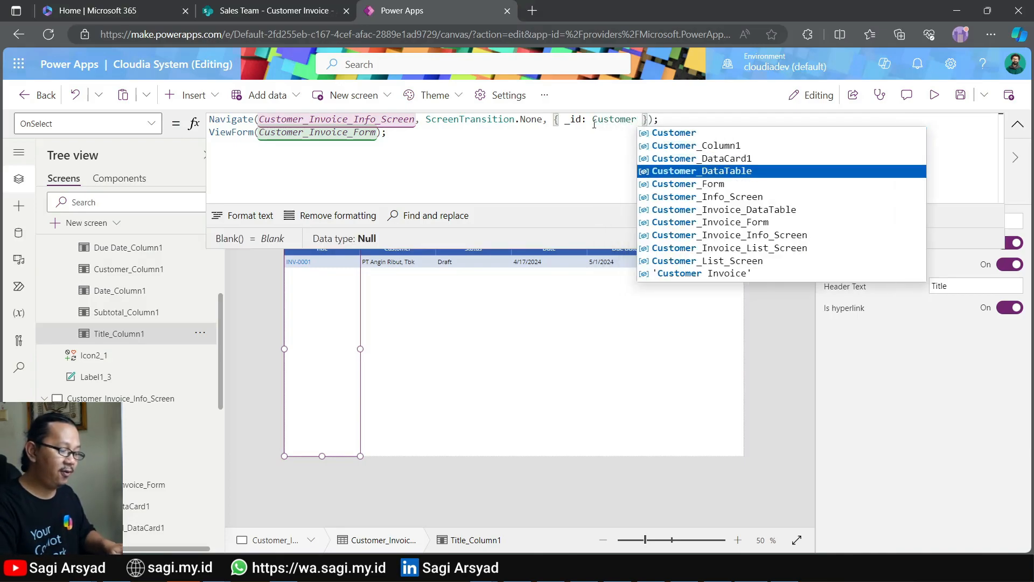
key(Down)
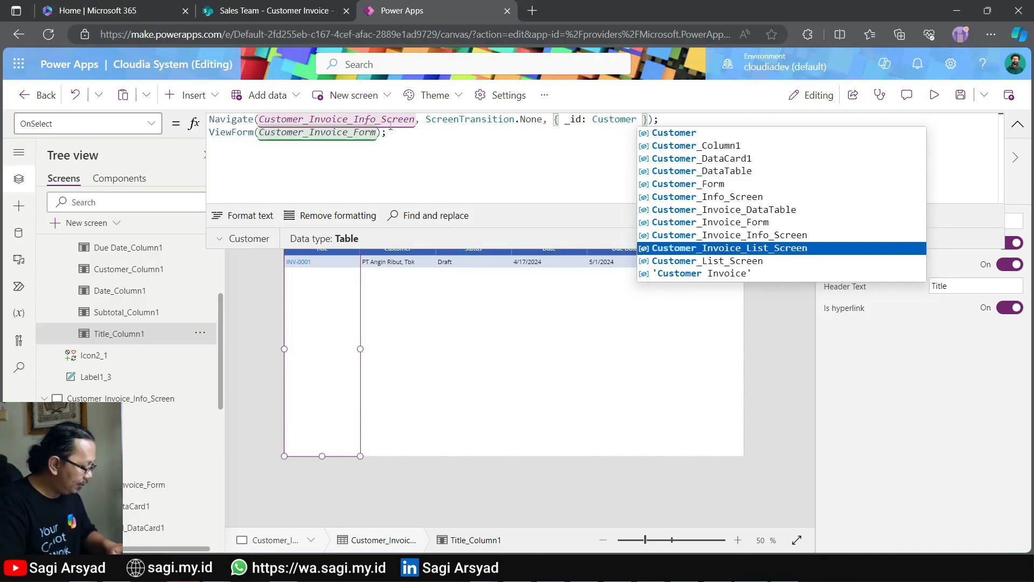
scroll(161, 362, up, 3)
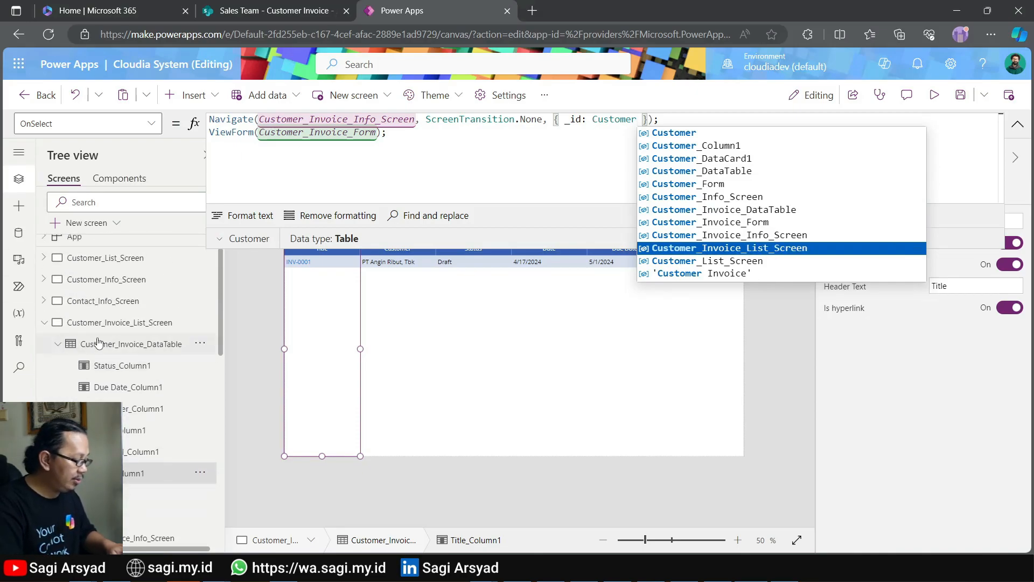
click(866, 210)
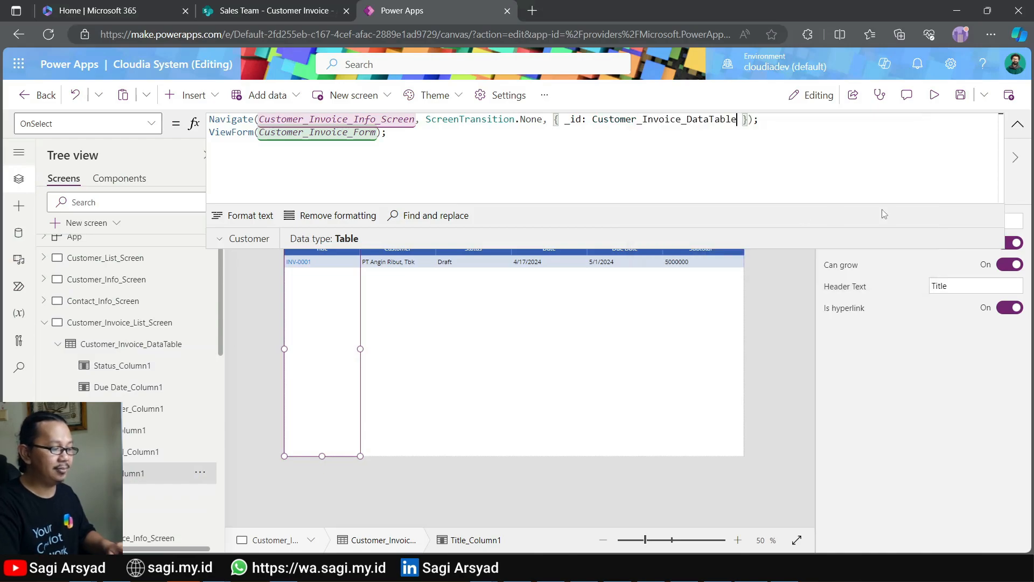
text(.sele)
key(Tab)
text(.i)
key(Tab)
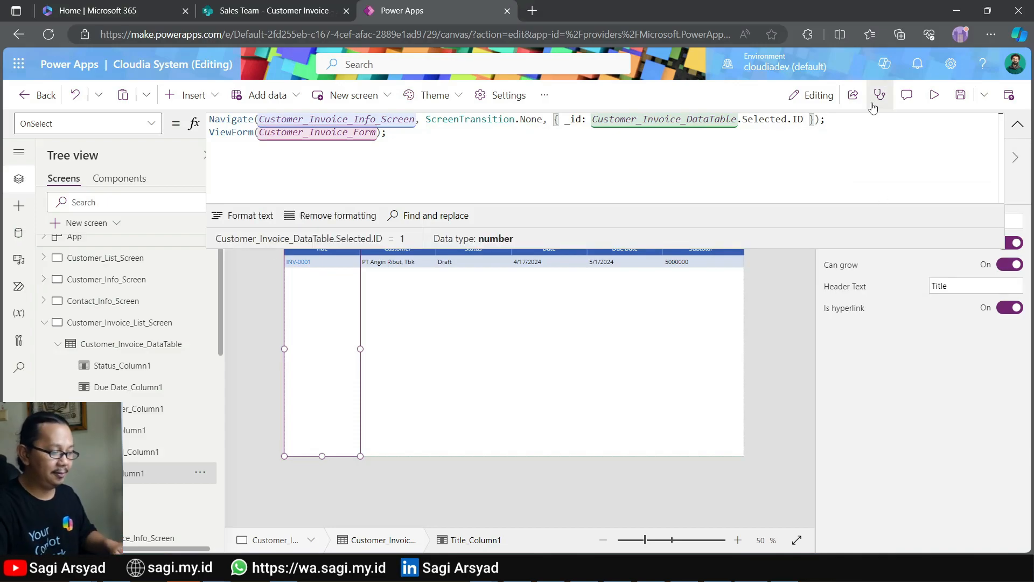
Preview the app, open INV-0001 through its Title link, and return to editing with the formula bar collapsed.
click(929, 98)
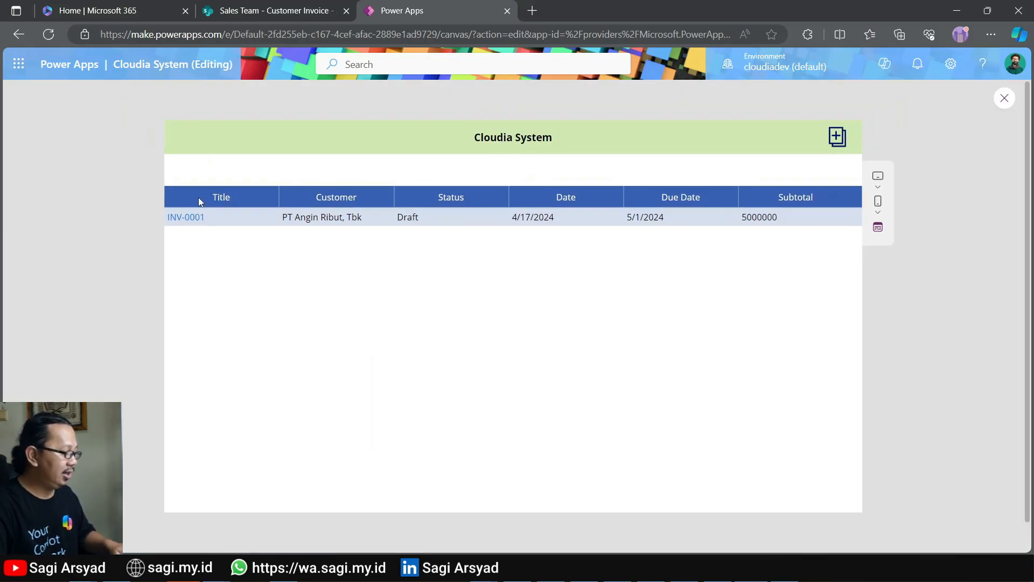
click(199, 218)
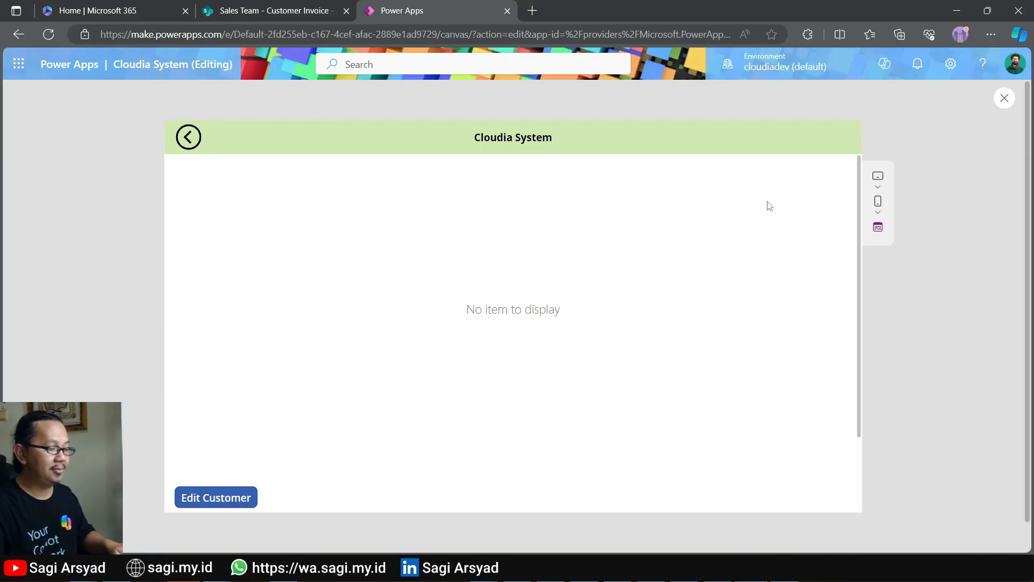
click(1000, 104)
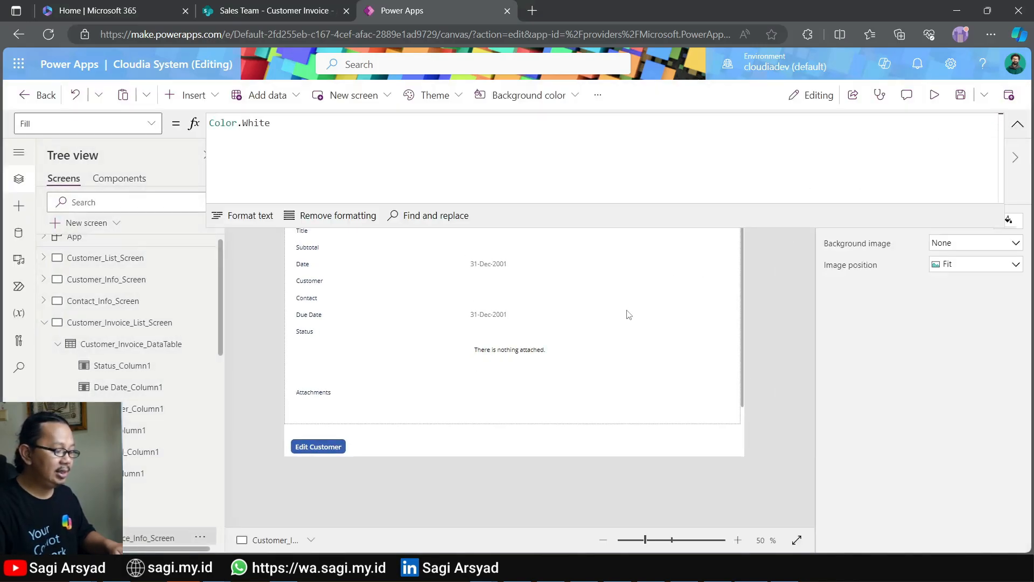
click(1017, 123)
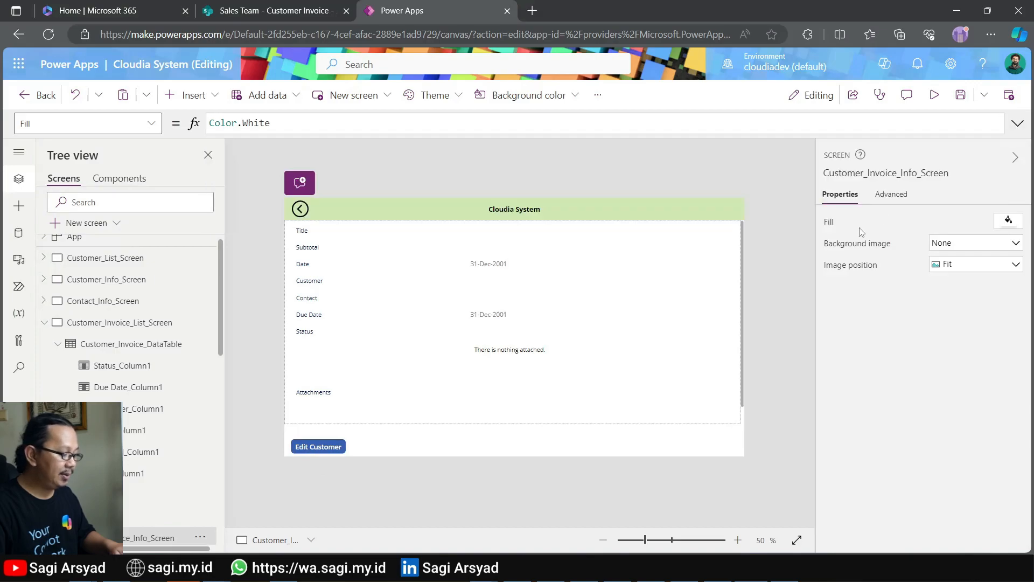
Begin the Item formula of Customer_Invoice_Form with First(Filter('Customer Invoice', ID.
click(744, 273)
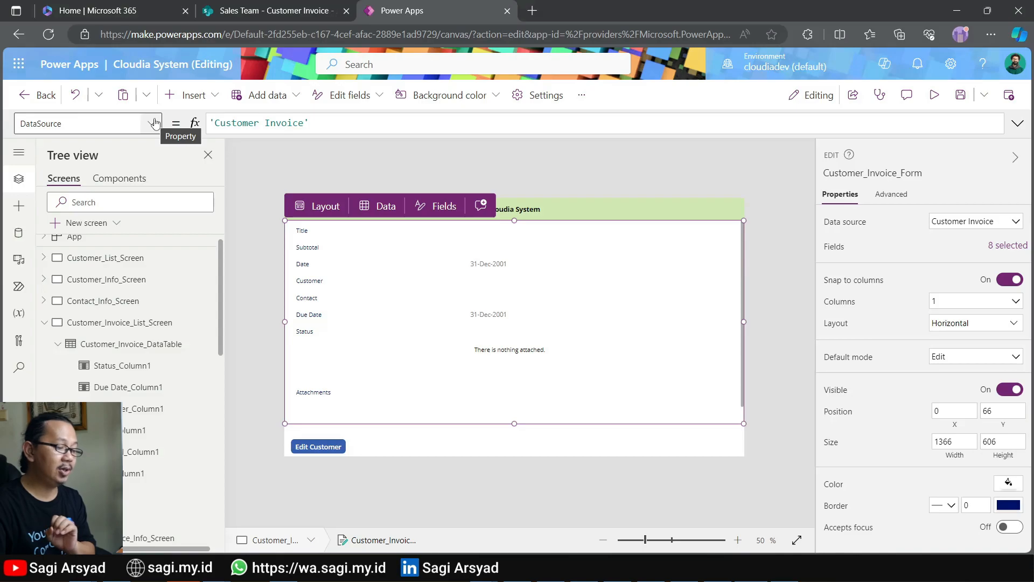
click(153, 123)
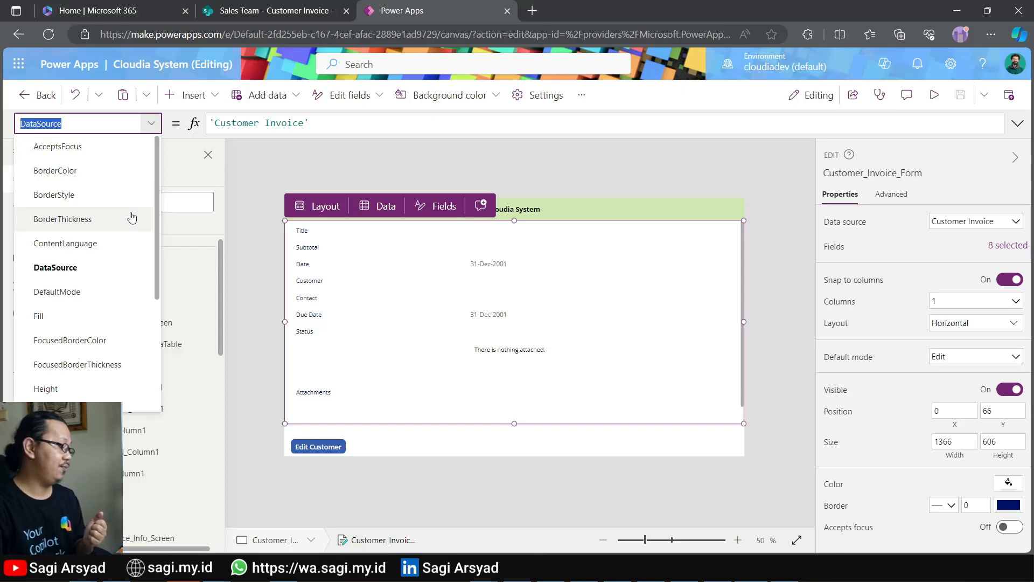
scroll(132, 217, down, 2)
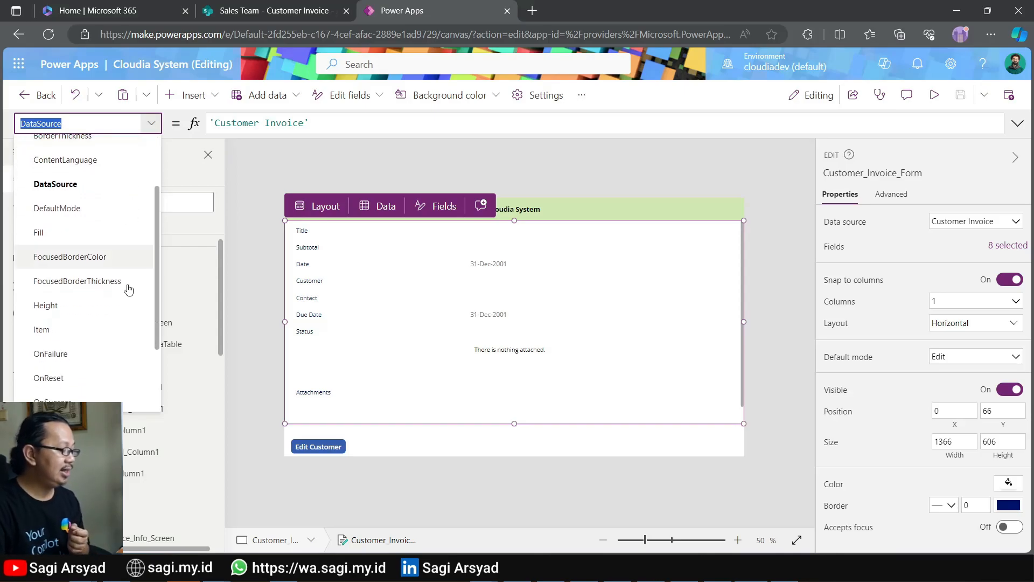
click(116, 330)
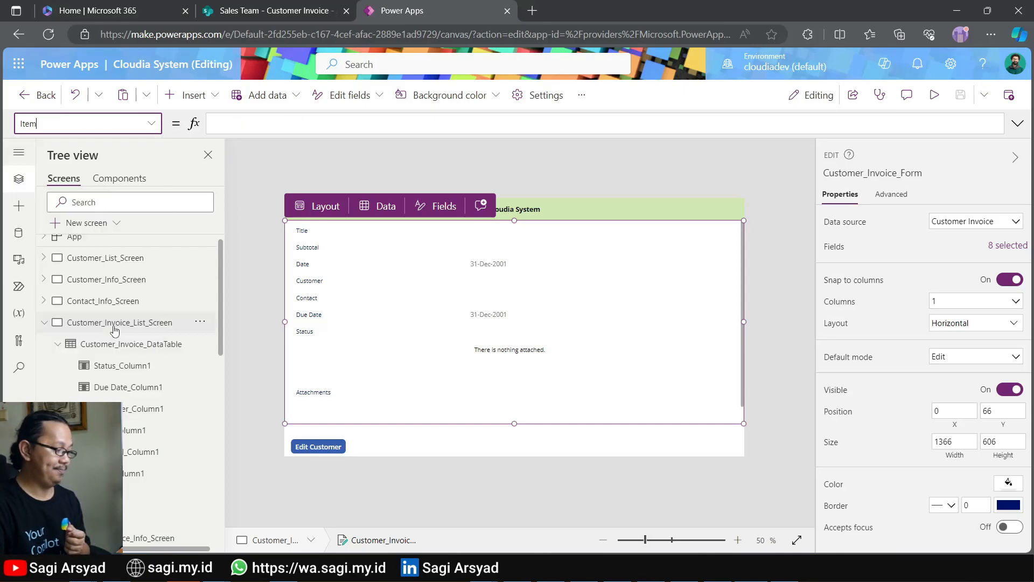
click(257, 124)
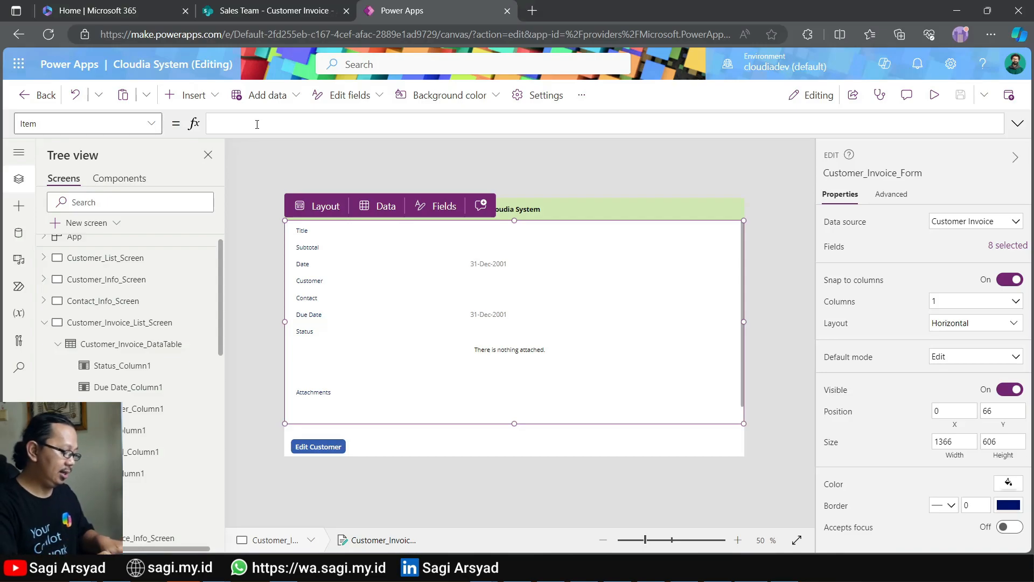
text(First)
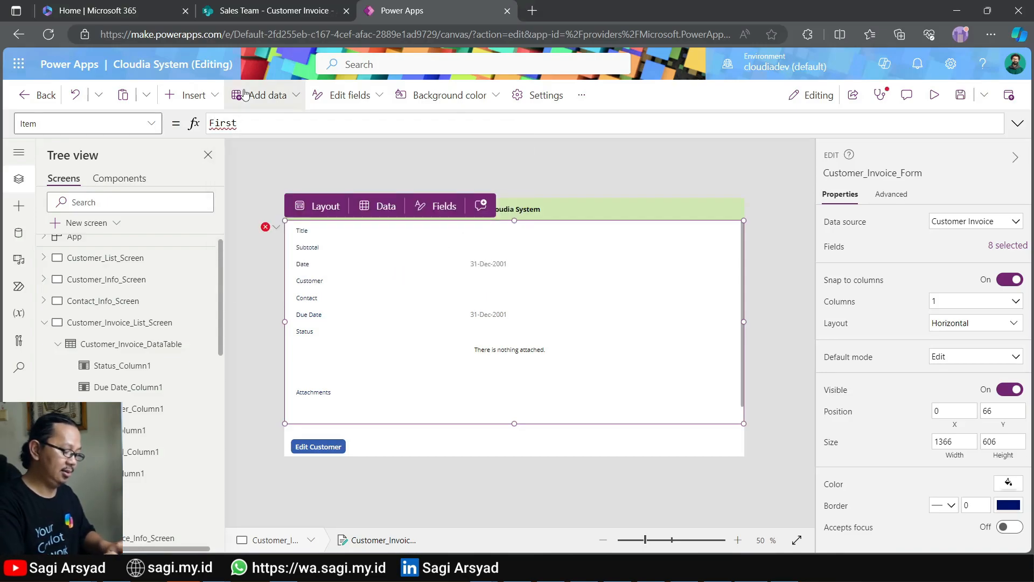
text((Filter)
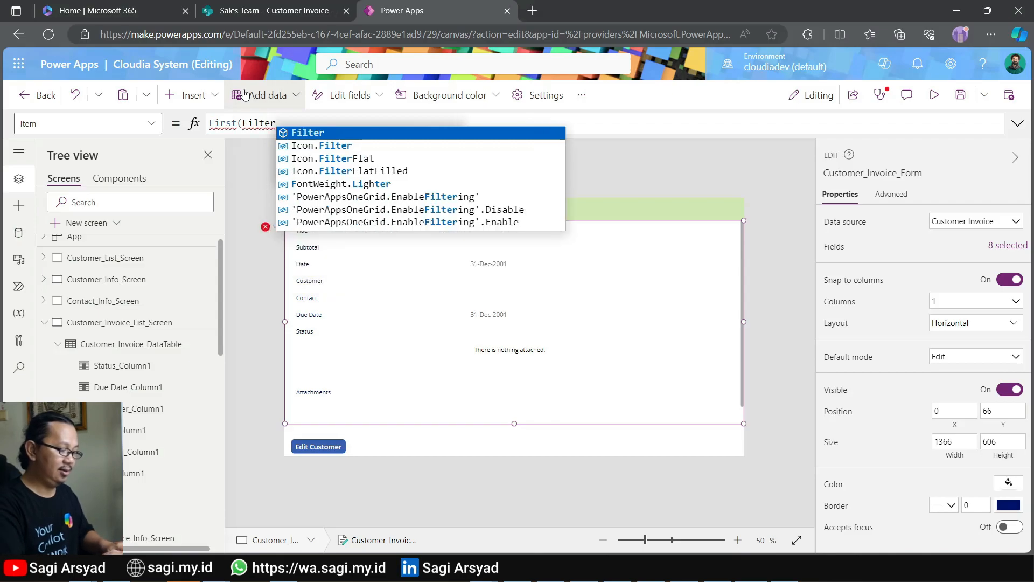
text(()
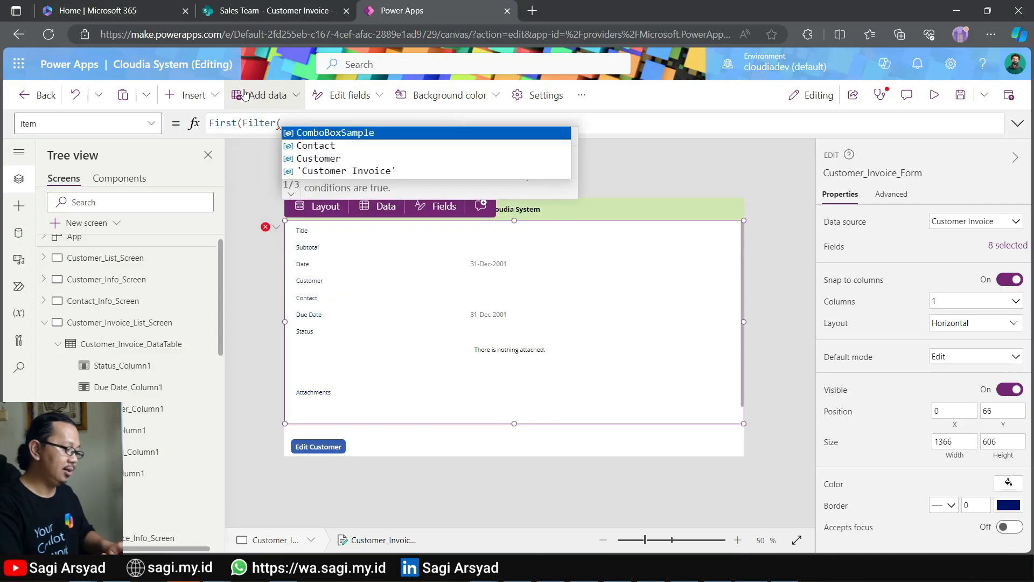
click(342, 171)
text(, id)
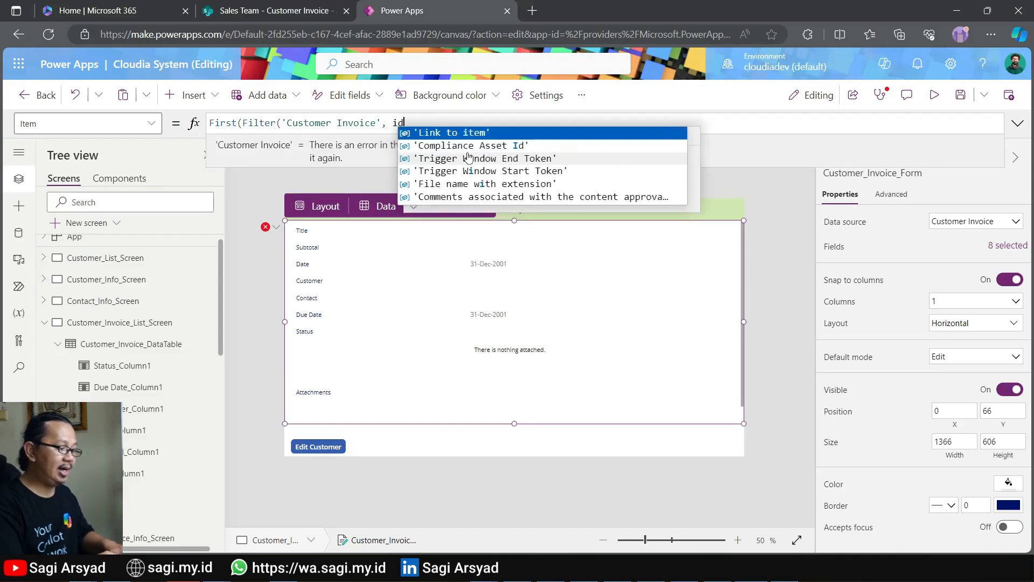
key(Tab)
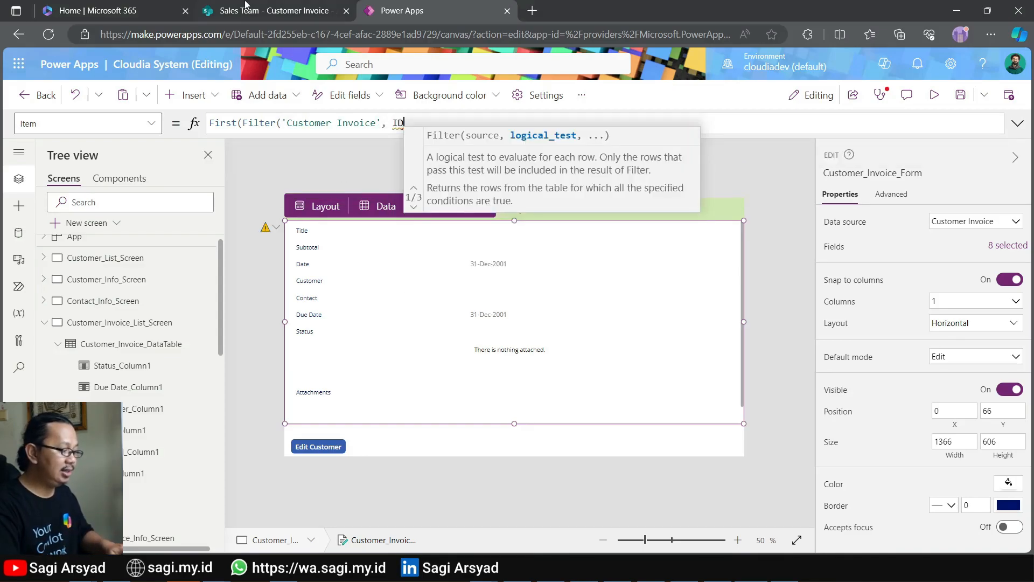
Switch to the SharePoint Customer Invoice list and add the ID column to its view.
click(250, 6)
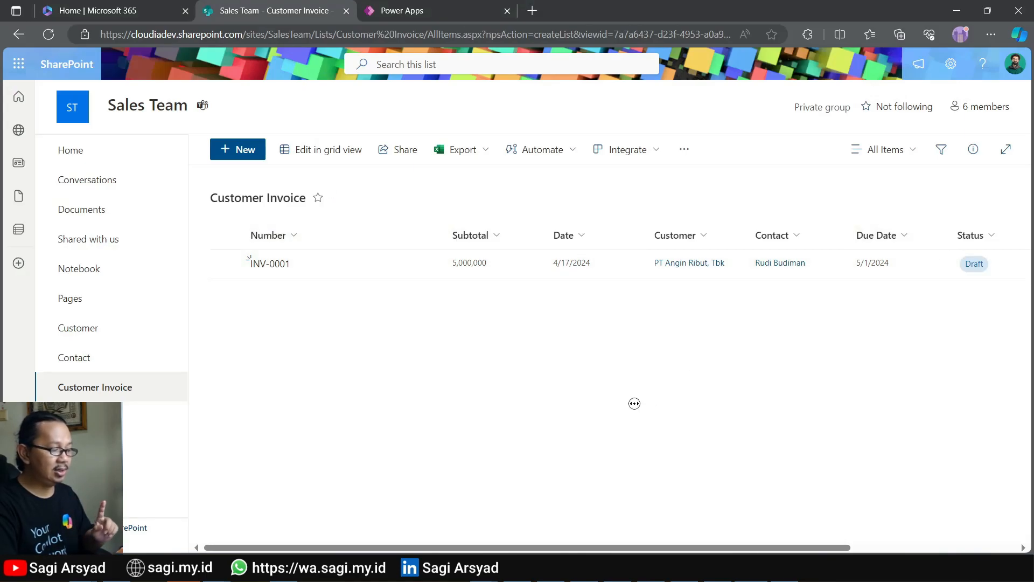
scroll(617, 403, right, 5)
click(871, 242)
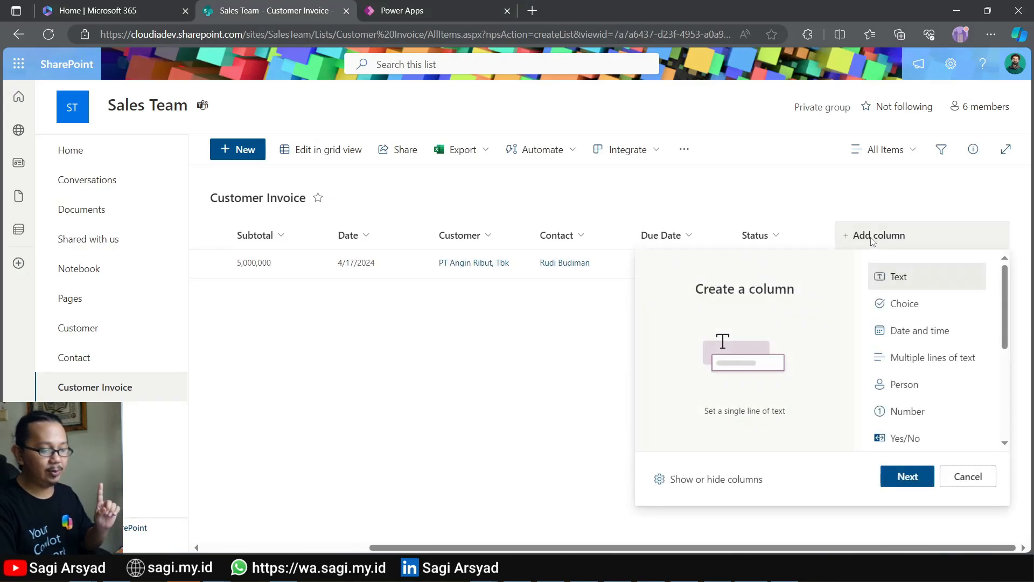
scroll(871, 388, down, 1)
click(755, 481)
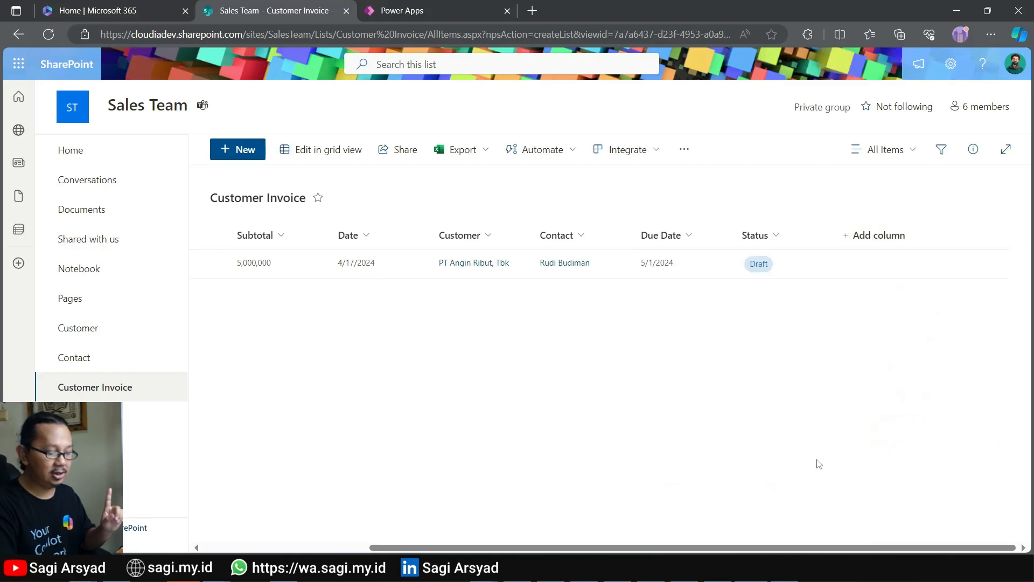
click(835, 412)
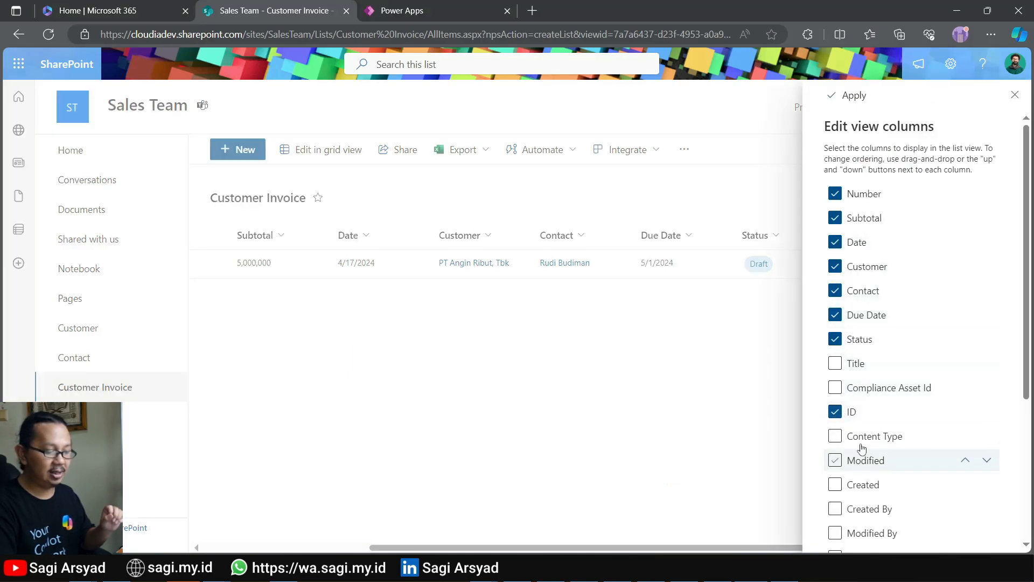
click(848, 95)
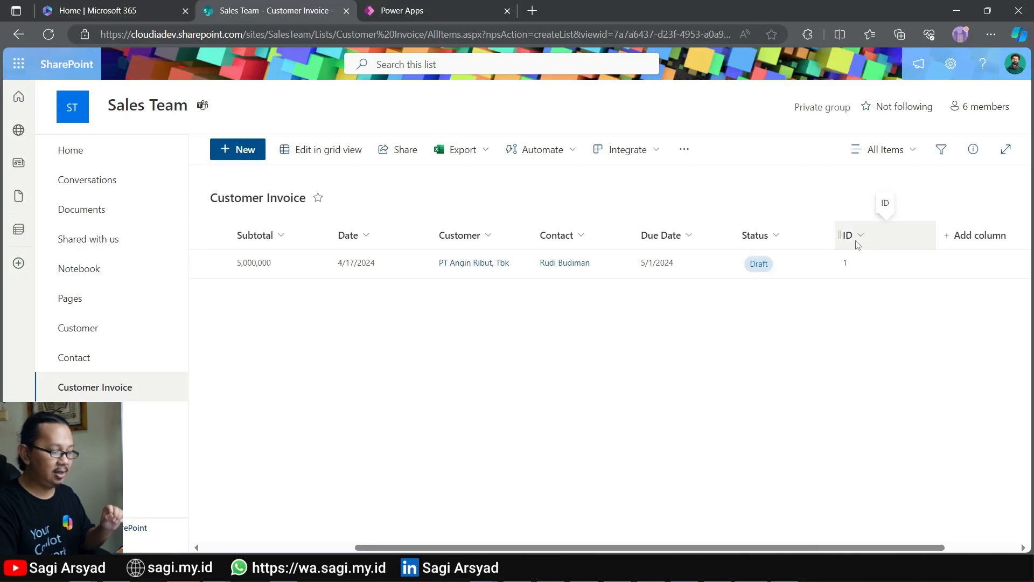
Return to the Power Apps editor and complete Customer_Invoice_Form's Item formula as First(Filter('Customer Invoice', ID = _id)).
click(409, 5)
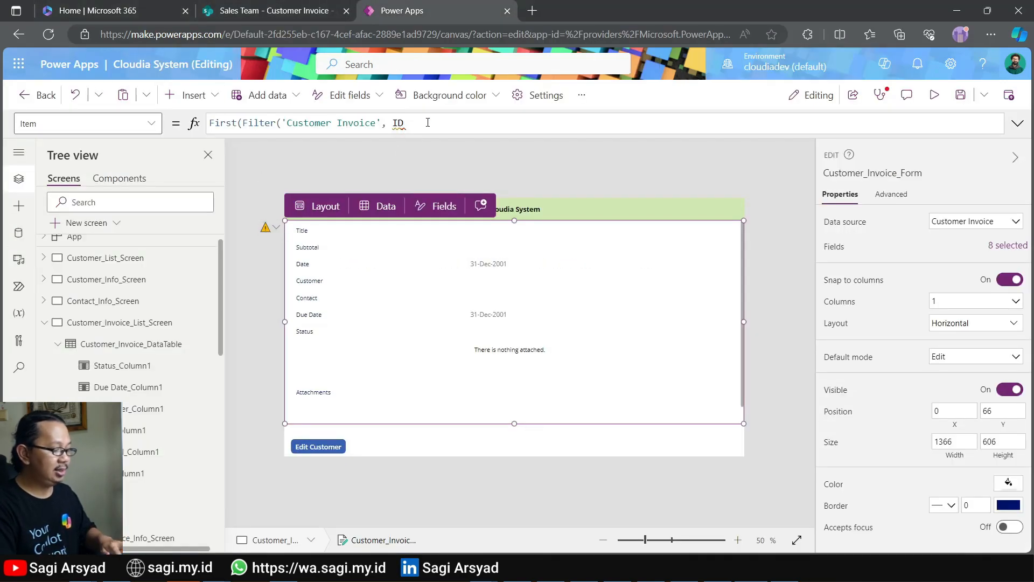
text(= _)
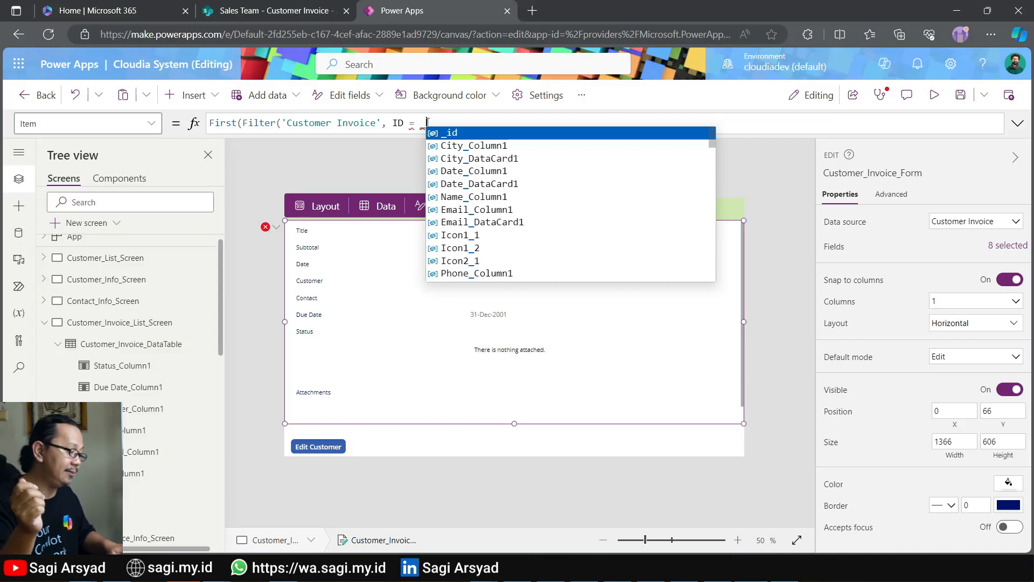
key(Tab)
text())
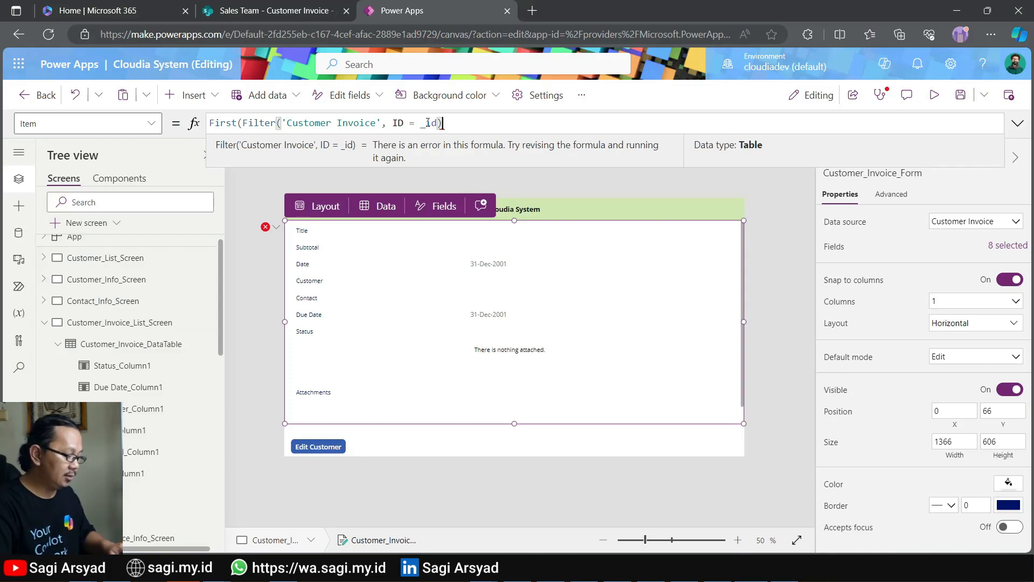
text())
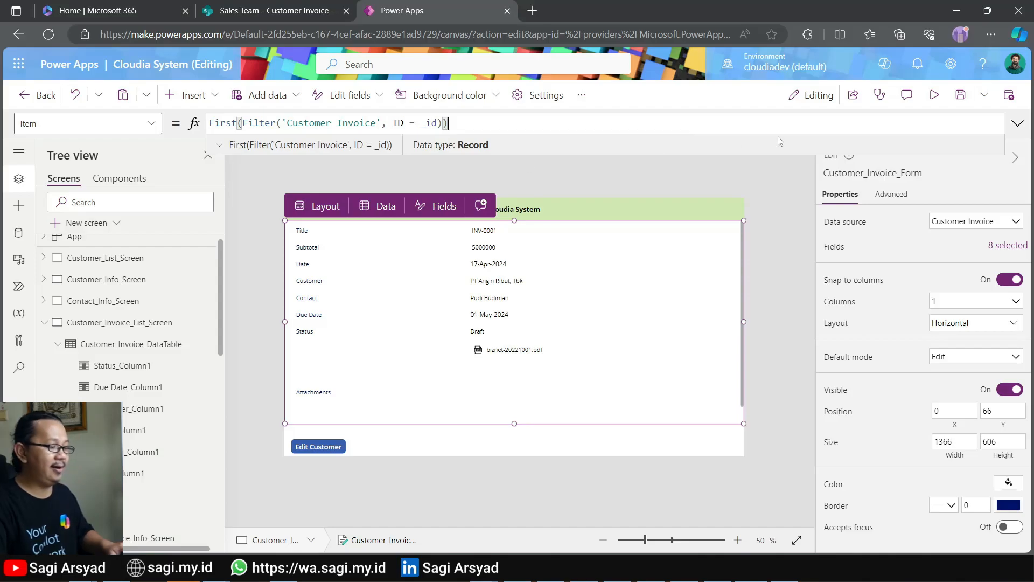
Preview the app, go back to the invoice list and open INV-0001 through its Title link.
click(934, 95)
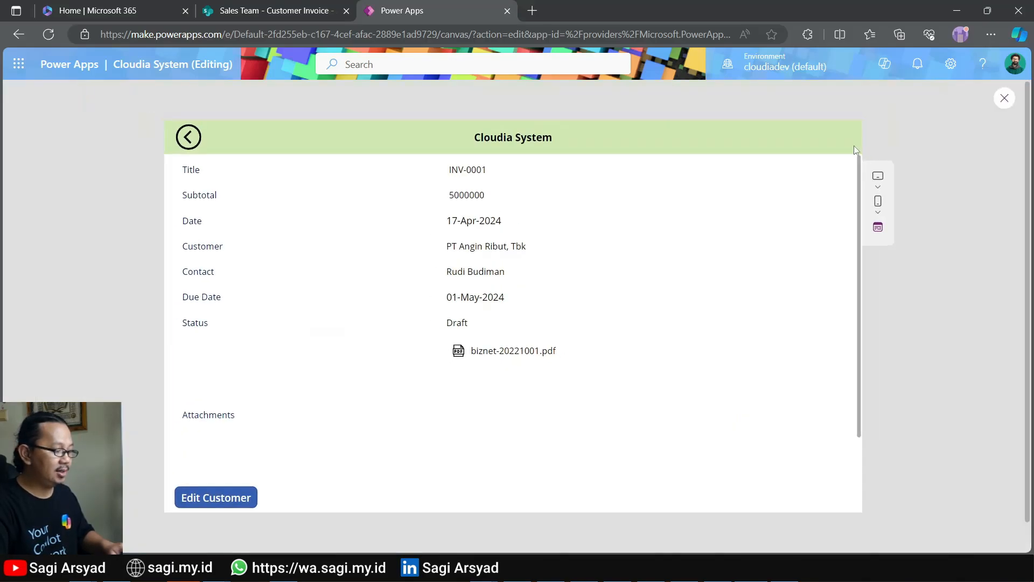
click(189, 137)
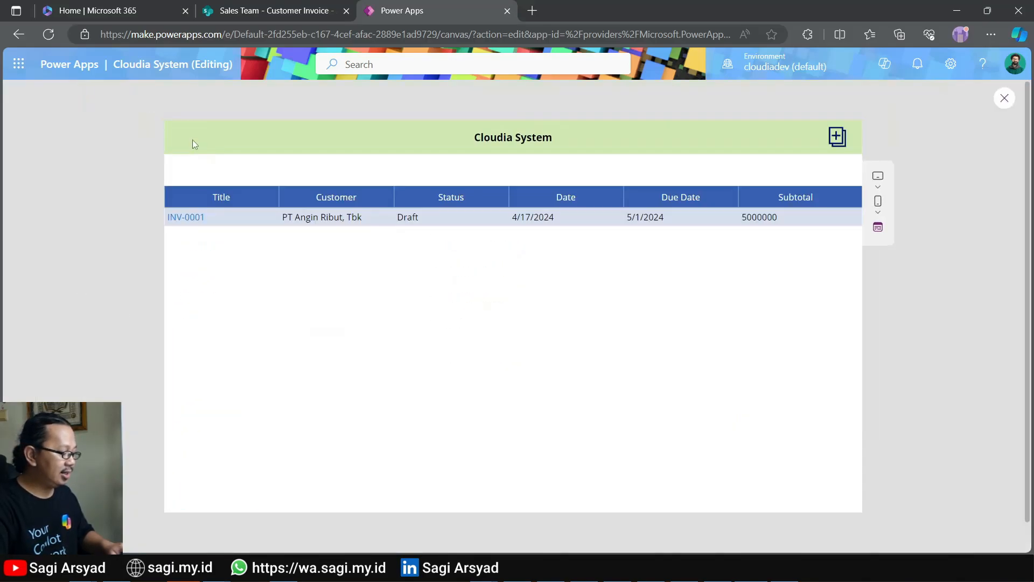
click(191, 221)
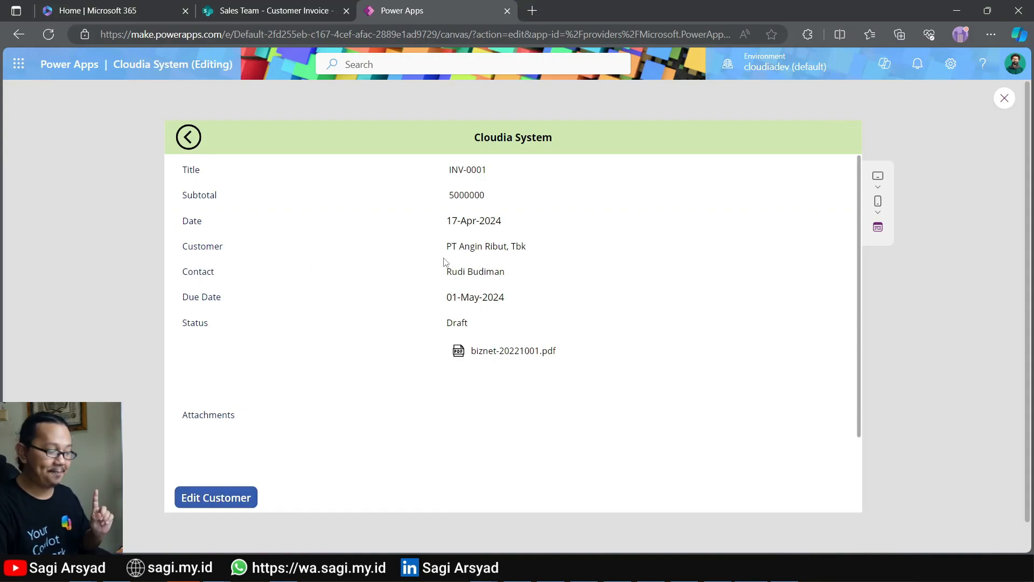
Edit the open invoice, setting Title to INV-0001-REV and Subtotal to 5200000, and save it.
click(226, 496)
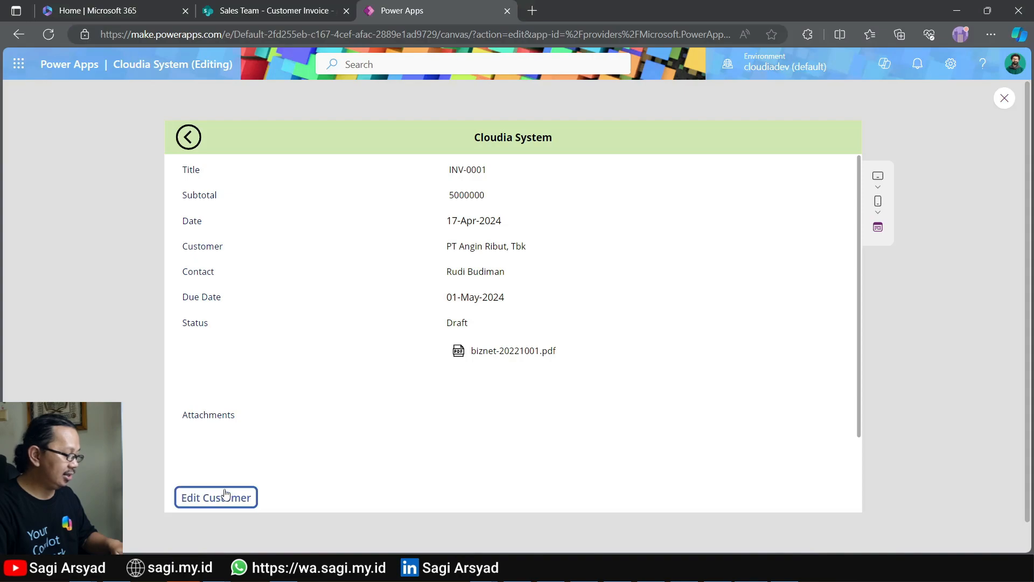
click(492, 171)
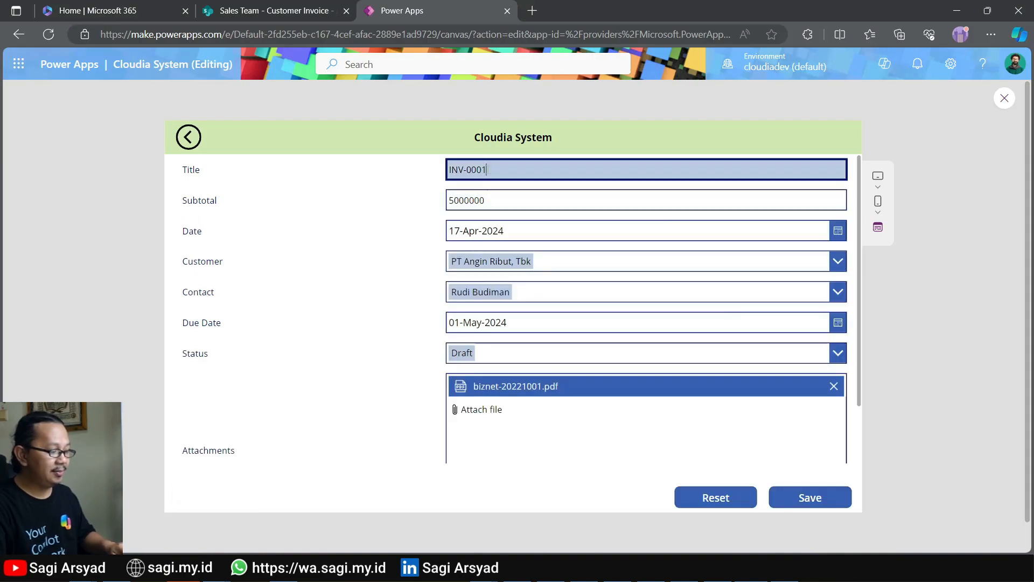
text(-REV)
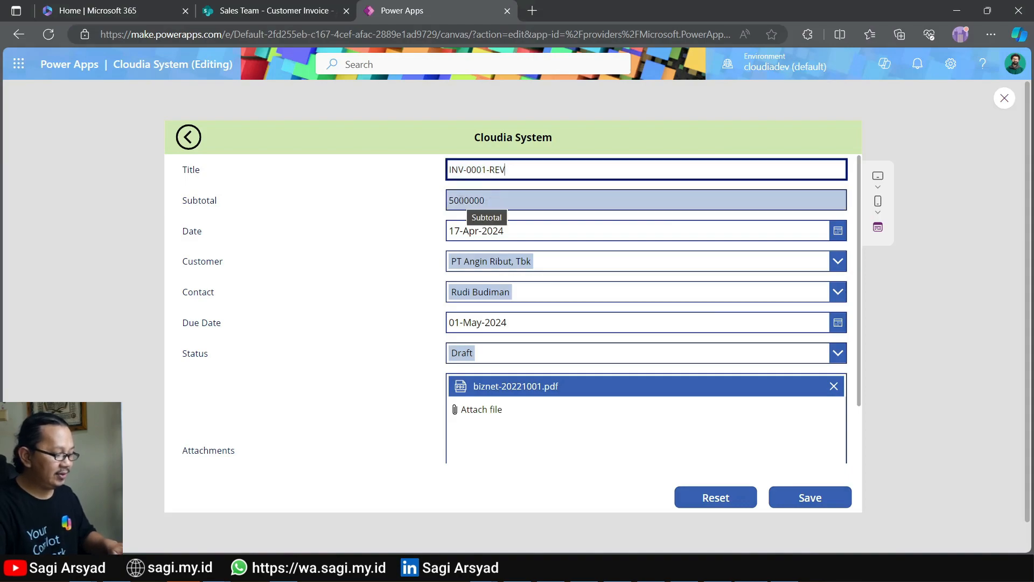
click(456, 201)
text(2)
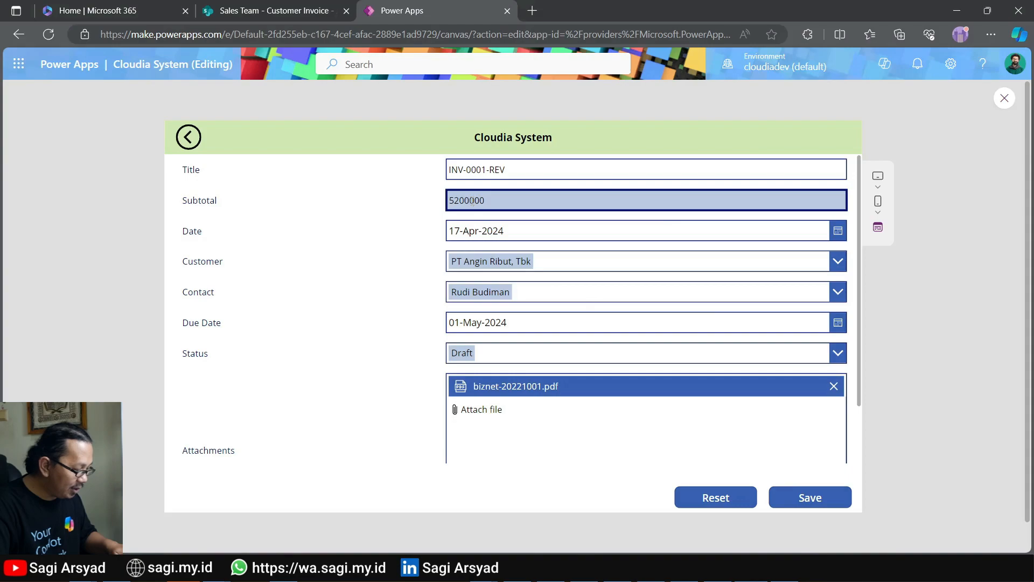
click(810, 497)
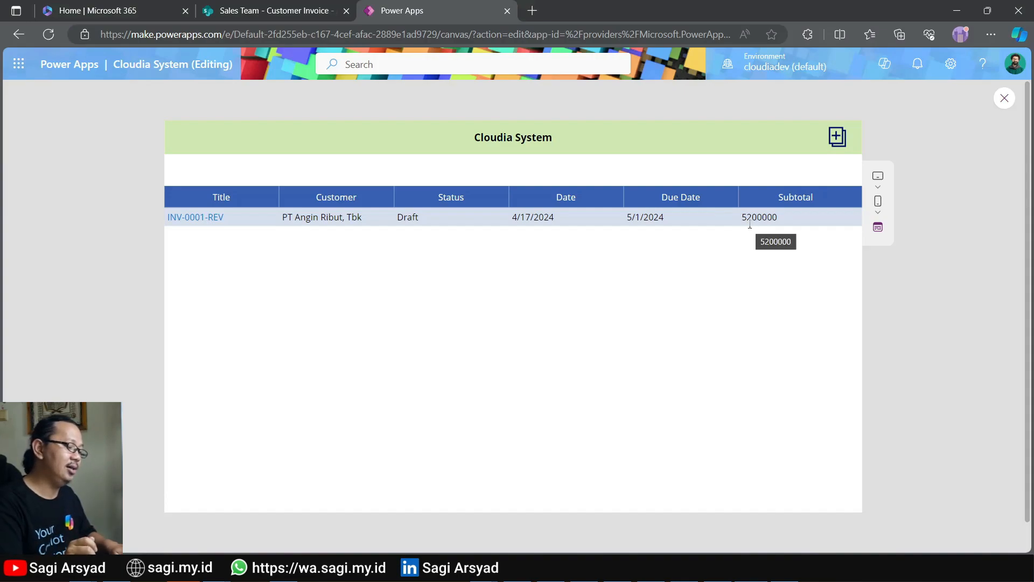
Start a new invoice with Title INV-0002, Subtotal 300000 and Date 03-Apr-2024.
click(836, 137)
click(480, 171)
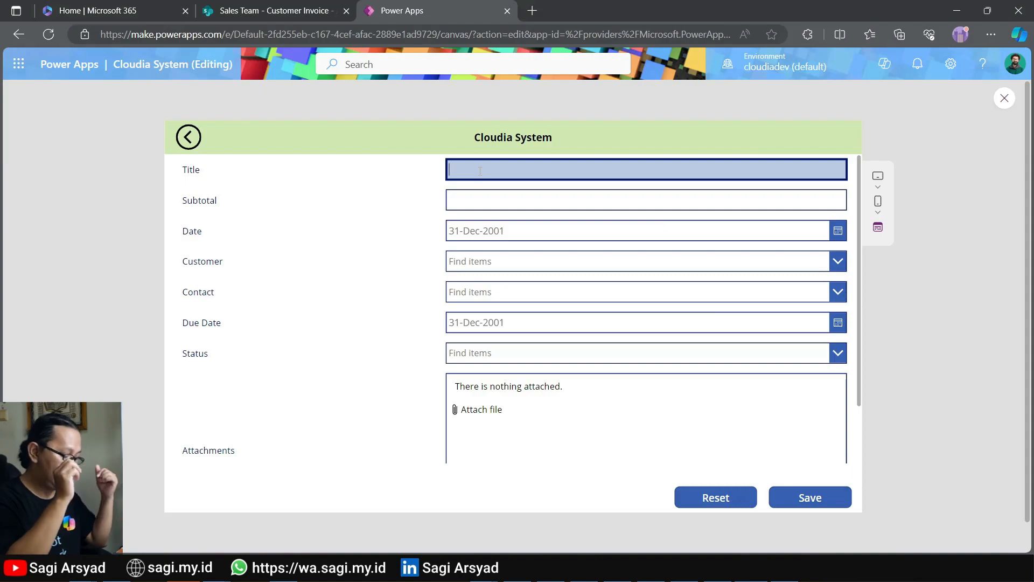
text(INV-0002)
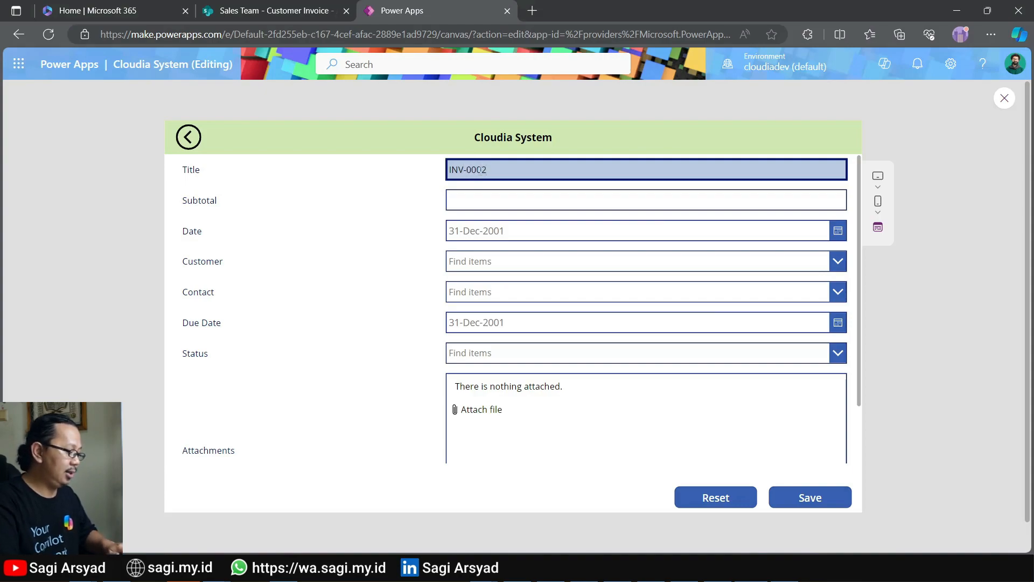
click(486, 193)
text(300000)
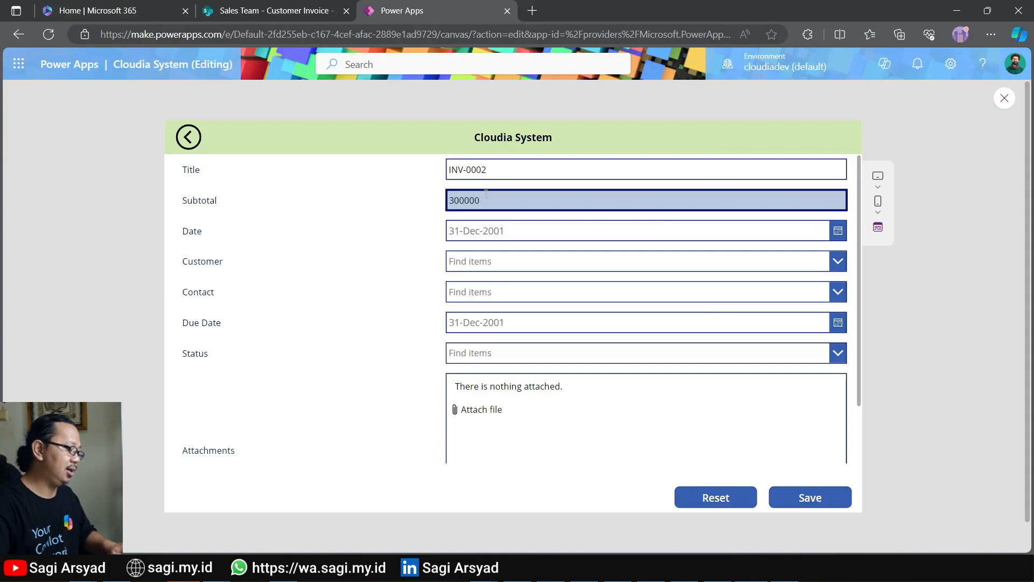
click(839, 233)
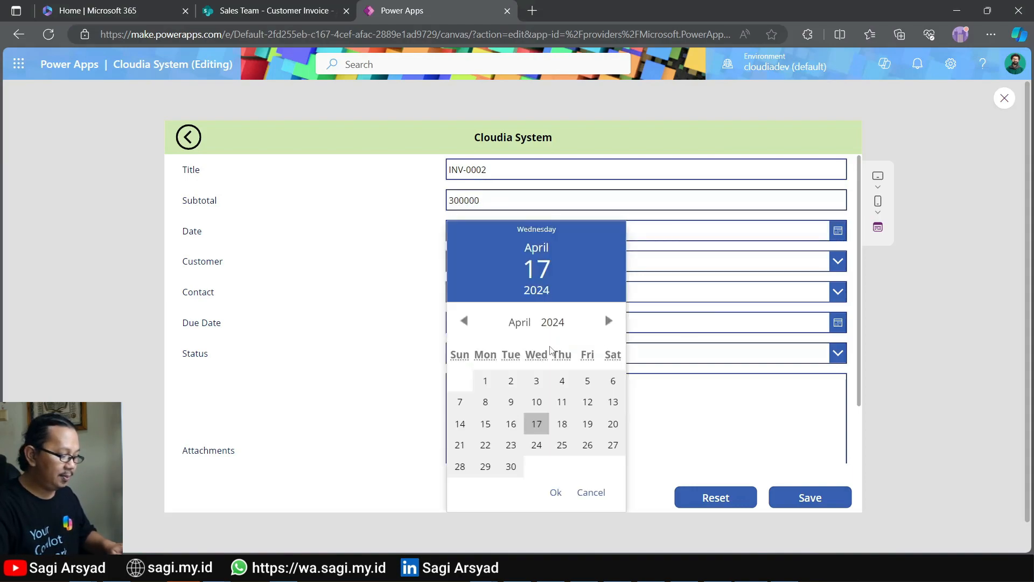
click(536, 381)
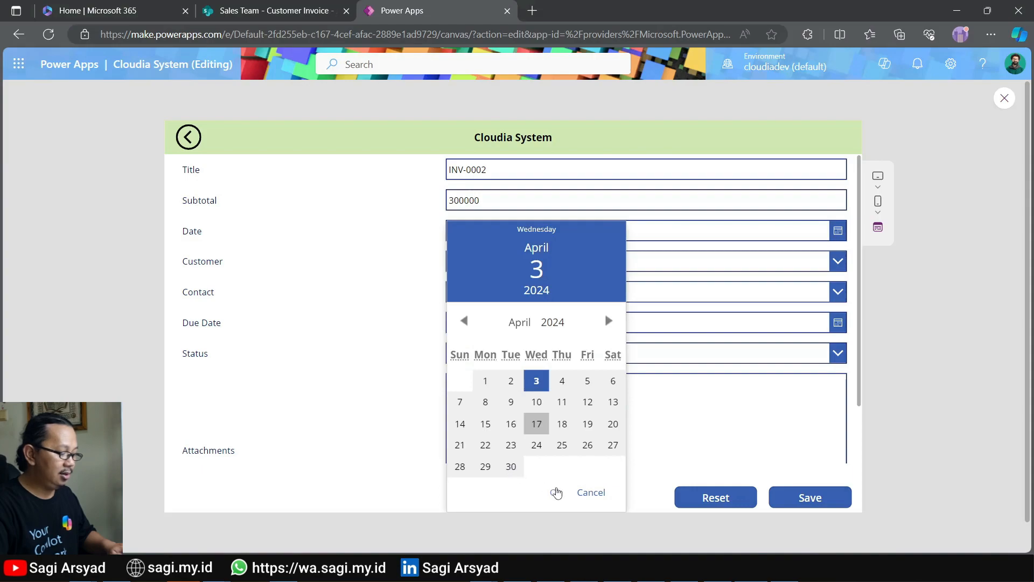
click(556, 492)
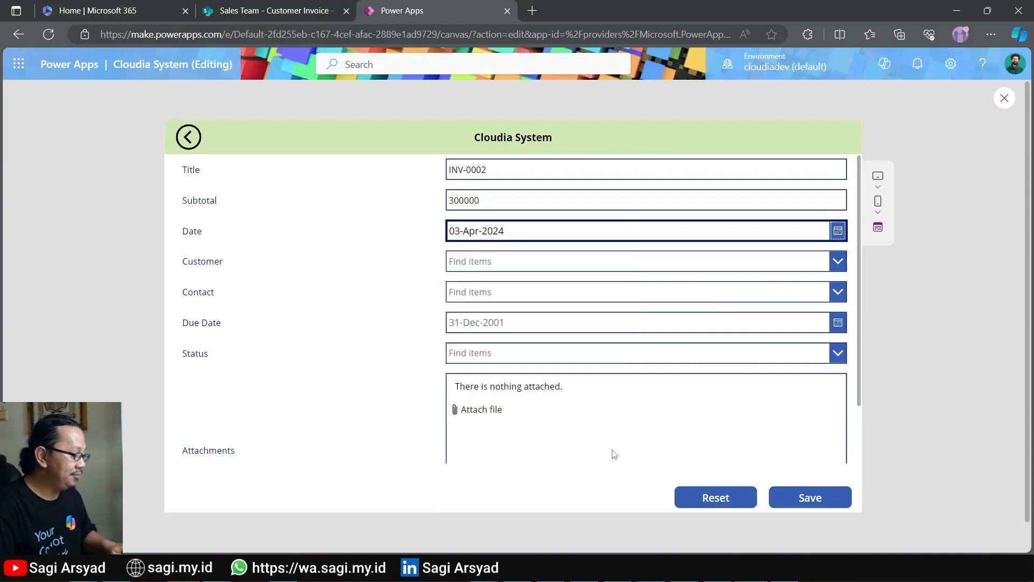
Set the new invoice's Customer to PT Gerak Cepat Selalu and choose the last listed person as its Contact.
click(799, 268)
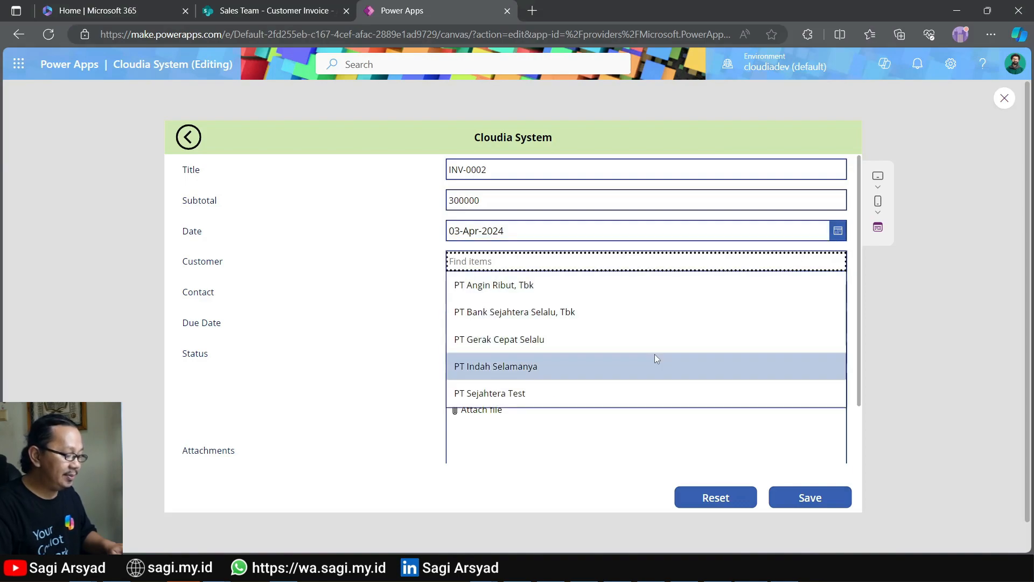
click(656, 349)
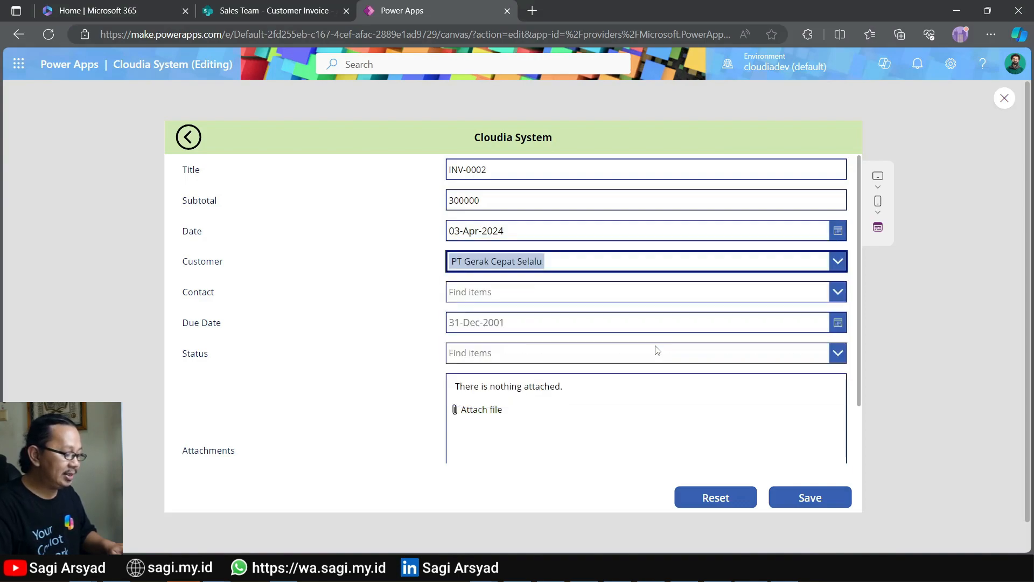
click(535, 291)
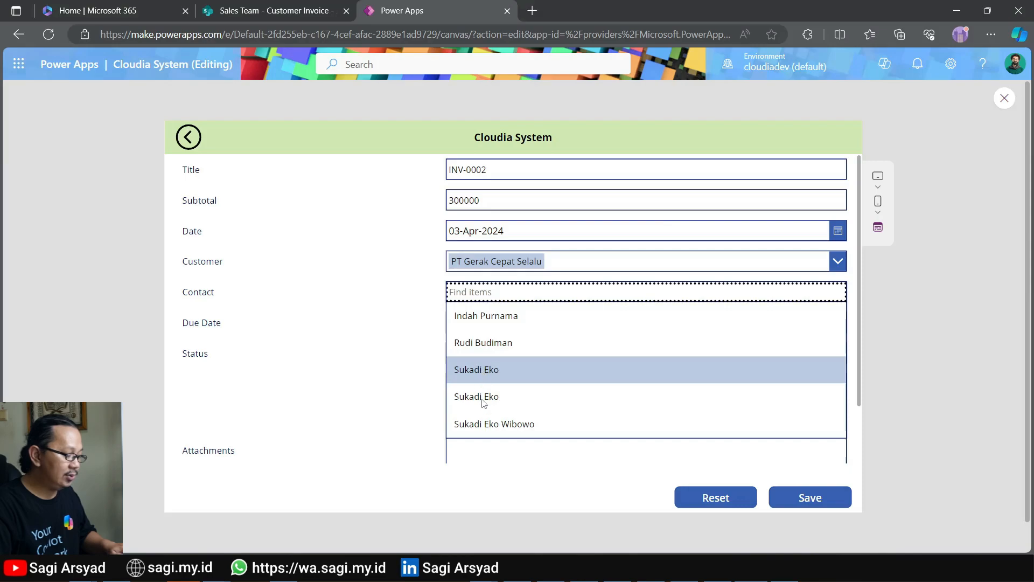
click(484, 425)
Set the new invoice's Due Date to 24-Apr-2024 and its Status to Paid.
click(607, 321)
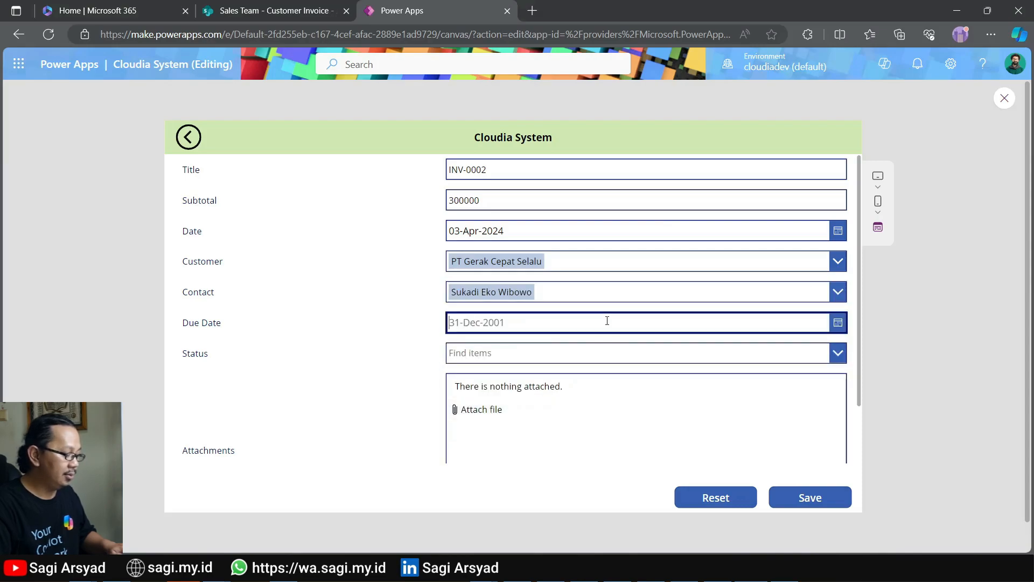
click(837, 322)
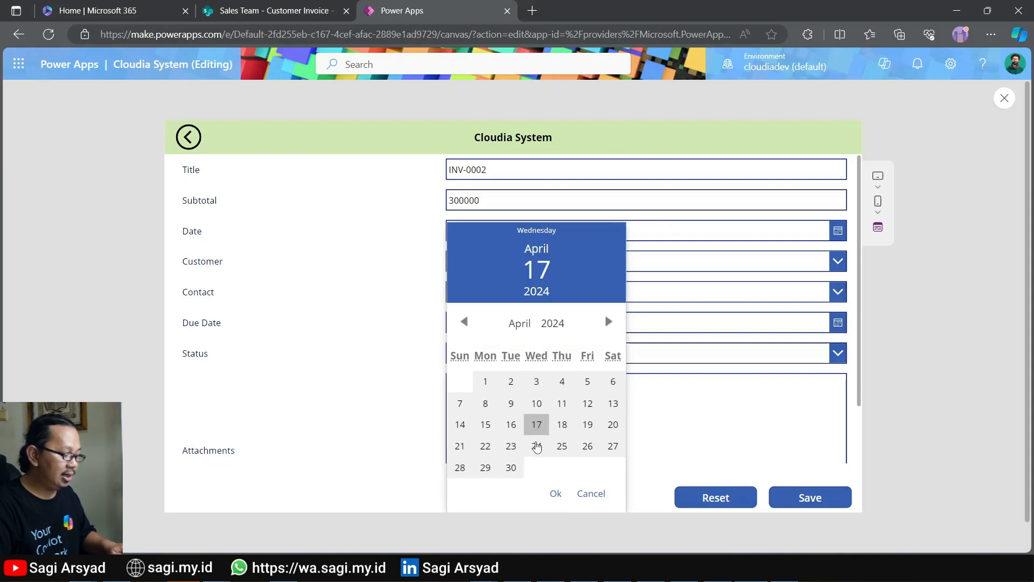
click(537, 446)
click(556, 494)
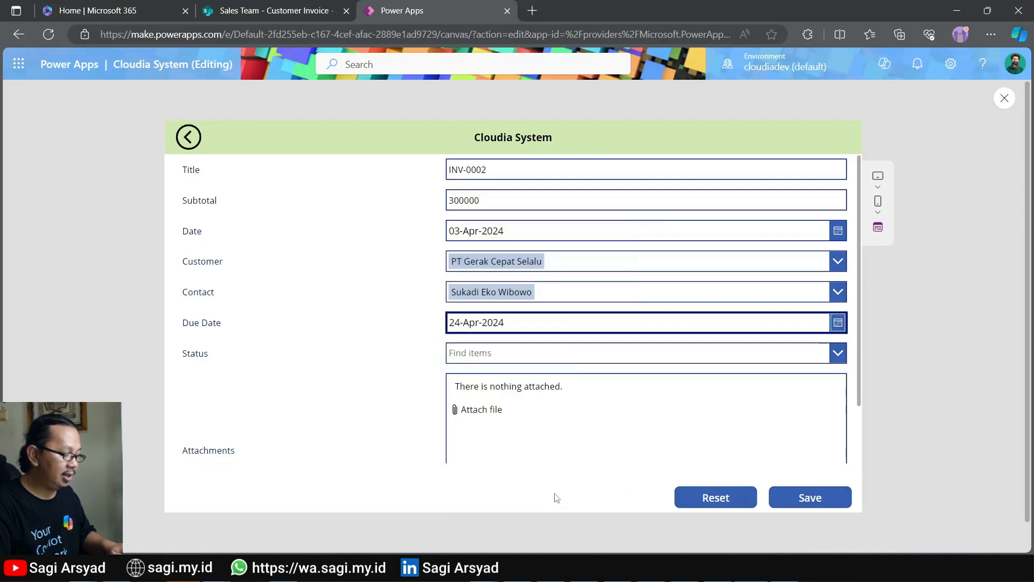
click(754, 356)
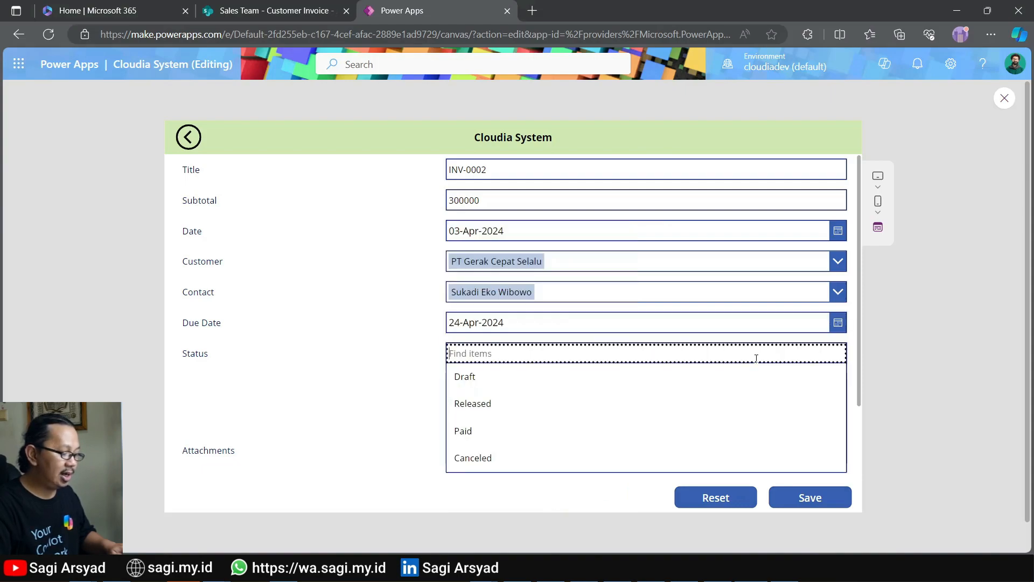
click(608, 442)
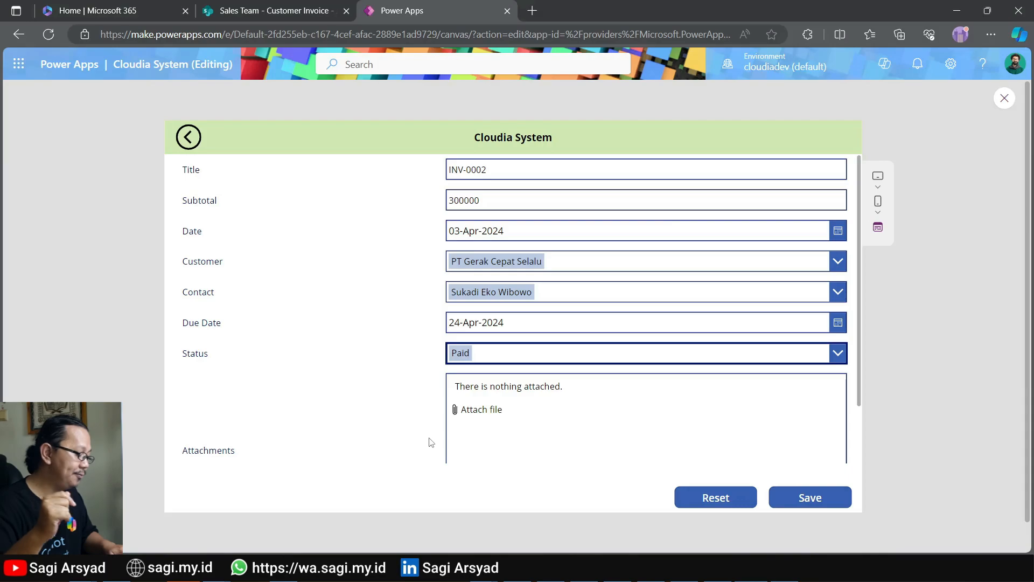
Save the new invoice with biznet-20221218.pdf attached and open INV-0002 through its Title link.
click(482, 411)
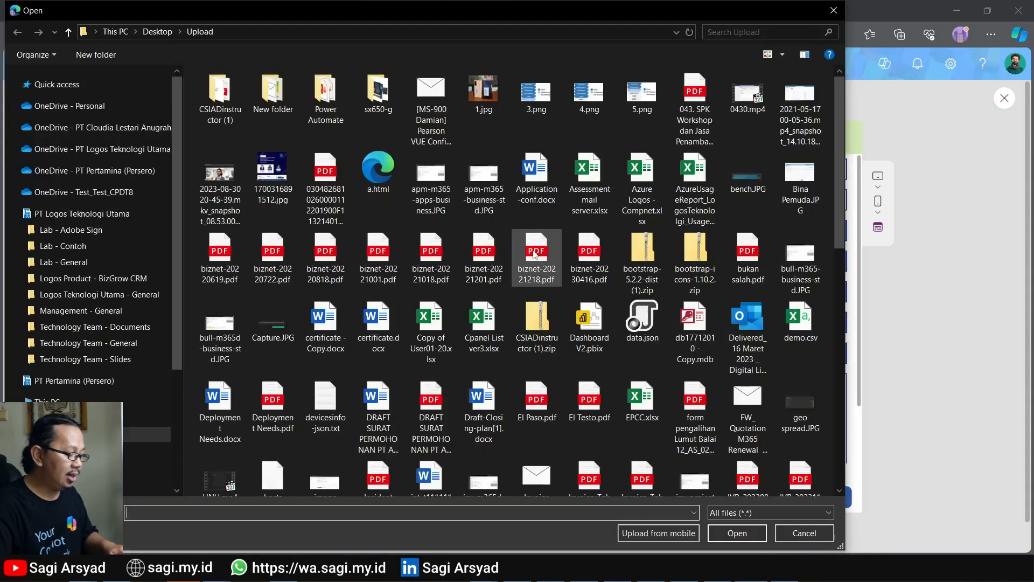
double_click(532, 251)
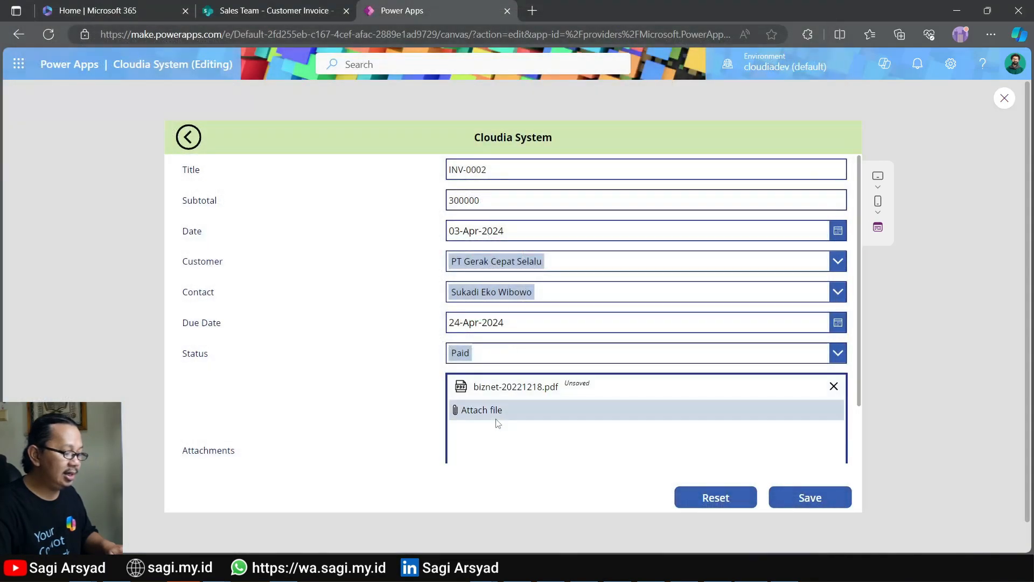
click(842, 496)
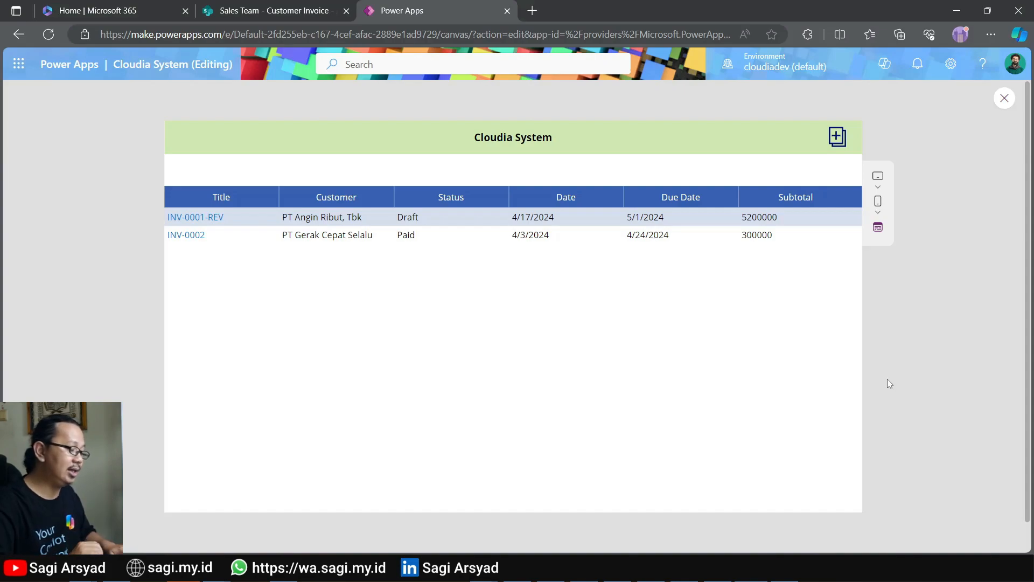
click(198, 238)
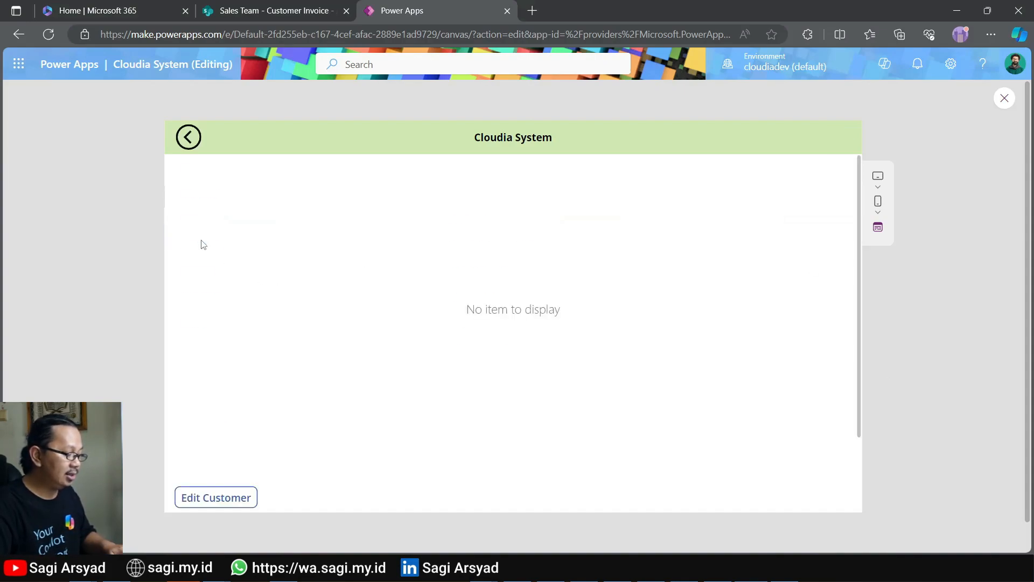
Download the biznet-20221218.pdf attachment from invoice INV-0002 and return to the invoice list.
click(481, 351)
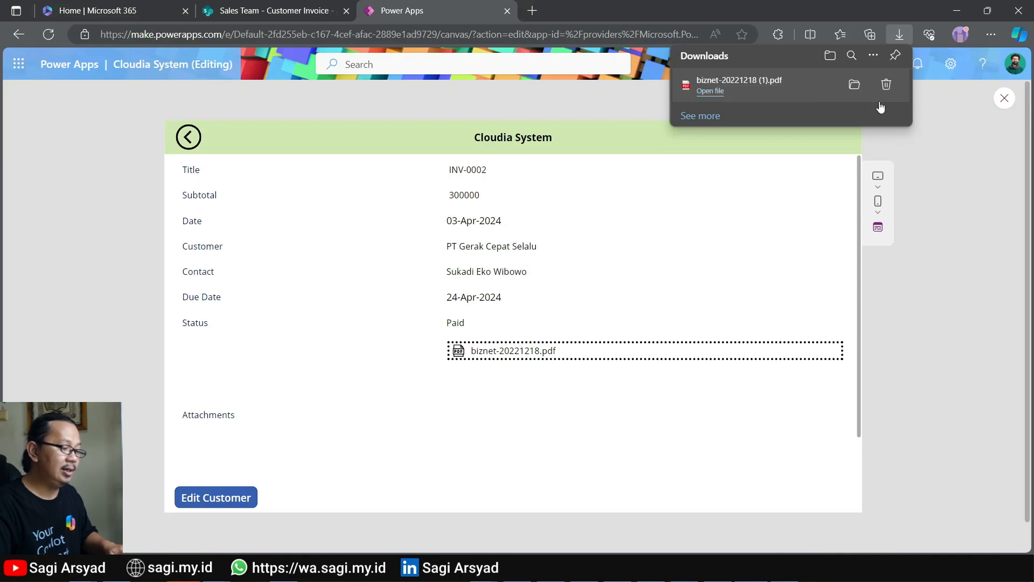
click(922, 156)
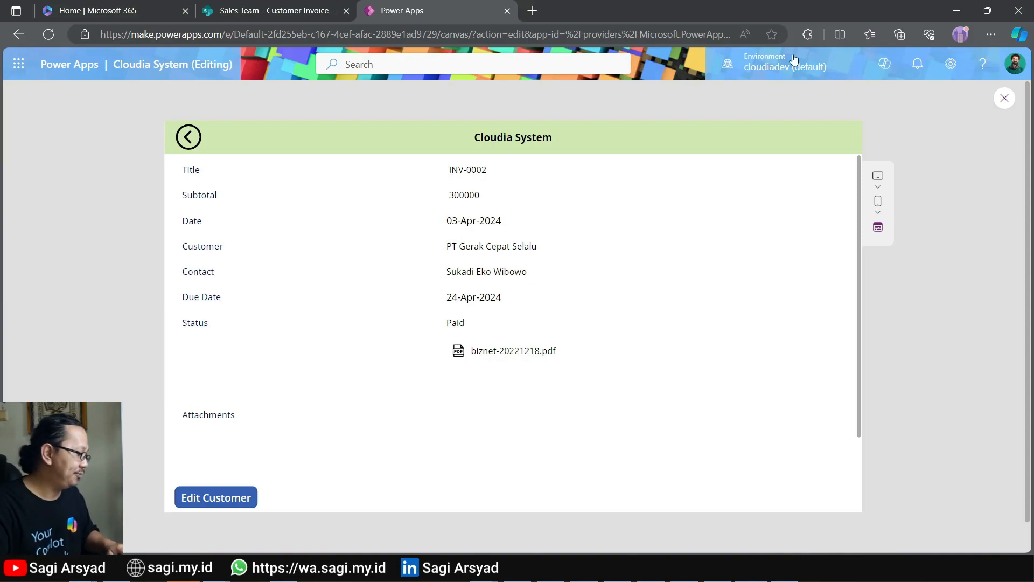
click(188, 144)
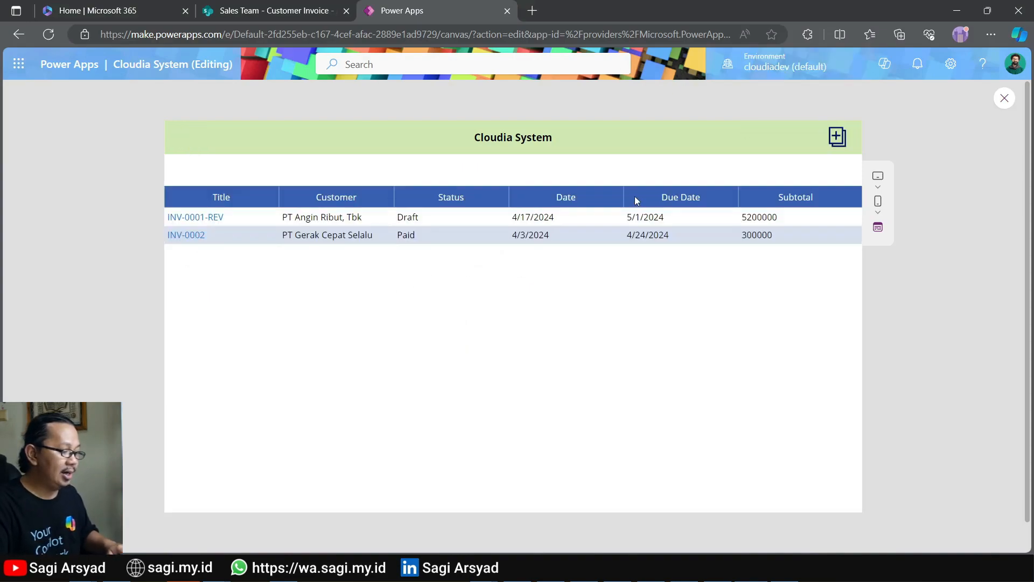
Exit the app preview and collapse Customer_Invoice_List_Screen and Customer_Invoice_Info_Screen in the tree view.
click(999, 104)
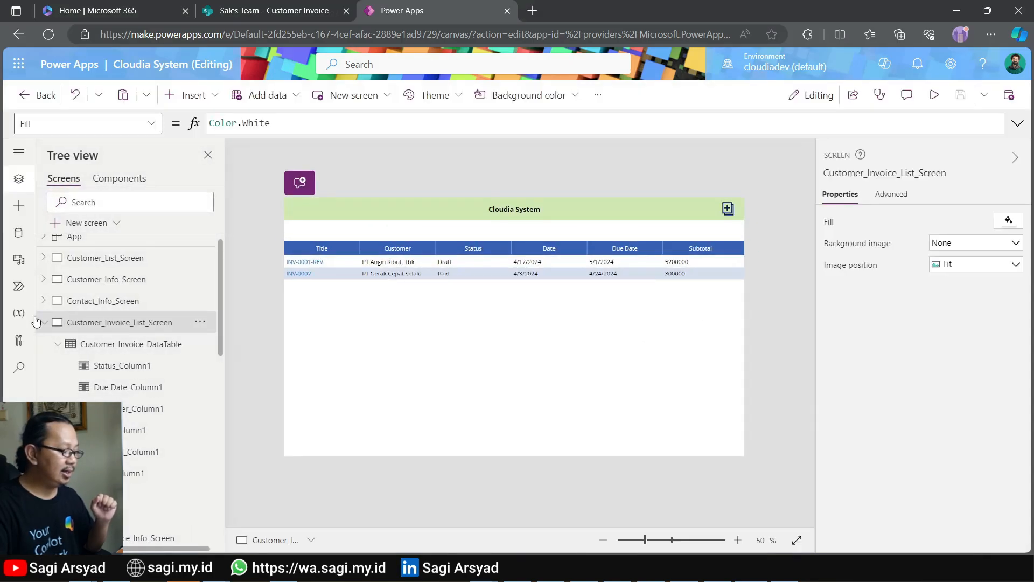
click(44, 323)
click(46, 346)
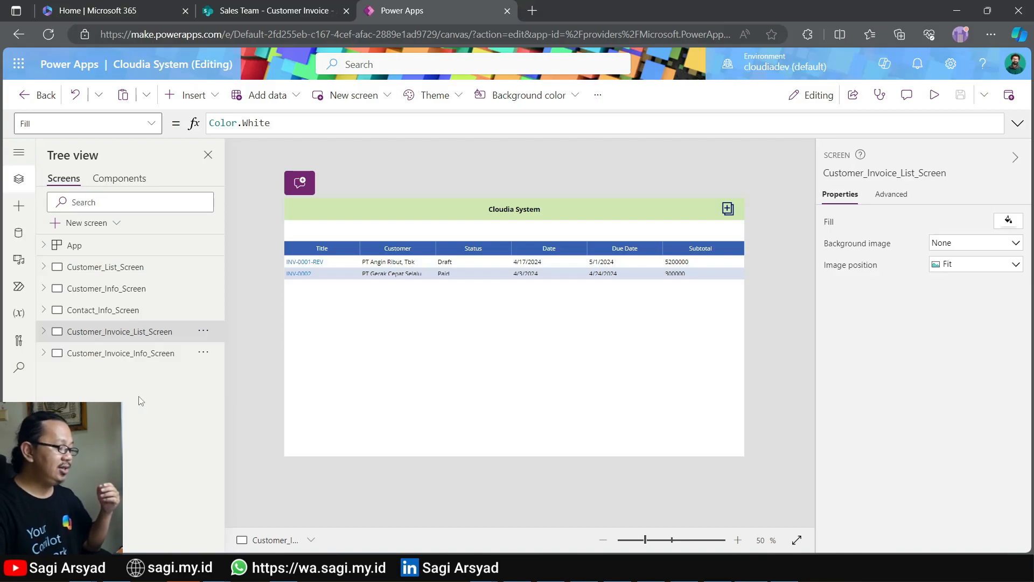
Insert an Add user icon on Customer_List_Screen and place it at the left end of the green header.
click(95, 275)
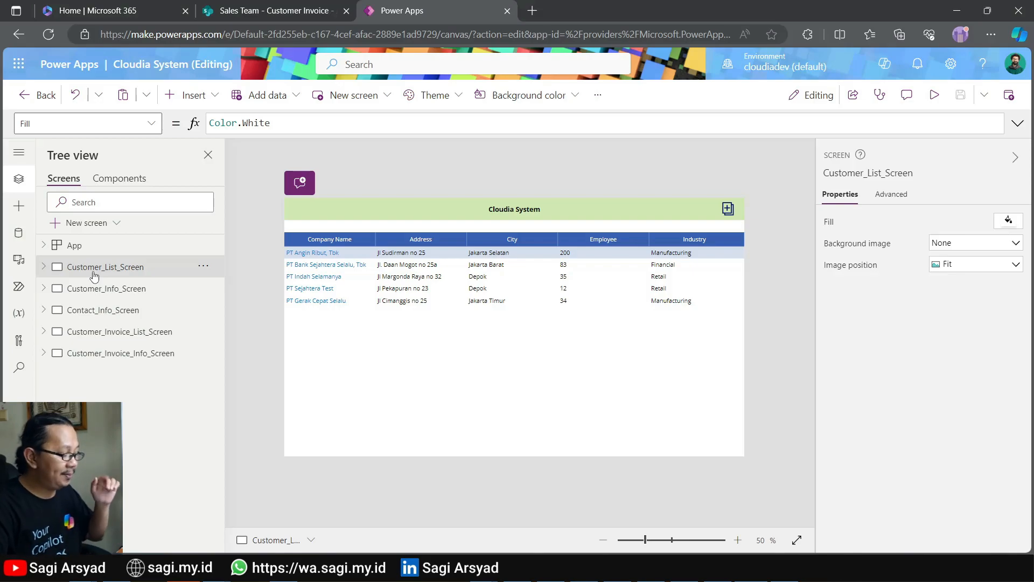
click(189, 95)
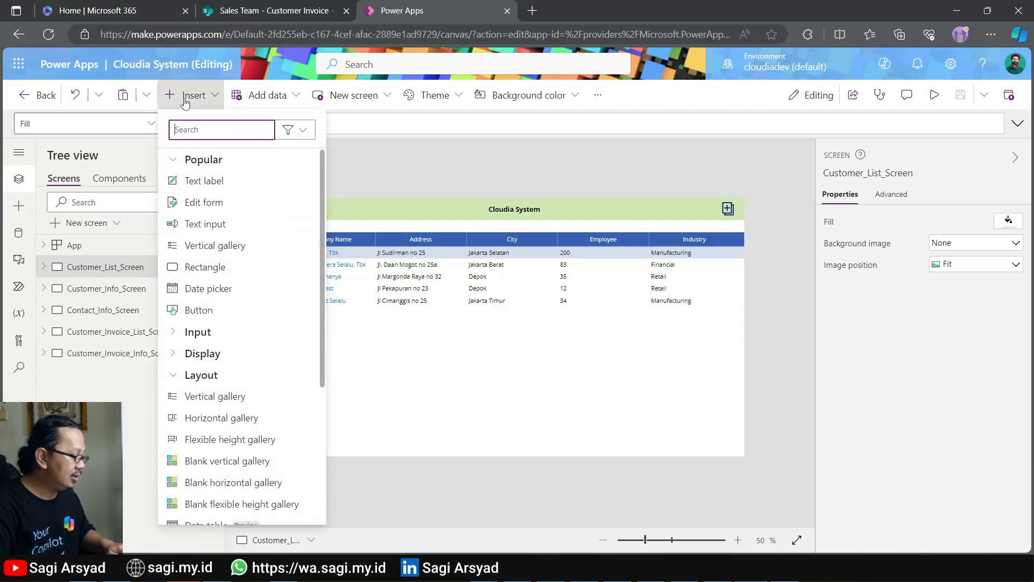
scroll(208, 330, down, 4)
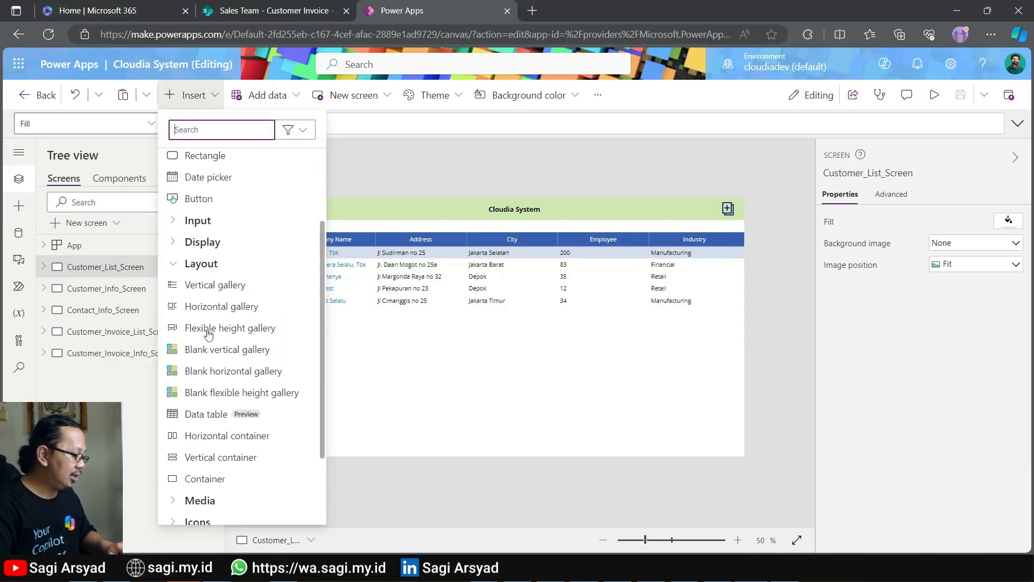
click(175, 426)
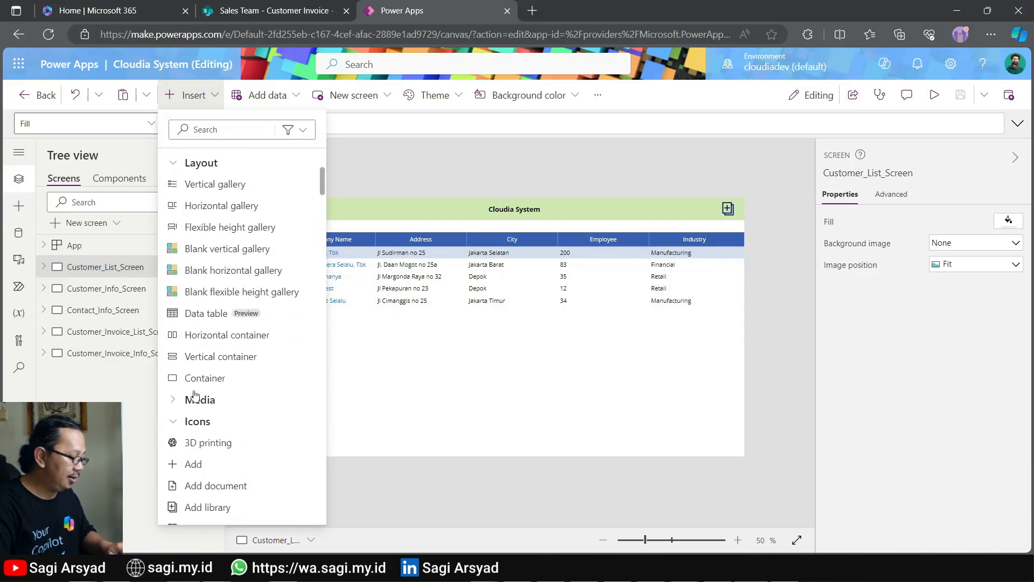
scroll(194, 397, down, 5)
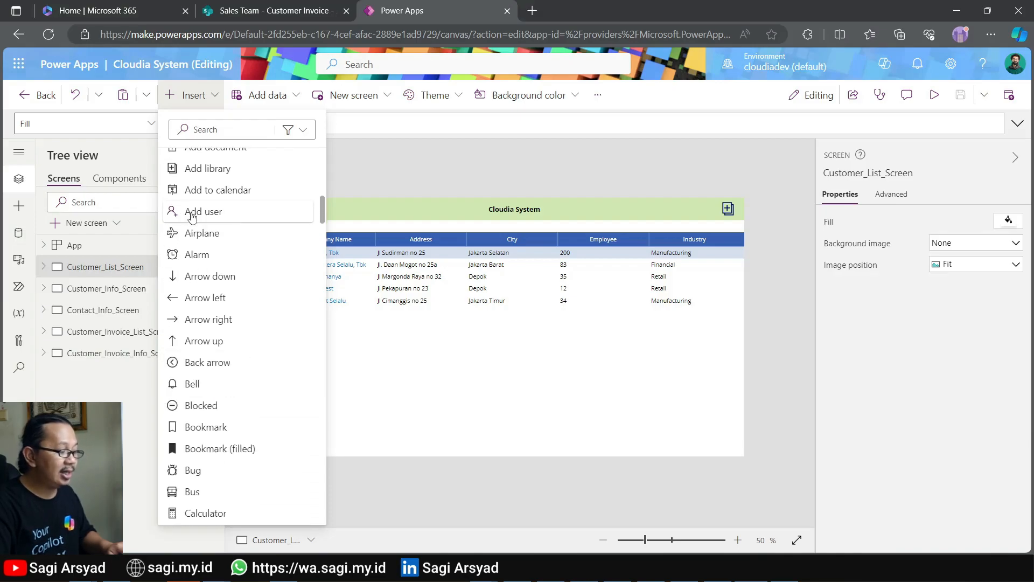
click(193, 213)
drag(308, 221, 304, 208)
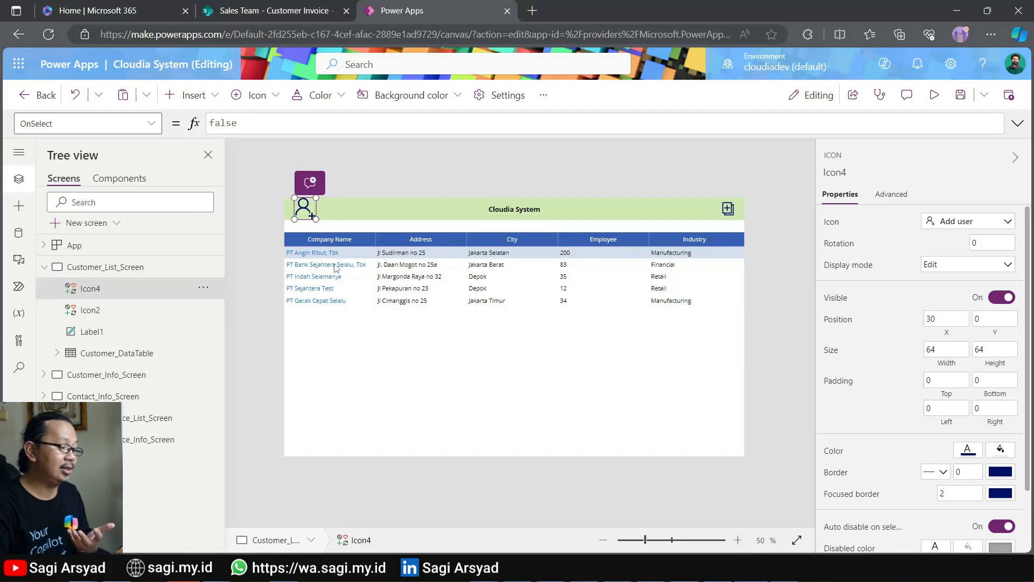
Insert a Document with content icon and place it directly beside the Add user icon in the header.
click(192, 95)
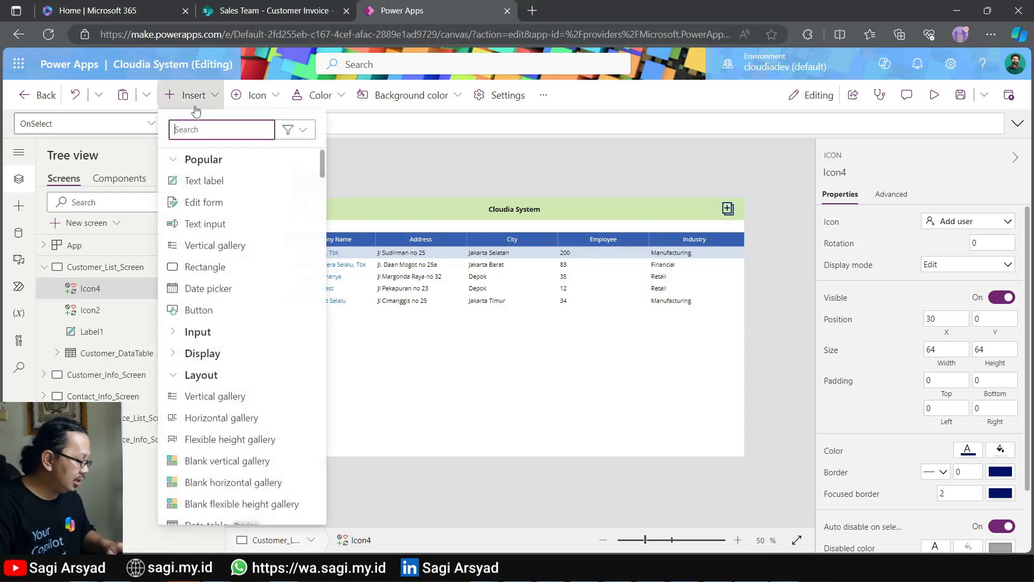
scroll(209, 304, down, 10)
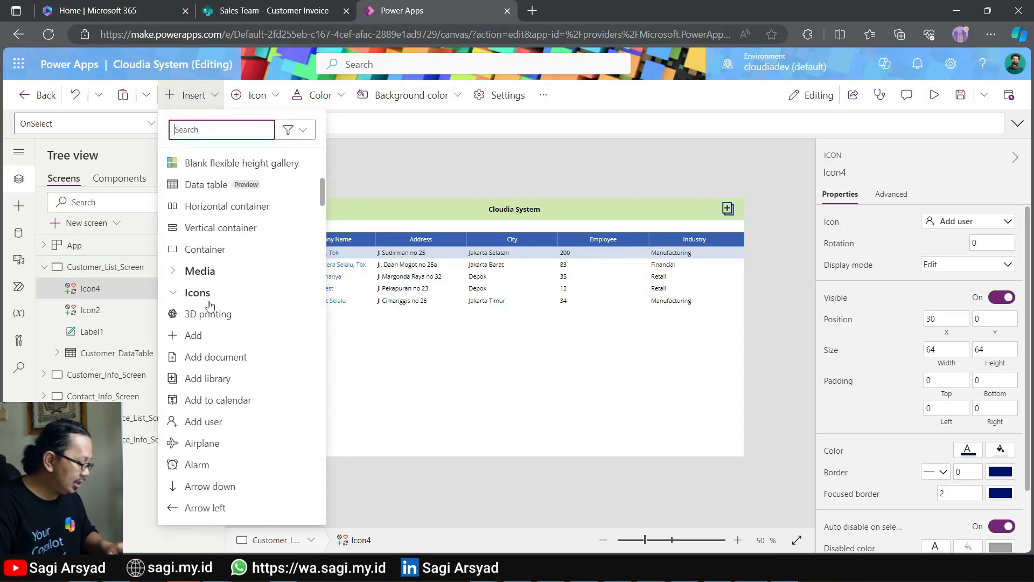
scroll(209, 303, down, 4)
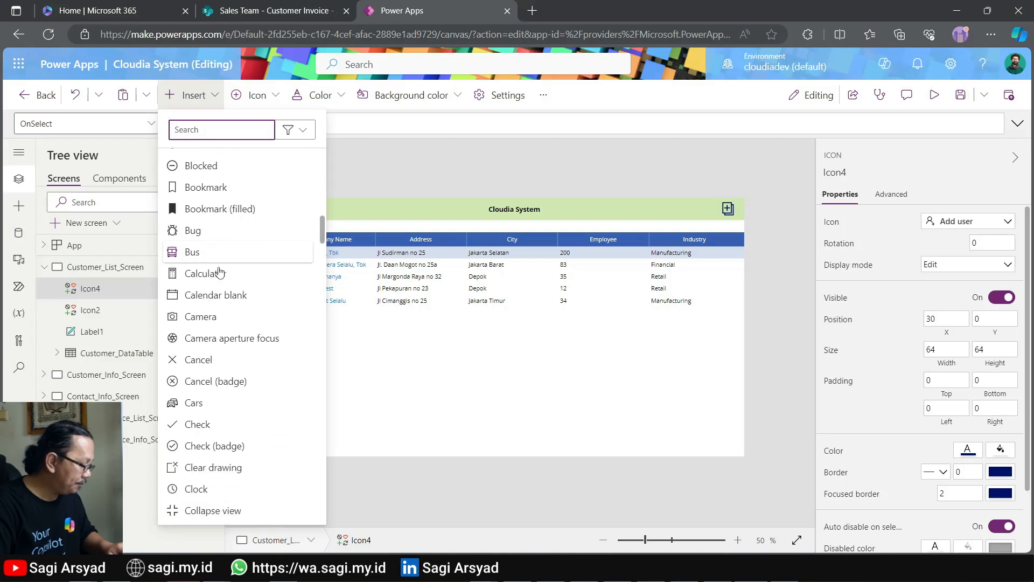
text(docu)
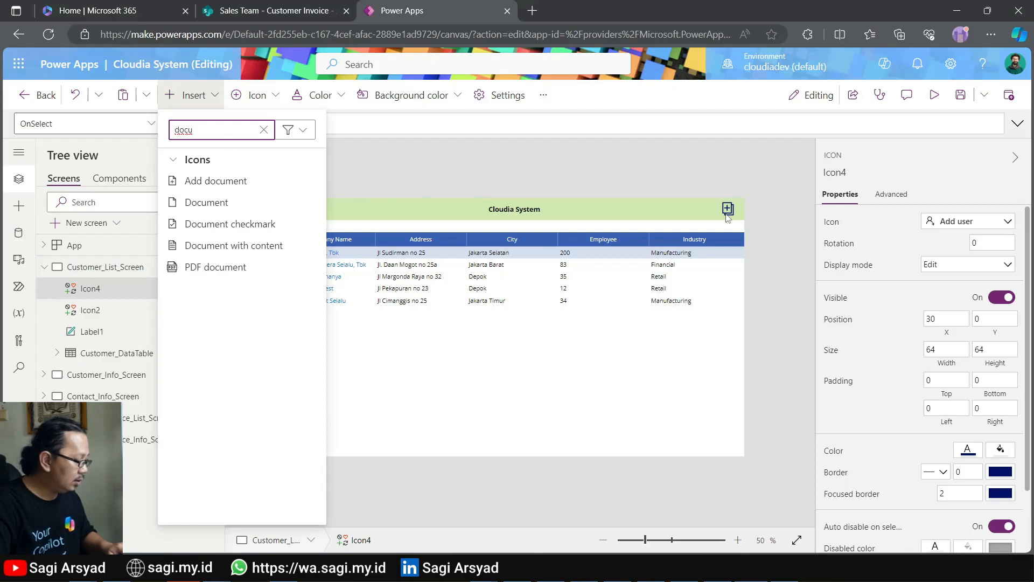
click(222, 245)
drag(308, 226, 326, 213)
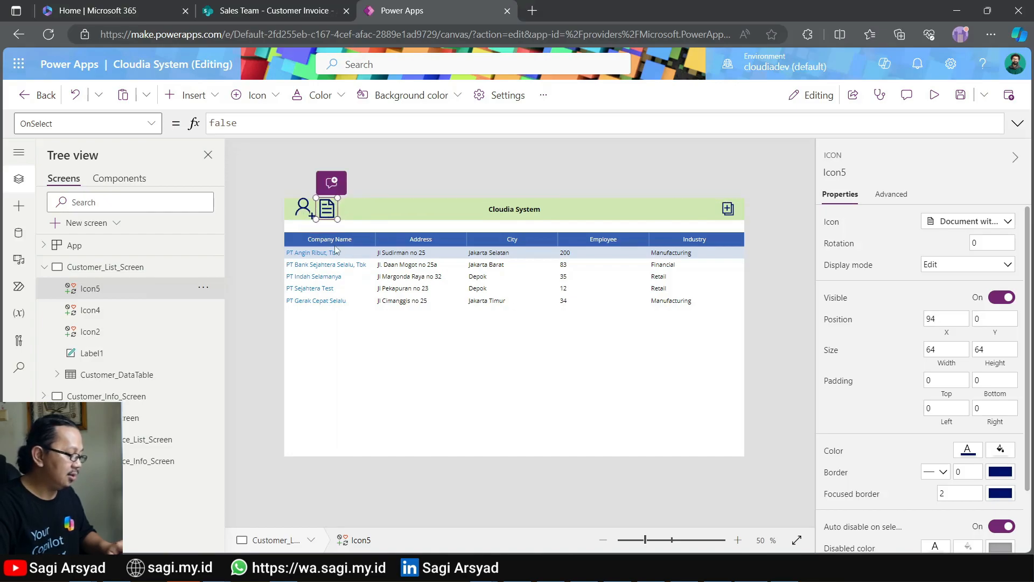
Resize the Add user and document icons together to a width of 40 and a height of 40.
scroll(295, 282, up, 4)
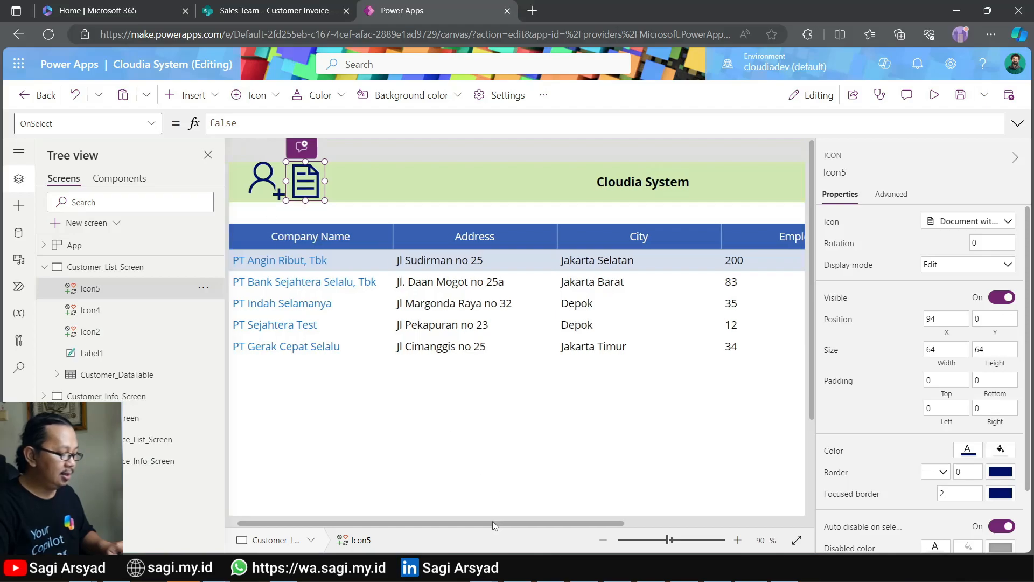
drag(493, 521, 458, 522)
shift+click(278, 186)
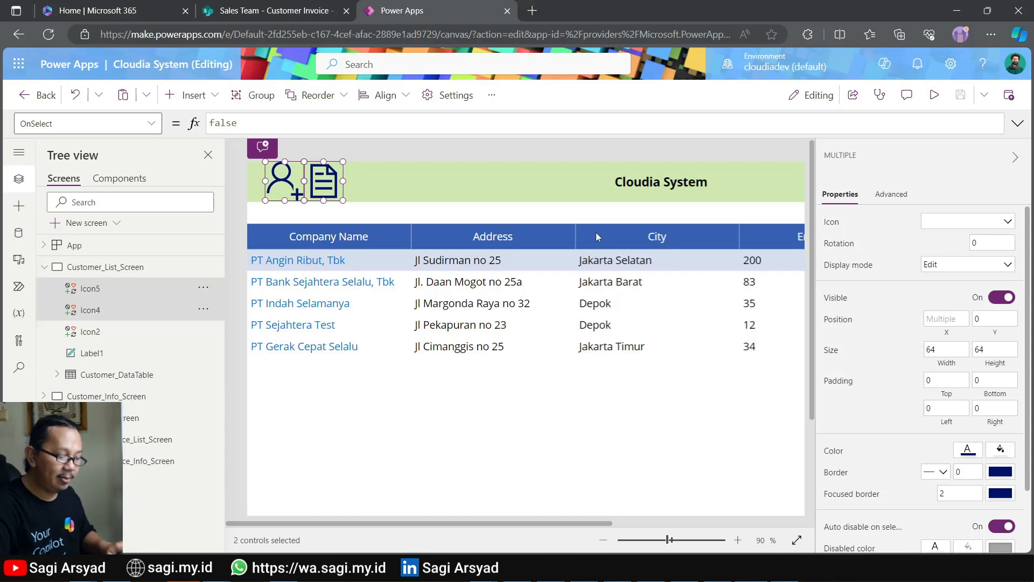
click(955, 350)
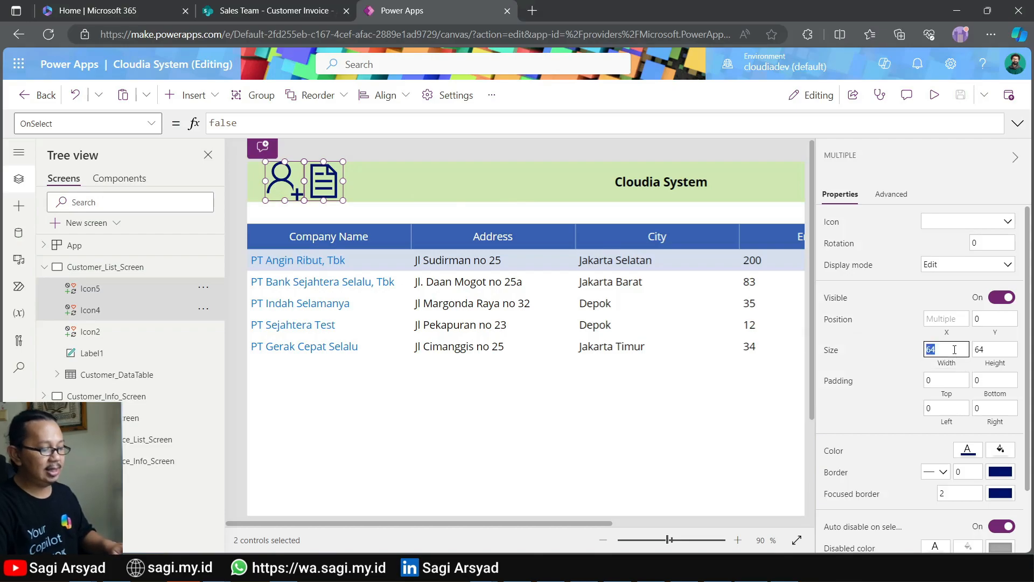
text(40)
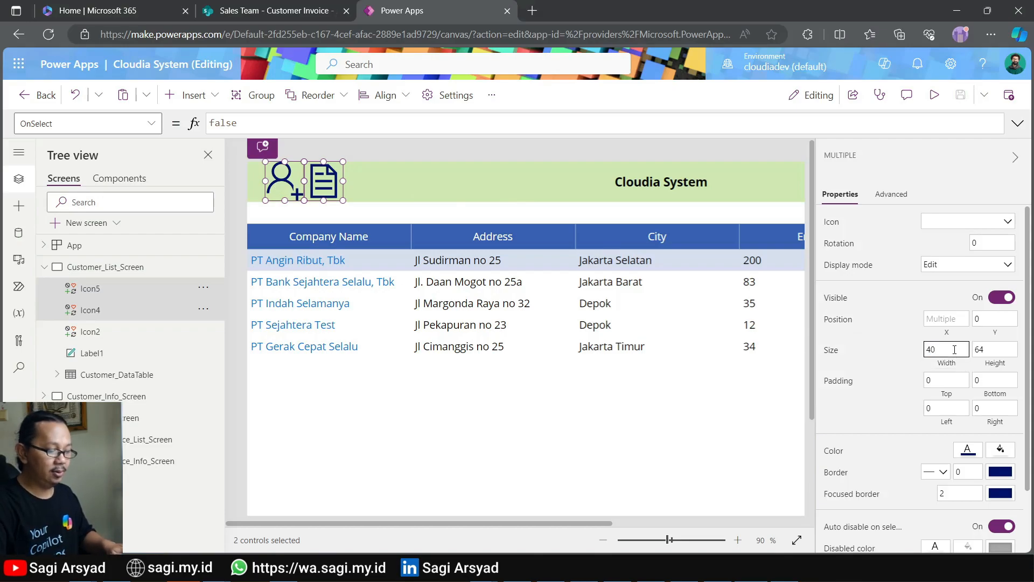
click(1004, 347)
double_click(1003, 347)
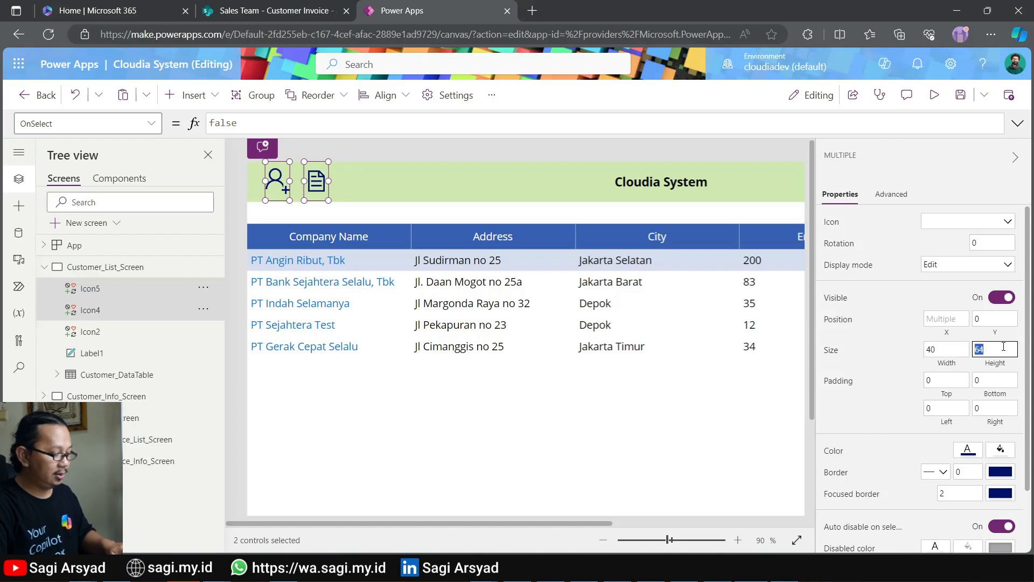
text(40)
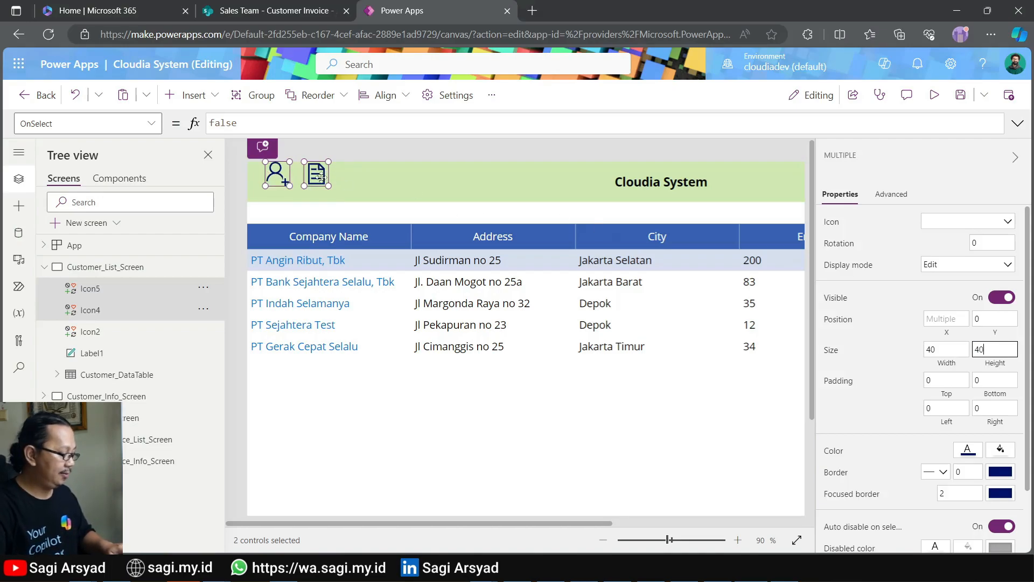
Move both header icons together to about Y 13, with the user icon at X 16 and the document icon at X 80.
drag(315, 178, 309, 186)
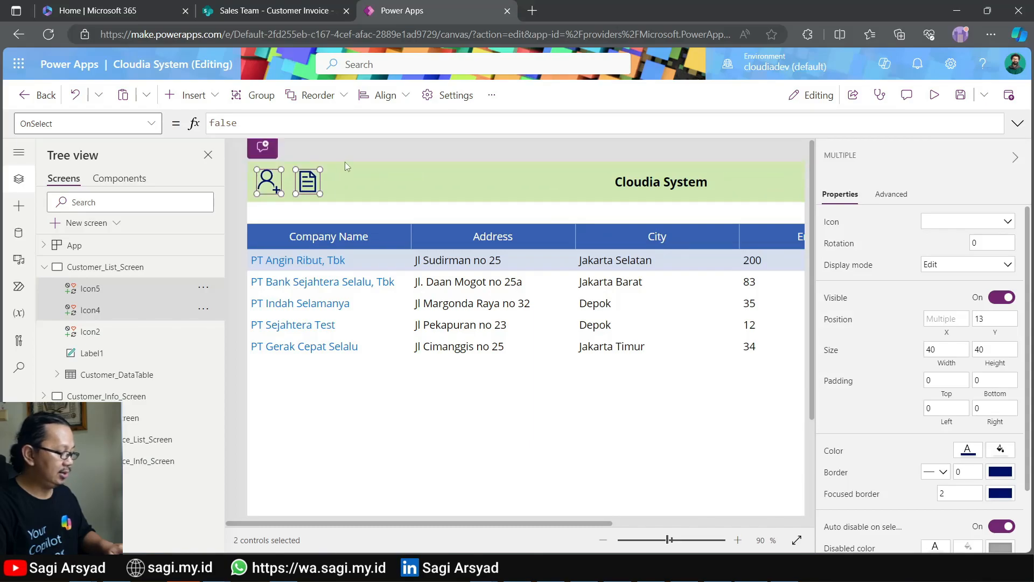
click(350, 156)
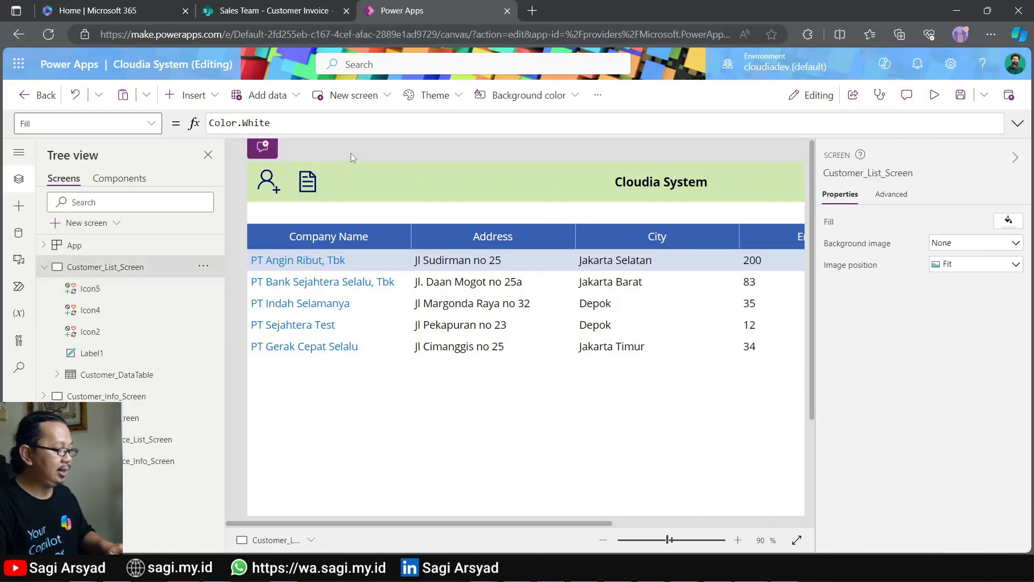
click(302, 182)
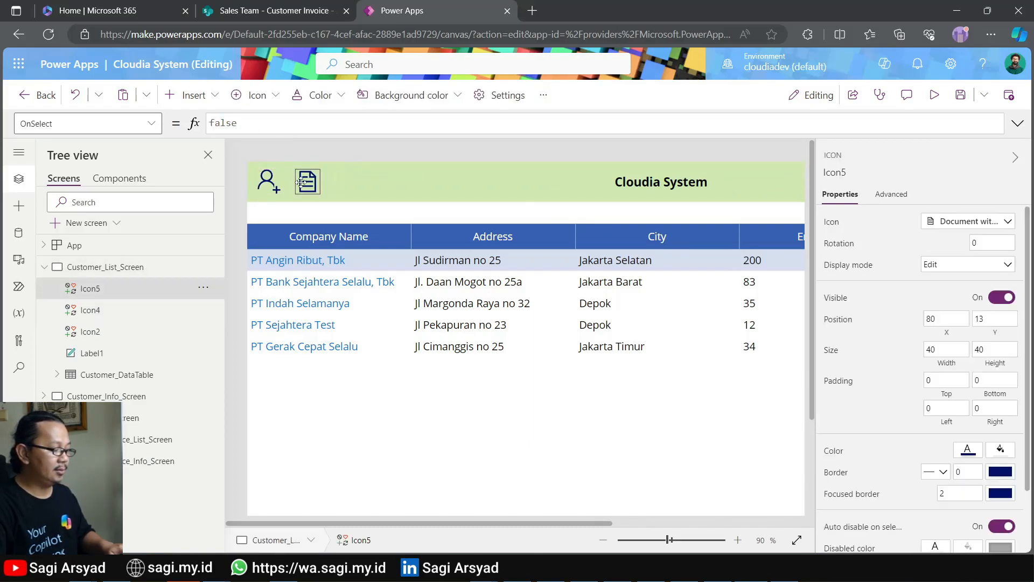
click(268, 182)
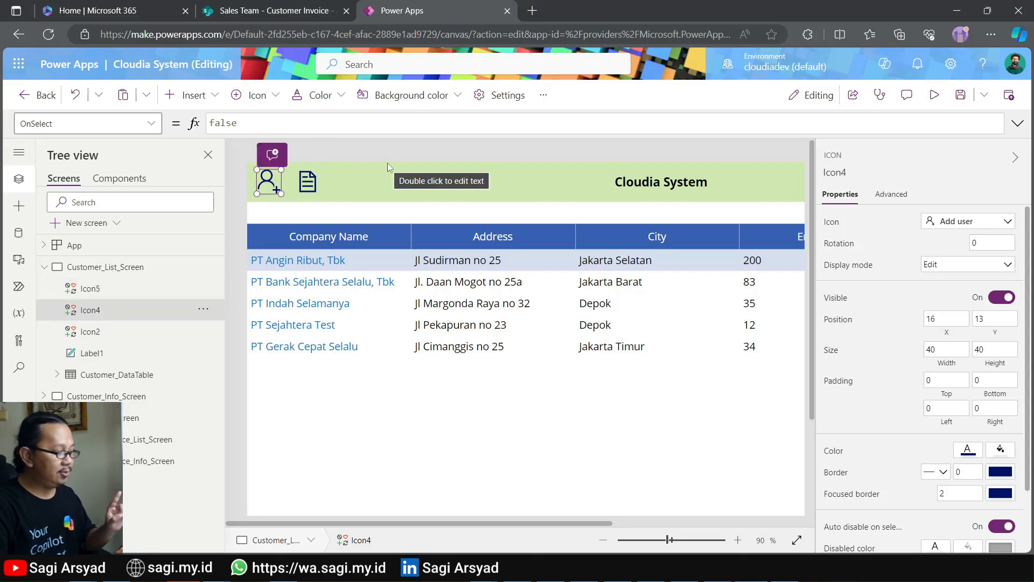
Change the colour of both header icons to black, RGBA(0, 0, 0, 1).
shift+click(308, 182)
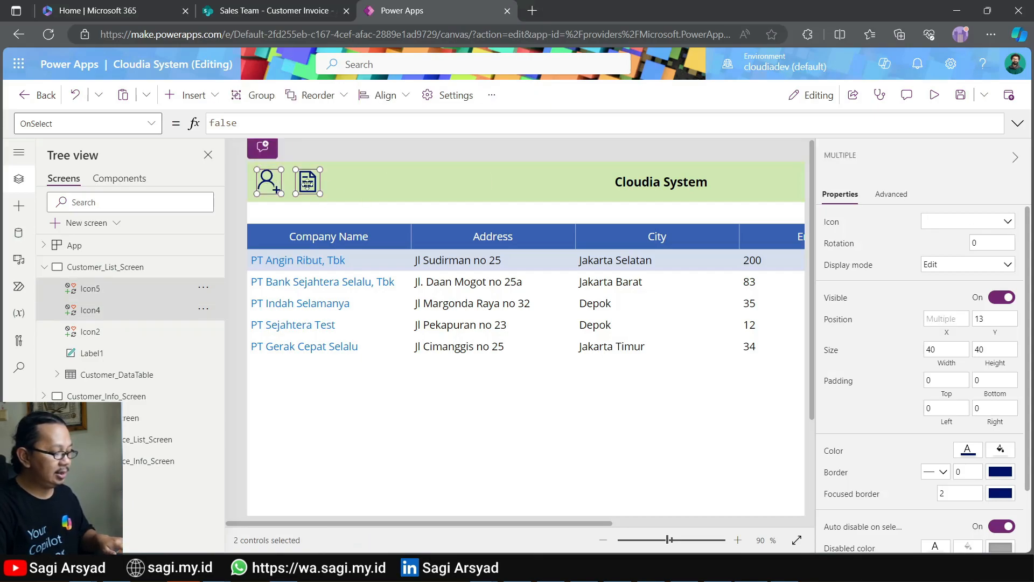
scroll(975, 409, down, 1)
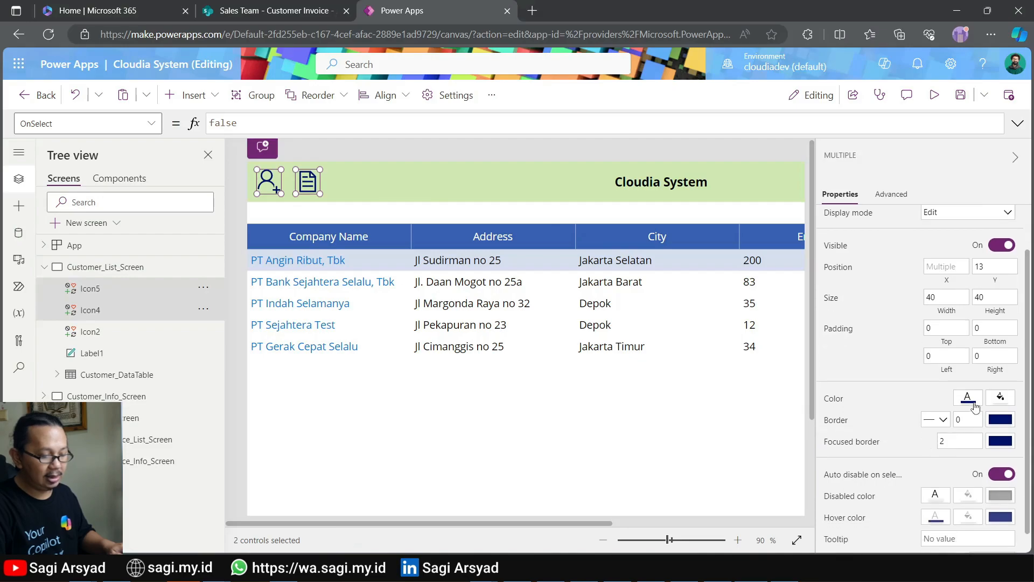
click(975, 407)
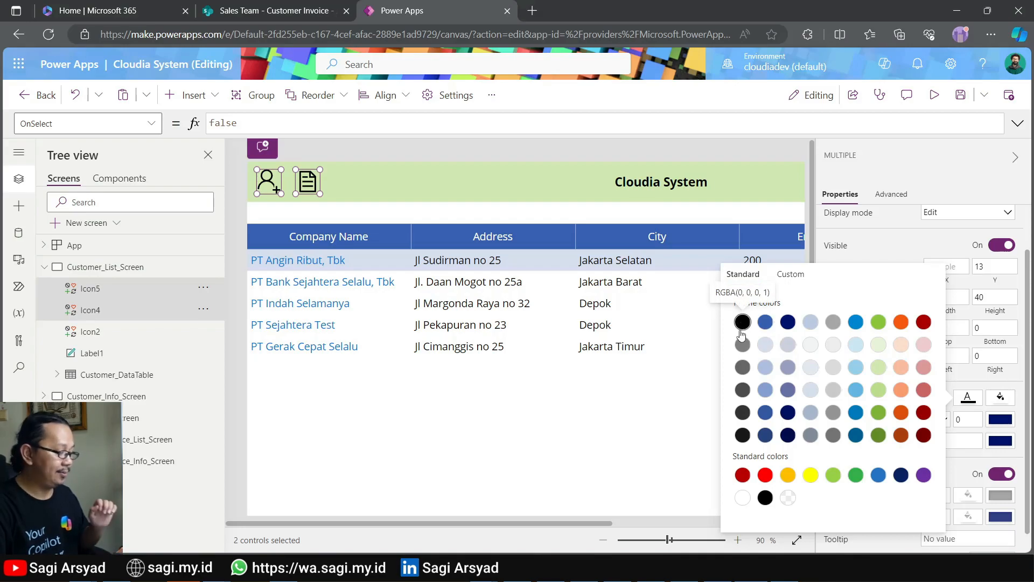
click(914, 238)
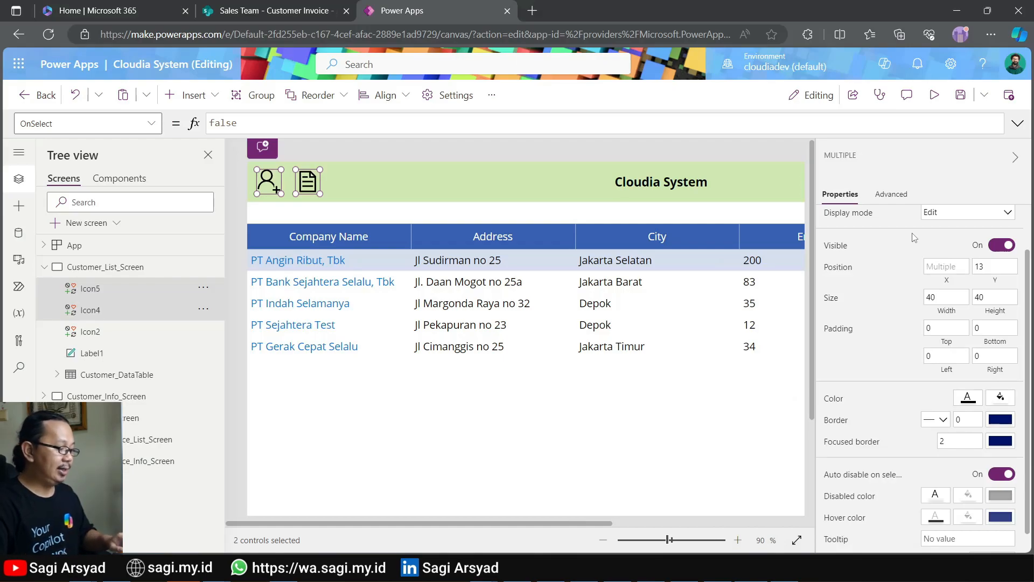
Set the Add user icon's OnSelect formula to Navigate(Customer_List_Screen);.
click(524, 171)
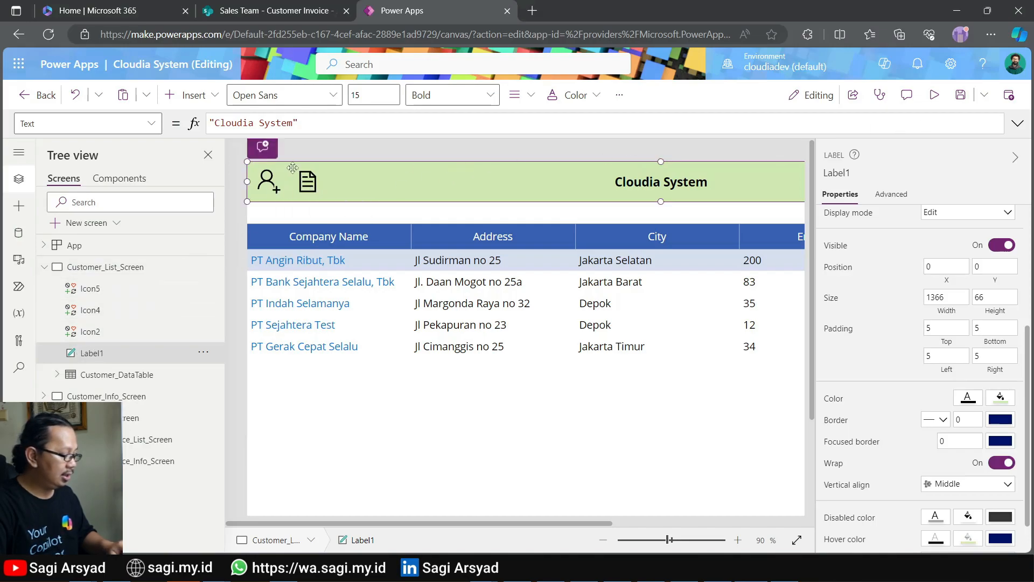
click(280, 153)
click(261, 186)
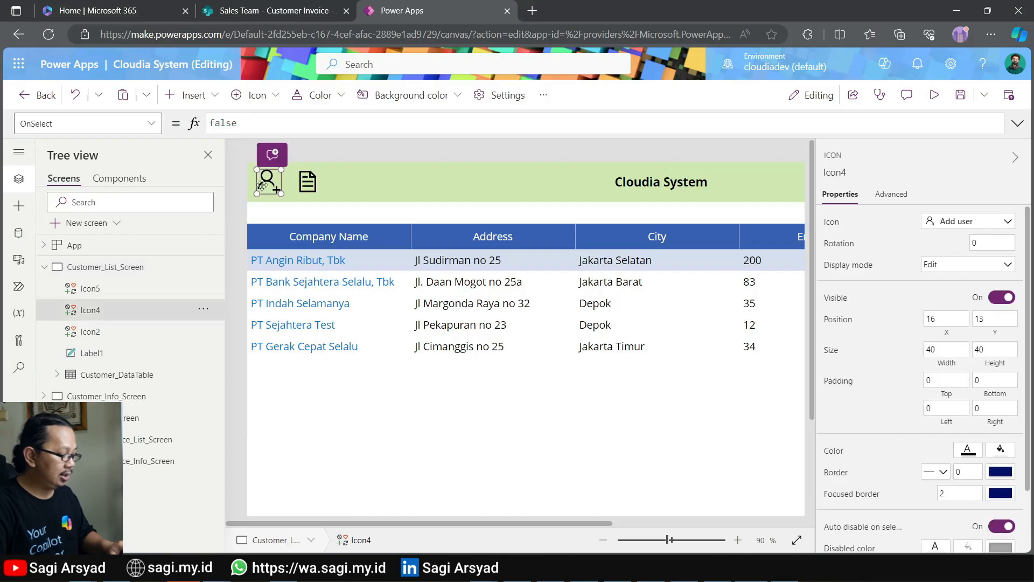
double_click(335, 127)
text(Navigate()
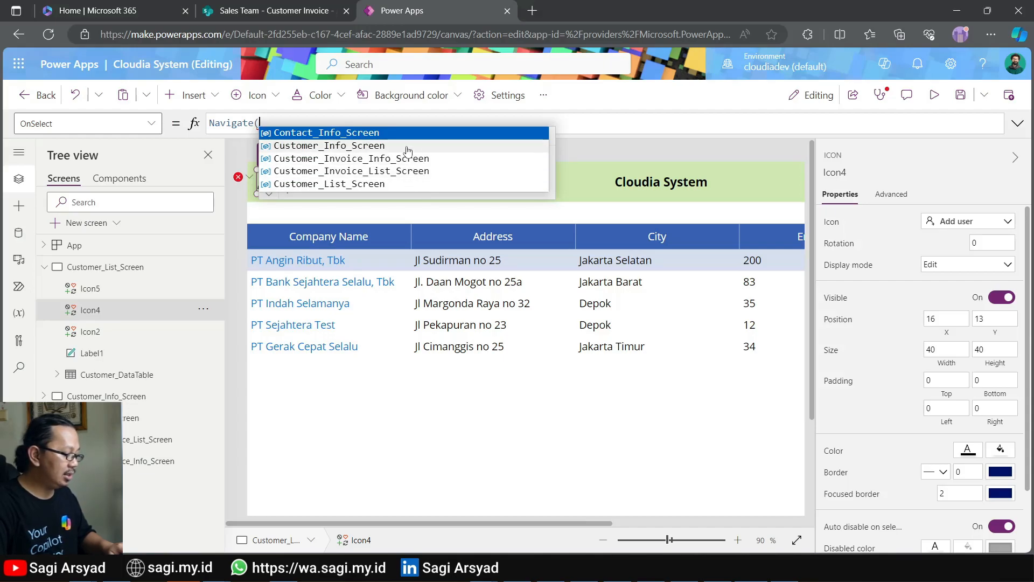
click(410, 185)
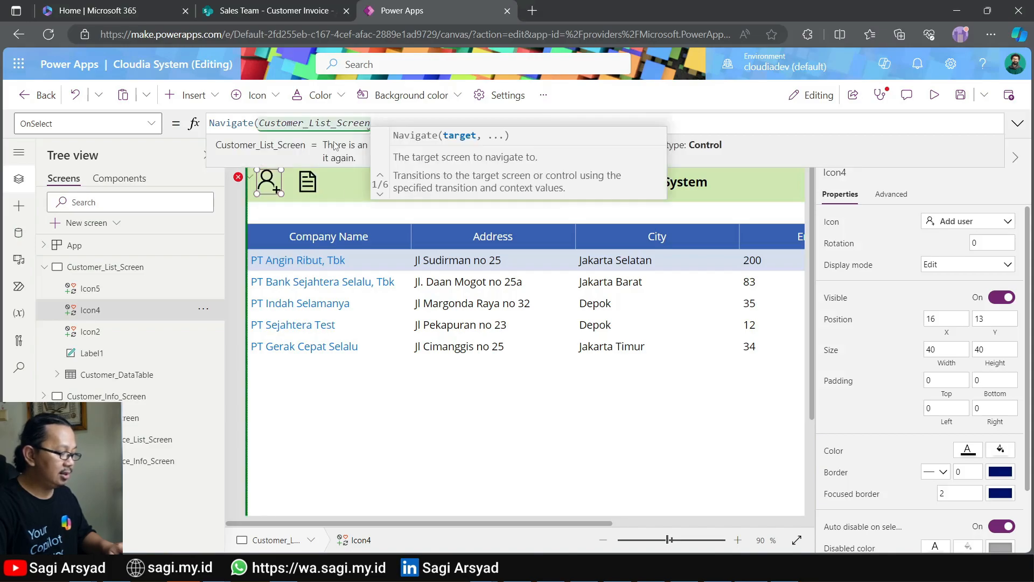
text(,)
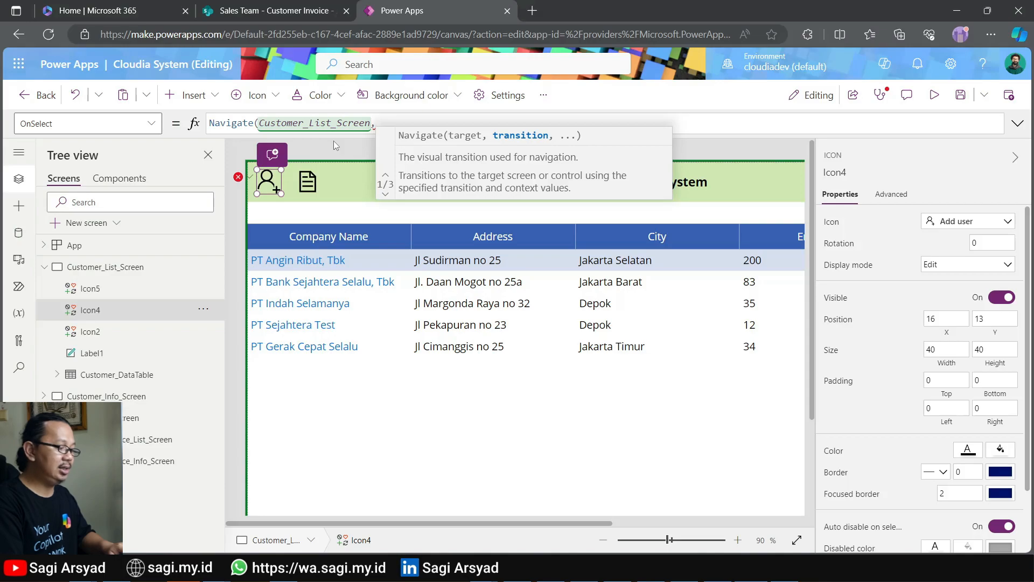
key(BackSpace)
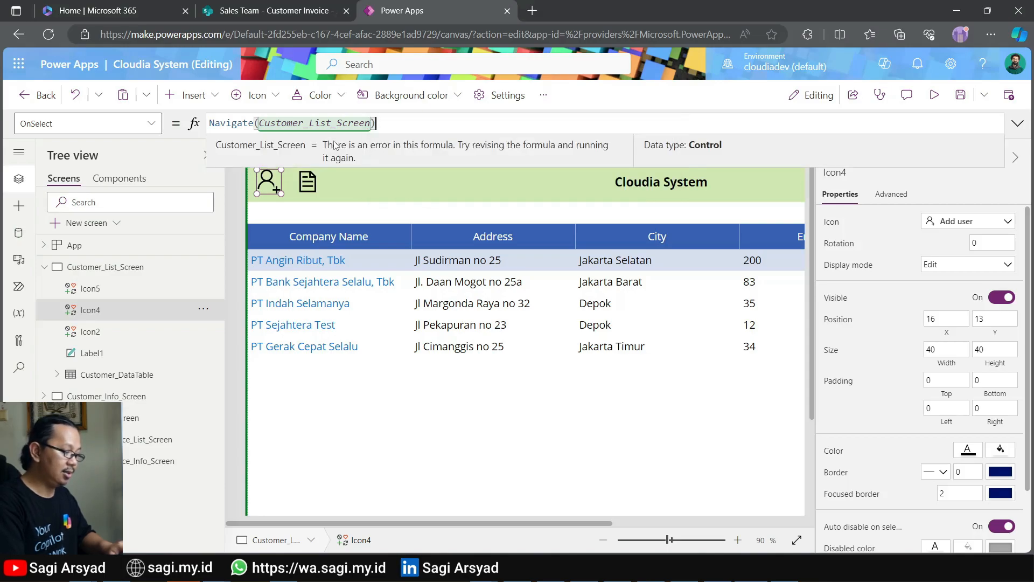
text();)
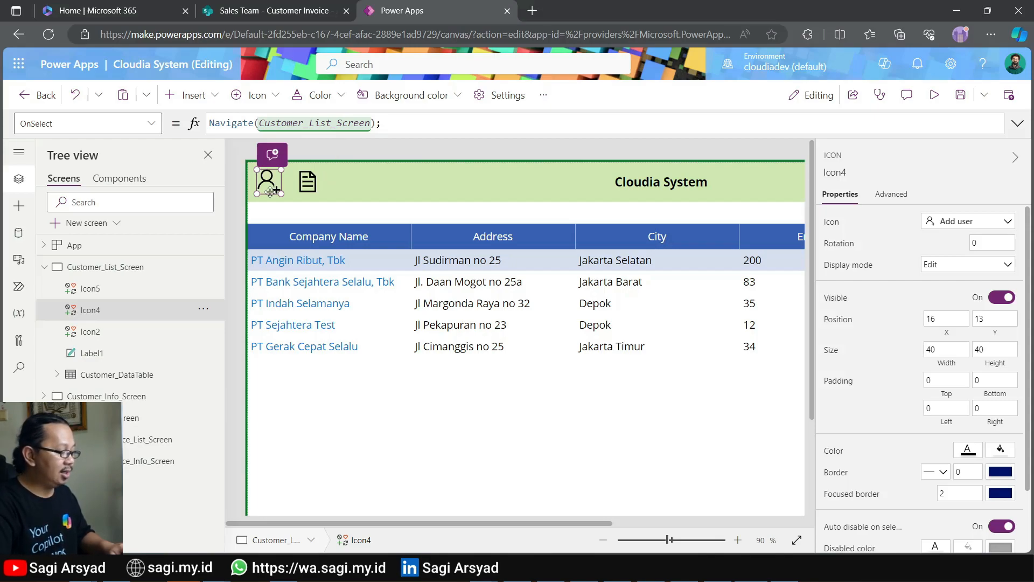
Set the document icon's OnSelect formula to Navigate(Customer_Invoice_List_Screen);.
click(307, 183)
double_click(237, 124)
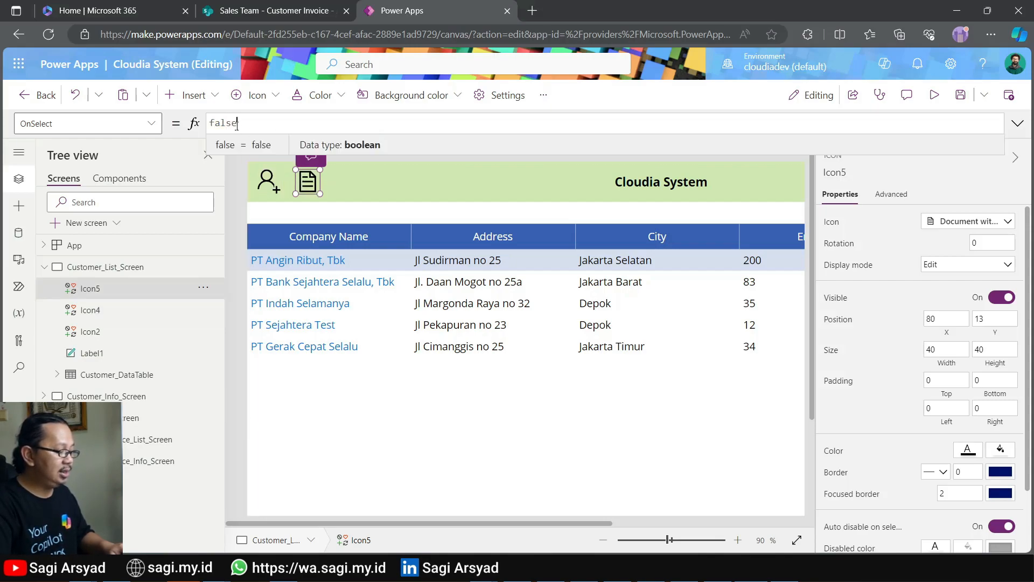
text(Navigate)
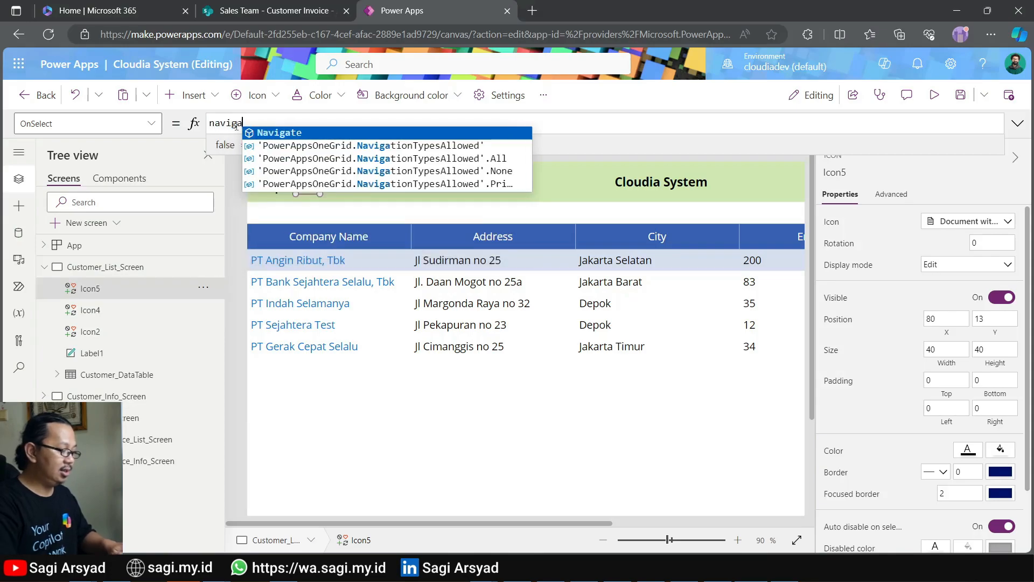
text(()
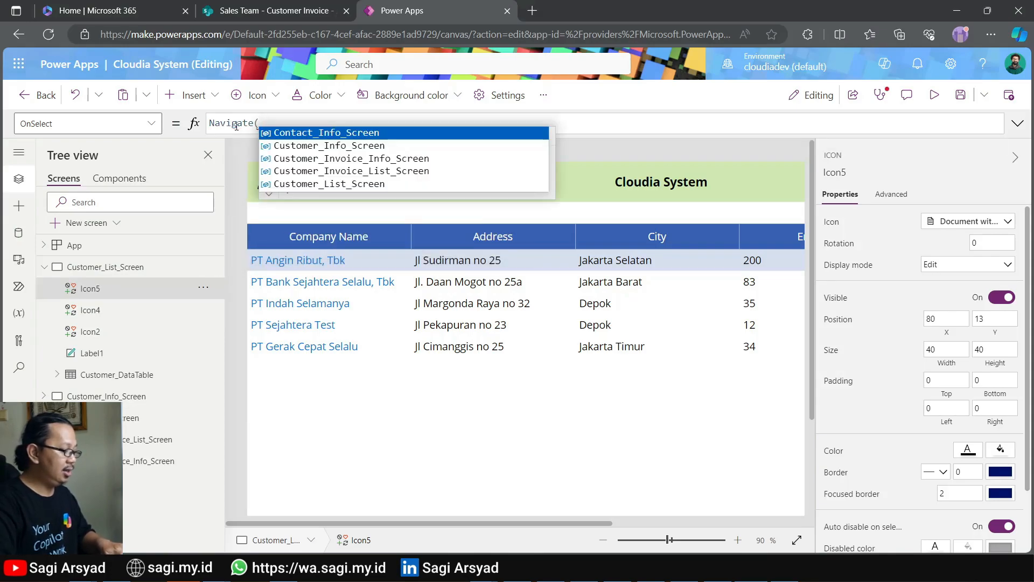
click(338, 172)
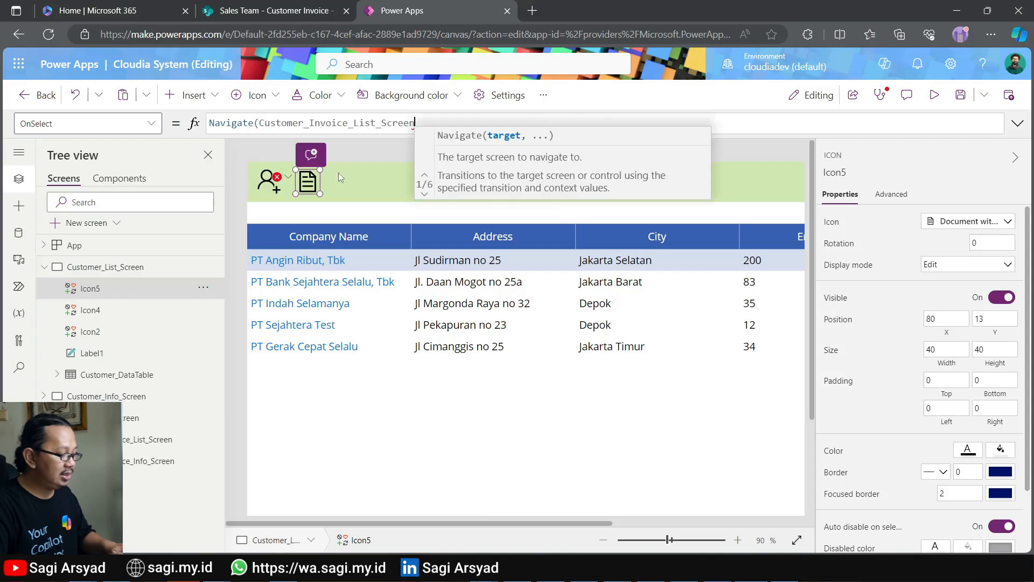
text();)
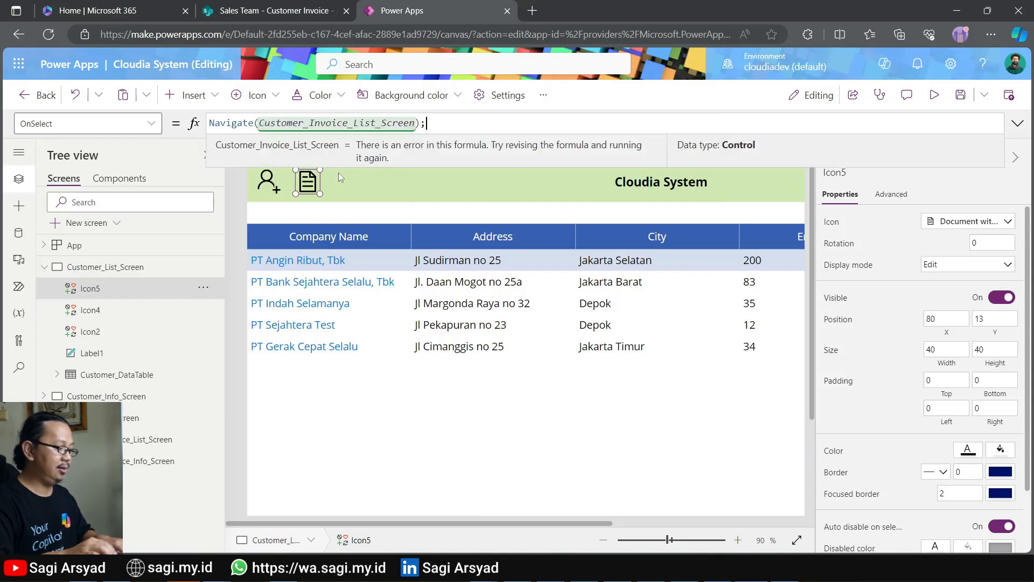
click(331, 208)
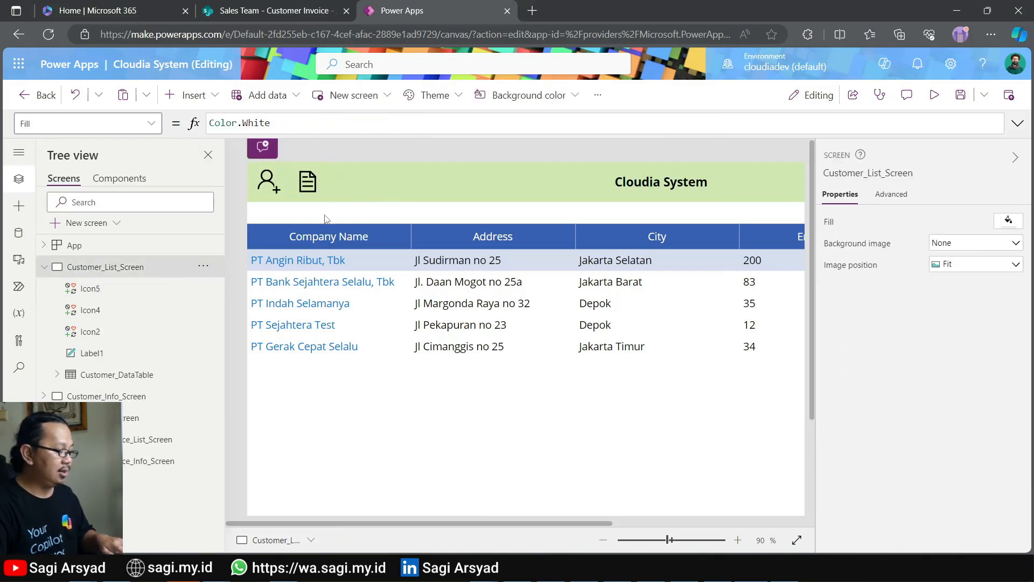
Copy both header icons from Customer_List_Screen to Customer_Invoice_List_Screen and place them at the start of its green header.
scroll(294, 273, down, 3)
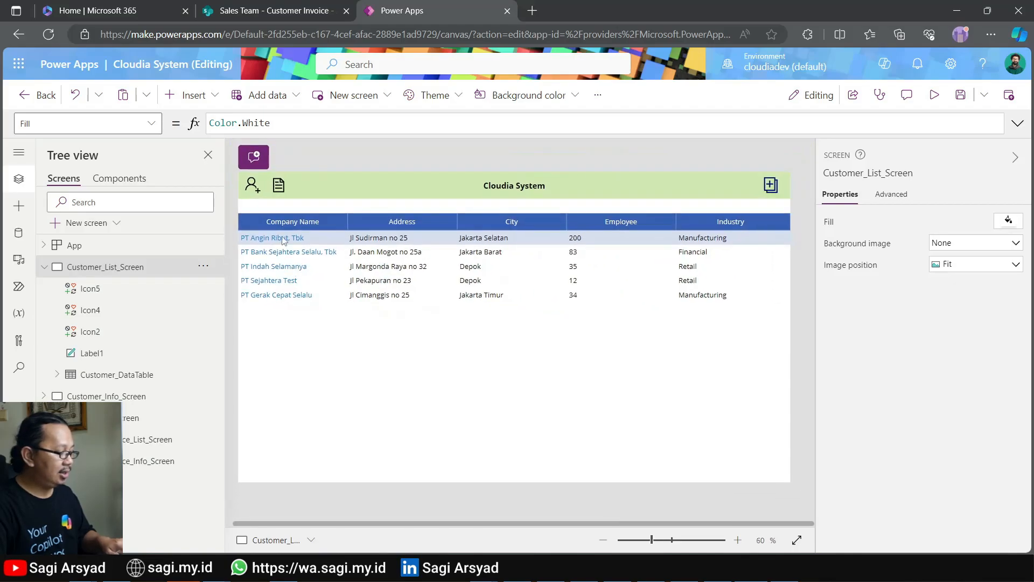
click(253, 185)
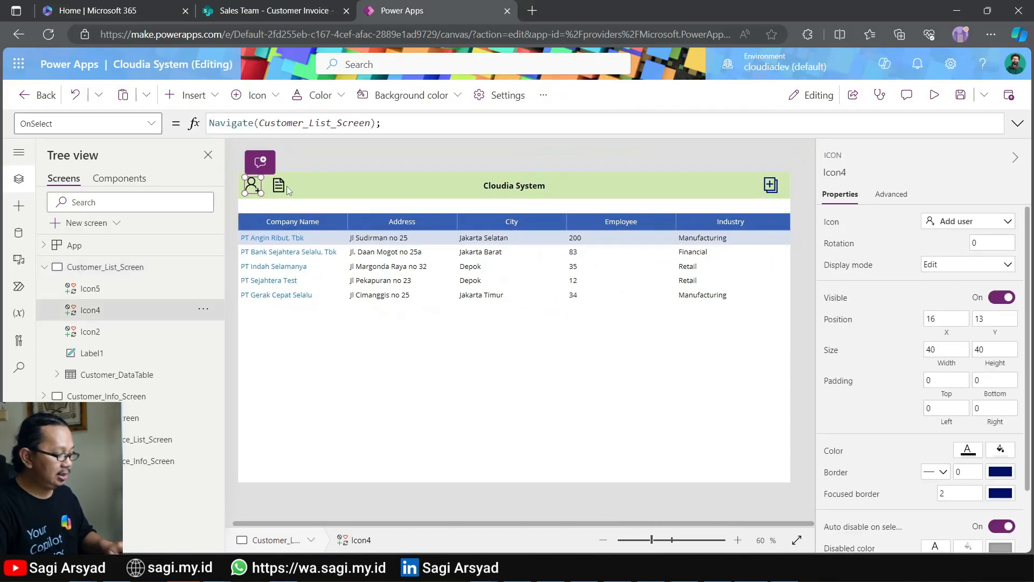
shift+click(284, 186)
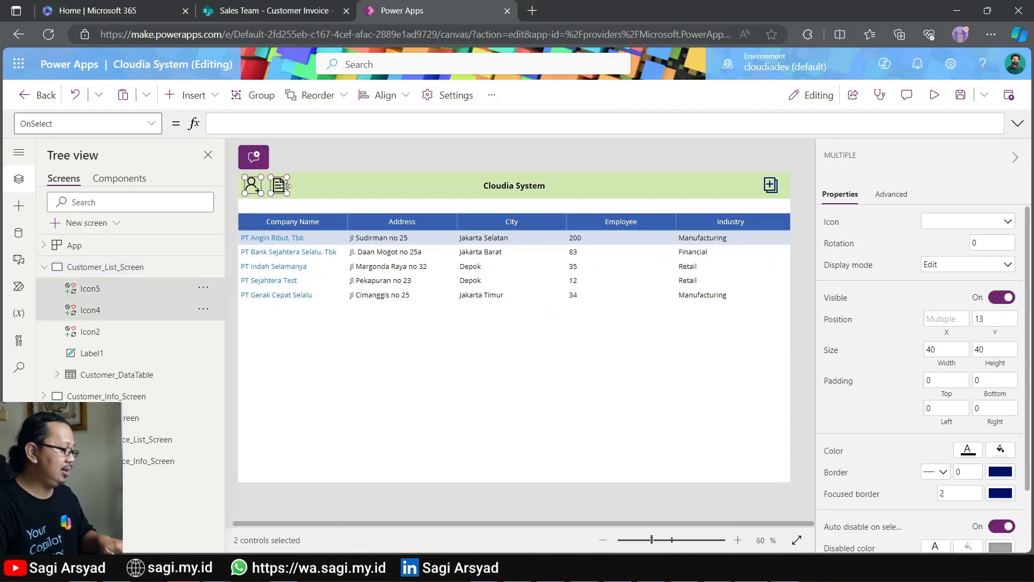
click(154, 446)
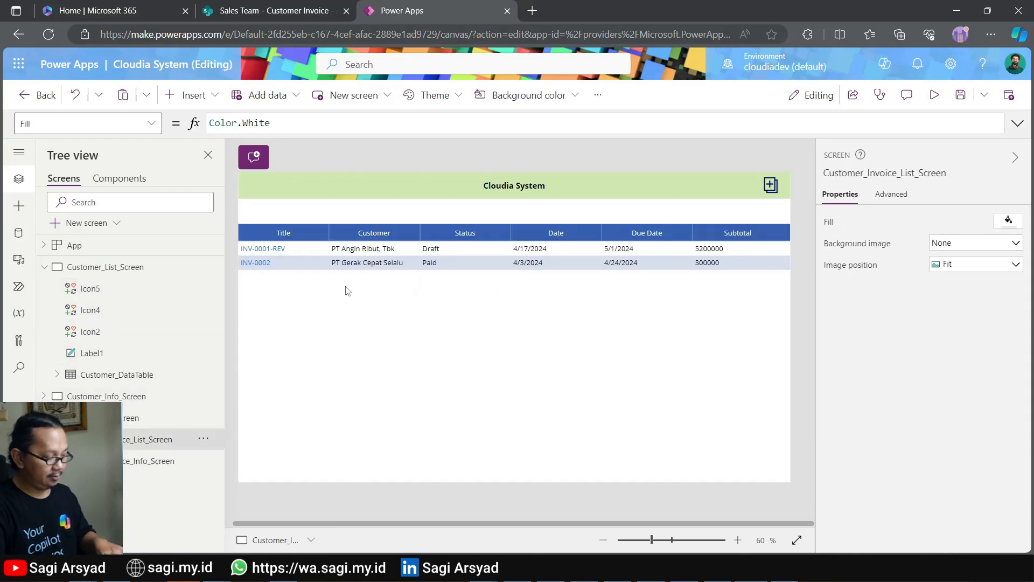
key(ctrl+v)
drag(283, 188, 282, 186)
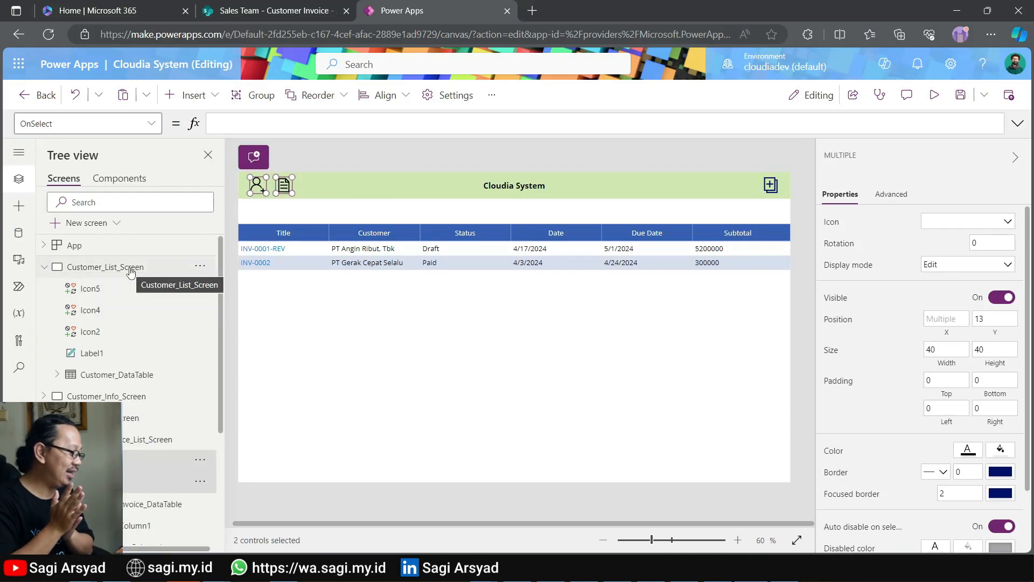
Preview the app from Customer_List_Screen, use the header icons to go to the invoice list and back, and close the preview.
click(93, 267)
click(935, 95)
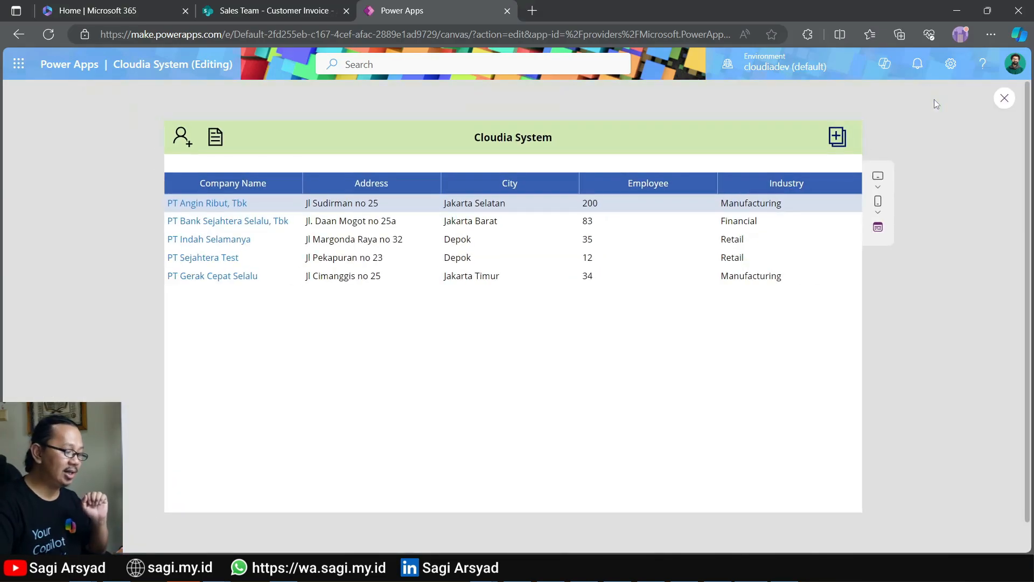
click(217, 144)
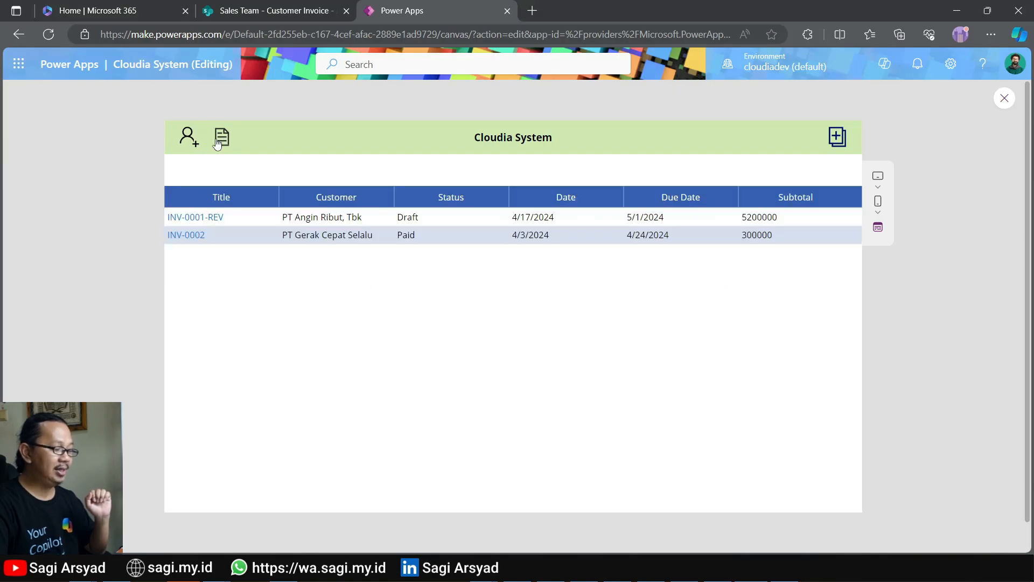
click(186, 140)
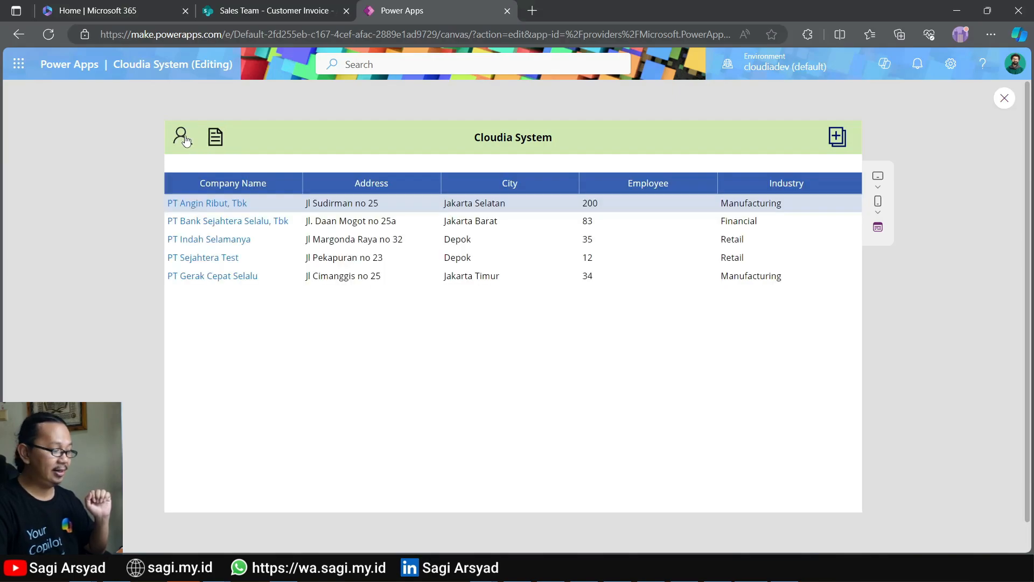
click(1004, 98)
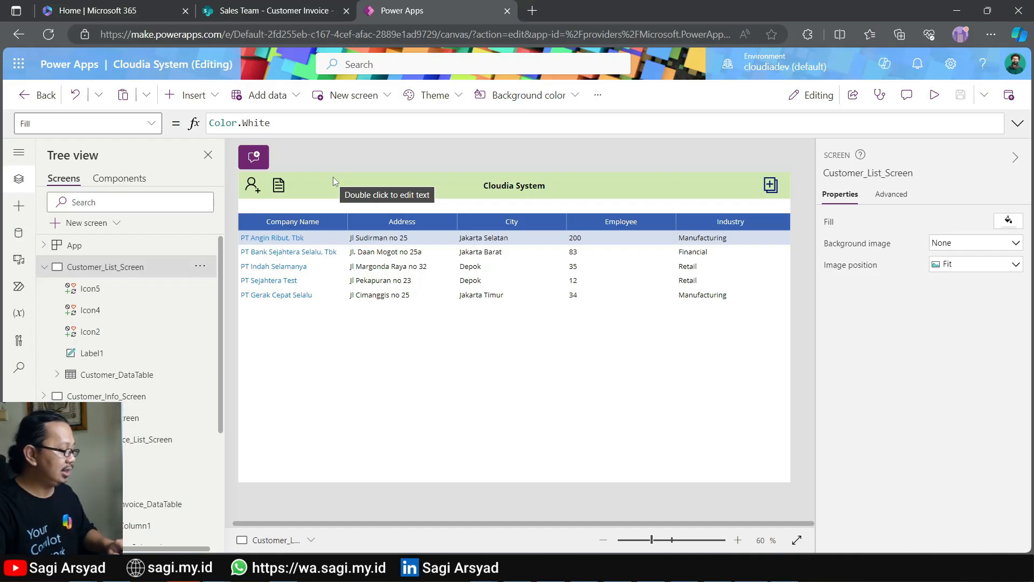
Set the App object's StartScreen property to Customer_Invoice_List_Screen.
click(94, 253)
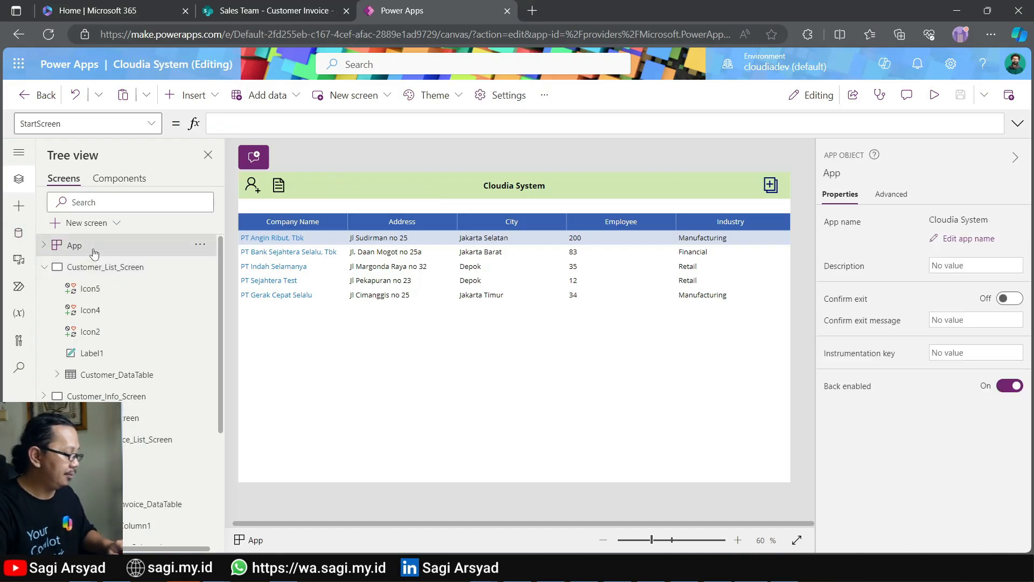
click(258, 125)
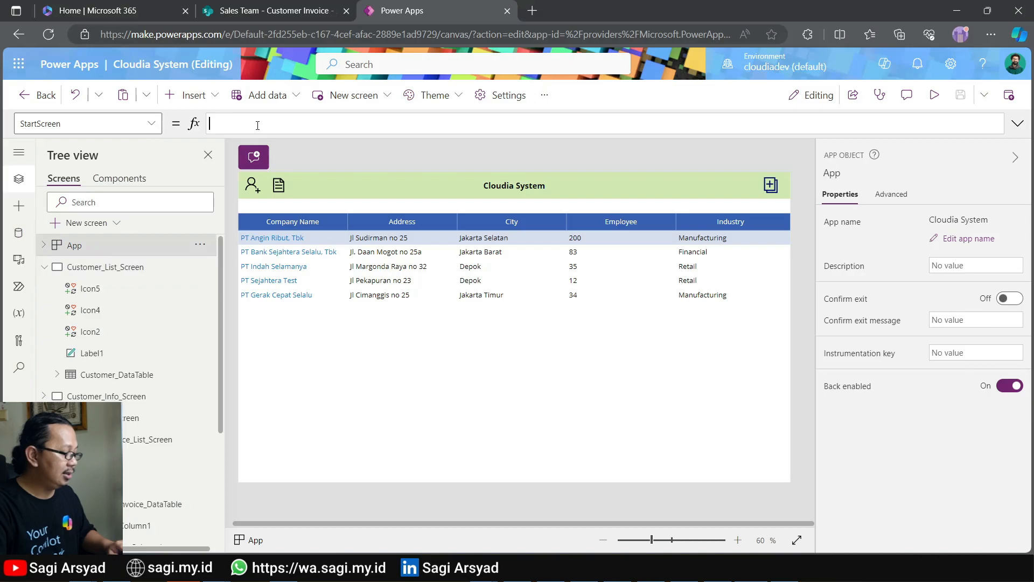
text(cusom)
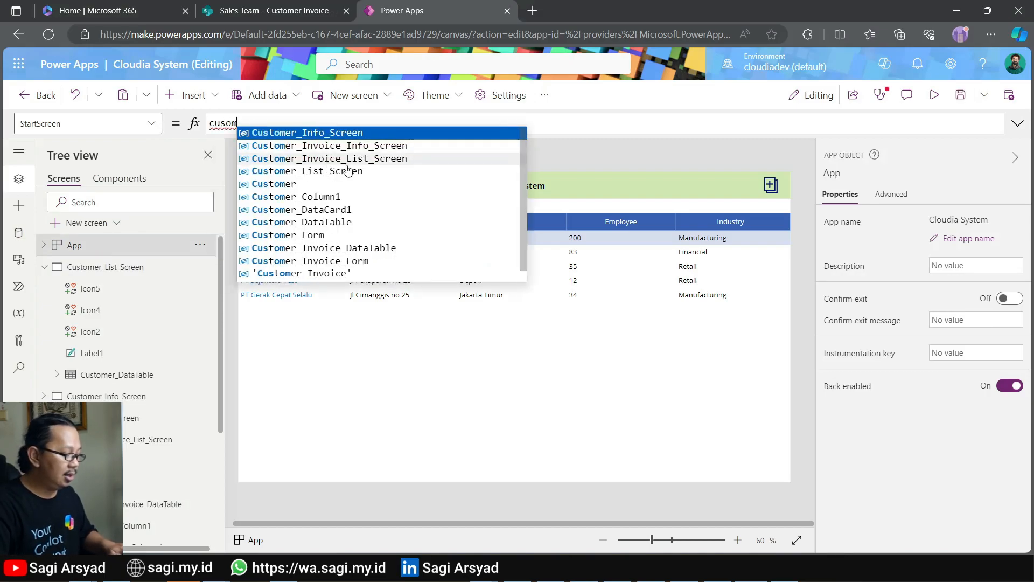
click(401, 157)
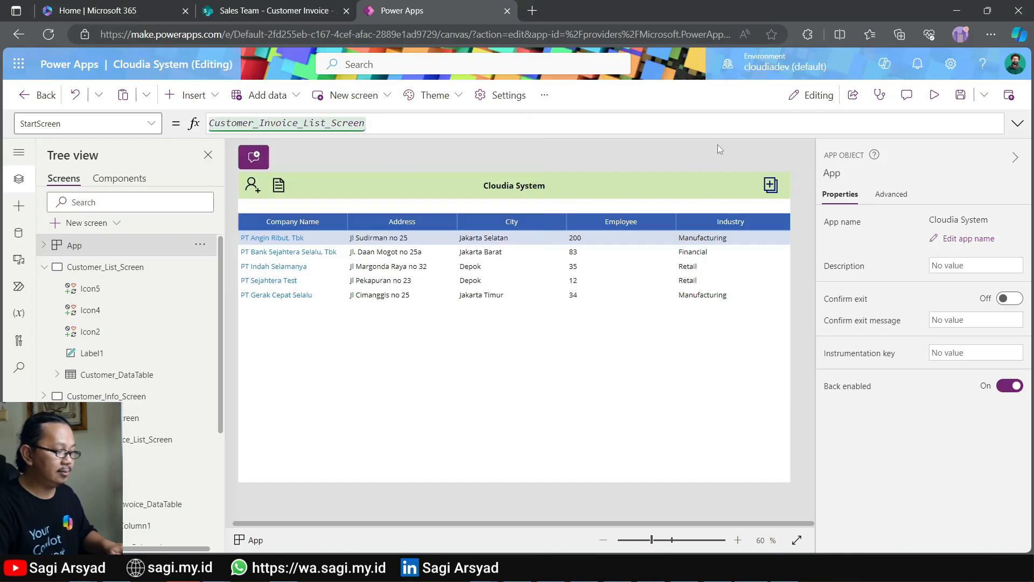
Save the Cloudia System app and publish this version.
click(957, 102)
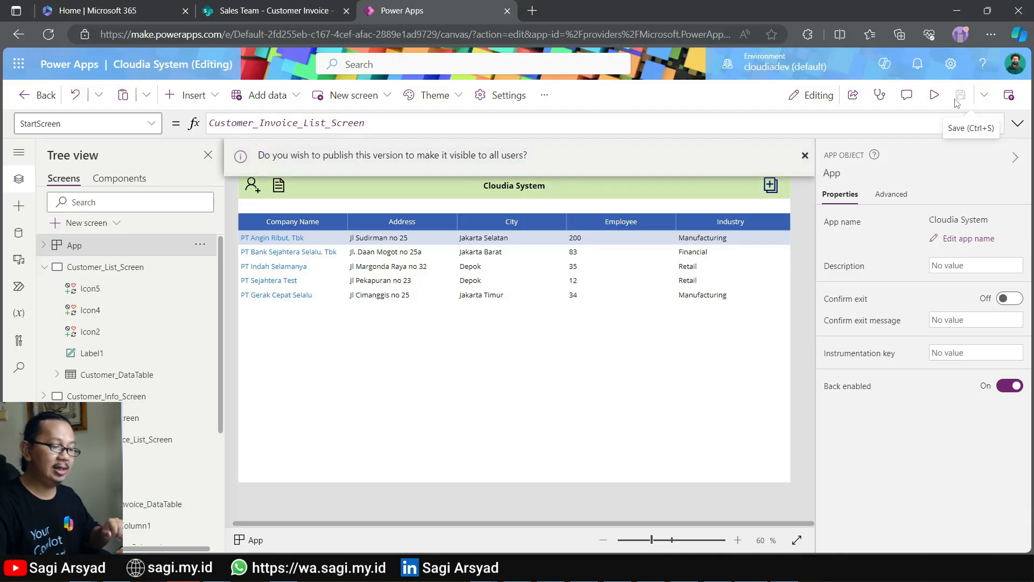
click(1009, 95)
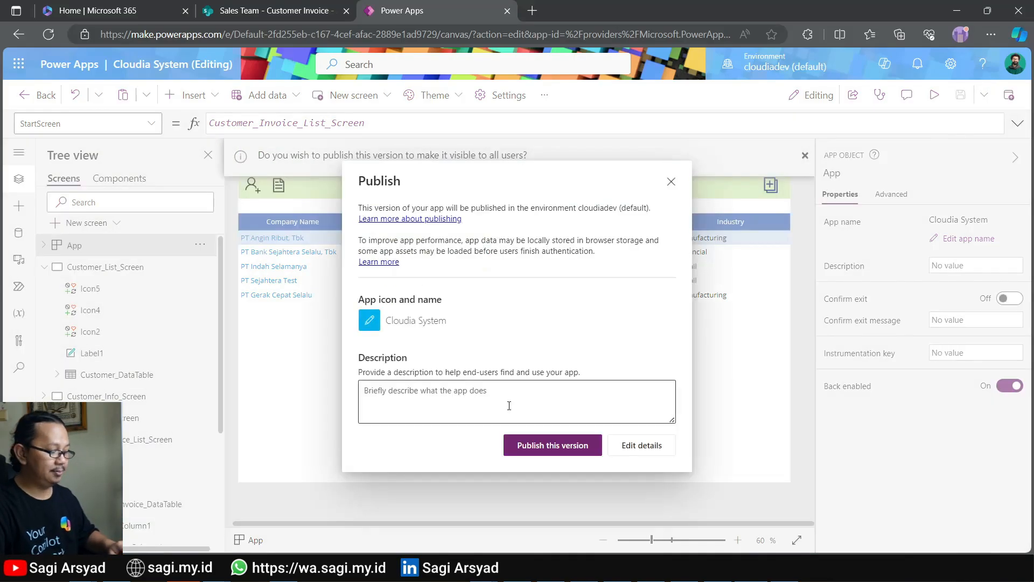
click(553, 445)
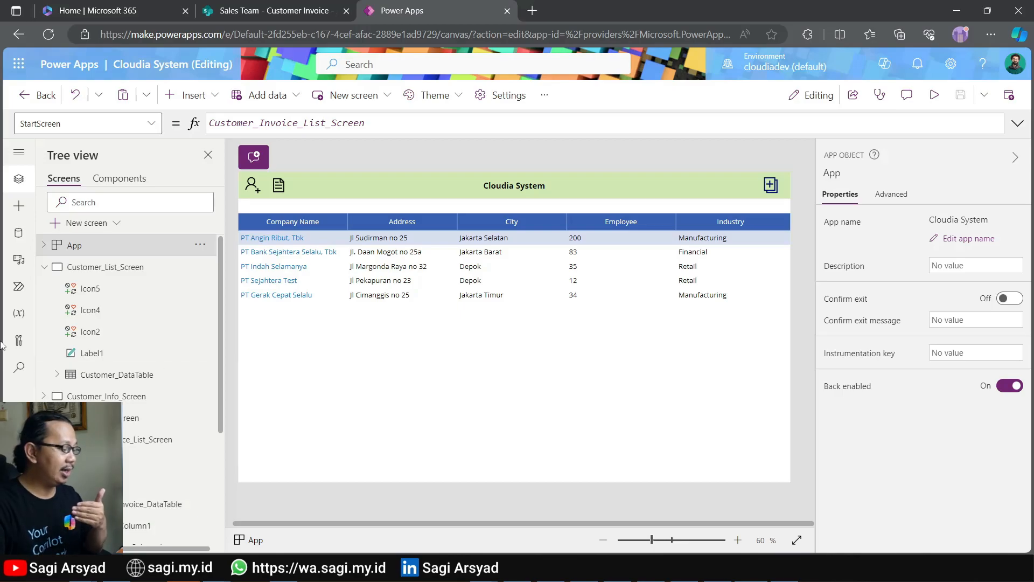
Leave the app editor, play the published Cloudia System app from the apps list, and refresh it to the latest version.
click(24, 102)
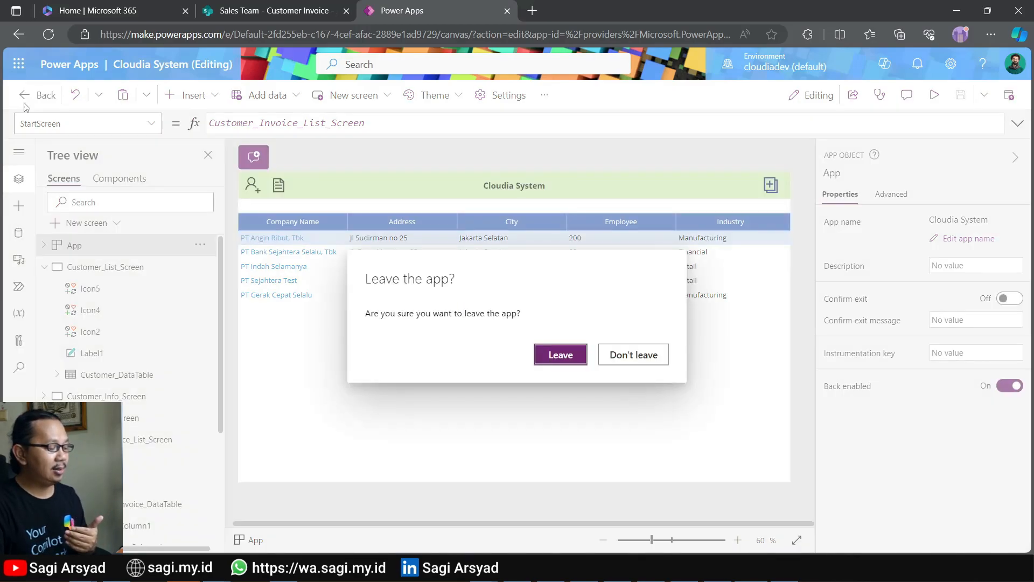
click(560, 355)
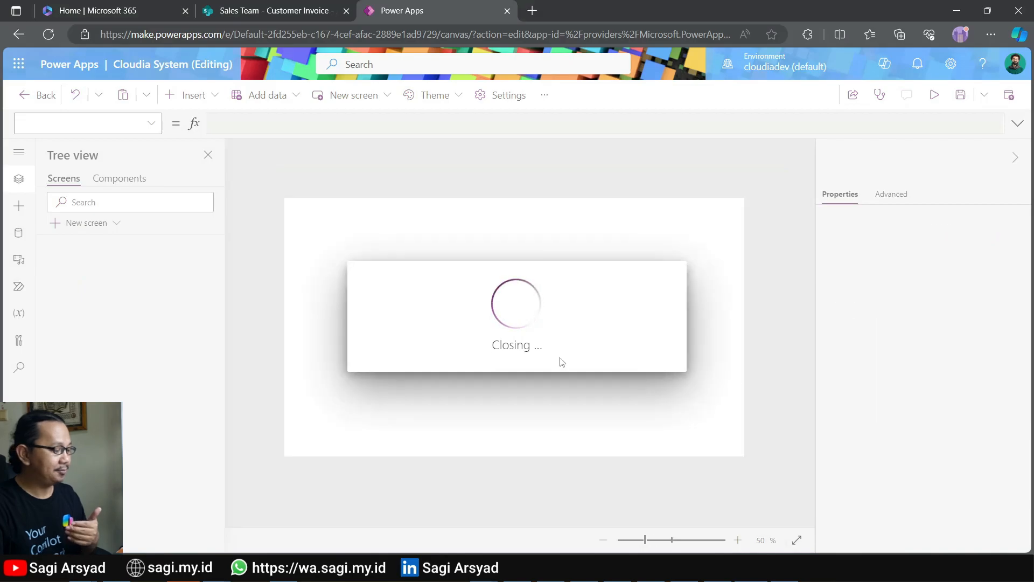
scroll(560, 364, down, 3)
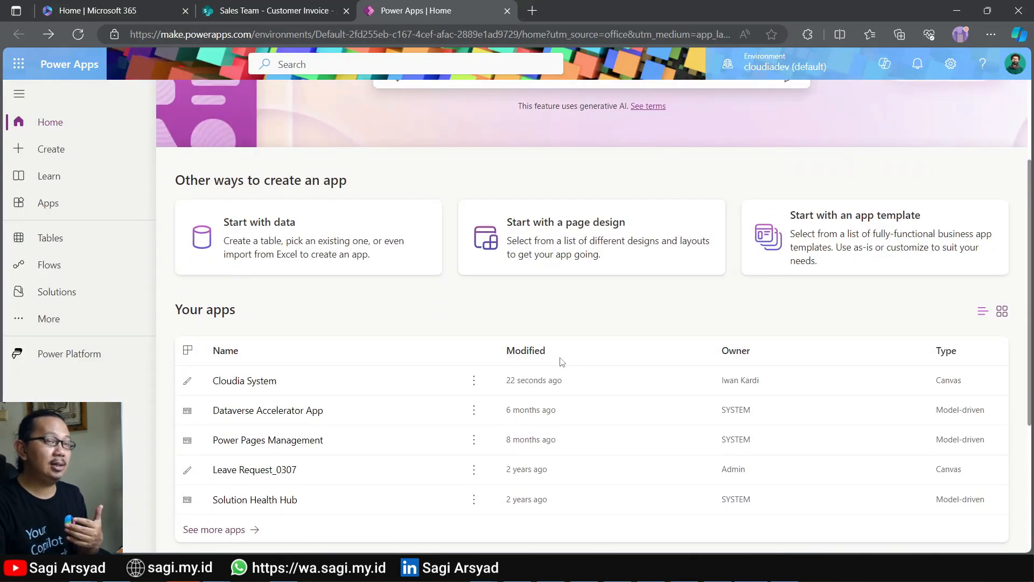
mouse_move(453, 383)
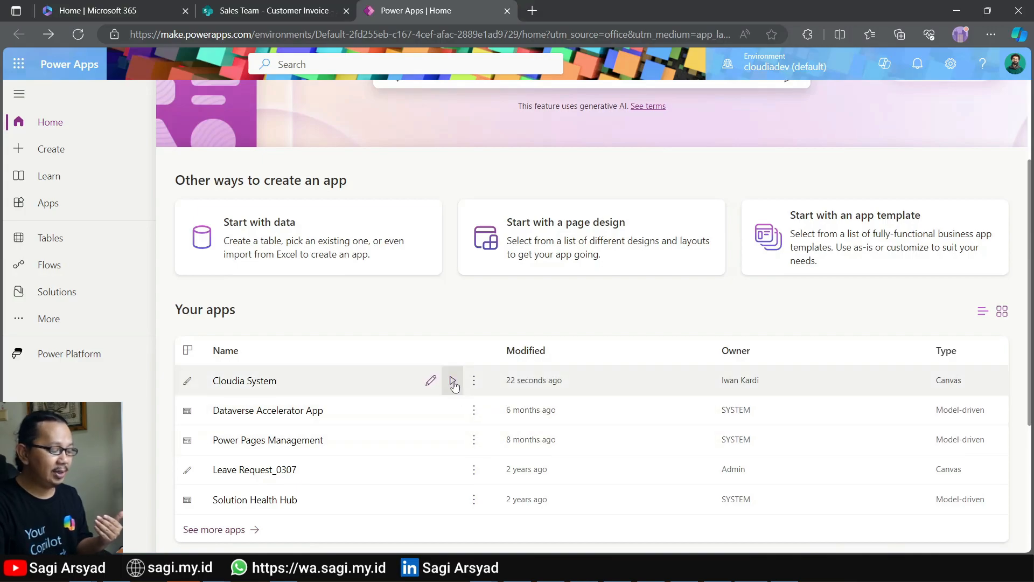
click(454, 384)
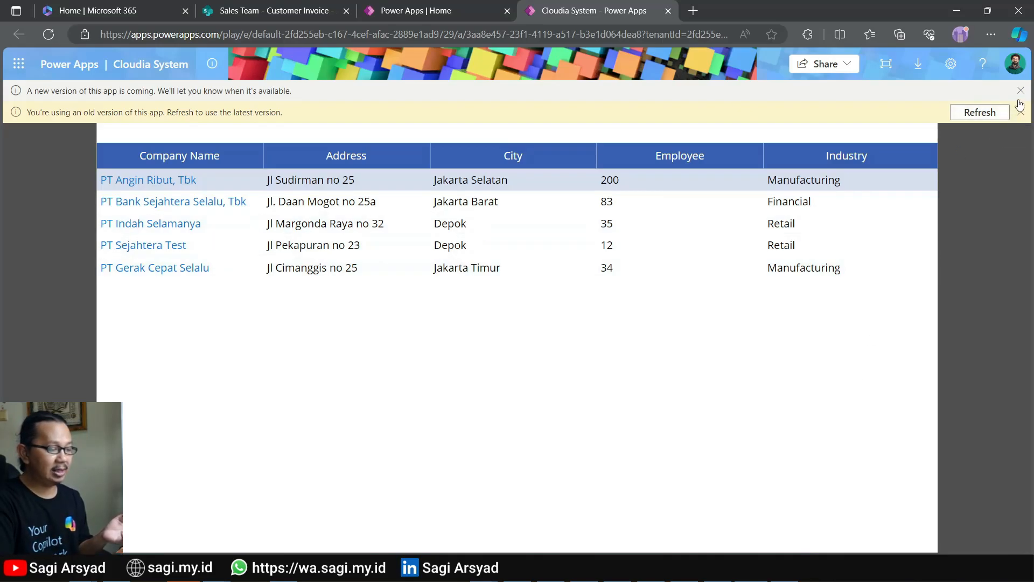
click(992, 114)
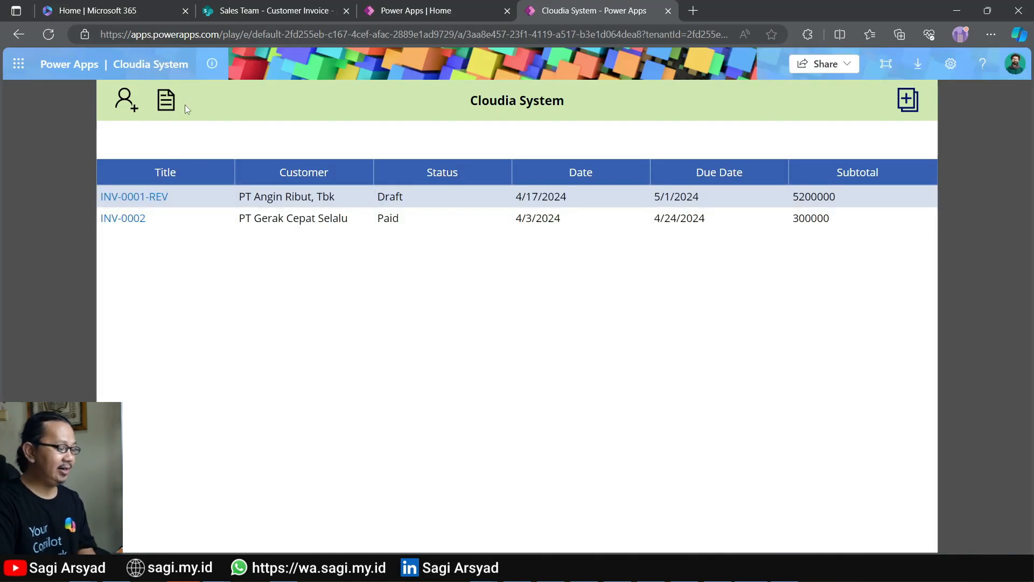
Switch between the customer list and invoice list with the header icons, ending on the invoice list.
click(122, 102)
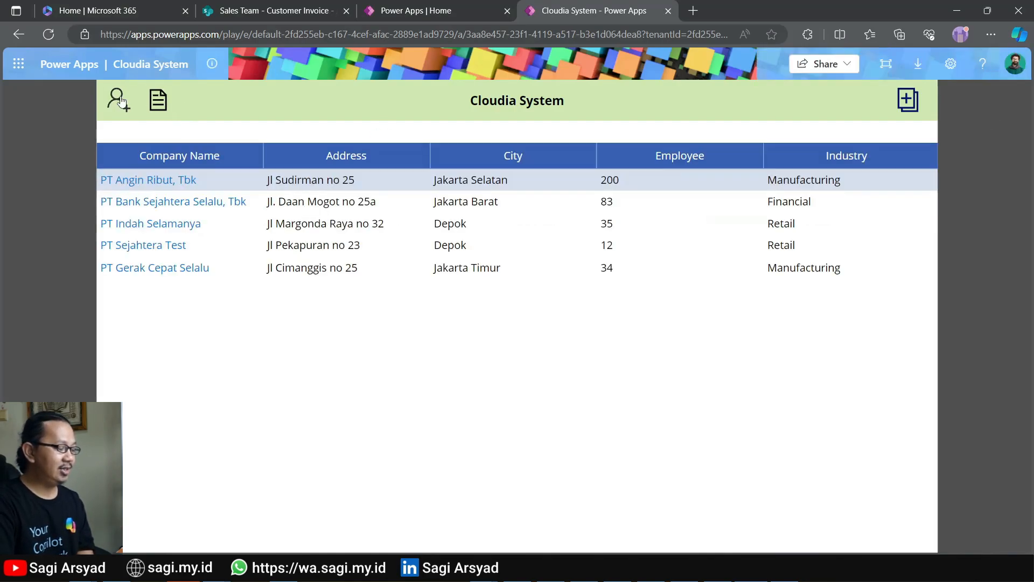
click(161, 102)
click(121, 102)
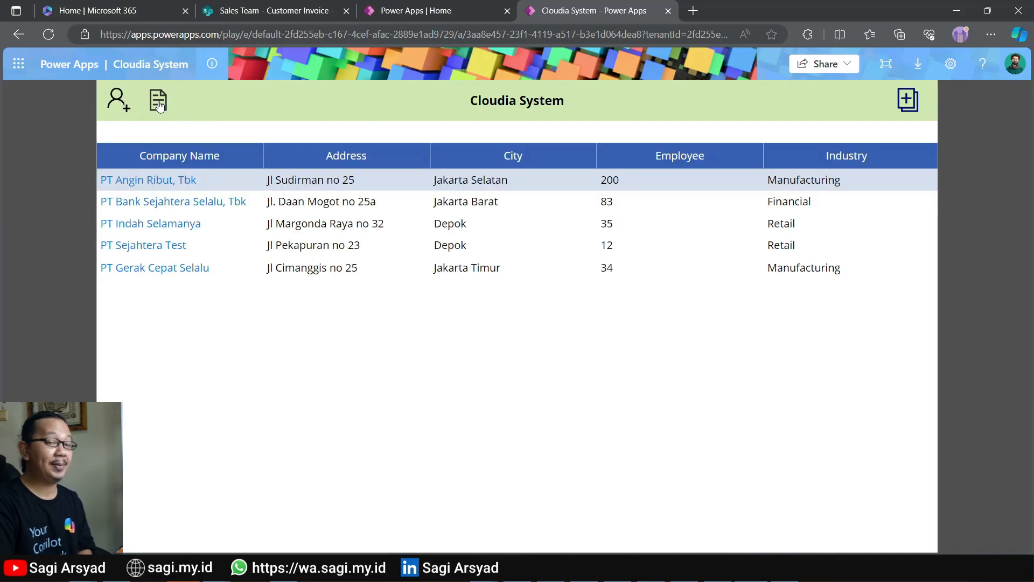
click(158, 104)
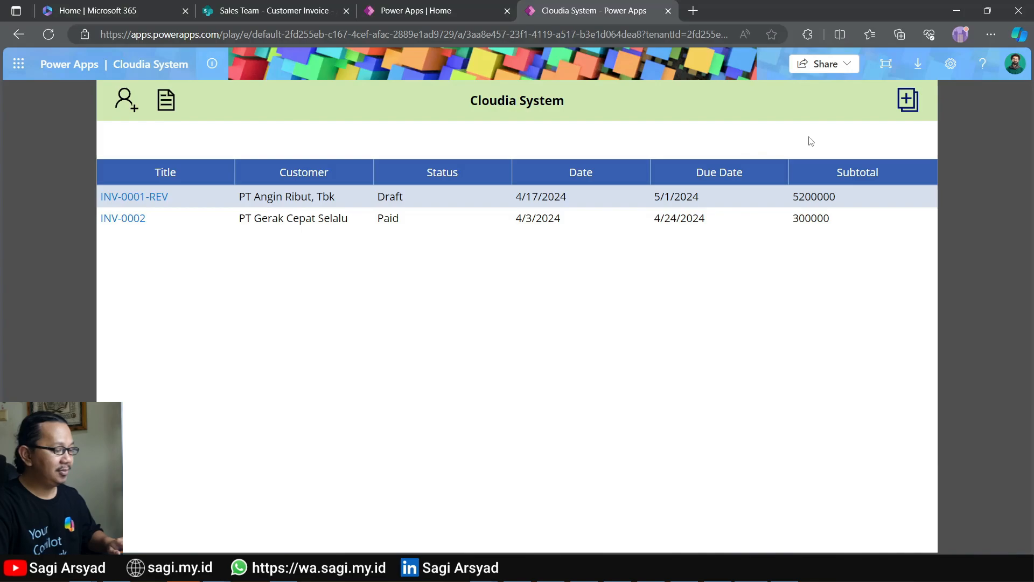
Start a new invoice with the title INV003 and a subtotal of 1000000.
click(903, 104)
click(563, 149)
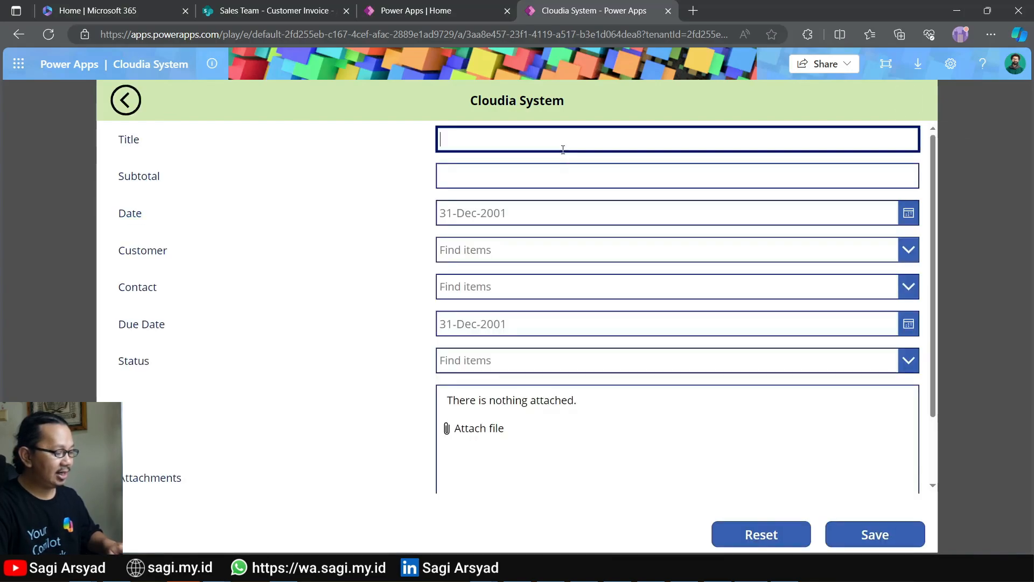
text(Inv)
key(BackSpace)
key(BackSpace)
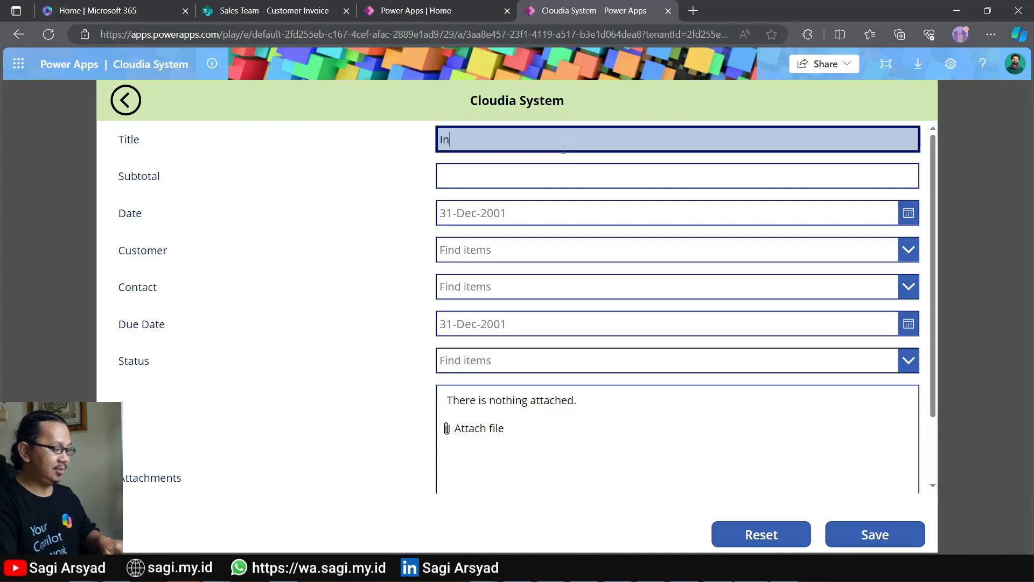
text(NV003)
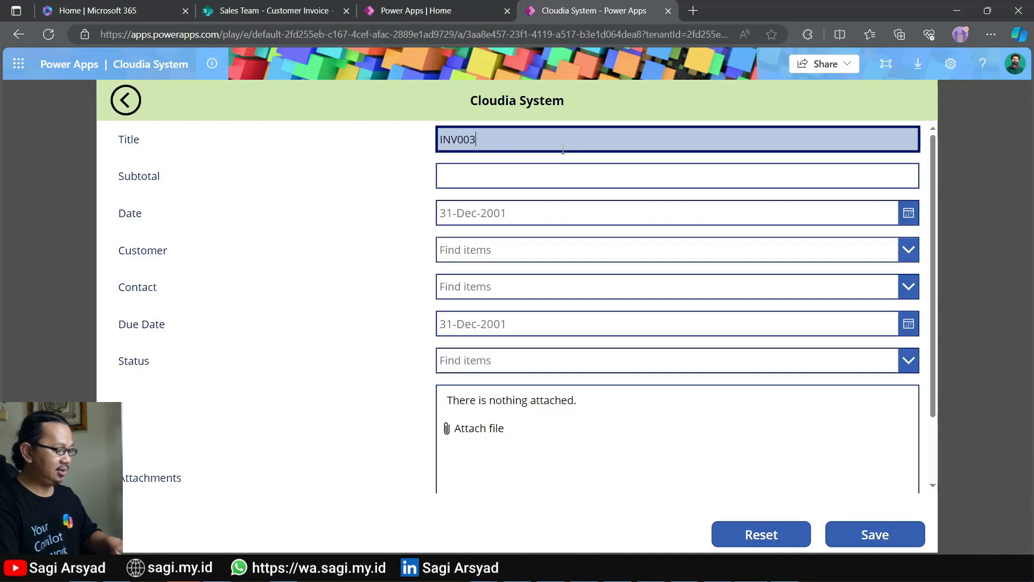
click(538, 187)
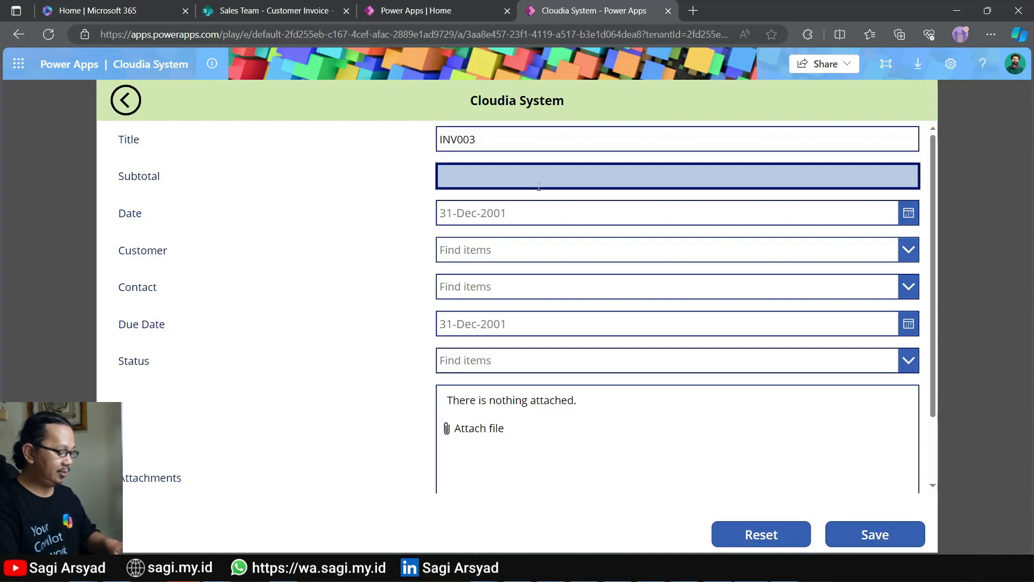
text(1000)
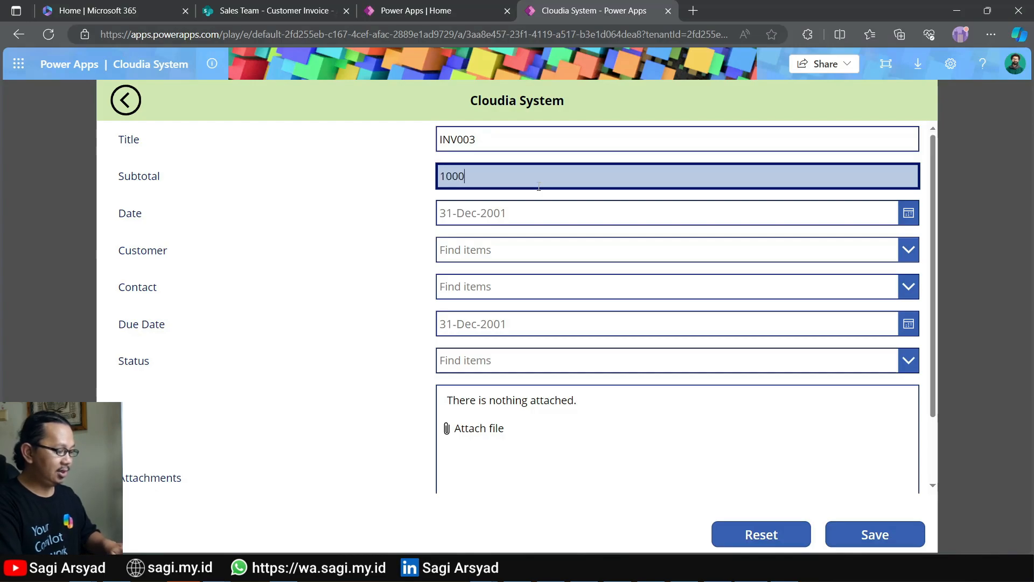
text(000)
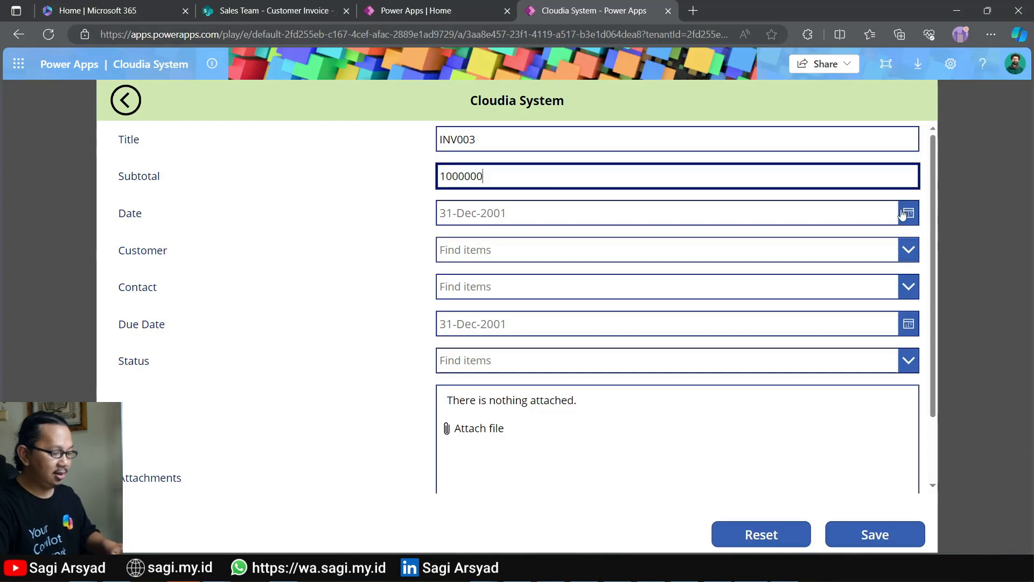
Set the new invoice's date to 15-Apr-2024.
click(850, 224)
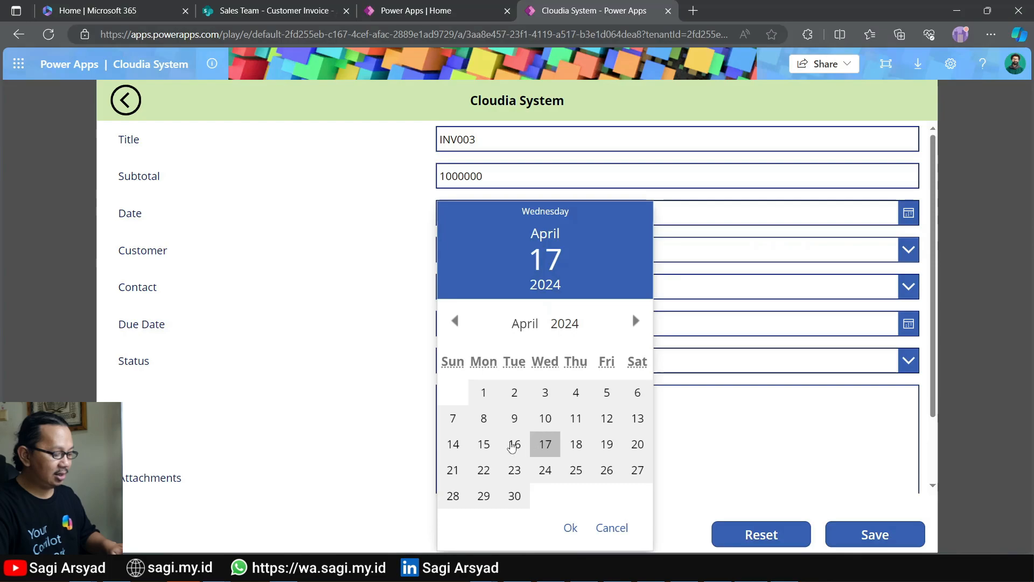
click(484, 444)
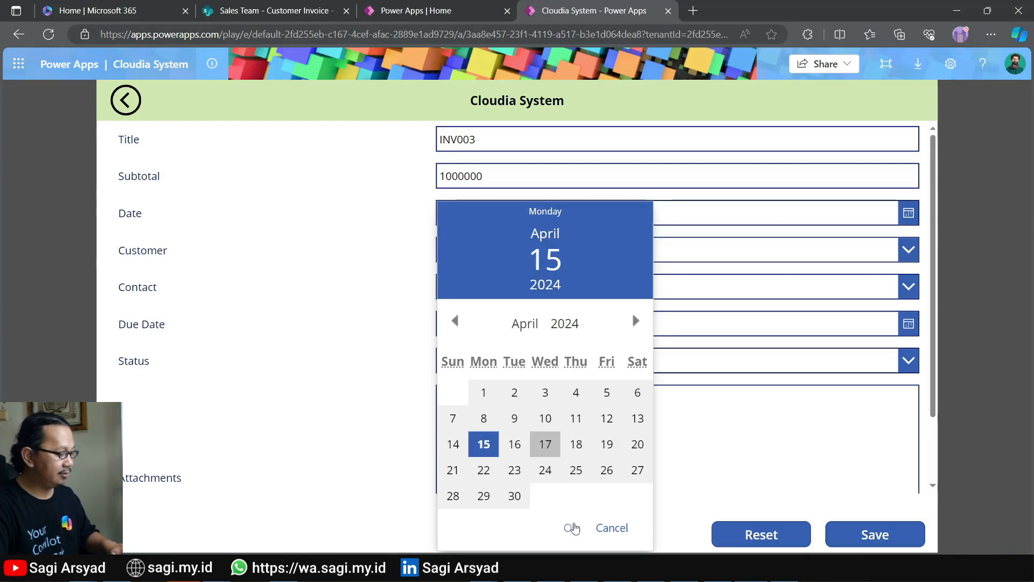
click(570, 527)
Choose PT Bank Sejahtera Selalu, Tbk as the invoice's customer and select the contact person.
click(847, 250)
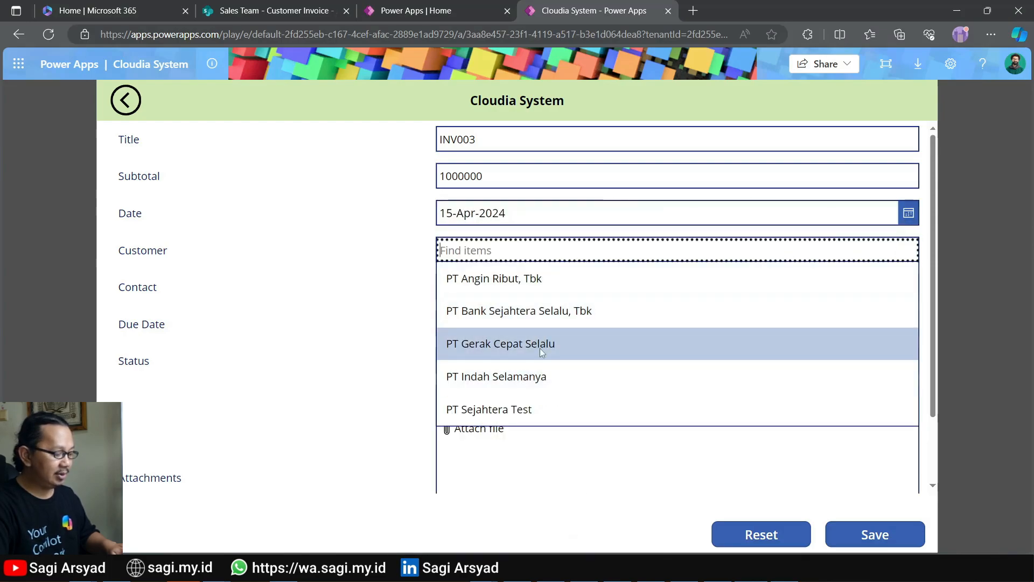
click(544, 318)
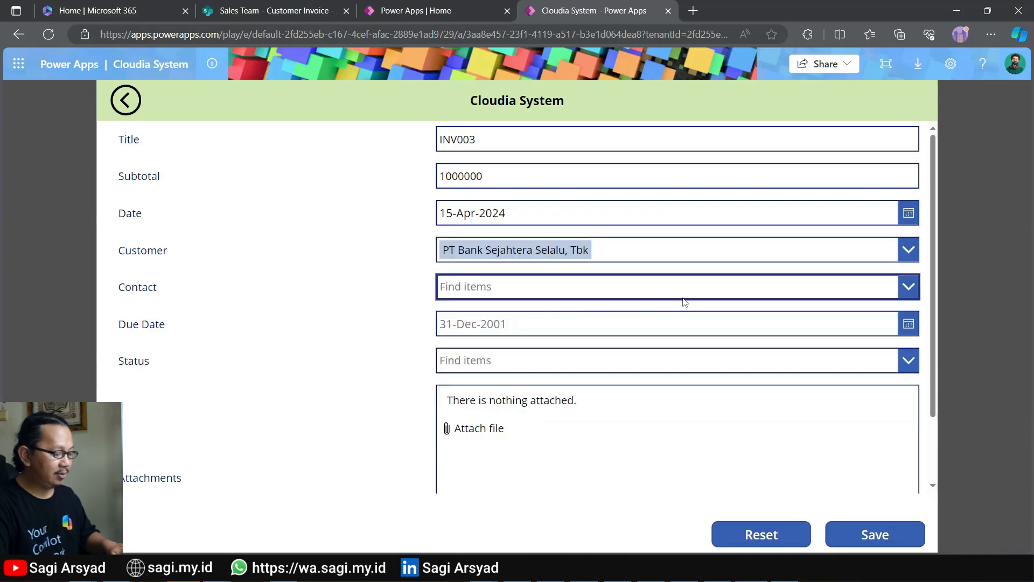
click(733, 293)
click(485, 351)
Set the invoice's due date to 29-Apr-2024 and its status to Released.
click(908, 323)
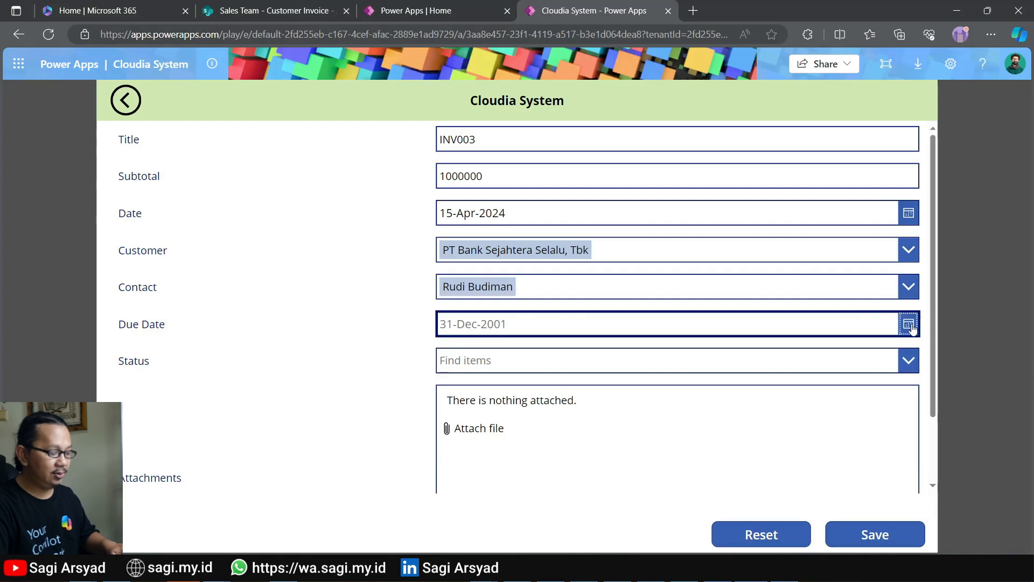
click(483, 498)
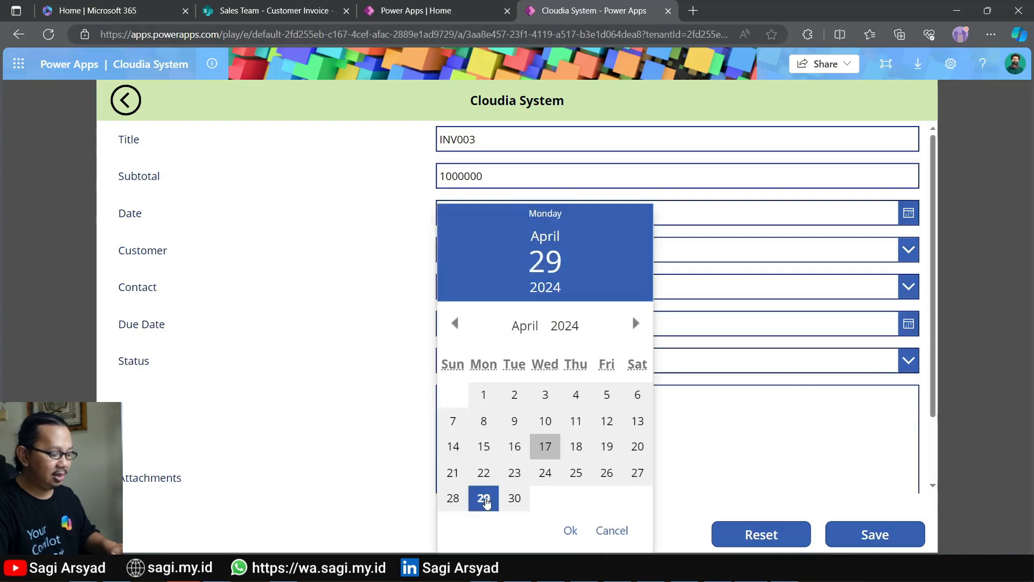
click(569, 531)
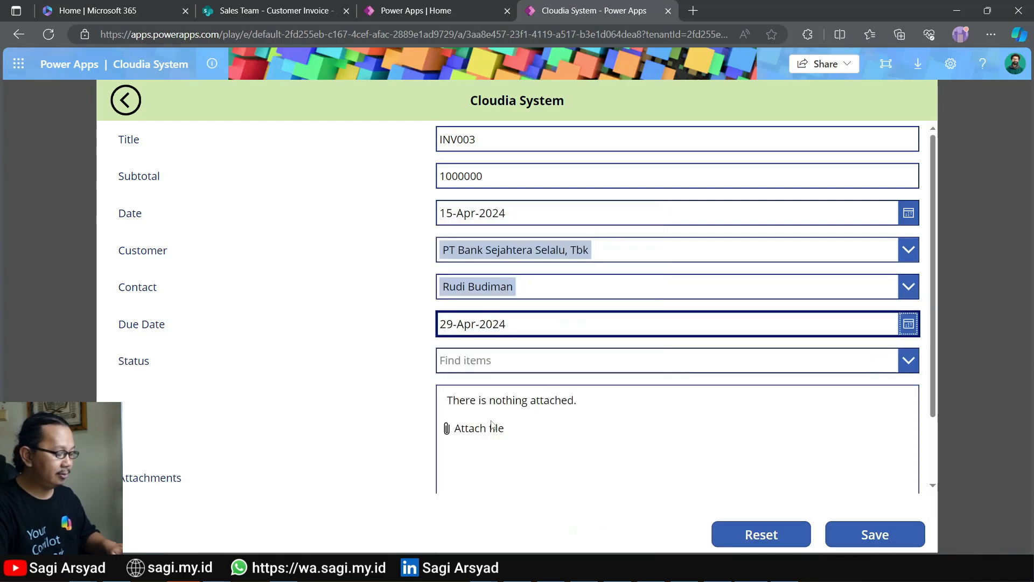
click(483, 362)
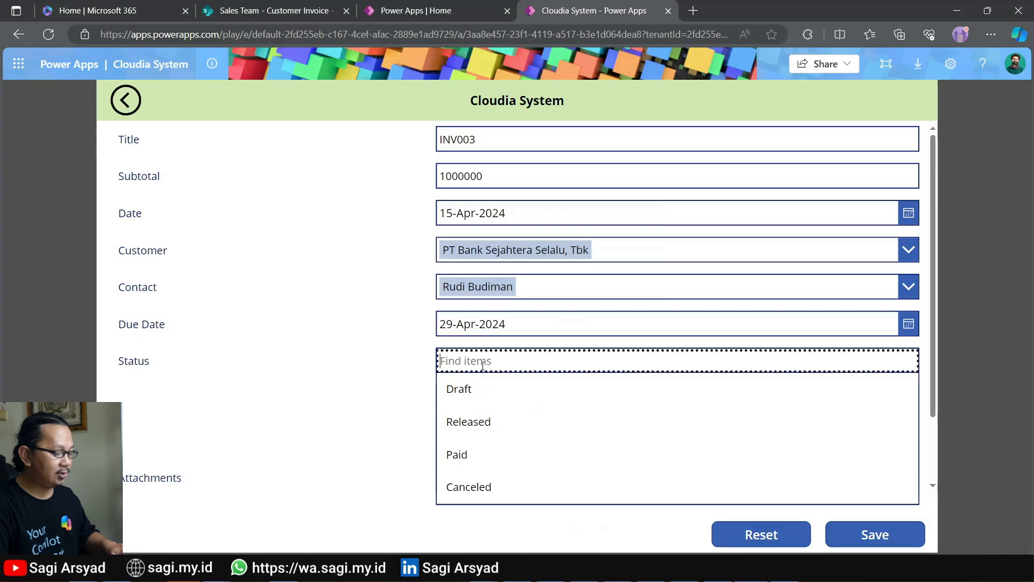
click(478, 431)
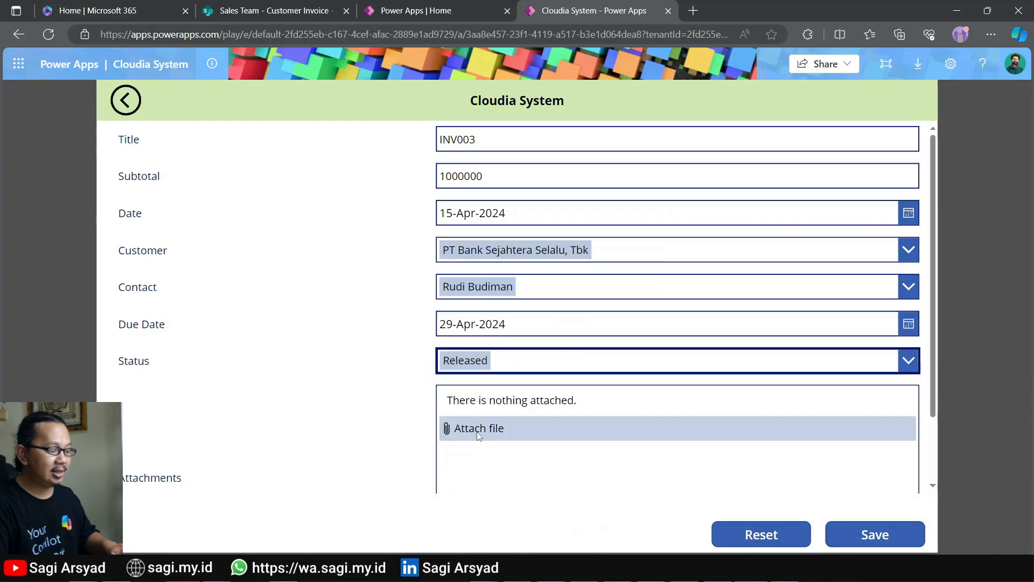
Attach biznet-20230416.pdf from the Upload folder to the invoice and save the record.
click(558, 432)
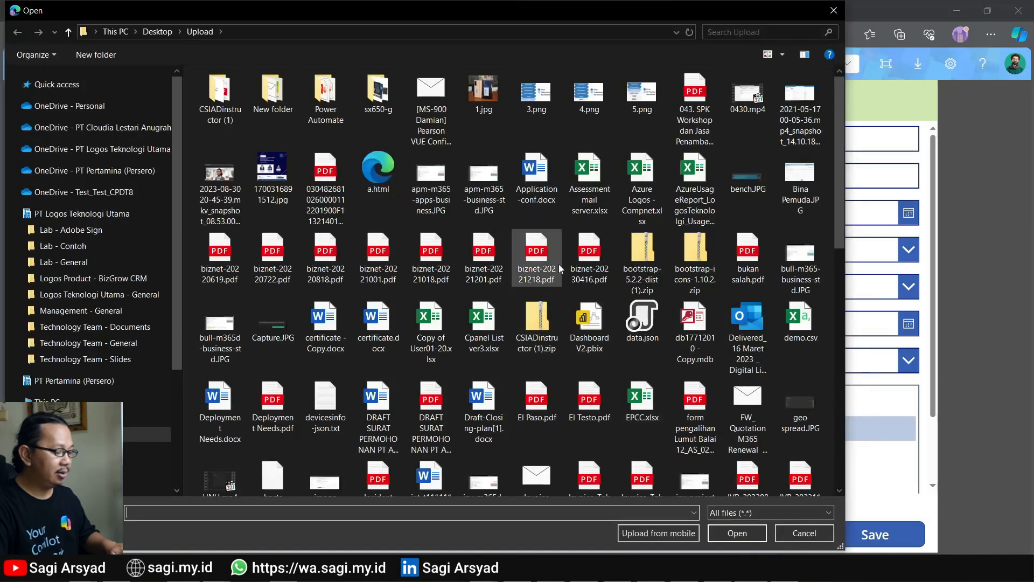
double_click(589, 259)
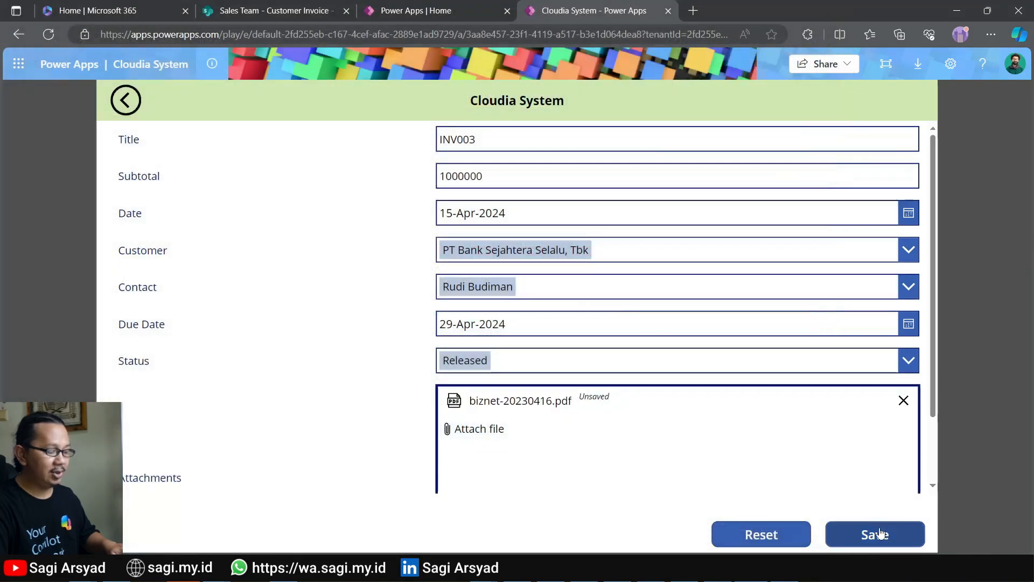
click(881, 534)
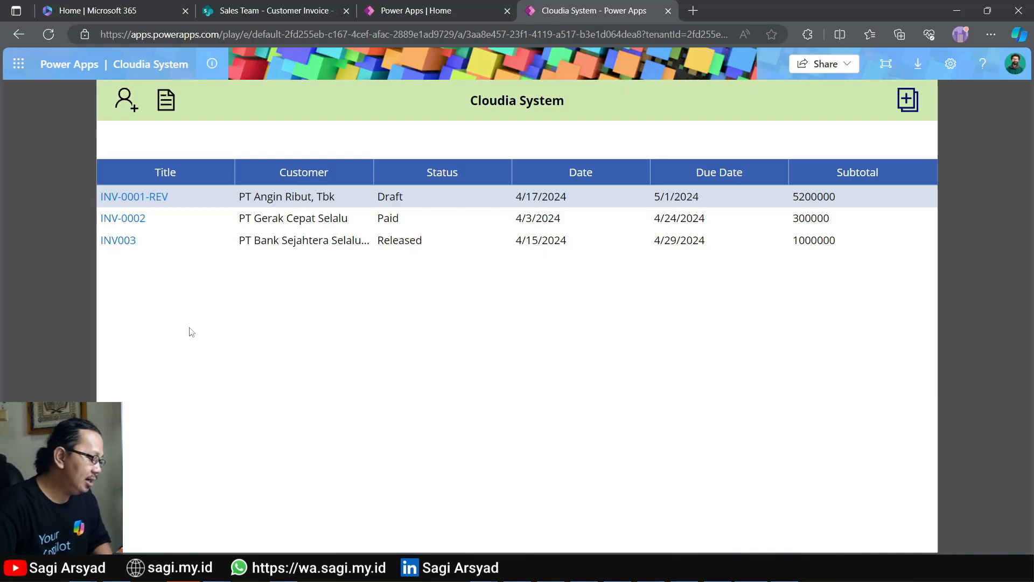
View the details of invoice INV003, open its edit form, and return to the invoice list without changes.
click(116, 241)
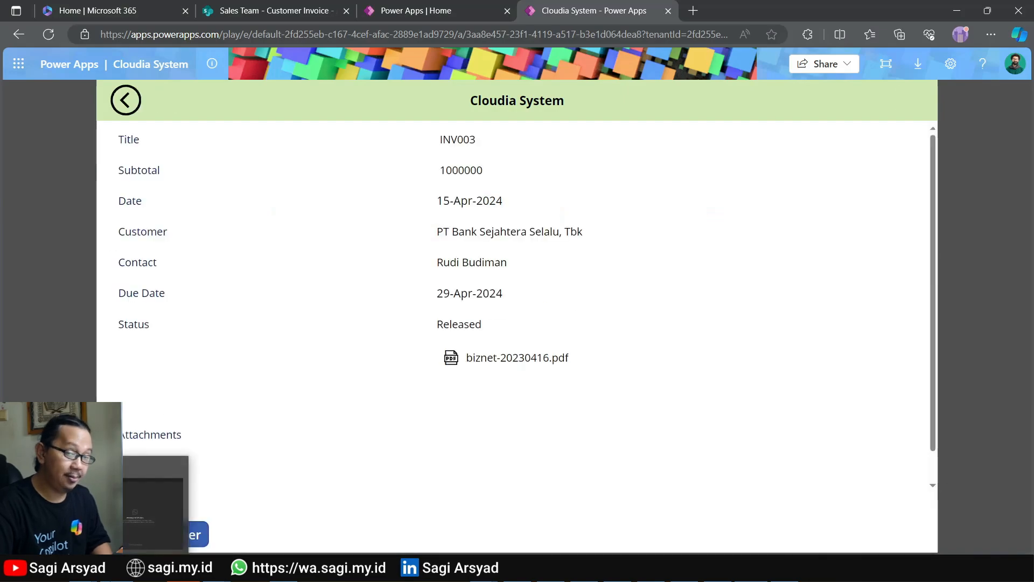
click(191, 534)
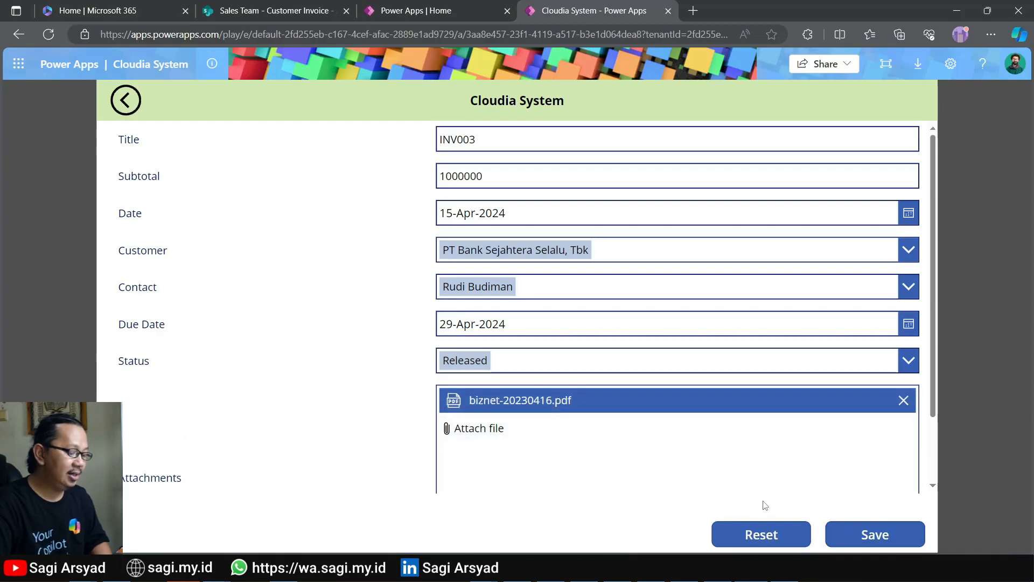
click(126, 101)
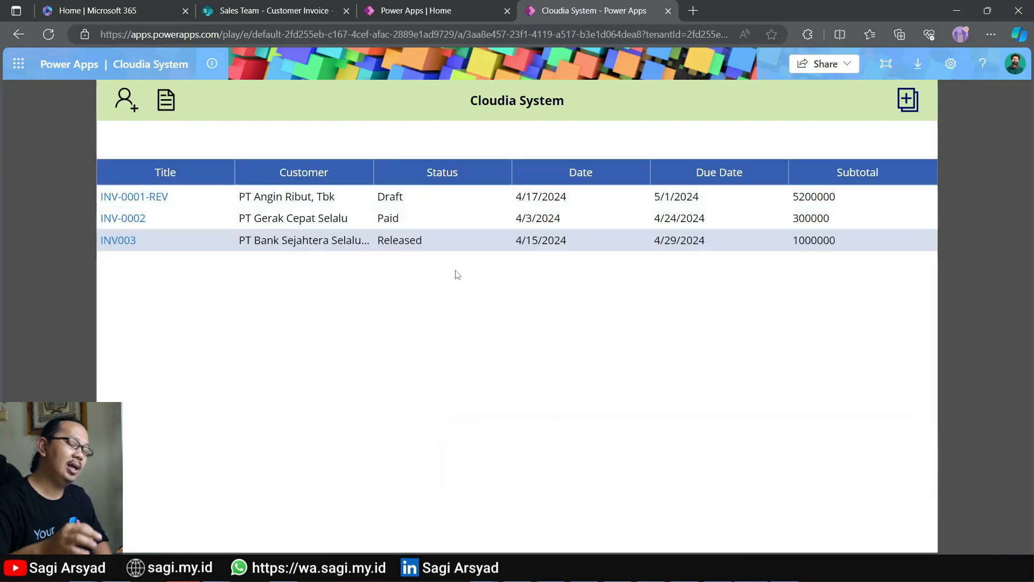